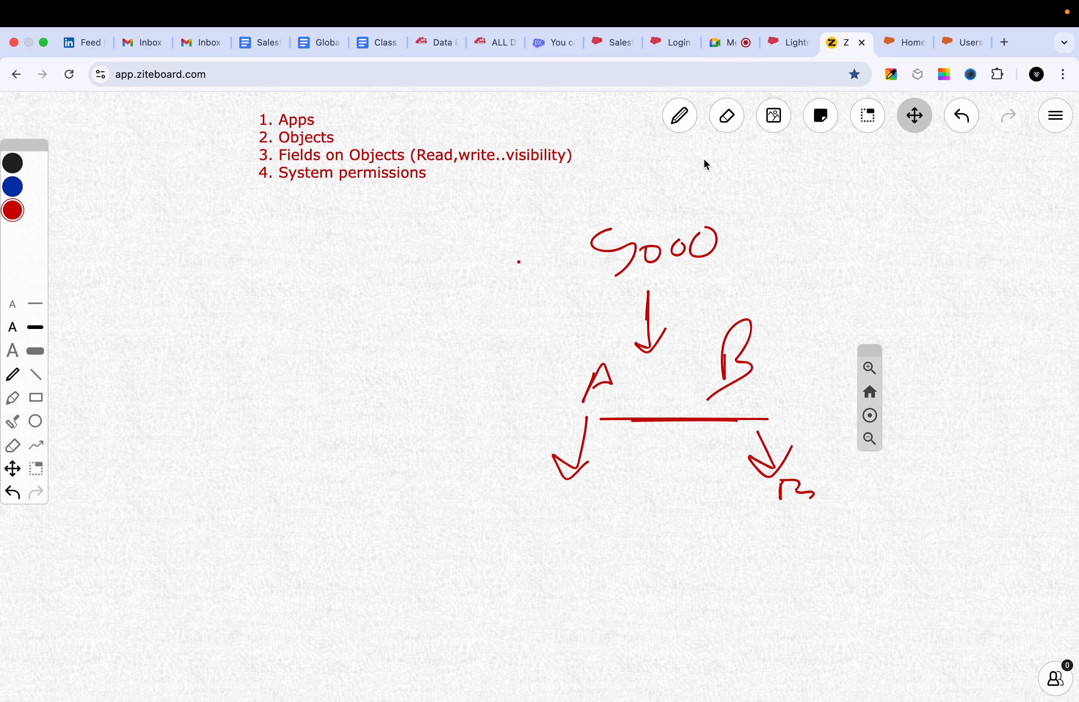
Switch to the Salesforce Classic session logged in as the sales rep and inspect the available apps and account options.
left_click(615, 45)
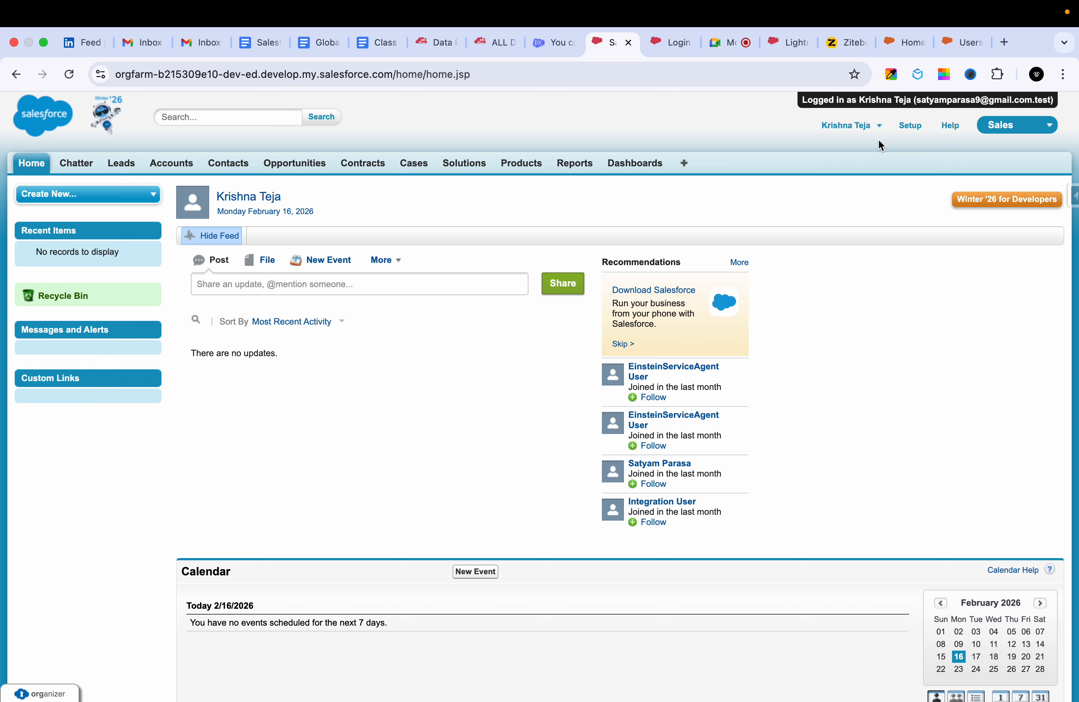
left_click(879, 120)
left_click(1018, 124)
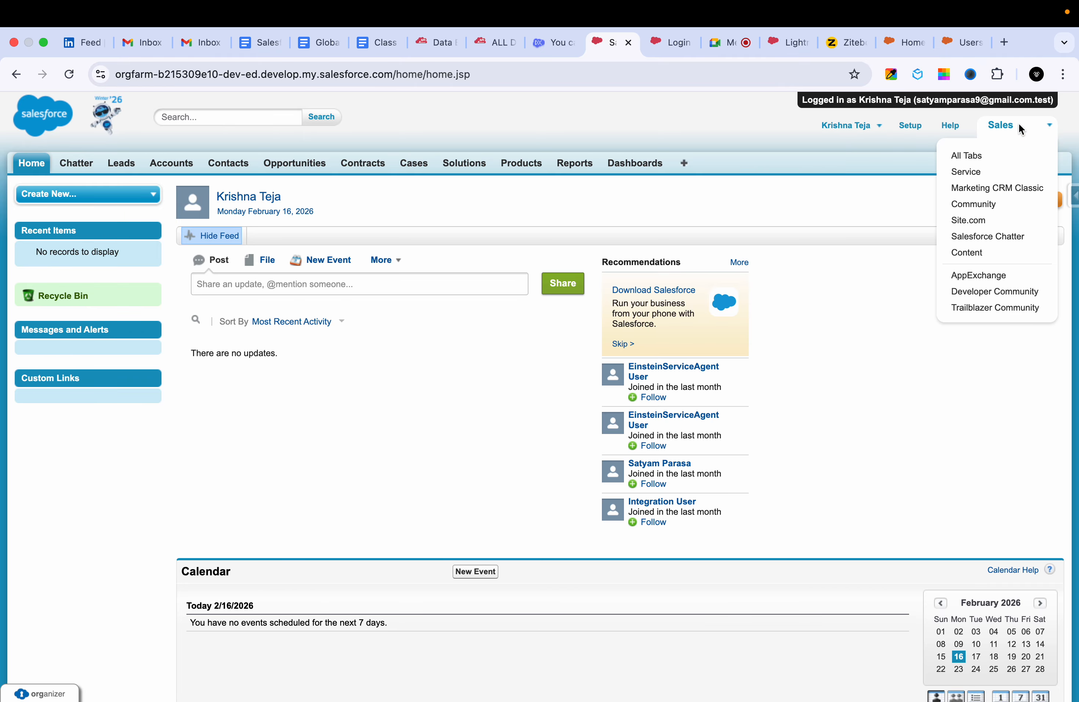
left_click(688, 125)
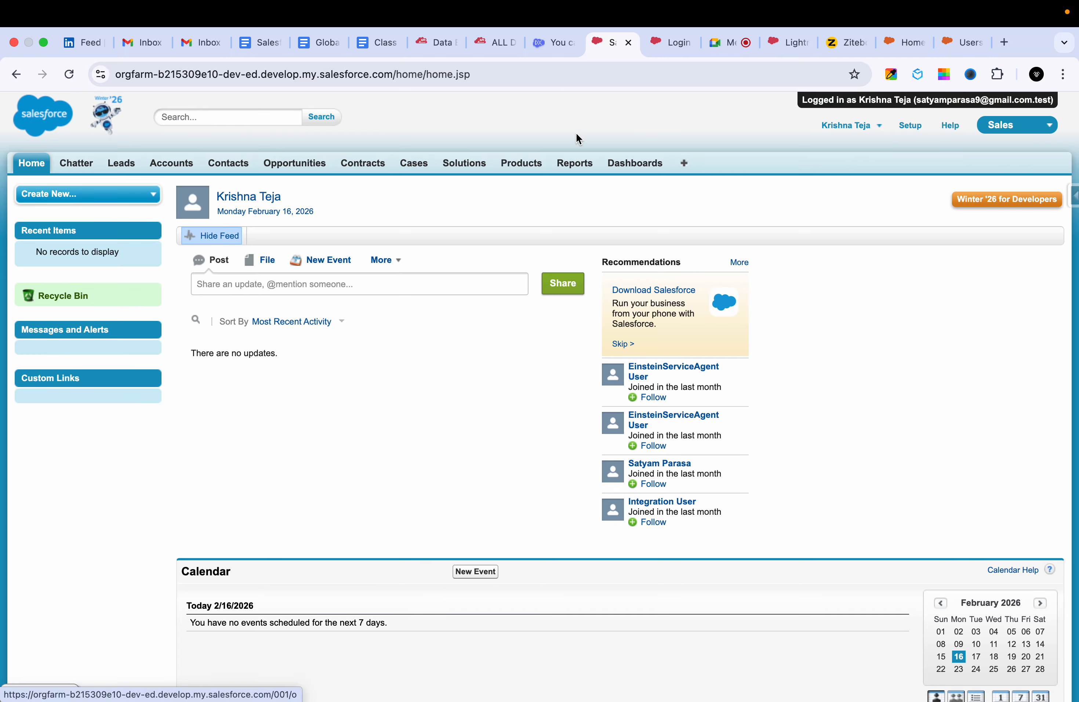
left_click(861, 123)
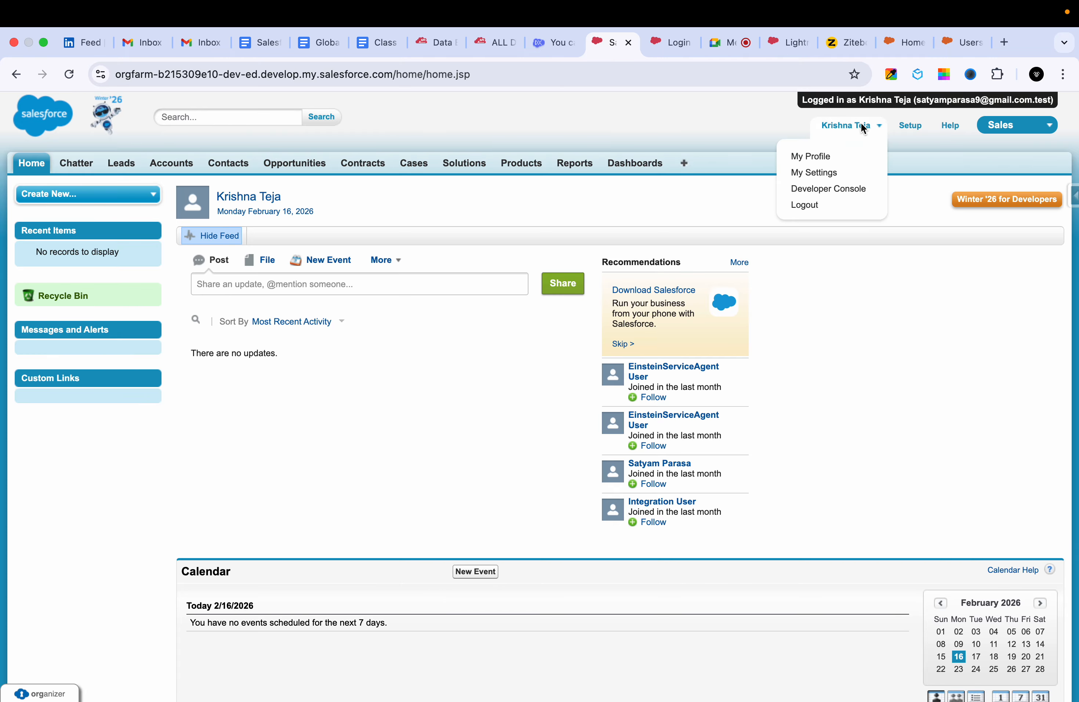
Open the Setup page and change the active app from Sales to Service.
left_click(910, 125)
left_click(1017, 125)
scroll(979, 196, "down", 1)
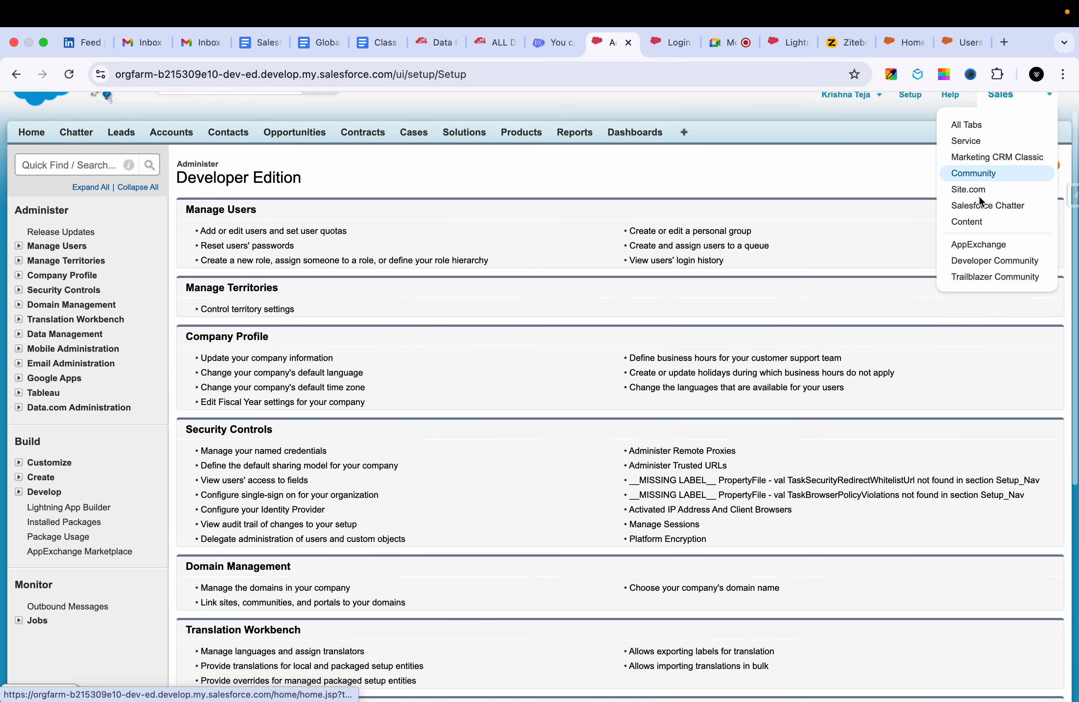
scroll(980, 226, "up", 1)
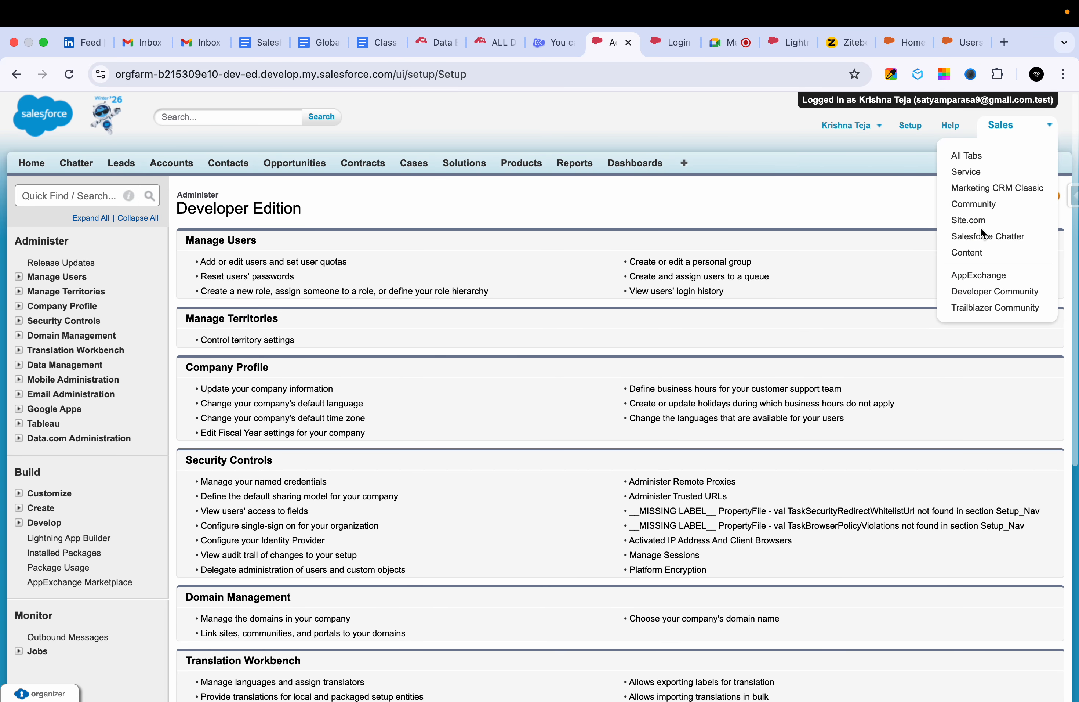
left_click(980, 171)
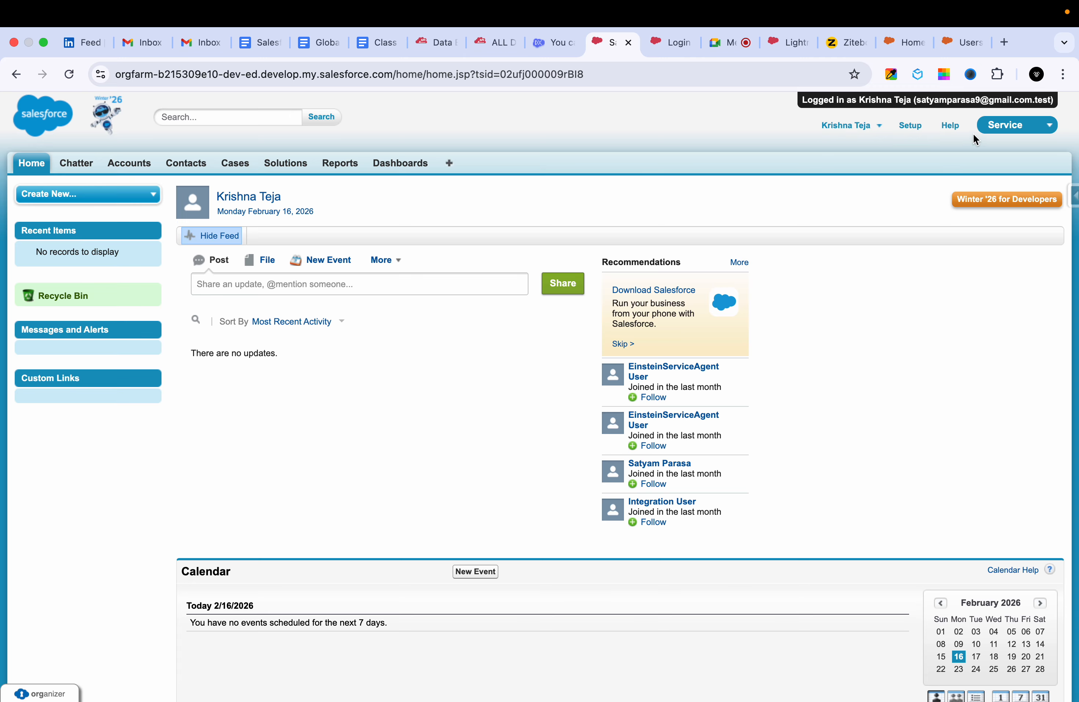
Log out of the sales rep's session and open that rep's user detail page in Setup.
left_click(860, 132)
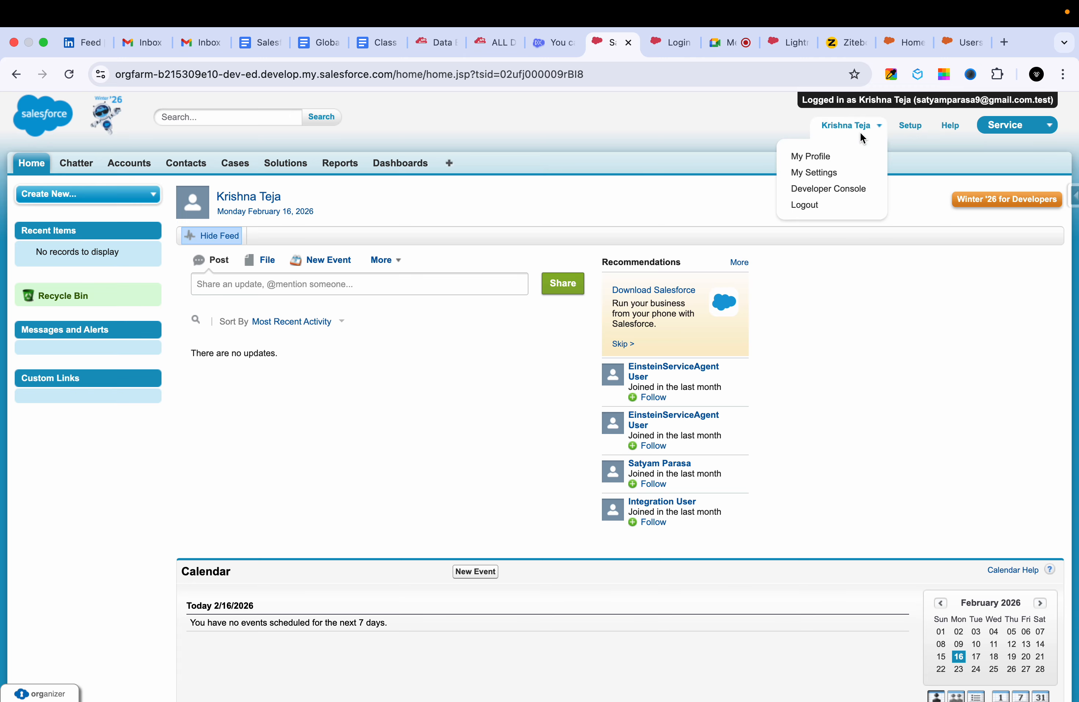
left_click(810, 207)
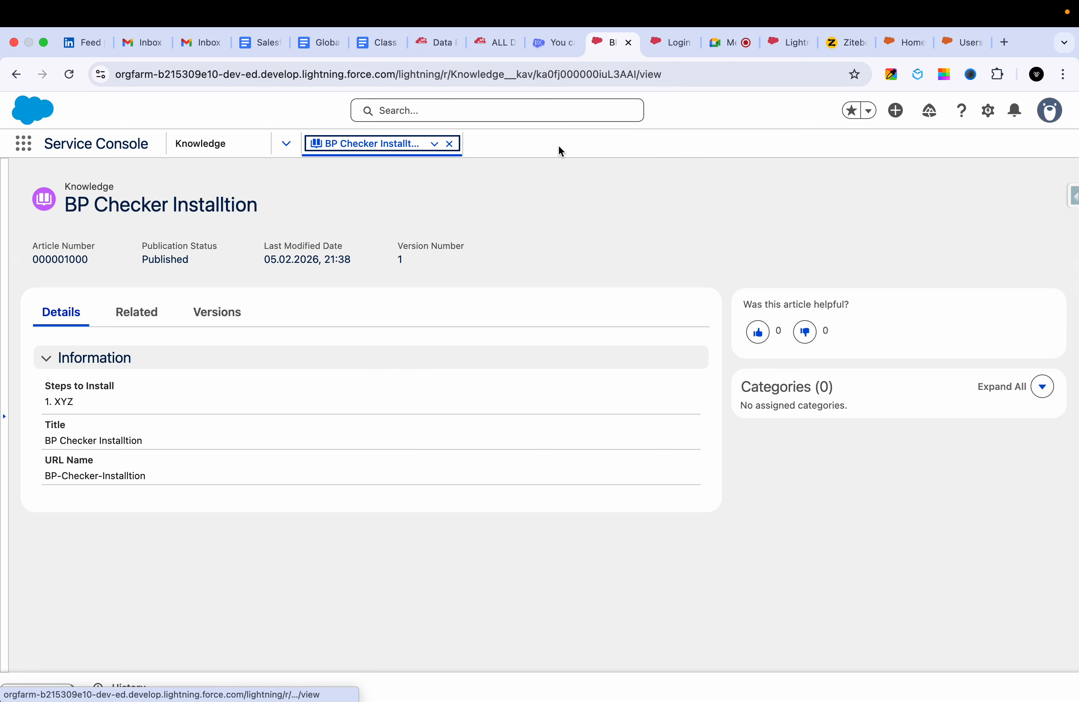
left_click(572, 110)
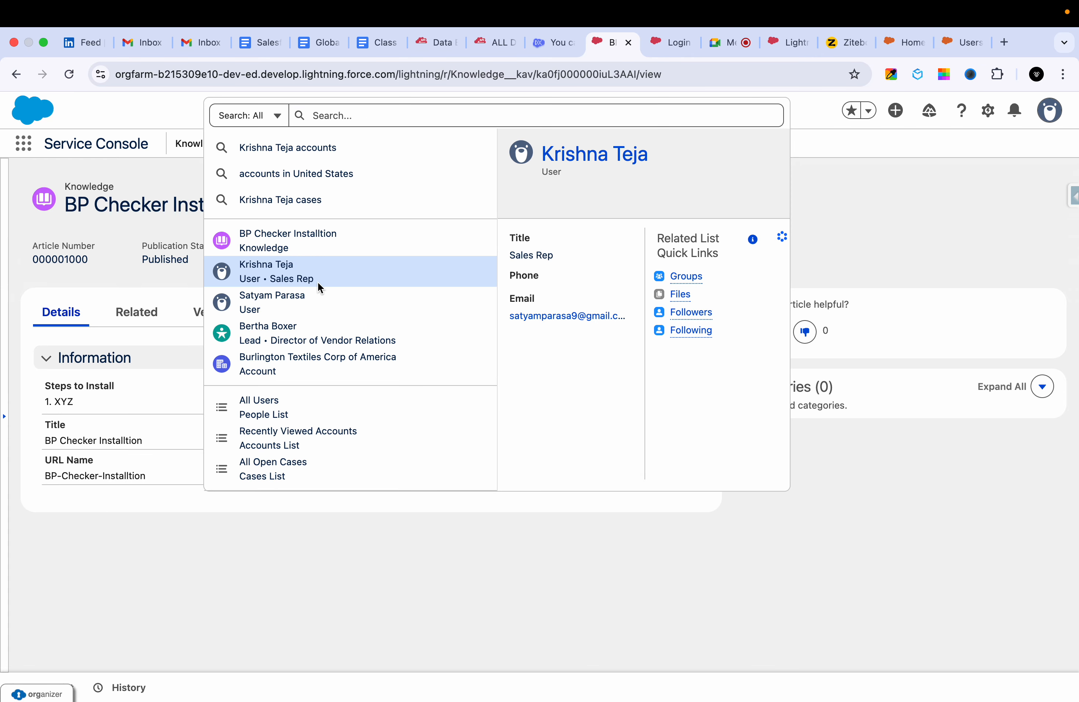
left_click(317, 281)
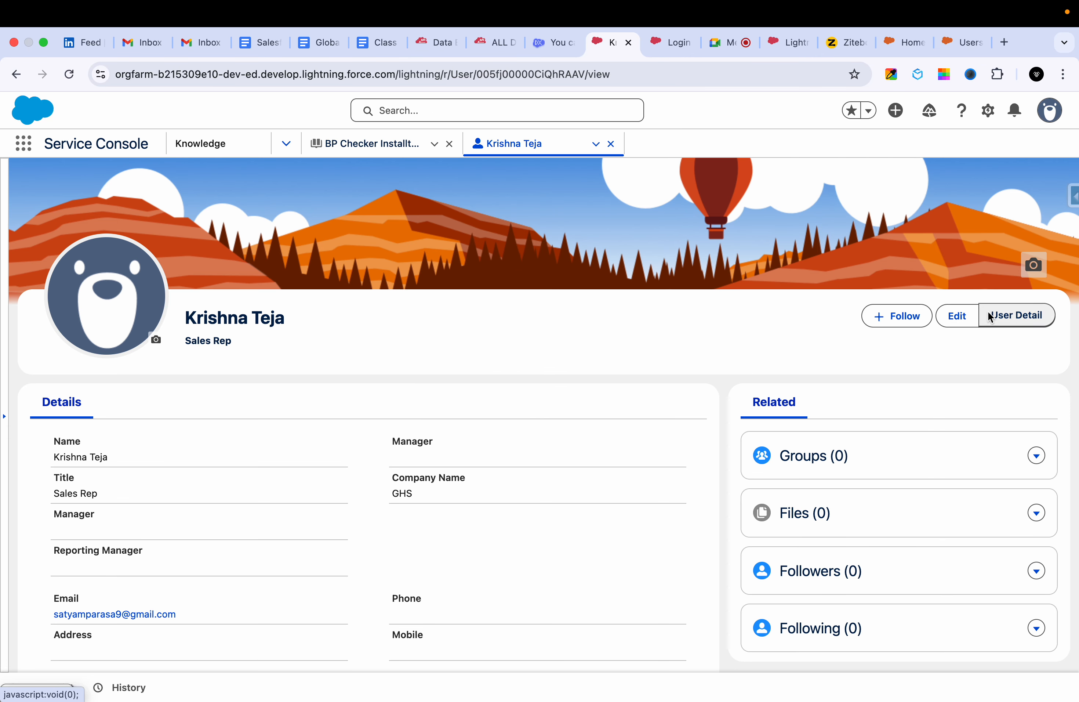
left_click(991, 317)
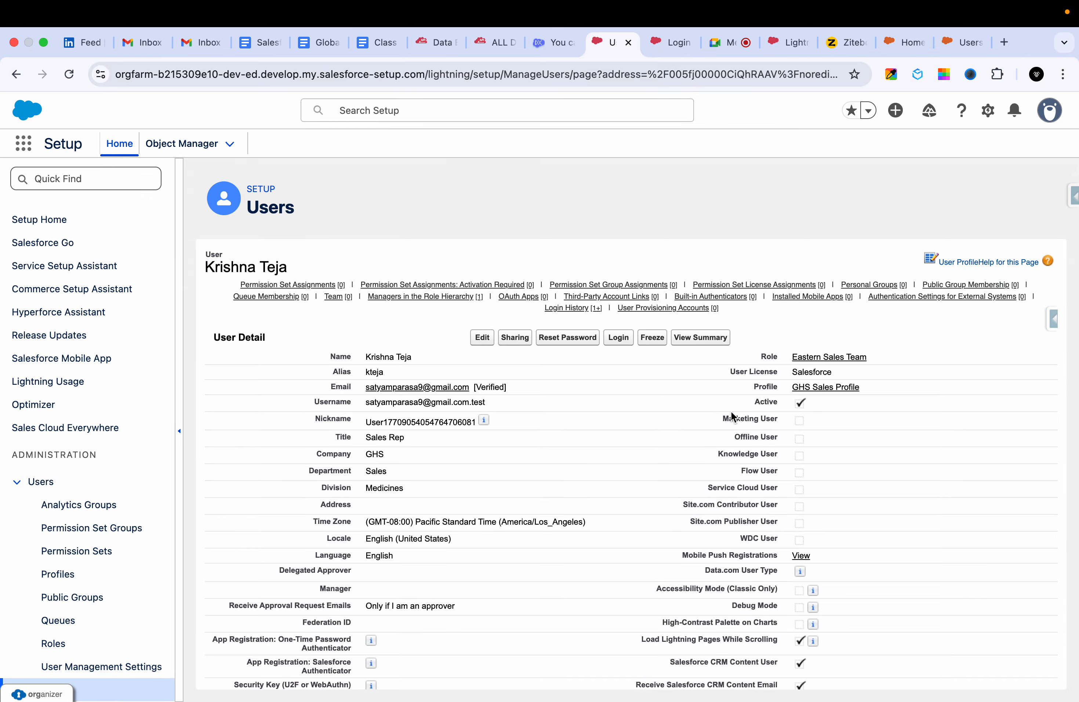
Find "lightning" on the sales rep's user detail page, and switch to the browser tab with Login Access Policies.
scroll(683, 533, "down", 1)
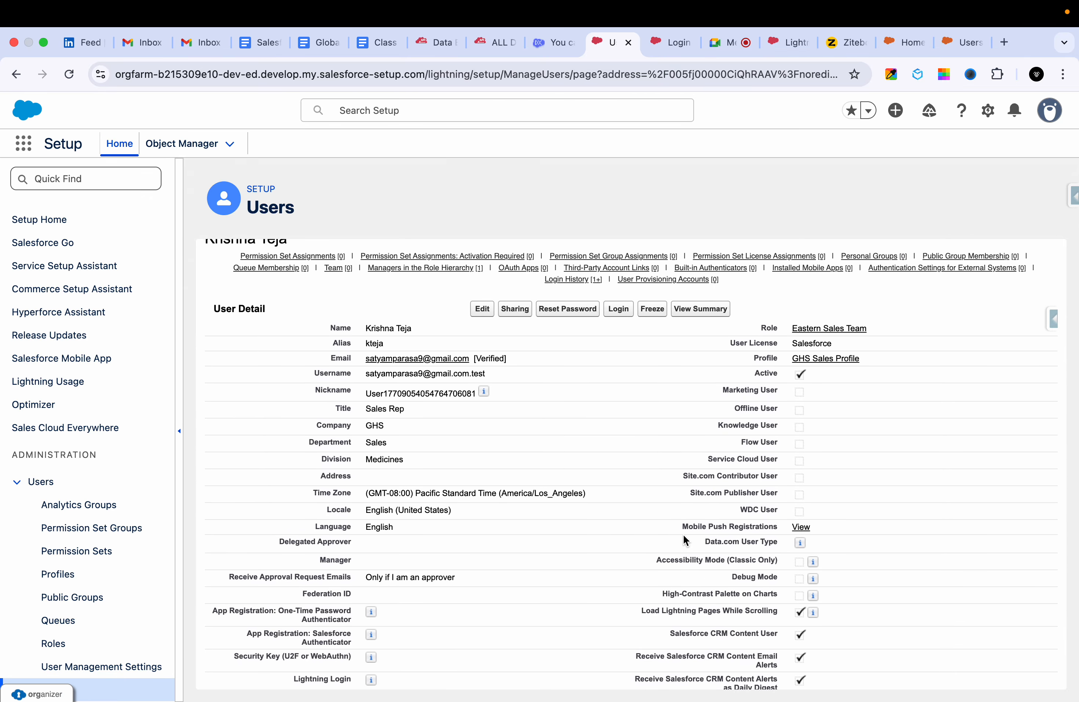
key("super+f")
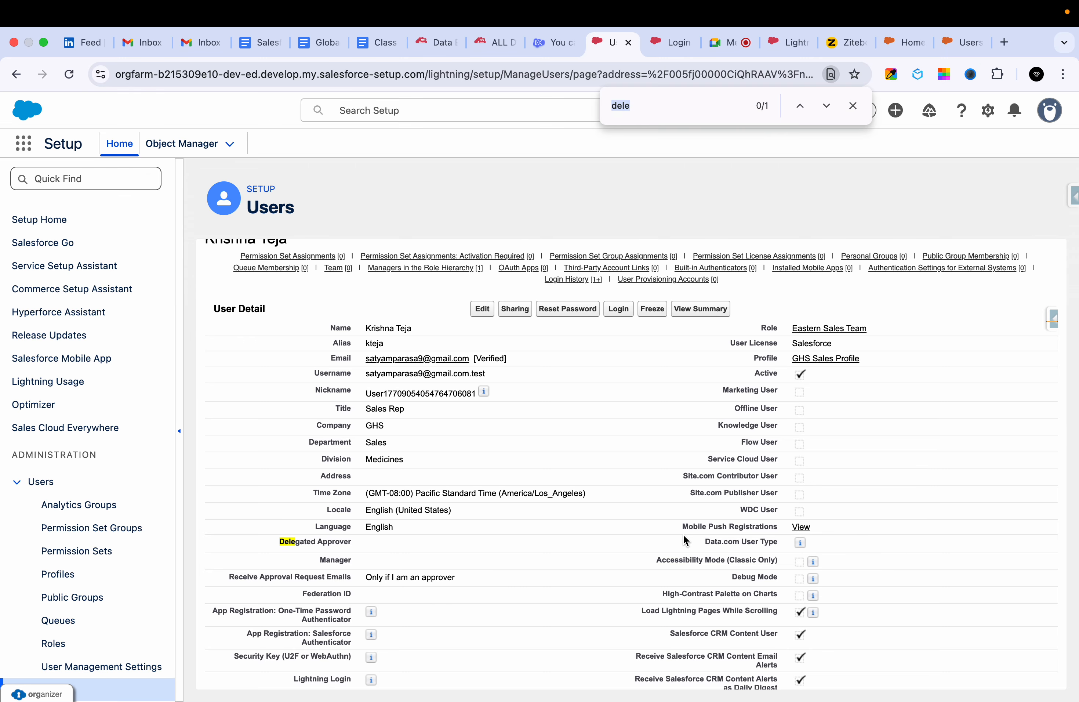
type("lightning")
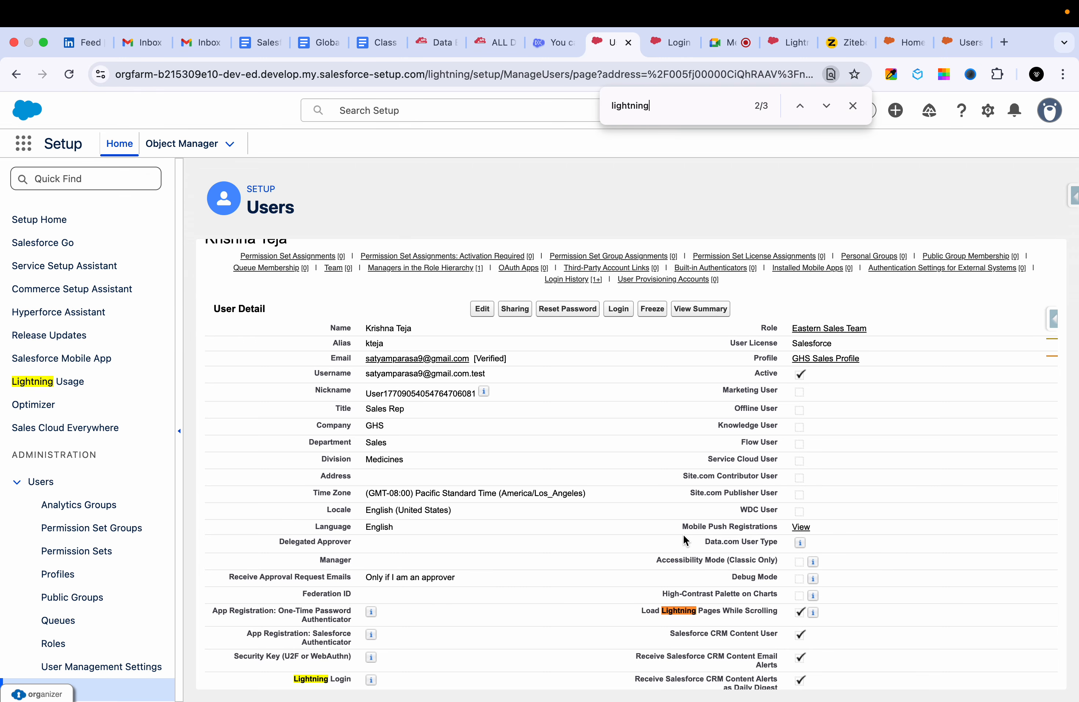
key("Return")
key("Return")
key("Return")
mouse_move(644, 700)
left_click(679, 42)
left_click(23, 143)
type("audi")
key("BackSpace")
key("BackSpace")
key("BackSpace")
key("BackSpace")
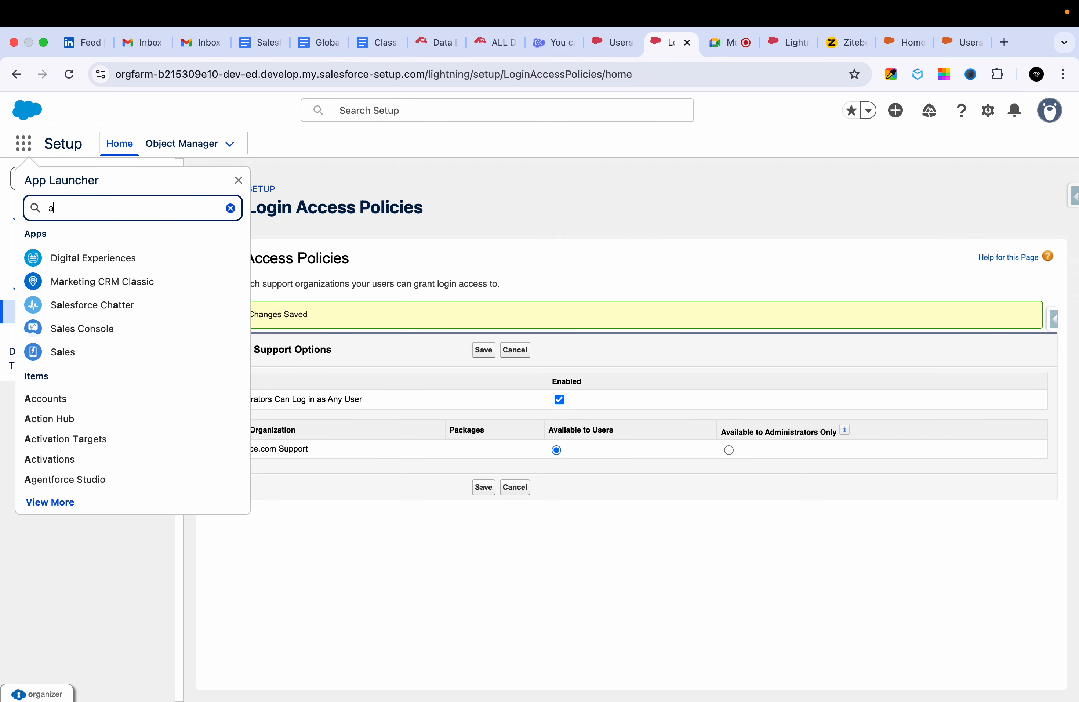
type("adu")
key("BackSpace")
key("BackSpace")
type("ud")
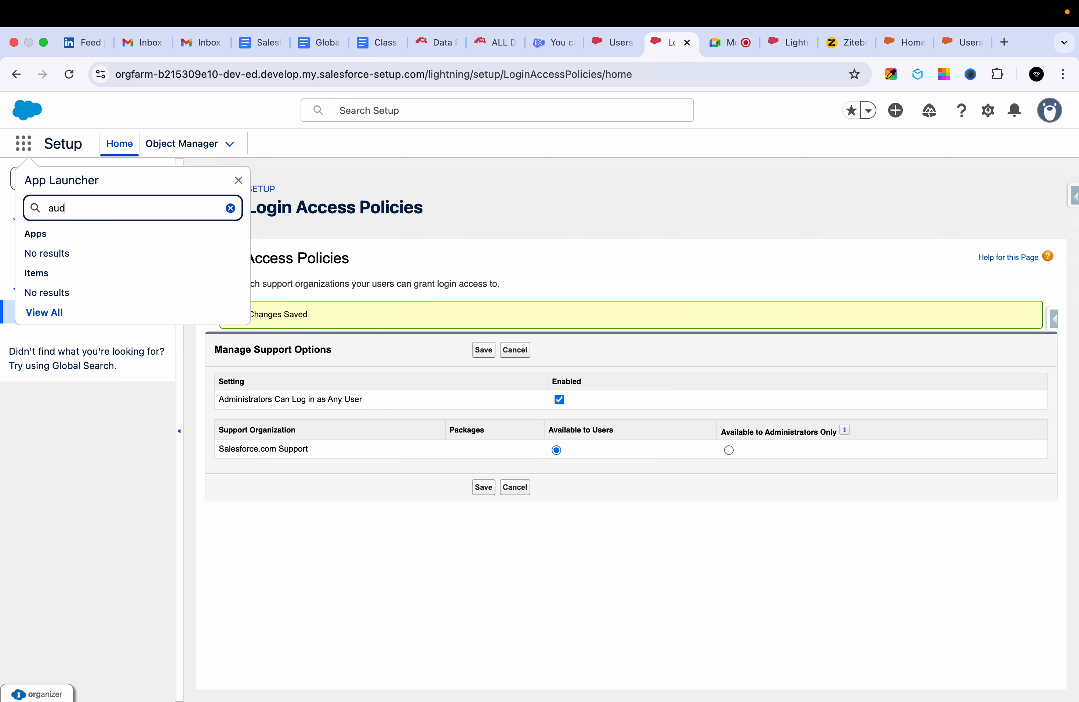
key("BackSpace")
key("BackSpace")
key("BackSpace")
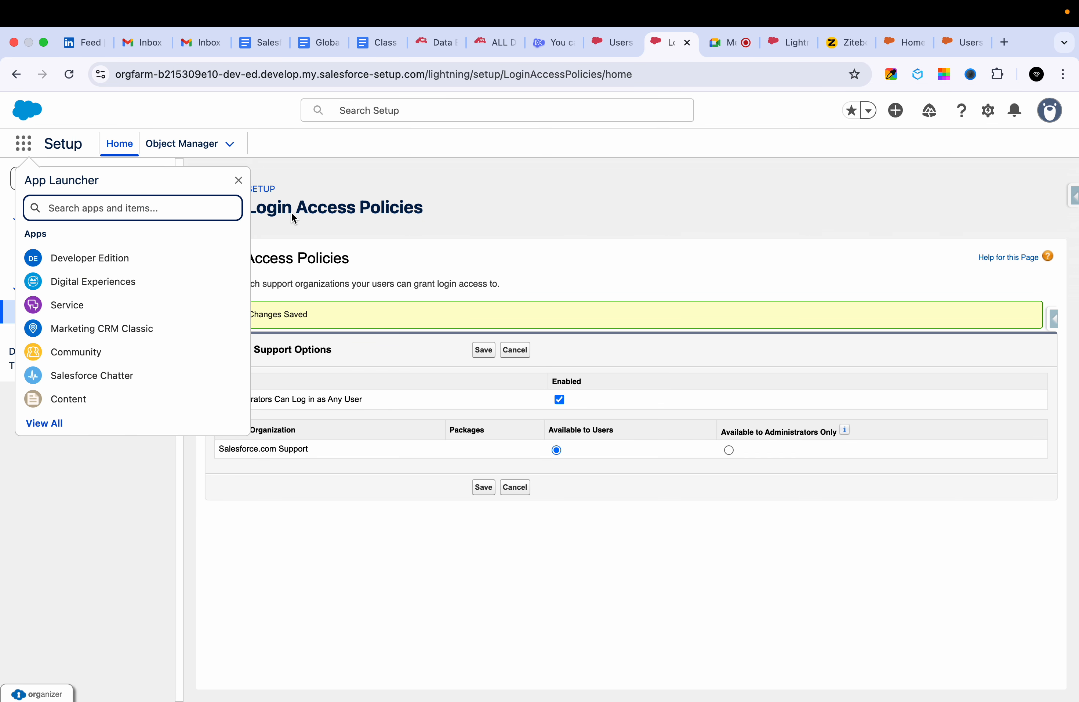
left_click(305, 213)
double_click(104, 188)
type("adu")
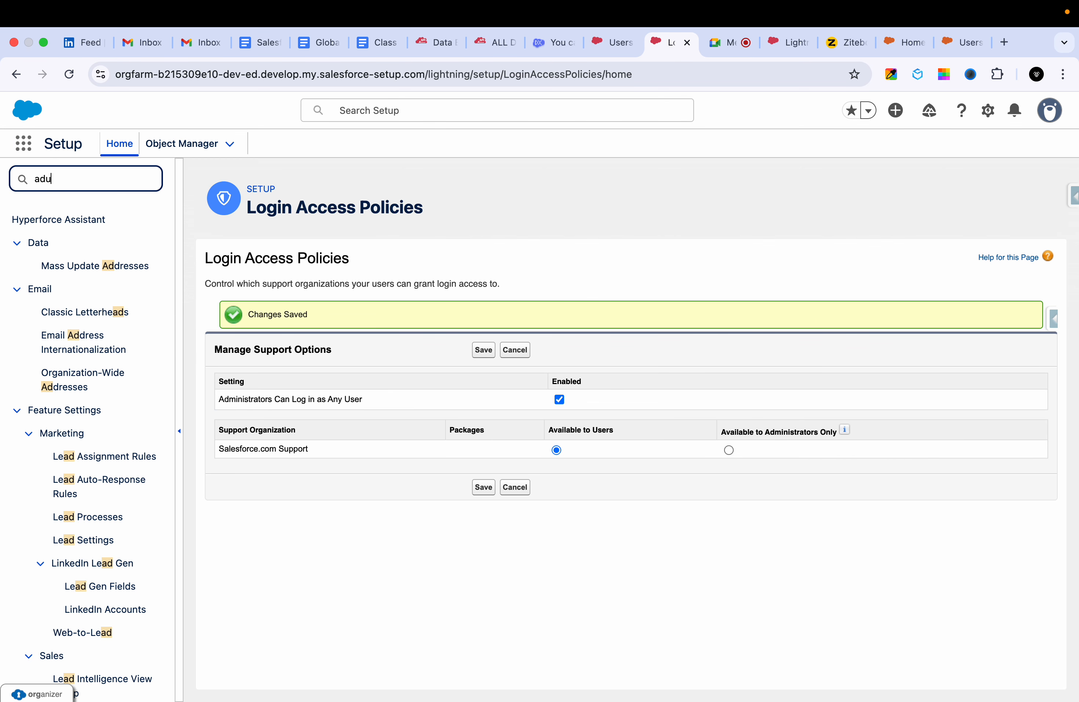
left_click(216, 143)
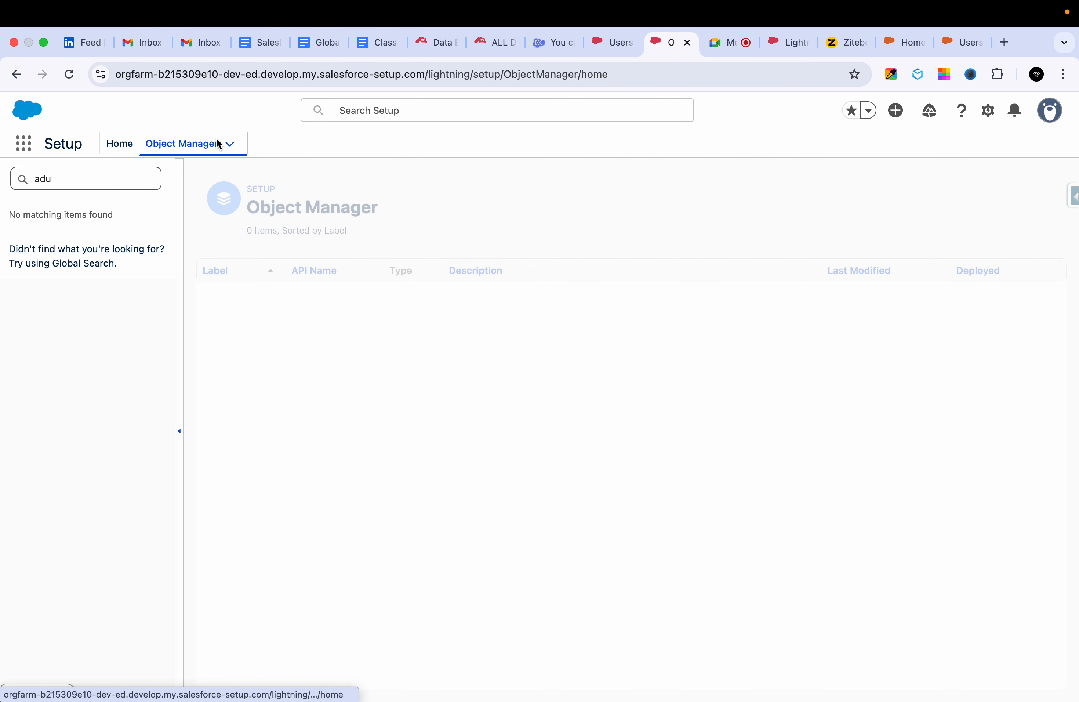
Search Setup for "aud" and open View Setup Audit Trail.
double_click(67, 177)
key("BackSpace")
type("adu")
key("BackSpace")
key("BackSpace")
type("ud")
left_click(90, 242)
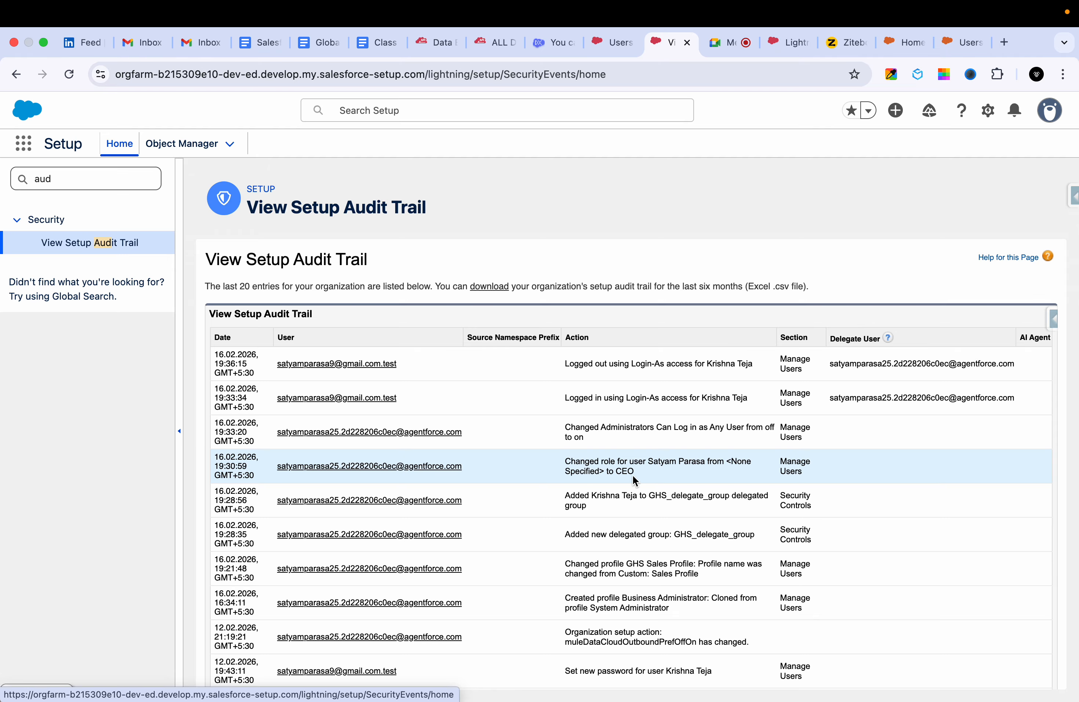
Review the recent setup audit trail entries and the note about downloading the six-month history.
scroll(632, 474, "down", 1)
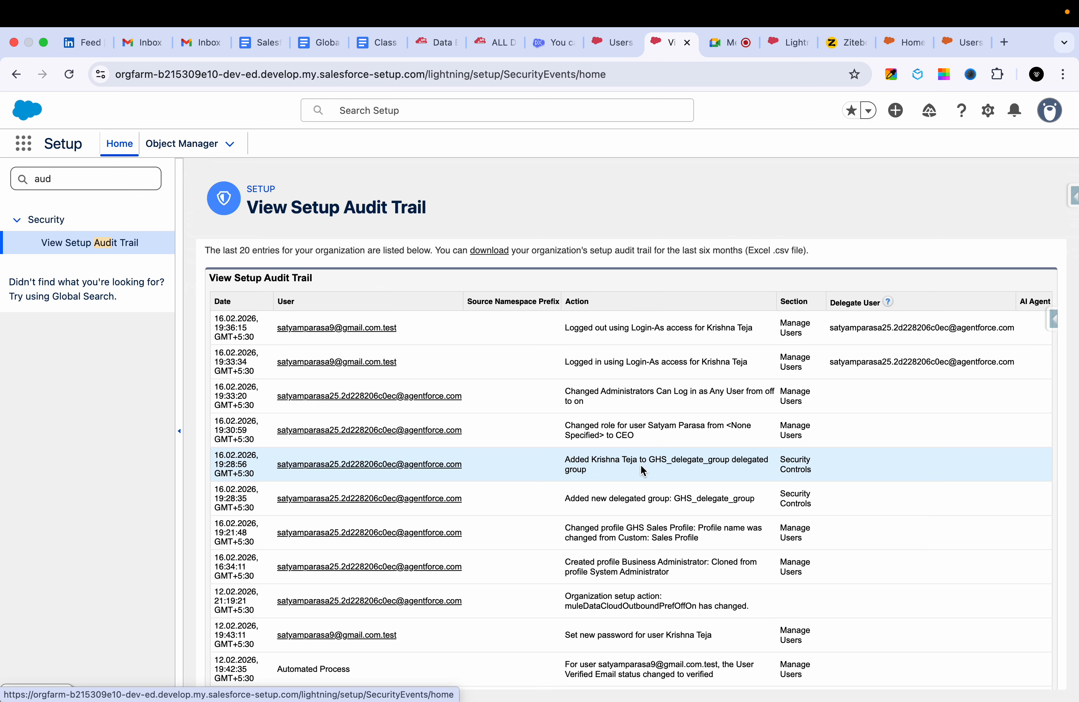
scroll(641, 465, "down", 2)
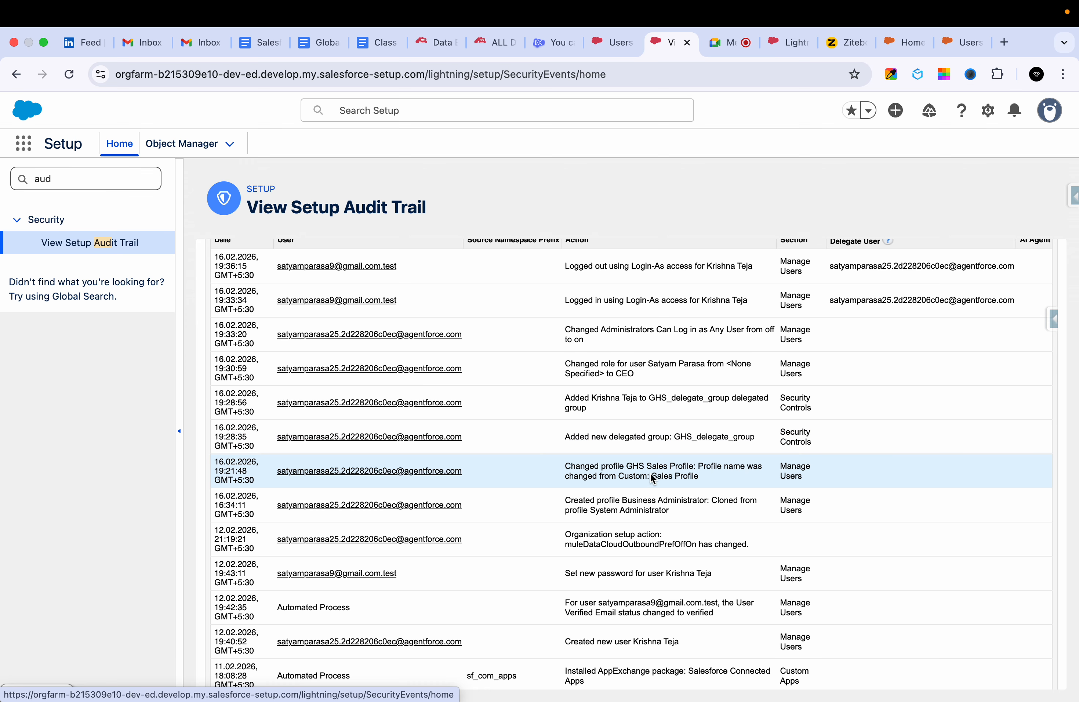
scroll(617, 401, "up", 3)
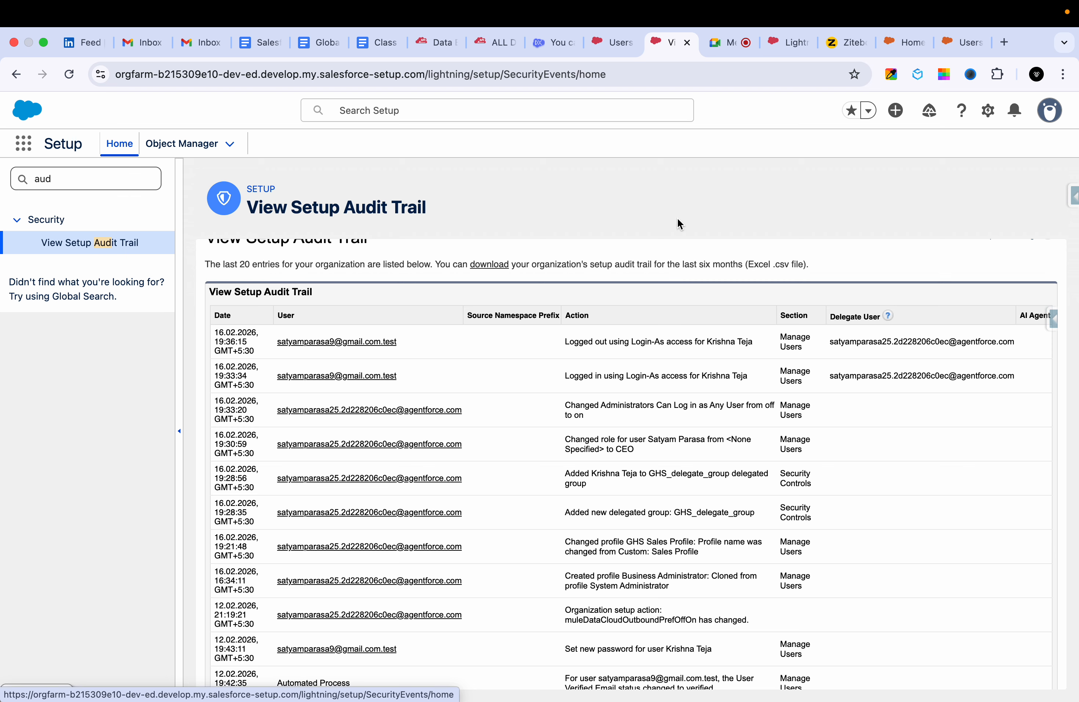
scroll(598, 256, "up", 1)
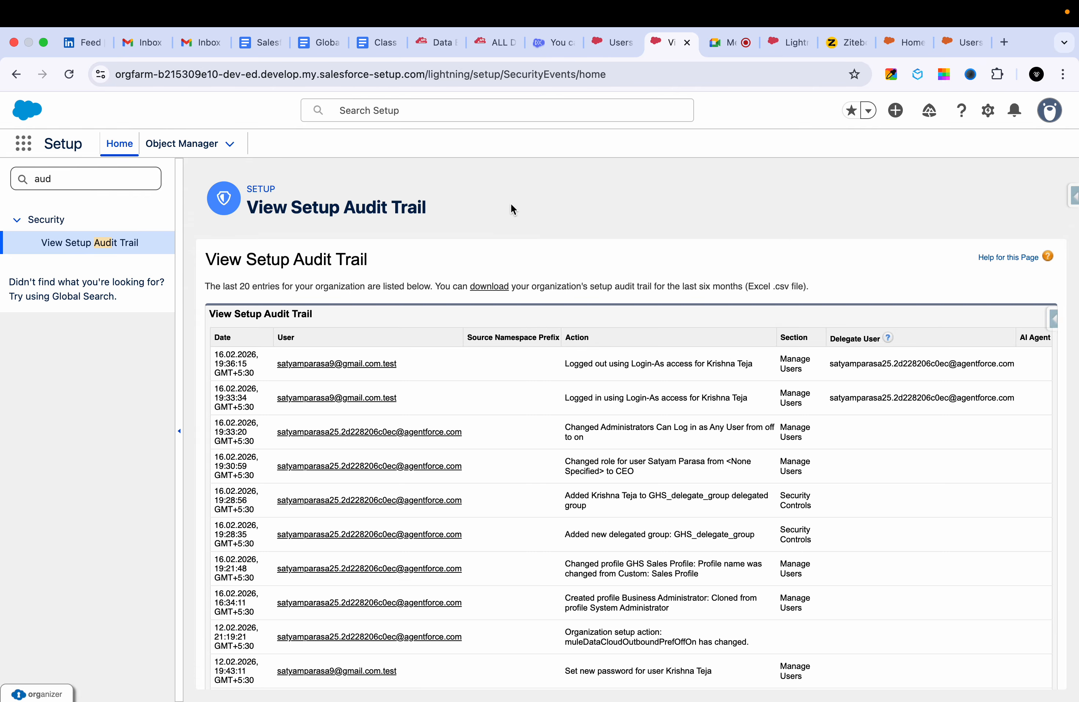
triple_click(506, 286)
Return to the sales rep's user detail page and view the record's edit form, leaving it without saving.
left_click(611, 43)
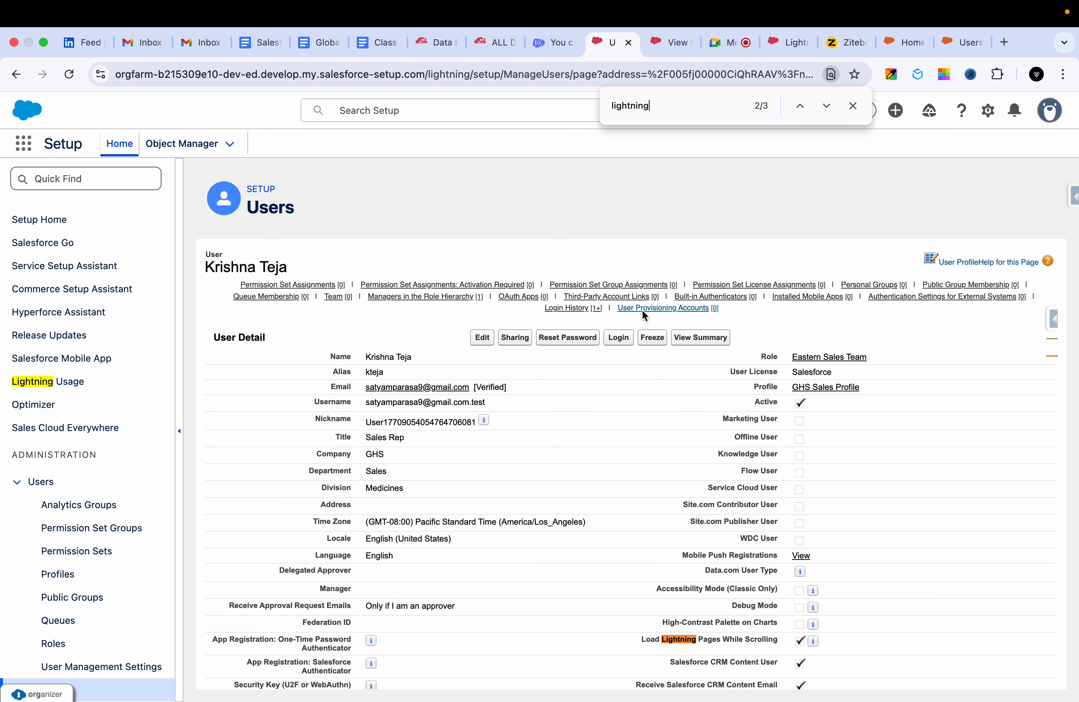
scroll(642, 460, "down", 6)
scroll(643, 460, "up", 3)
scroll(643, 460, "up", 4)
left_click(473, 338)
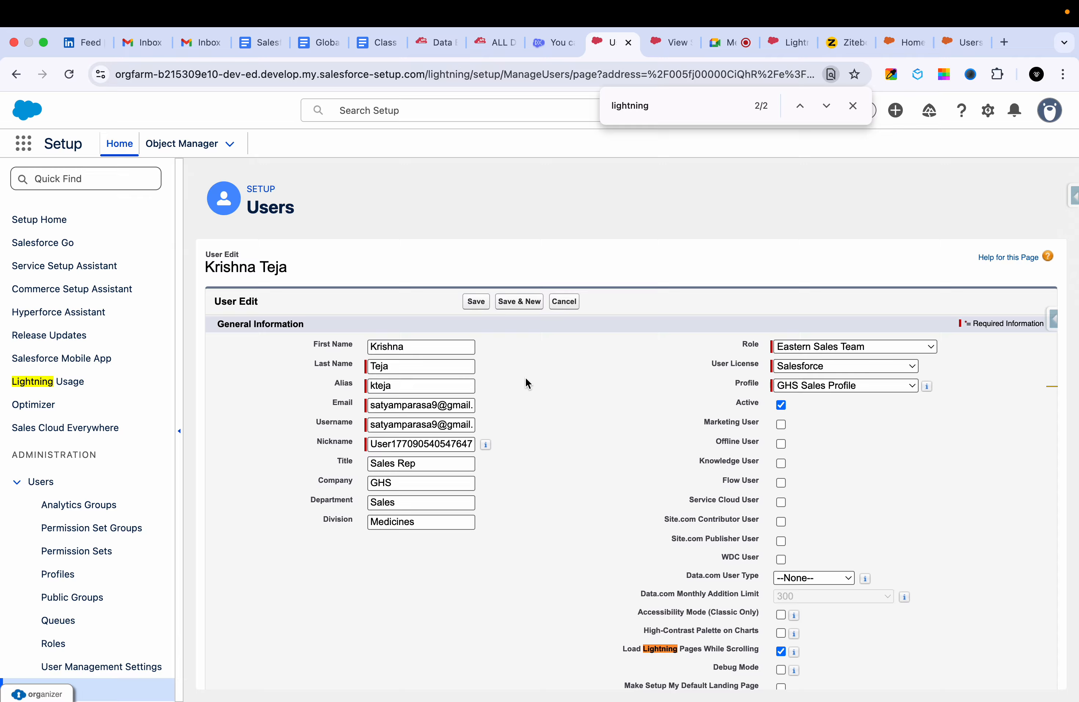
left_click(566, 301)
Open the sales rep's permission set assignments, examine the available permission sets, and exit without assigning any.
mouse_move(311, 290)
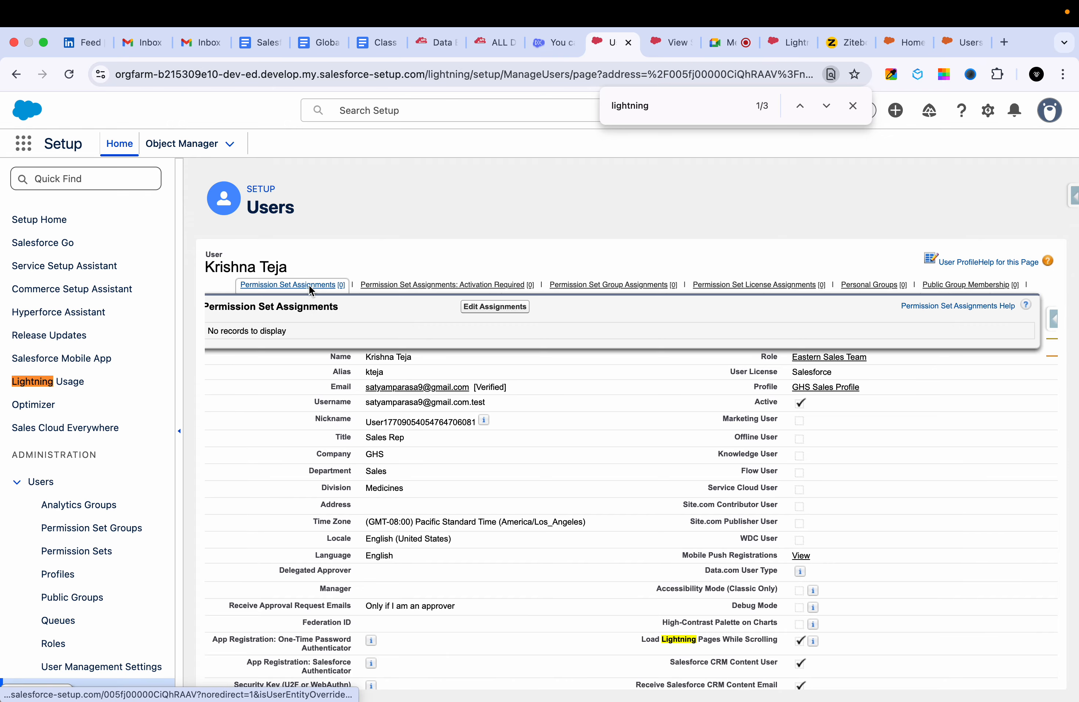
left_click(465, 304)
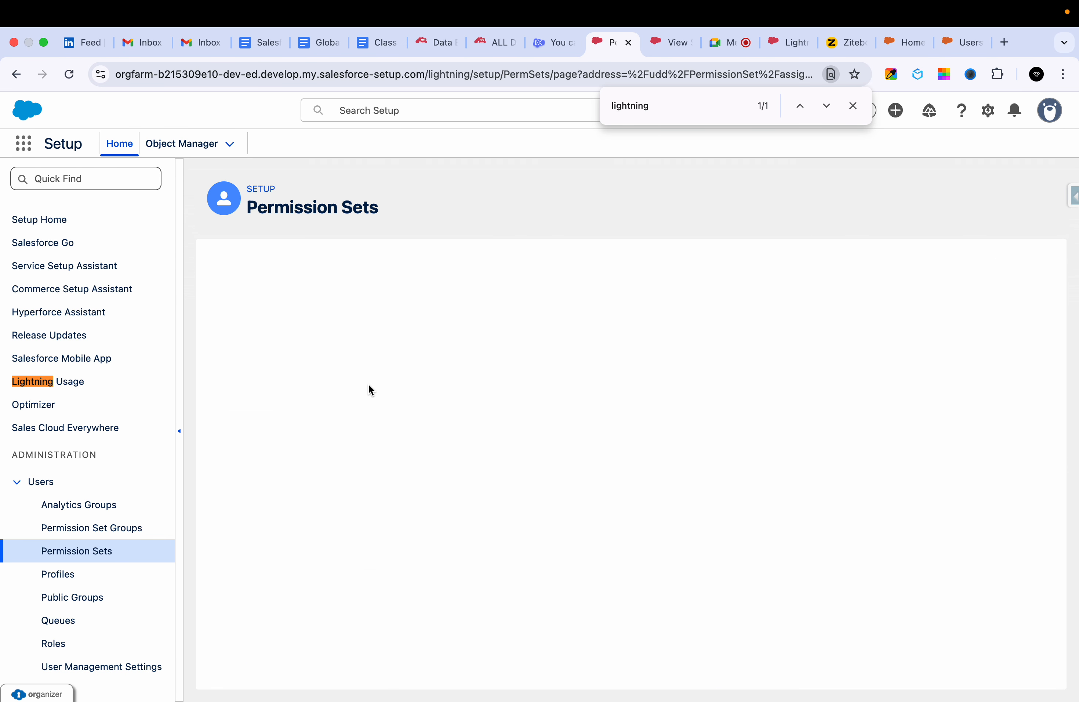
scroll(345, 449, "down", 5)
scroll(307, 391, "down", 4)
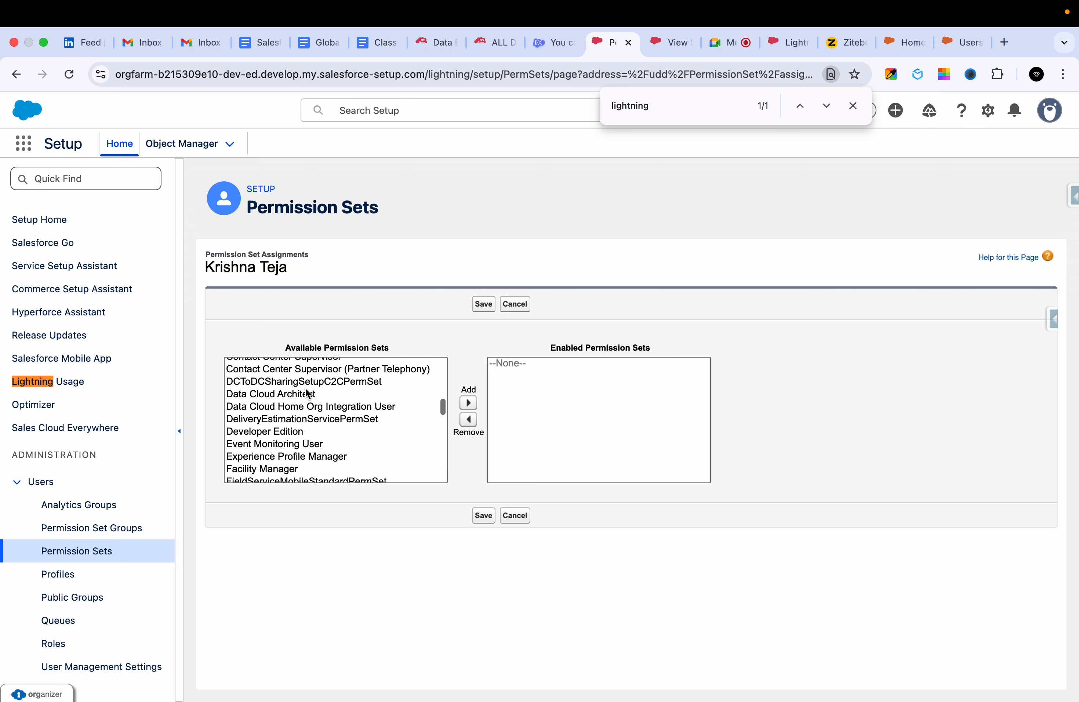
scroll(306, 390, "down", 10)
scroll(306, 391, "down", 10)
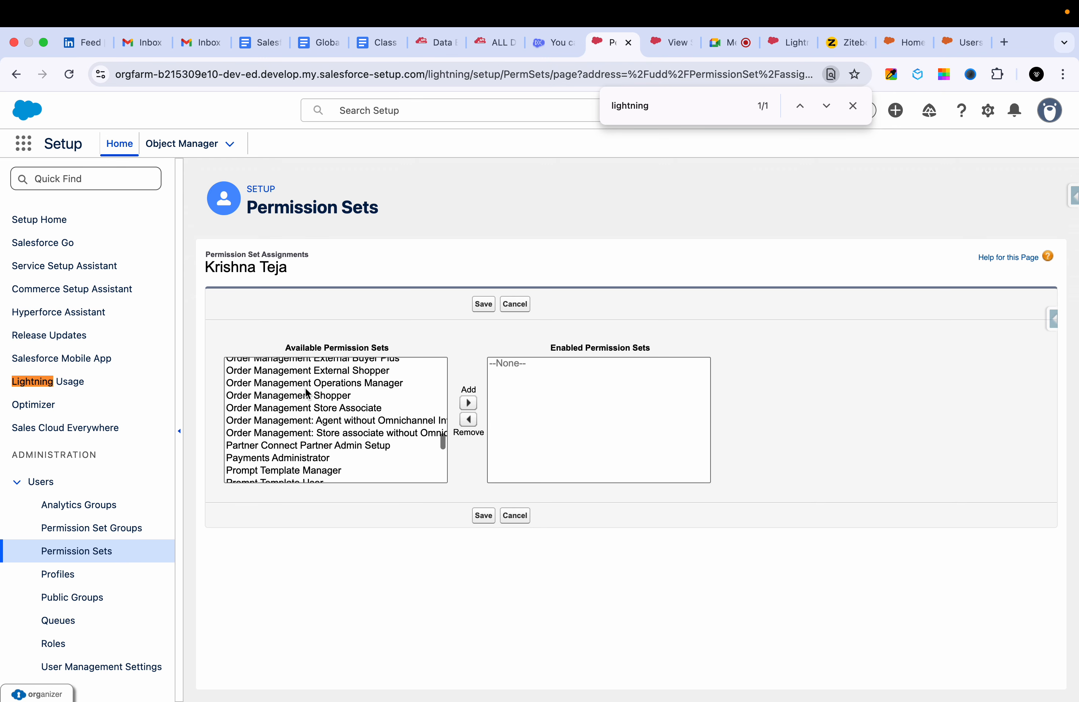
scroll(306, 390, "up", 1)
scroll(305, 387, "down", 3)
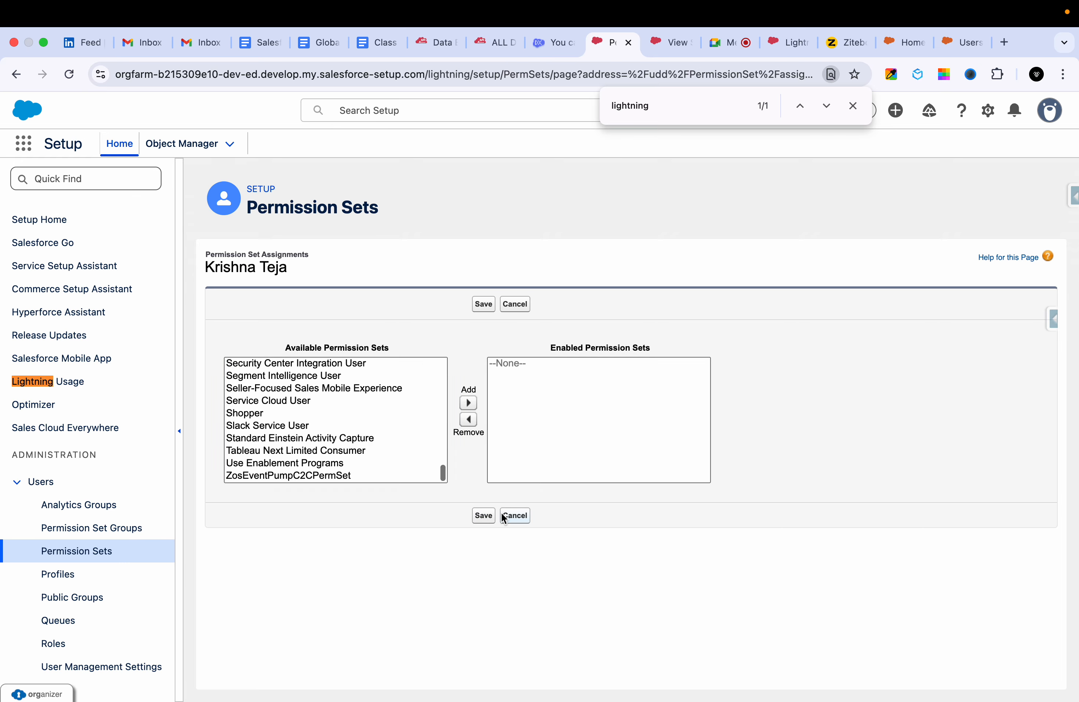
left_click(510, 512)
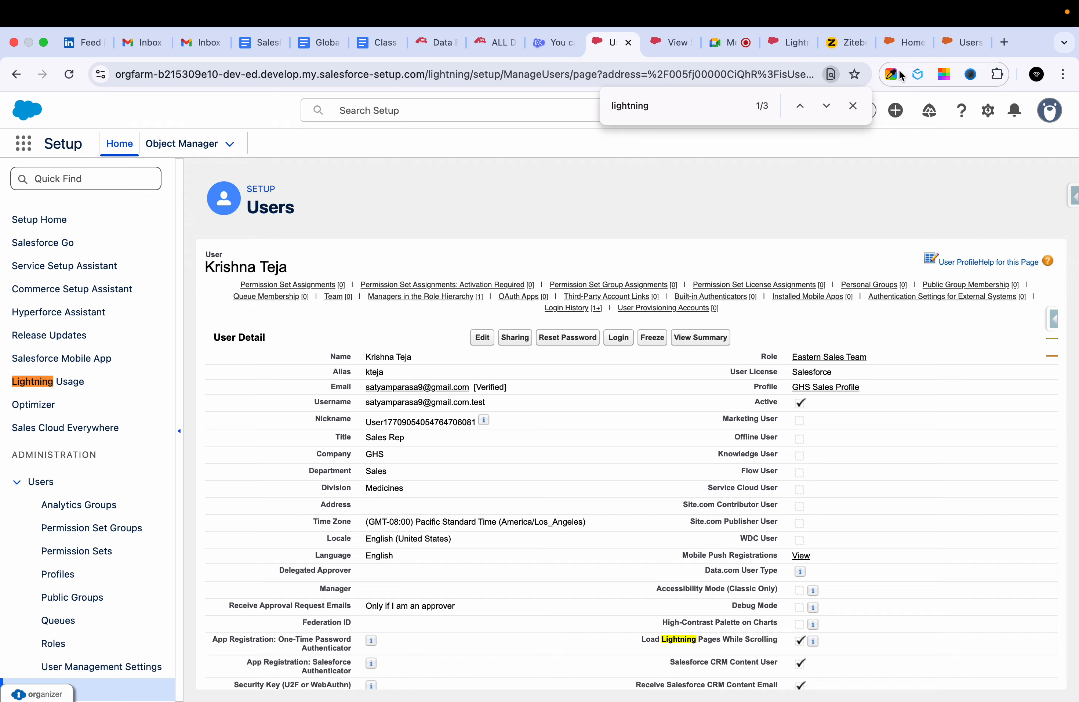
Check the rep's user detail page in the other Salesforce org, and return to the first org's user page.
left_click(959, 41)
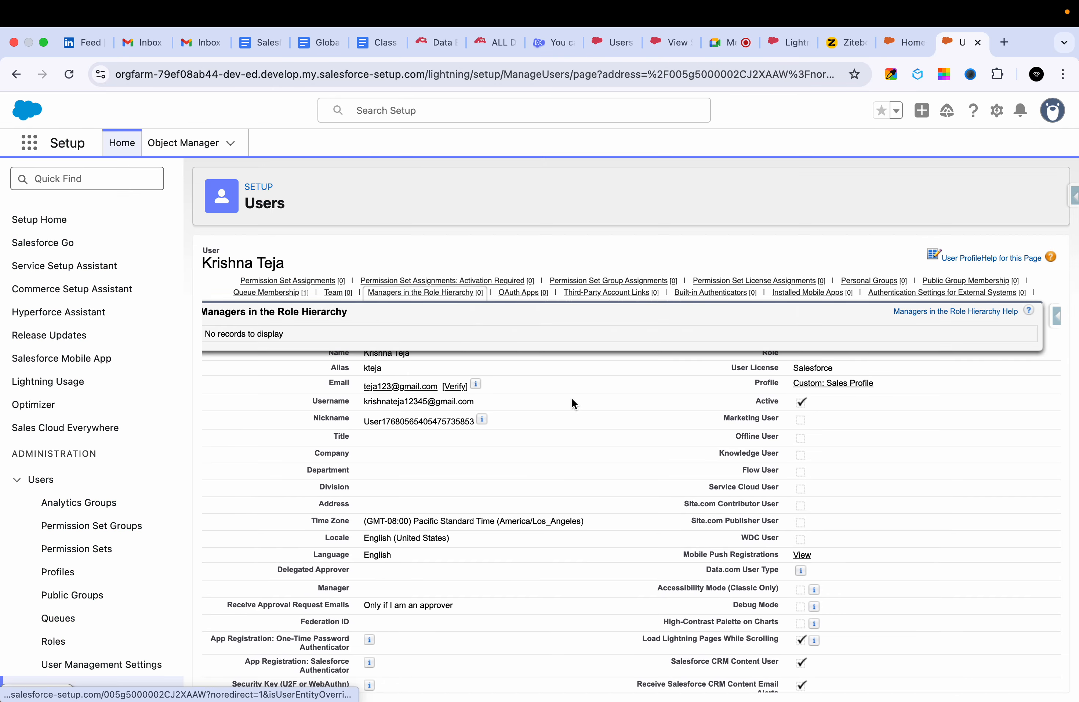
left_click(613, 42)
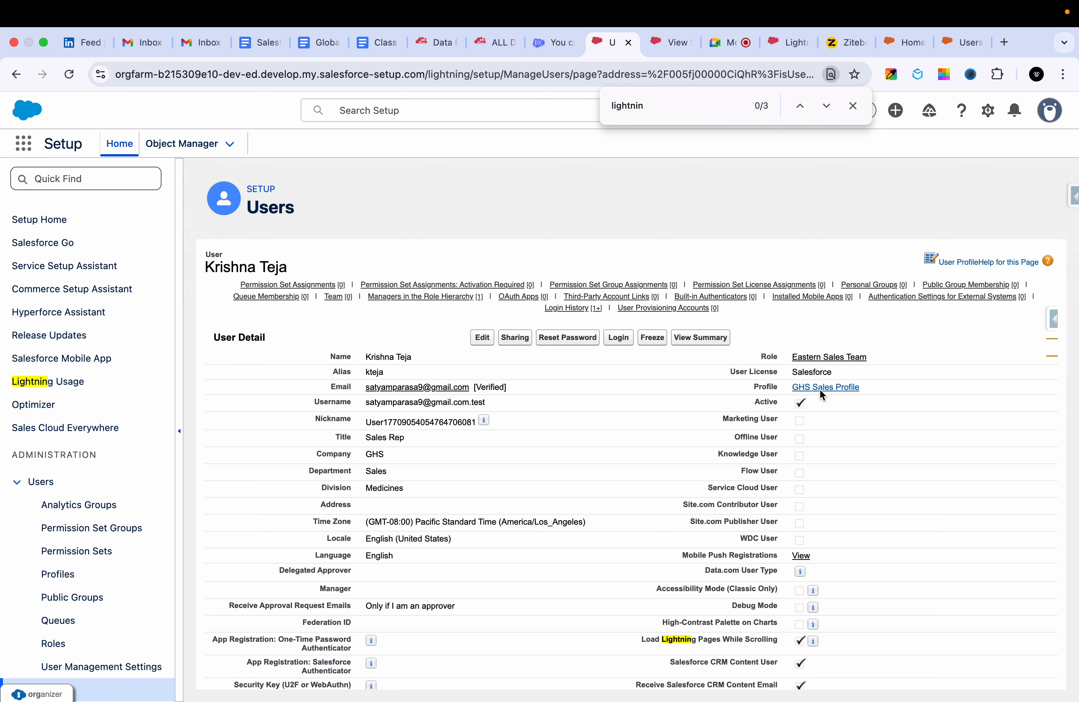
Open the GHS Sales Profile assigned to the sales rep and search its page for "lightning".
left_click(823, 386)
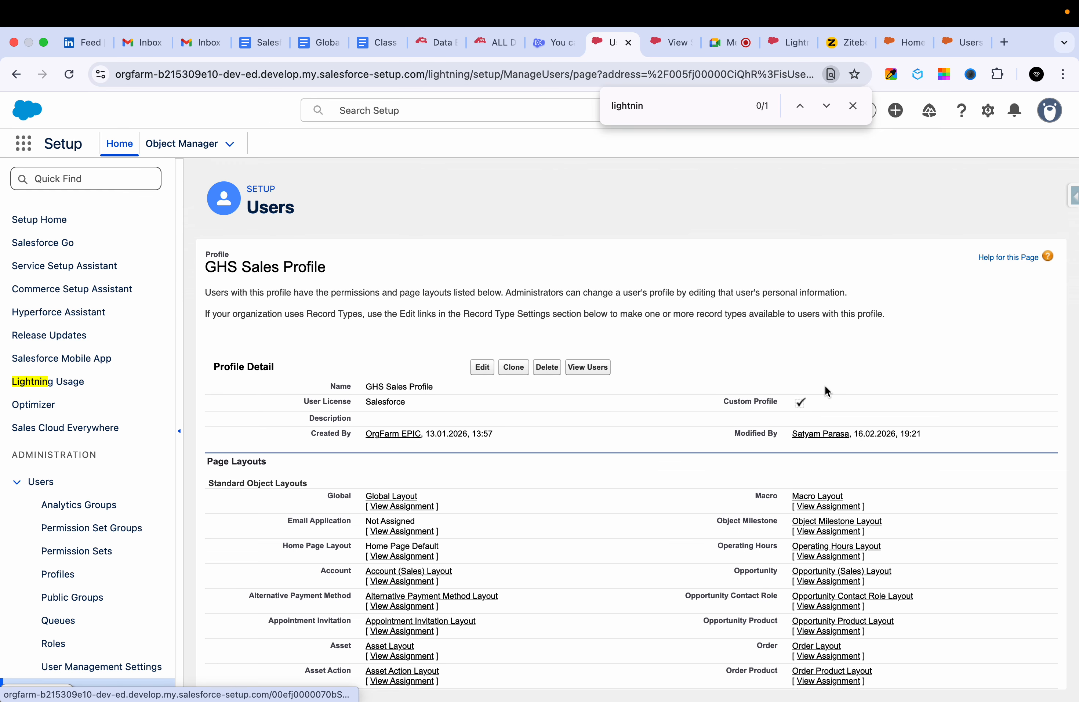
scroll(652, 490, "down", 10)
scroll(653, 490, "down", 15)
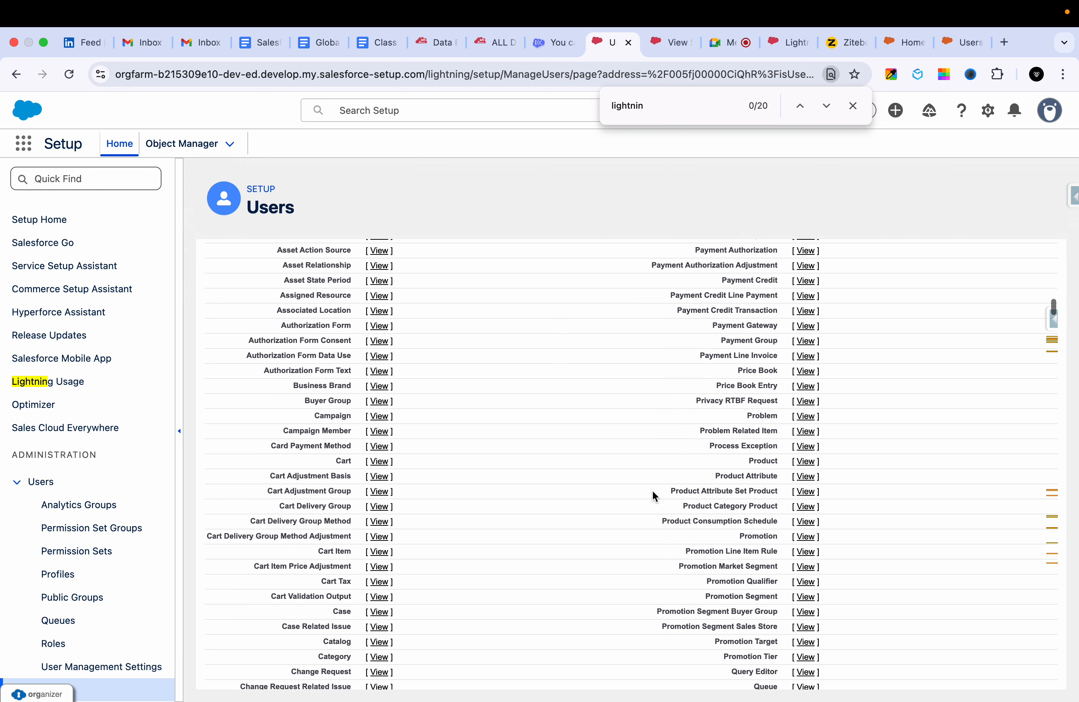
key("ctrl+f")
type("lightning")
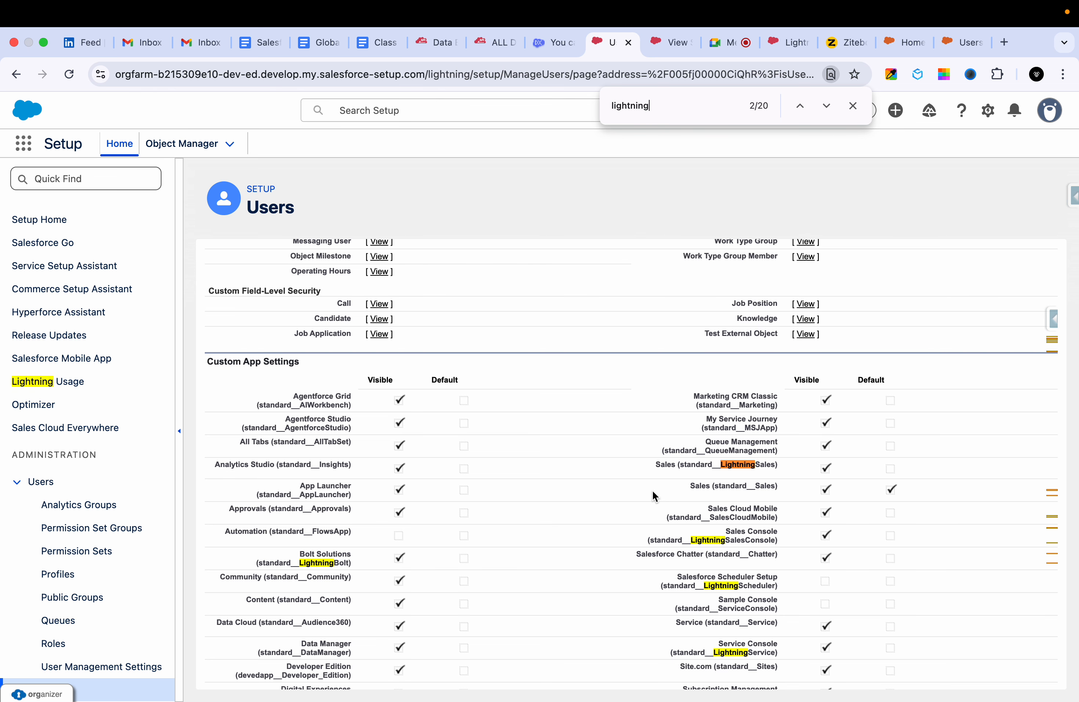
Go through the successive "lightning" matches up to the Lightning Console User permission.
key("Return")
key("Return")
key("Return")
key("Return")
key("Return")
key("Return")
key("Return")
key("Return")
key("Return")
key("Return")
key("Return")
key("Return")
key("Return")
key("Return")
Review the GHS Sales Profile's details, page layout assignments, field-level security and record type settings.
scroll(416, 375, "up", 20)
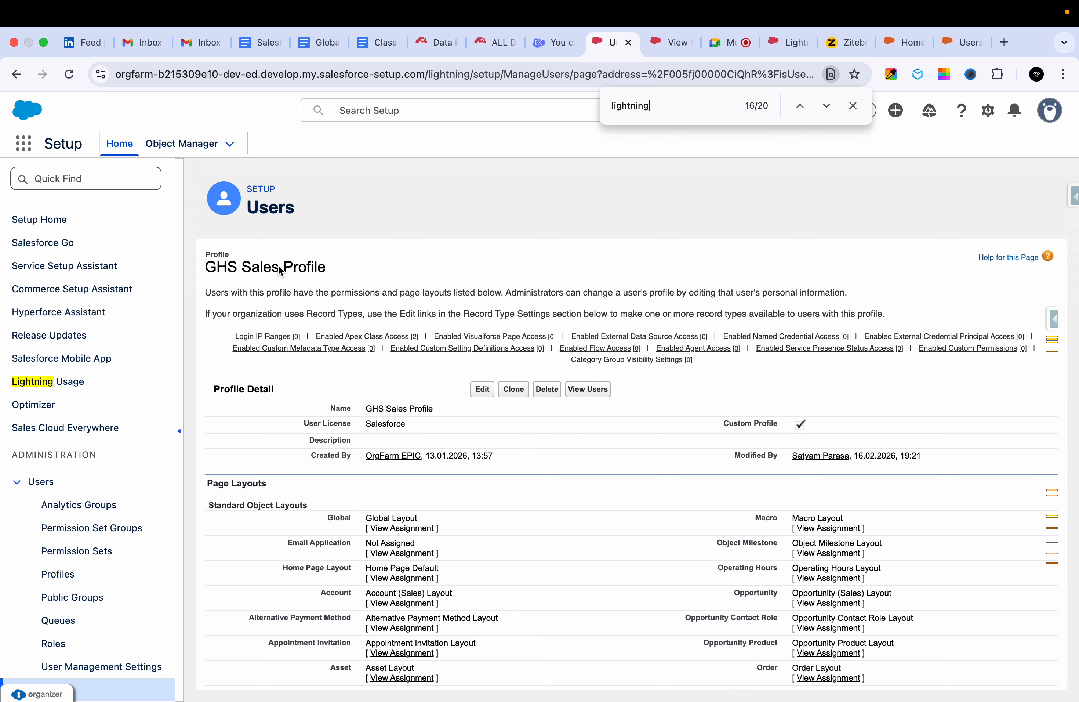
scroll(437, 546, "down", 10)
scroll(438, 545, "up", 7)
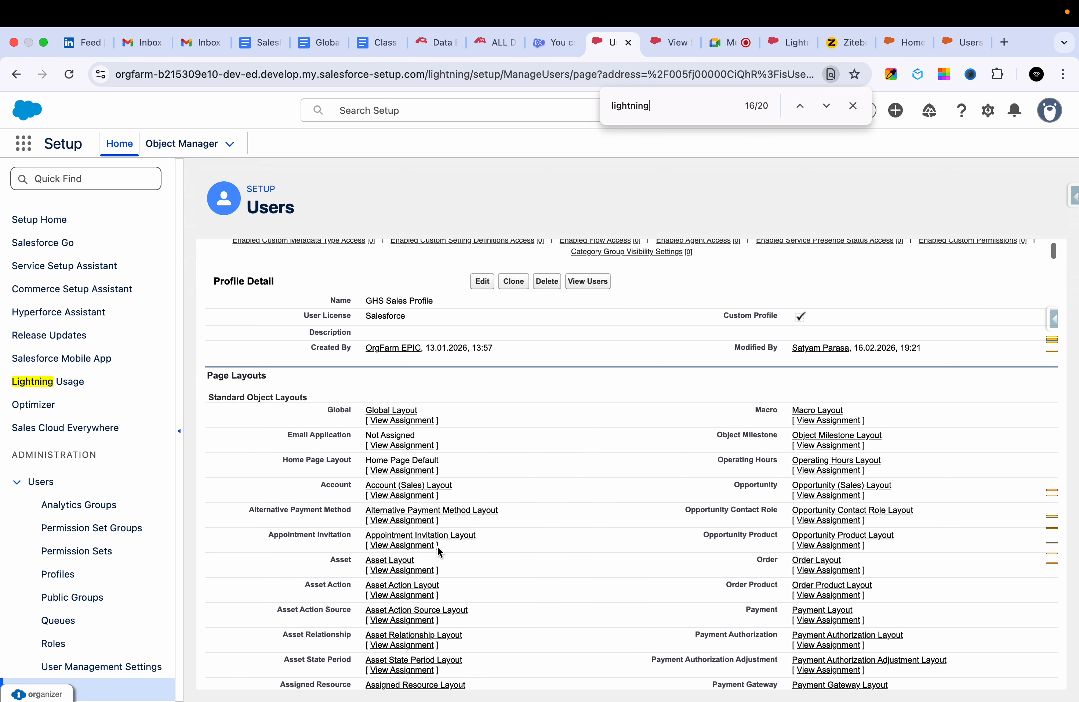
scroll(437, 546, "up", 2)
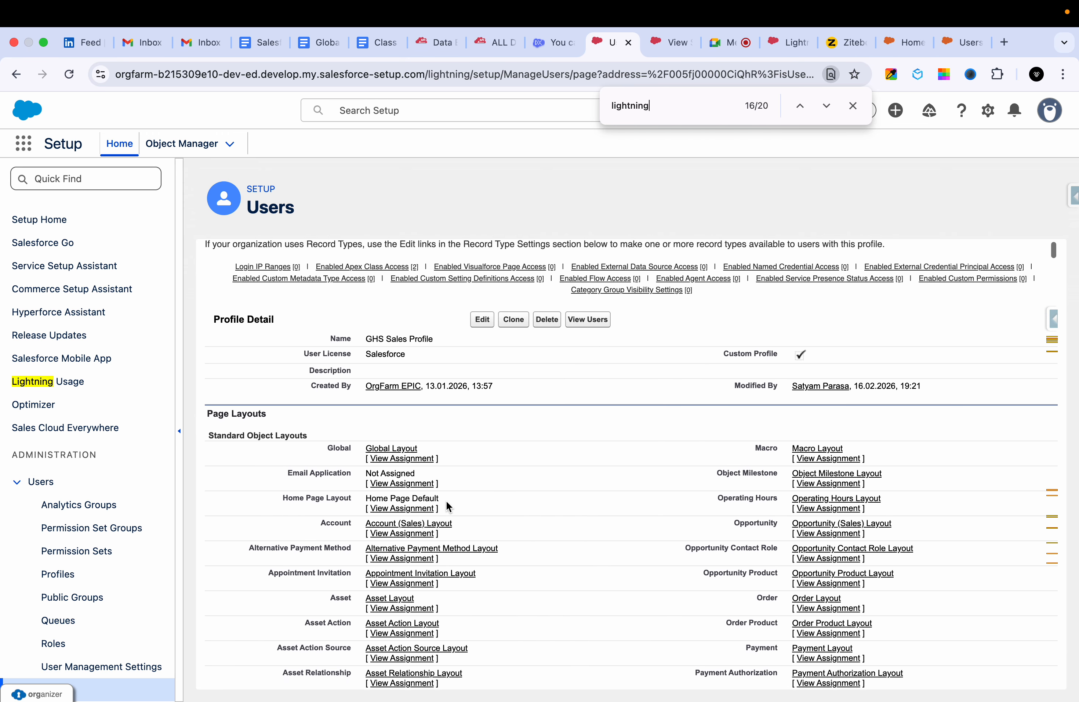
scroll(446, 500, "down", 5)
scroll(446, 500, "down", 5)
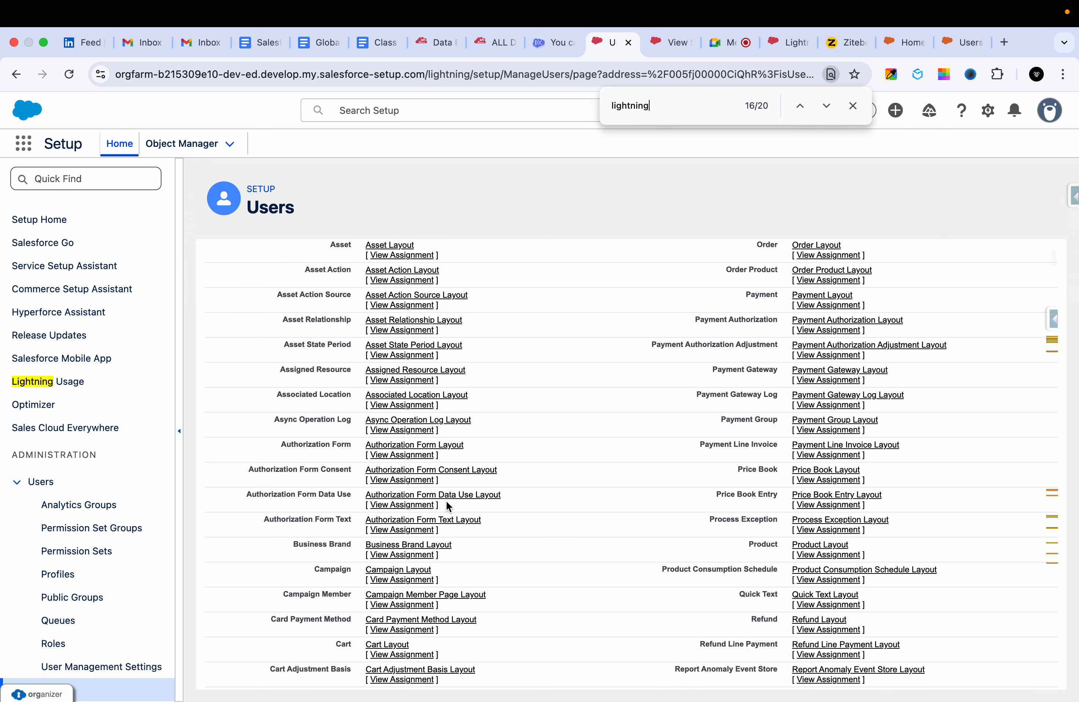
scroll(446, 500, "down", 20)
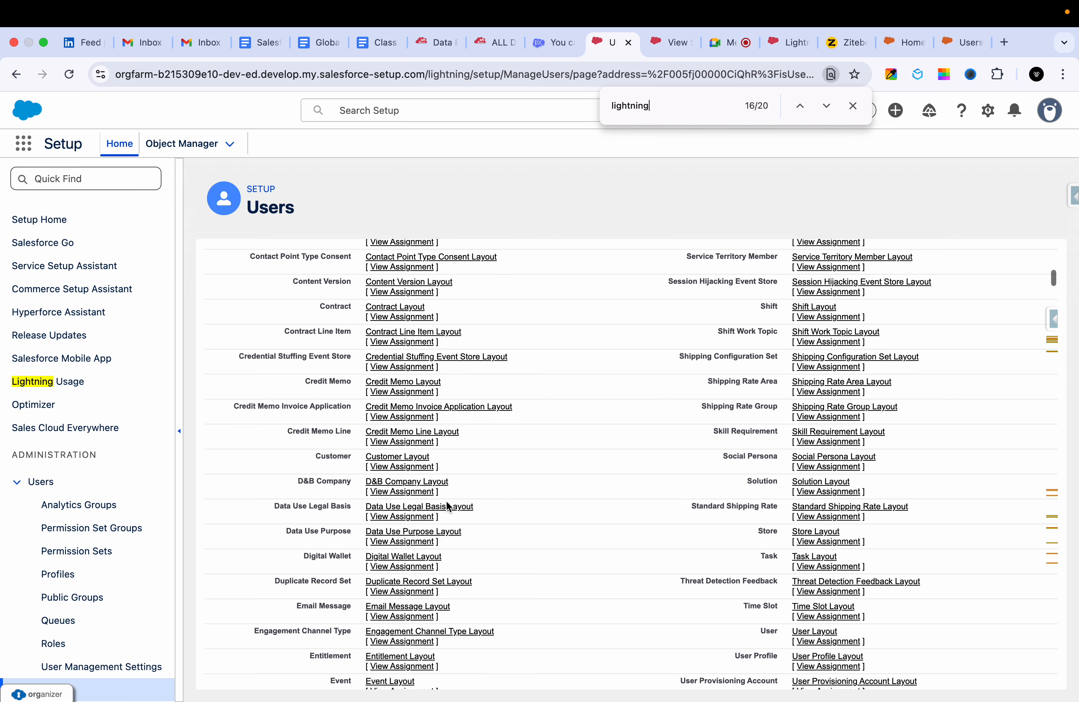
scroll(445, 500, "down", 5)
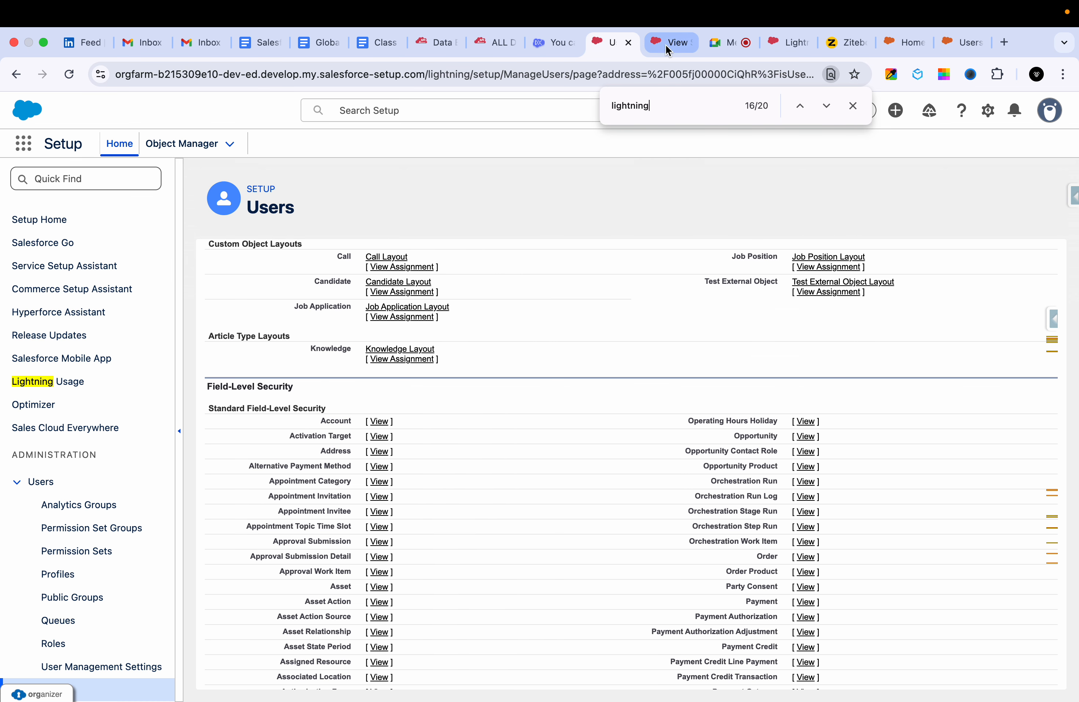
scroll(339, 529, "down", 20)
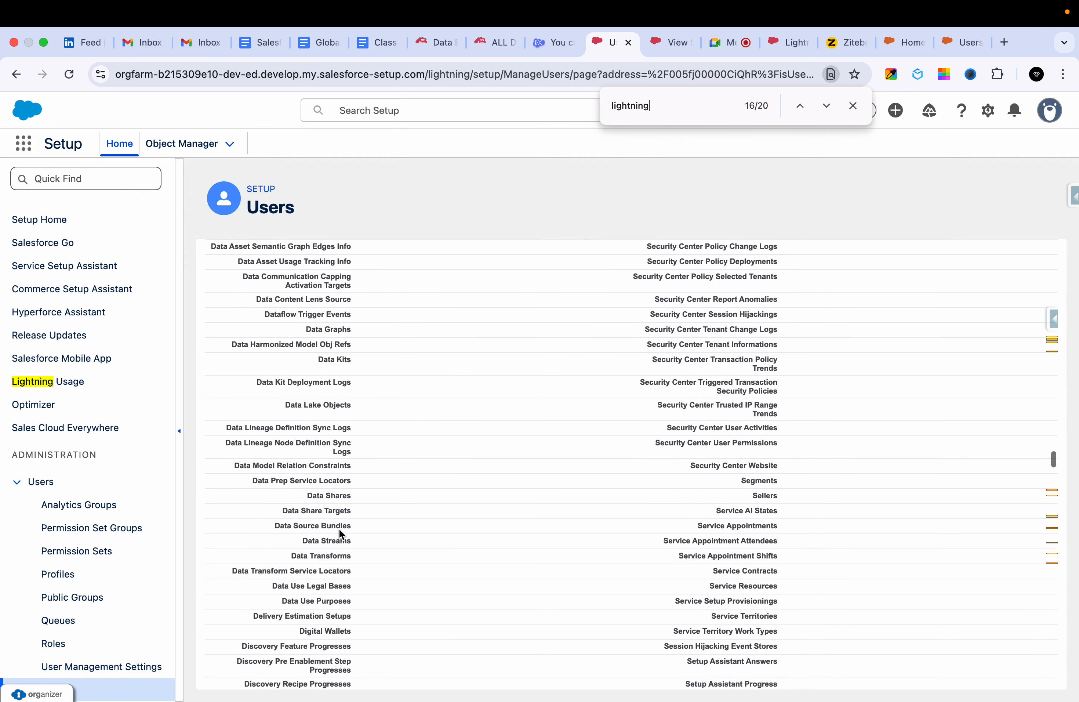
Examine the profile's Administrative Permissions section and highlight its heading.
scroll(339, 528, "down", 20)
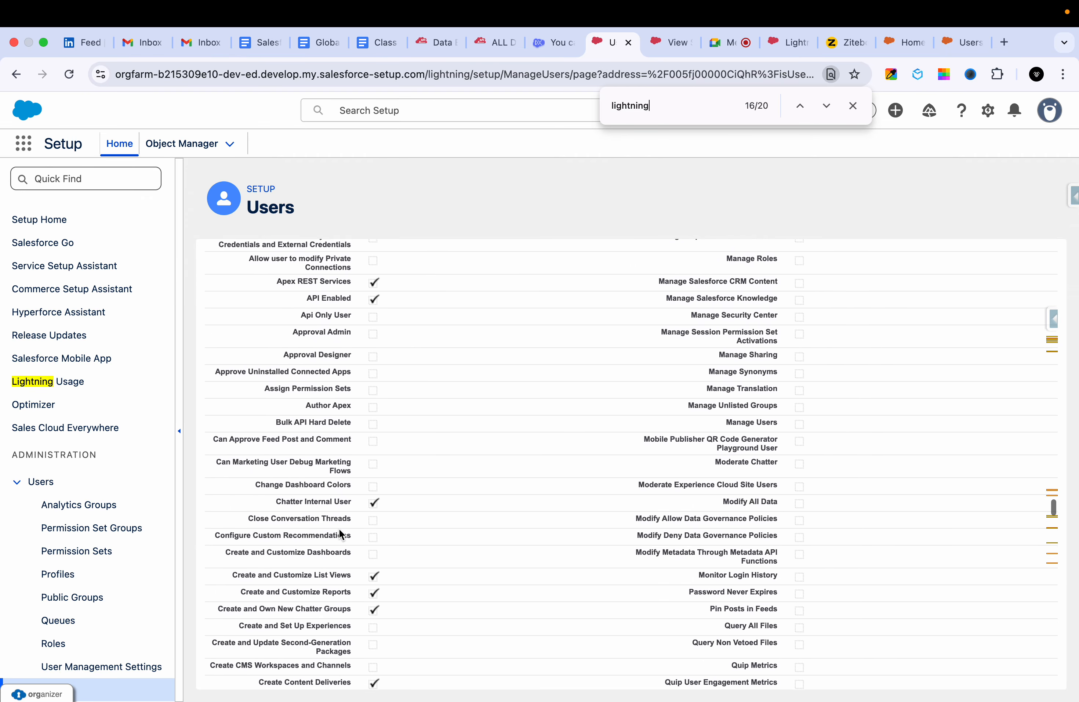
scroll(339, 528, "down", 10)
scroll(339, 528, "up", 3)
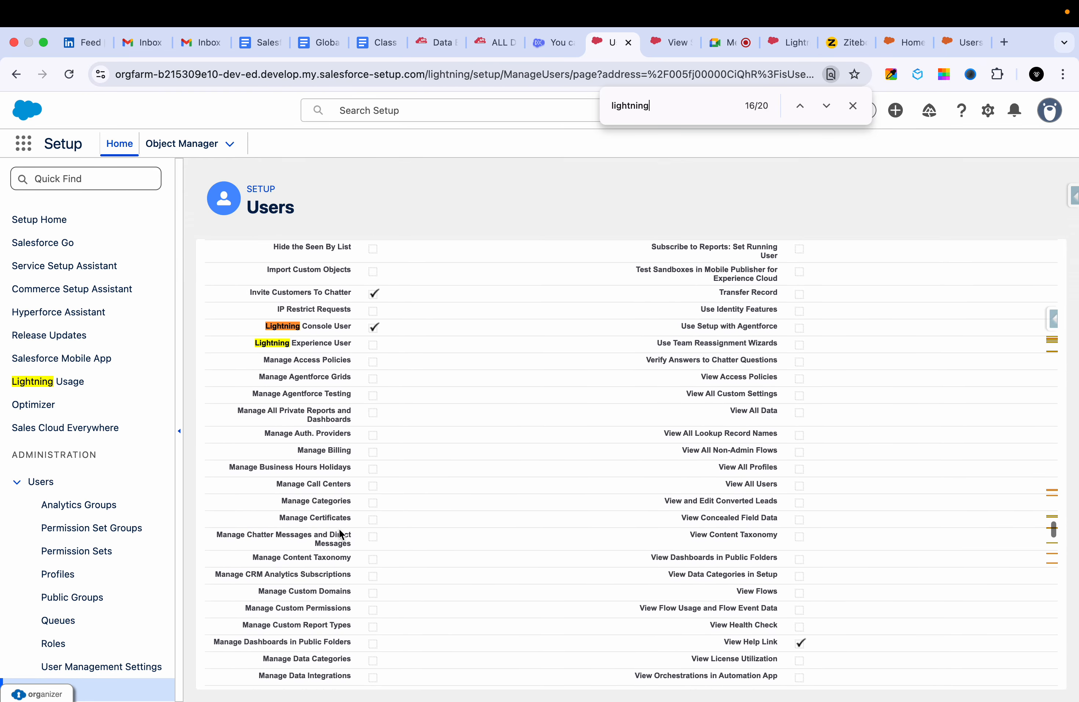
scroll(415, 396, "up", 1)
scroll(415, 396, "up", 10)
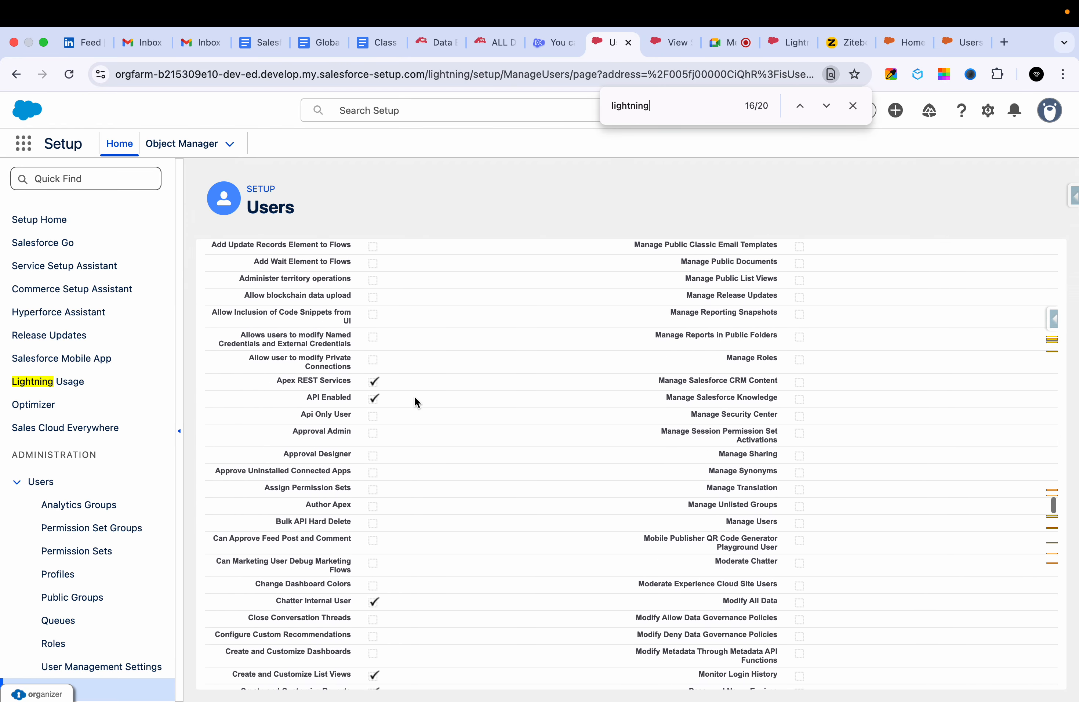
scroll(414, 396, "up", 8)
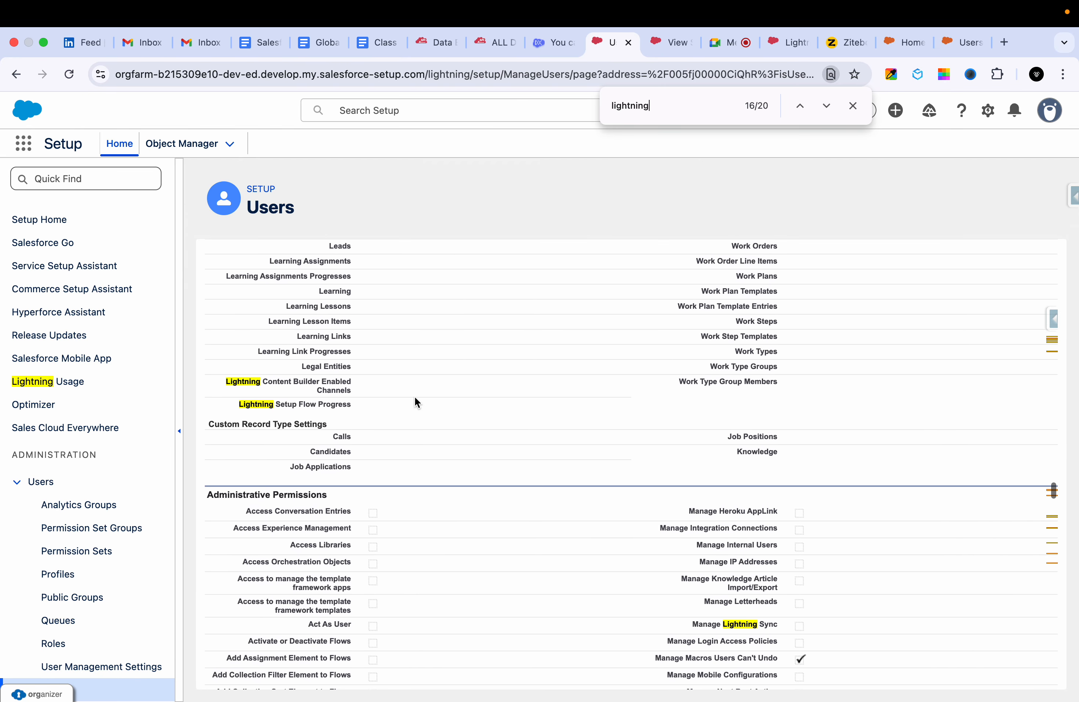
triple_click(263, 491)
scroll(264, 490, "up", 9)
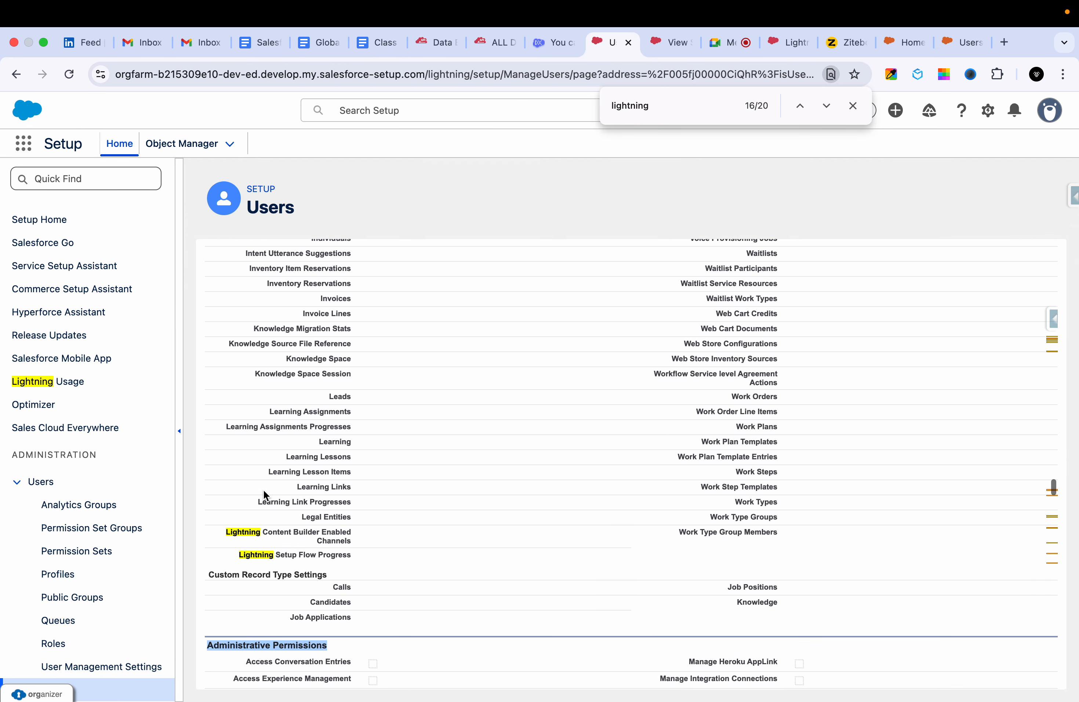
Locate the Lightning Console User and Lightning Experience User permissions and inspect the neighbouring administrative permissions, including Import Custom Objects.
scroll(263, 489, "down", 12)
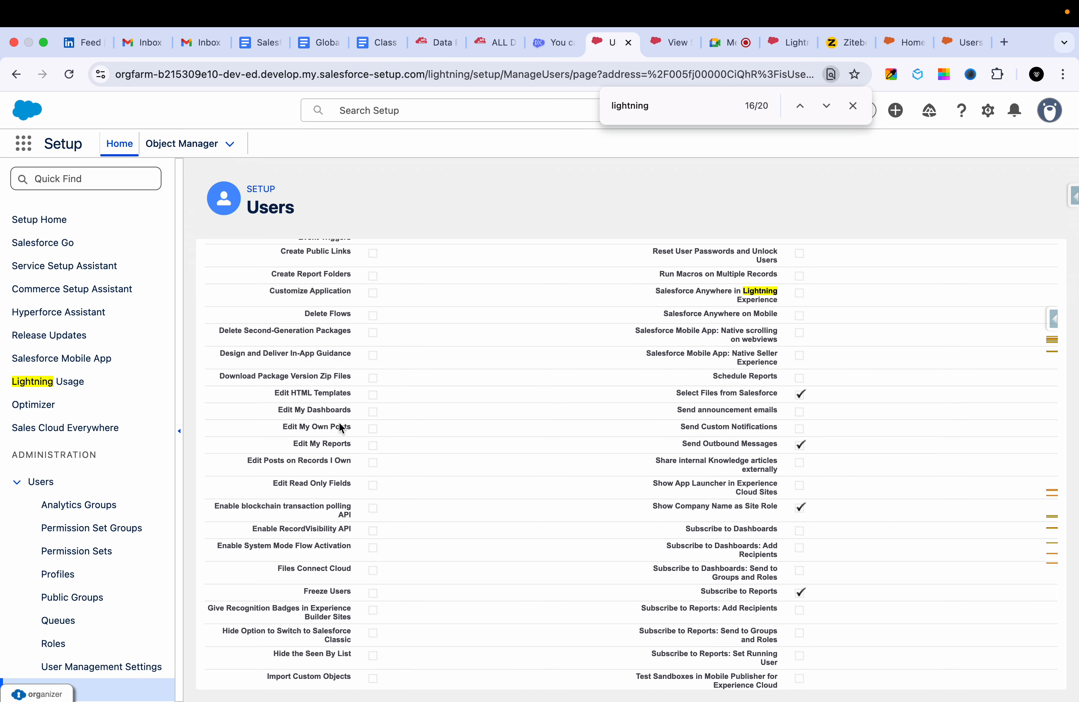
scroll(339, 422, "down", 4)
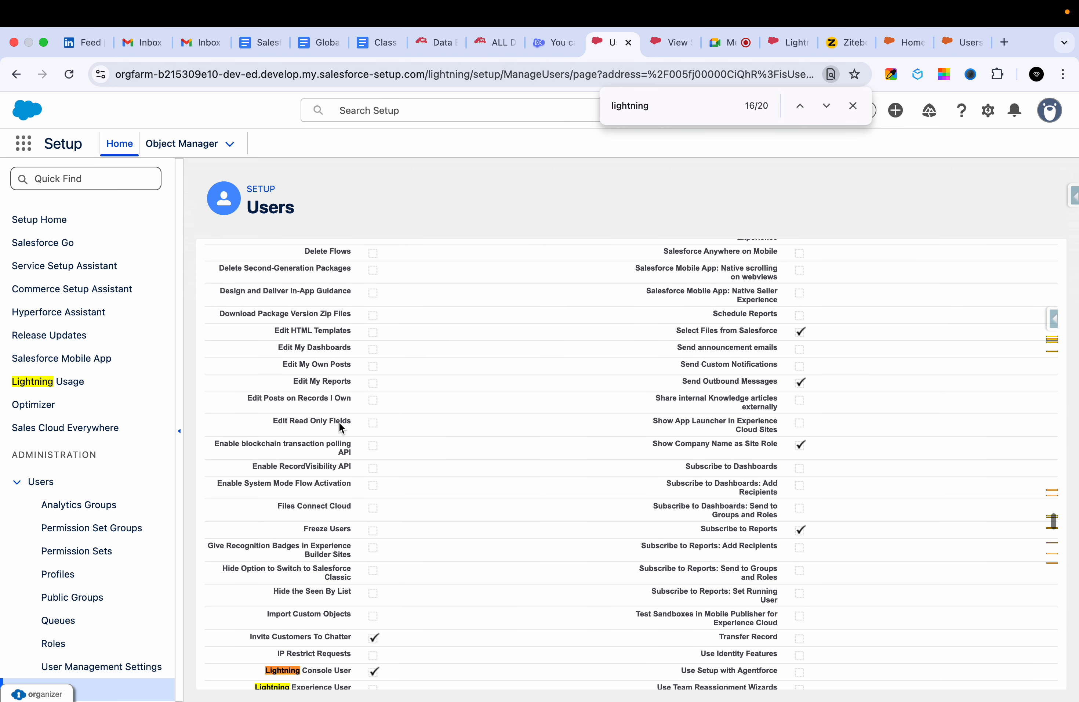
scroll(287, 523, "down", 3)
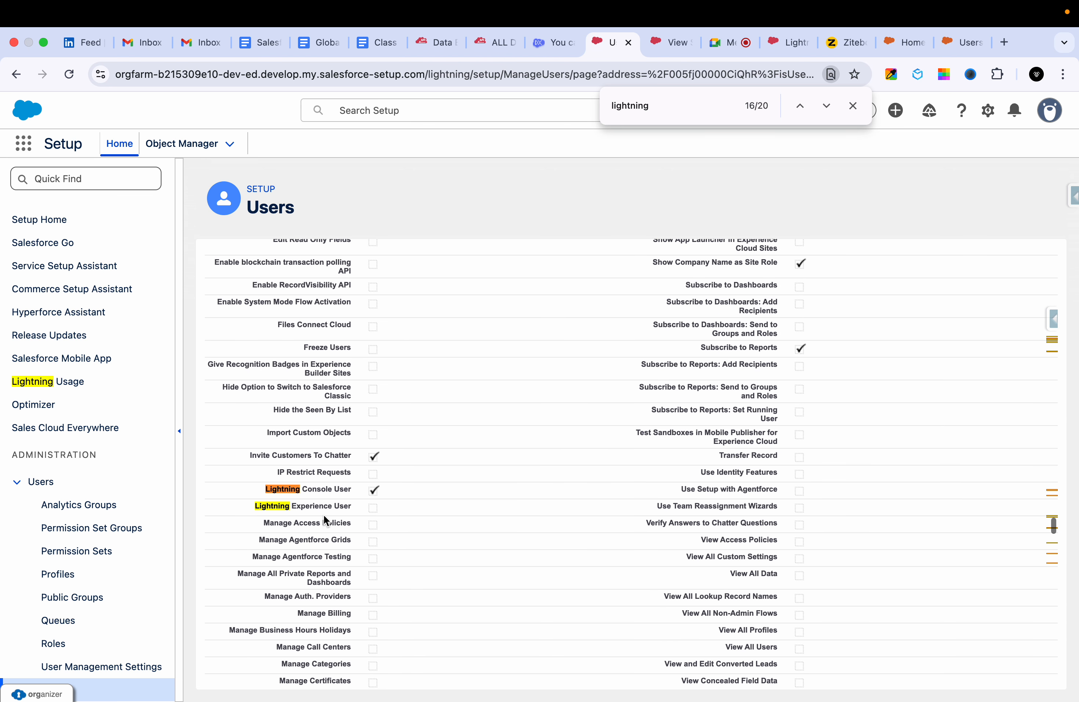
triple_click(302, 506)
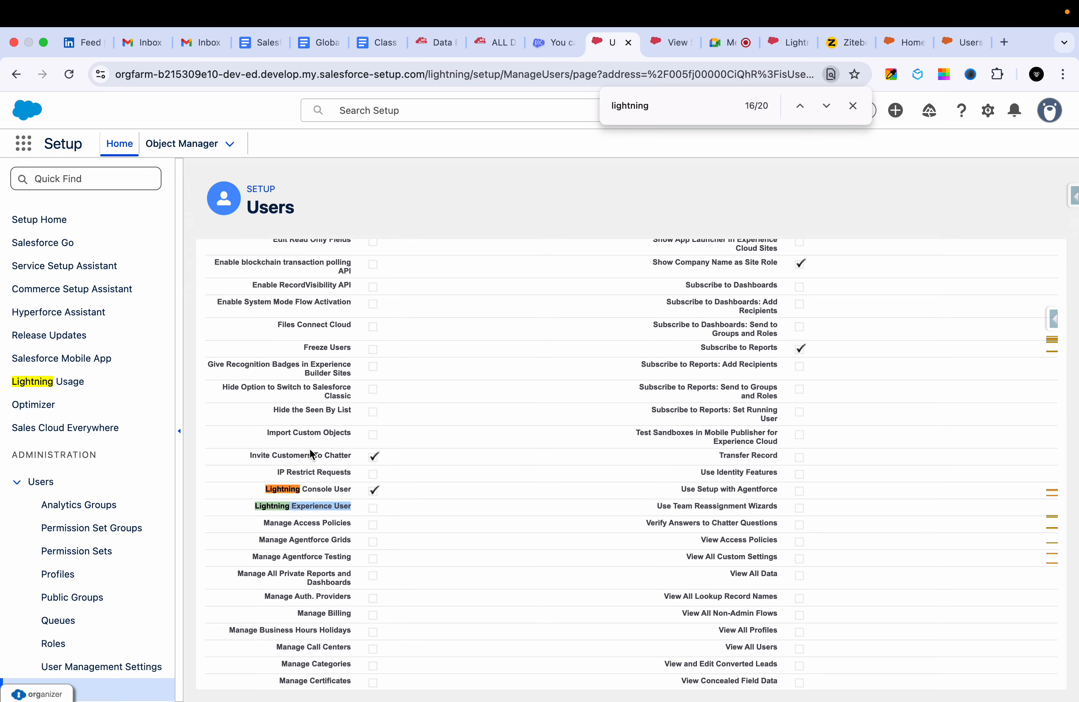
scroll(318, 441, "up", 1)
triple_click(295, 448)
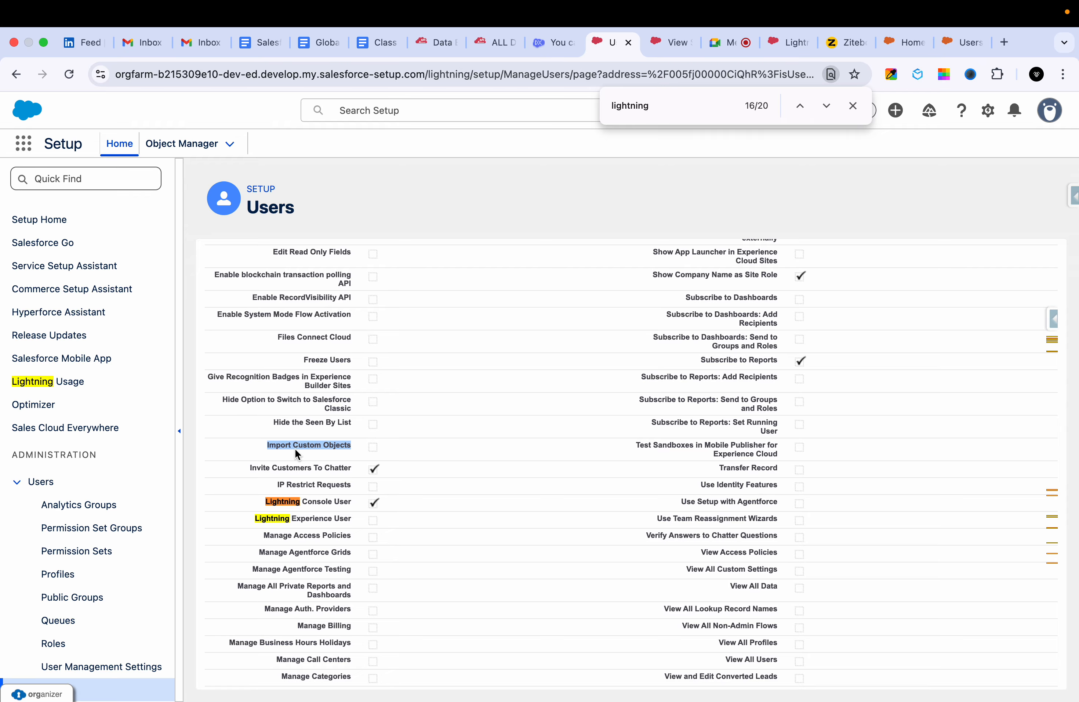
scroll(295, 449, "up", 2)
scroll(326, 412, "up", 3)
scroll(656, 470, "down", 5)
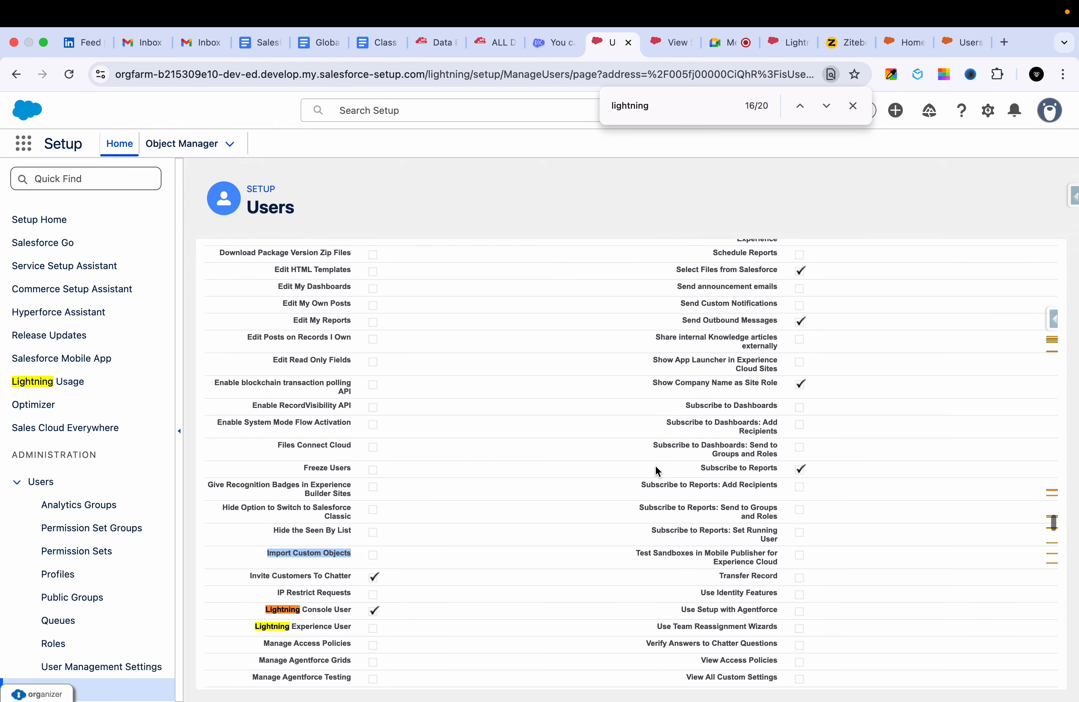
Review the profile's General User Permissions, Standard Object Permissions, tab settings and connected app access.
scroll(656, 469, "down", 2)
scroll(597, 537, "down", 10)
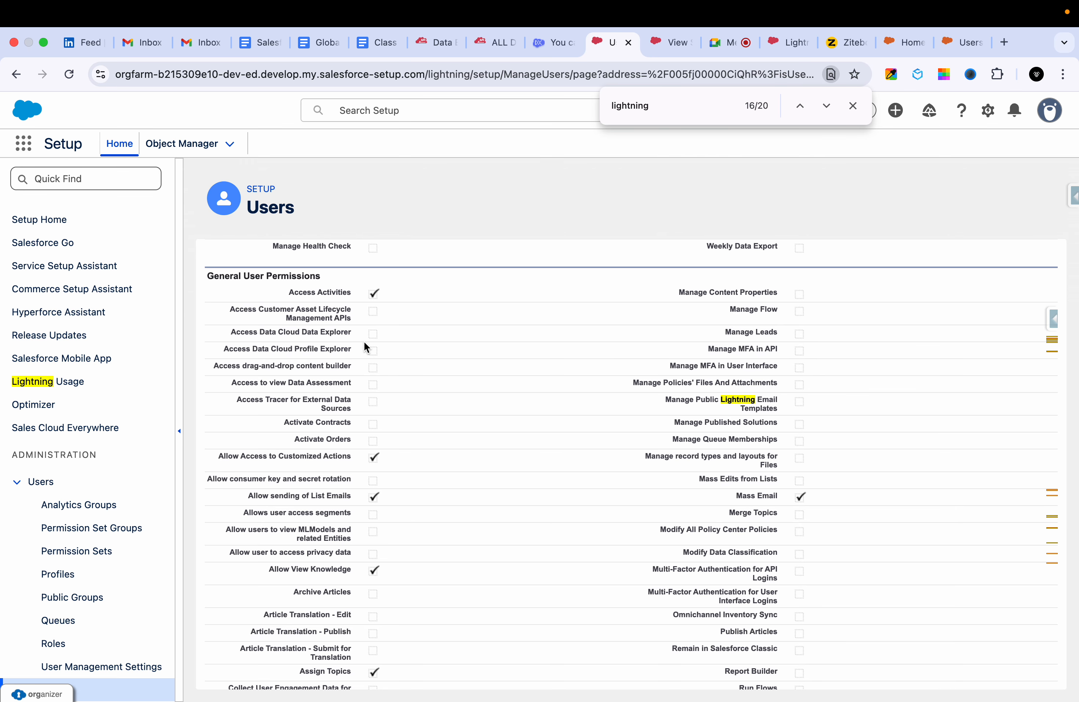
scroll(304, 415, "down", 15)
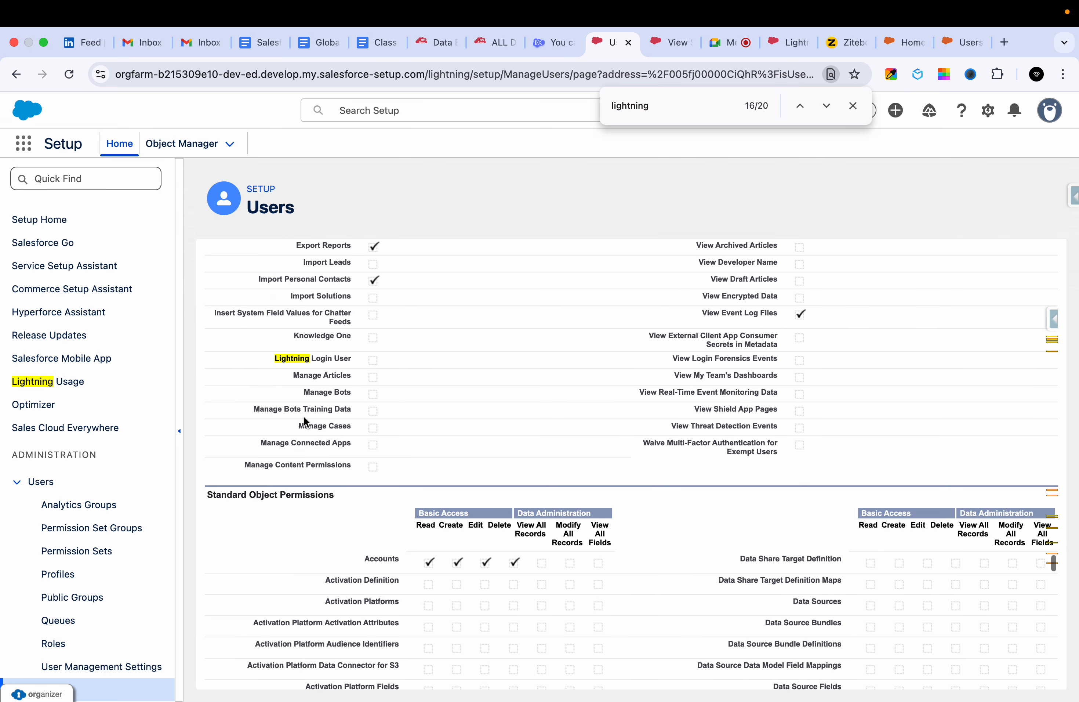
scroll(579, 312, "down", 20)
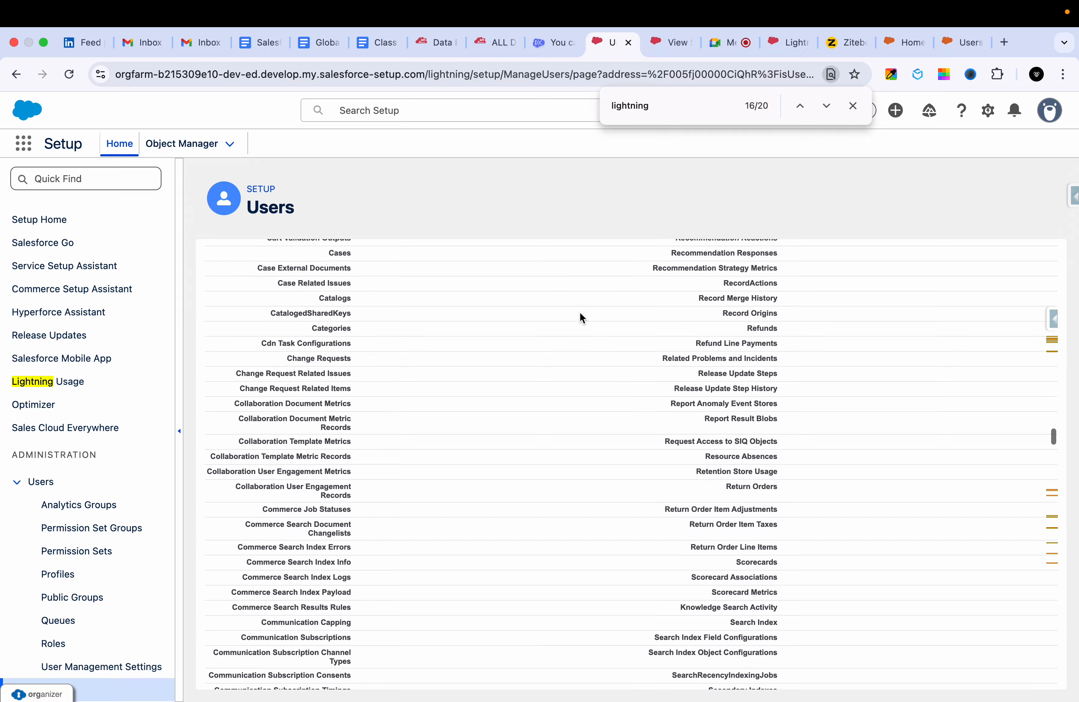
scroll(579, 312, "up", 20)
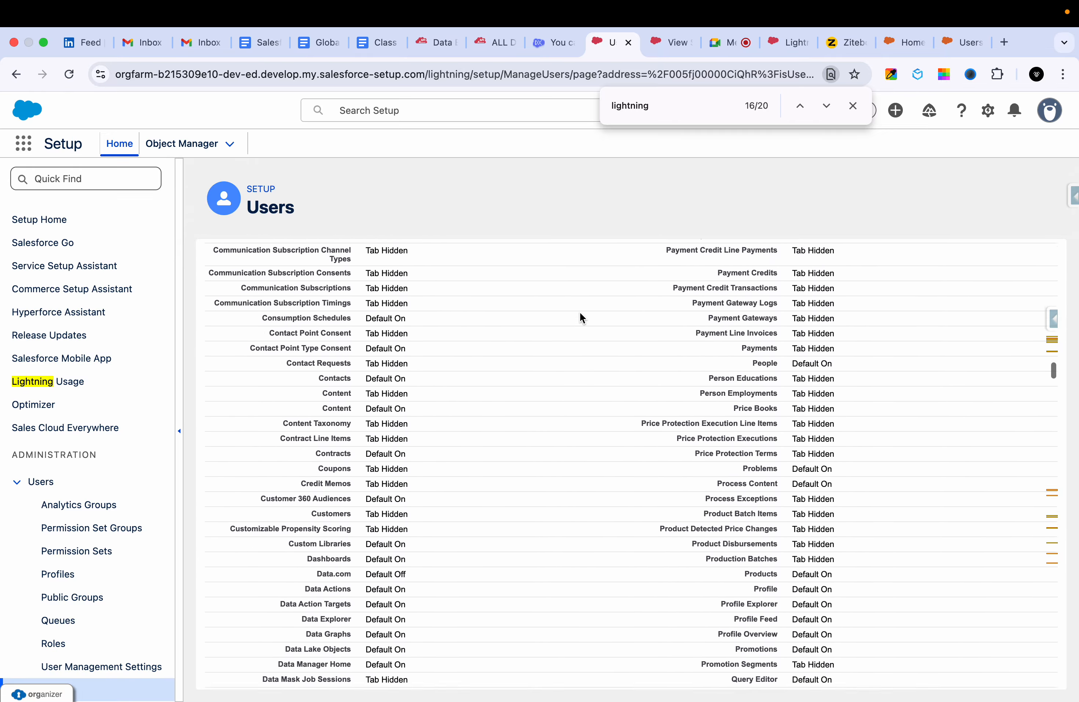
scroll(579, 312, "down", 8)
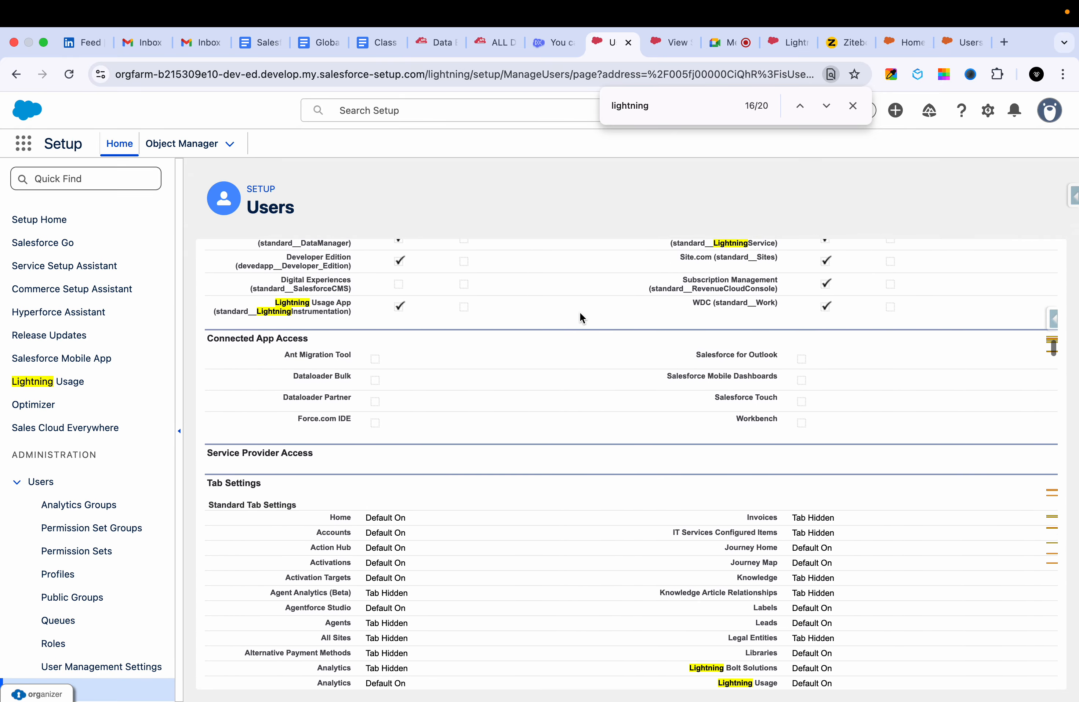
scroll(579, 311, "up", 20)
scroll(580, 318, "up", 1)
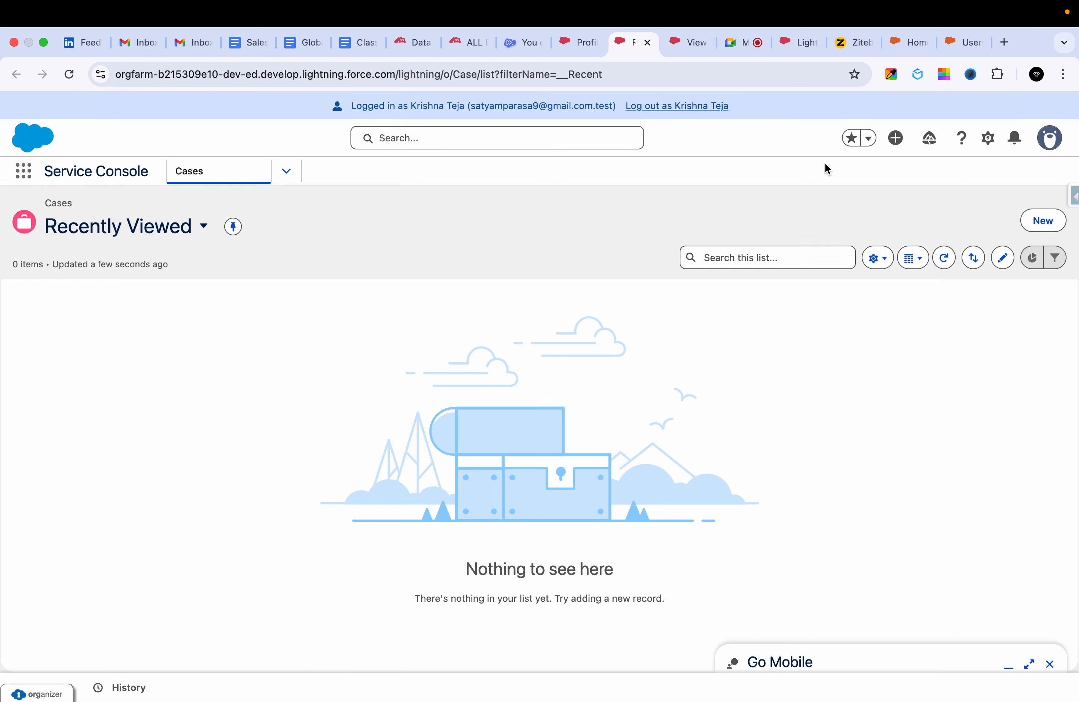
Switch the logged-in sales rep's session from Service Console to the Sales app, and start an App Launcher search with "s".
left_click(28, 173)
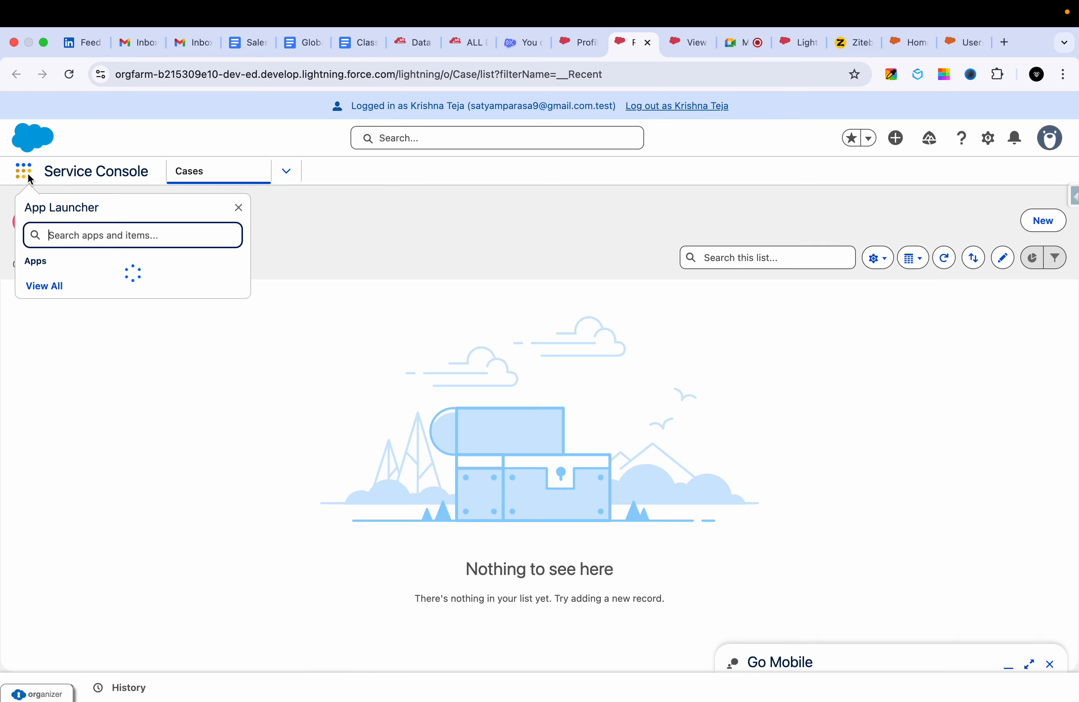
left_click(59, 292)
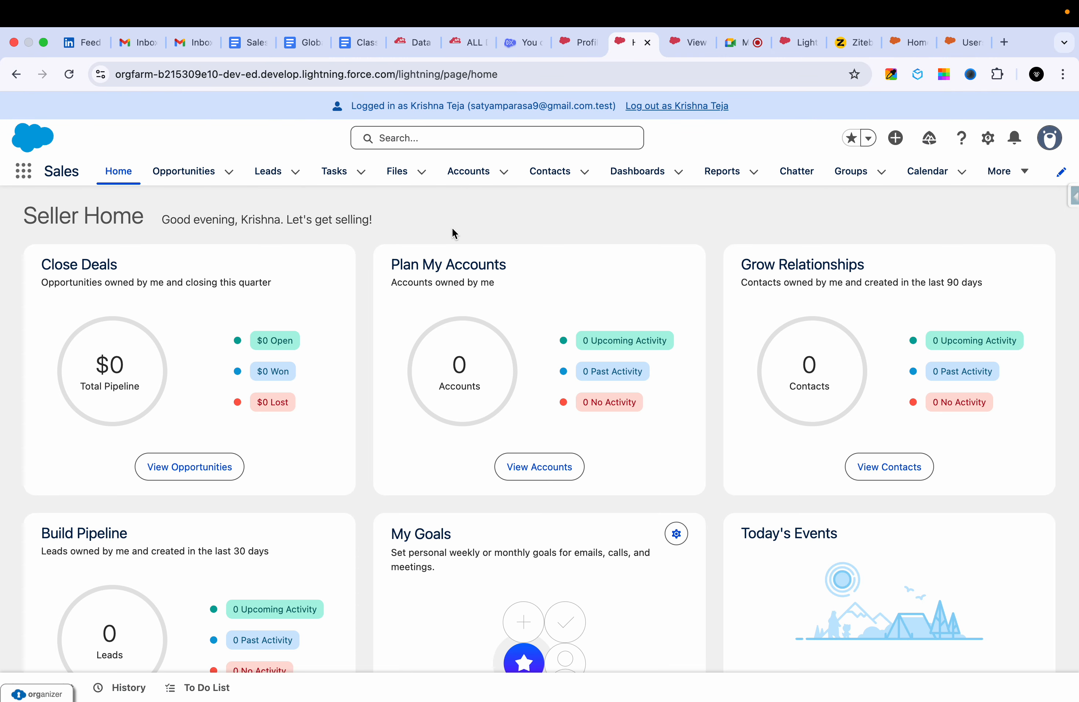
left_click(27, 175)
type("s")
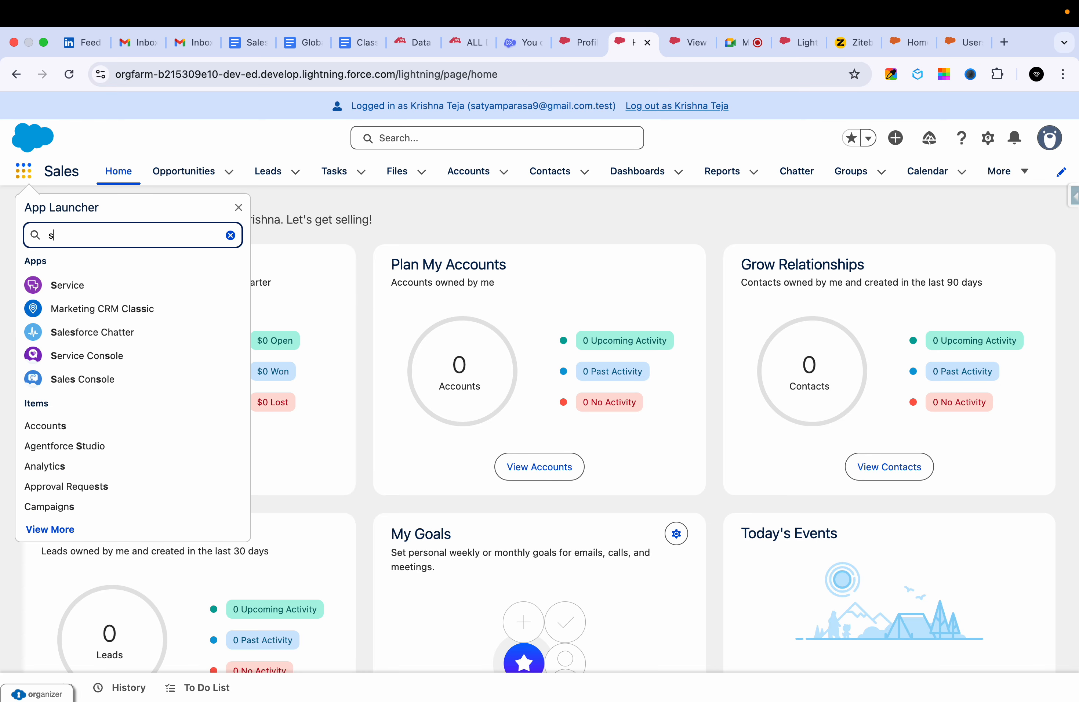
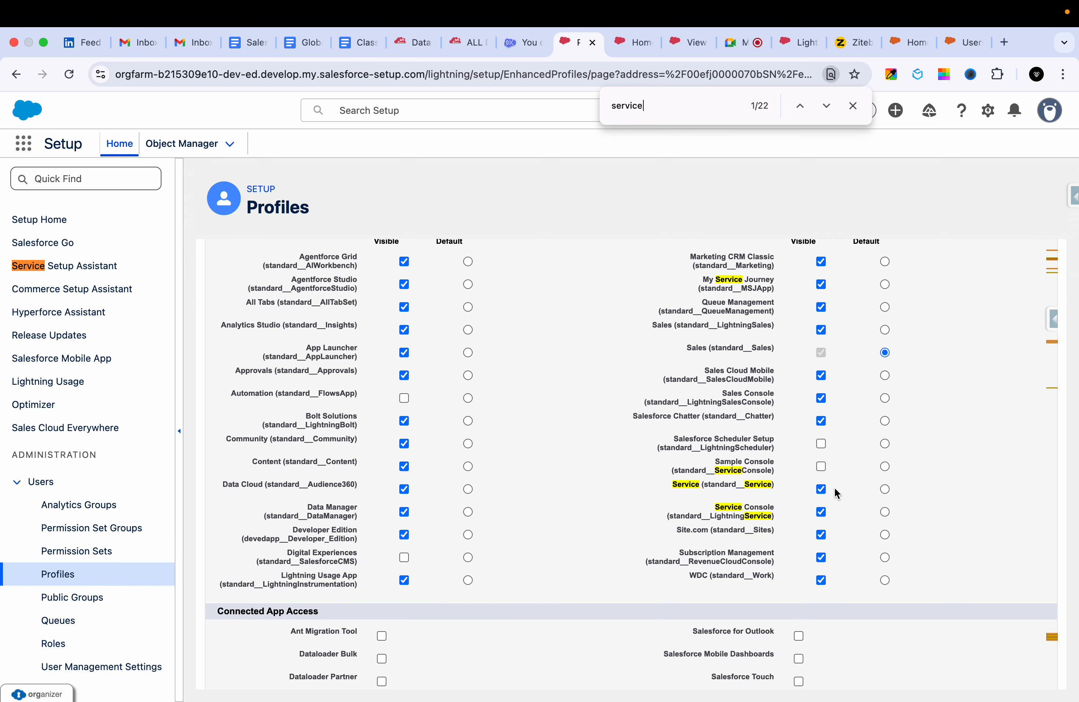
Remove the visibility of the Service and Service Console apps from the GHS Sales Profile and save it.
left_click(820, 488)
left_click(820, 511)
scroll(816, 501, "down", 3)
scroll(810, 433, "up", 8)
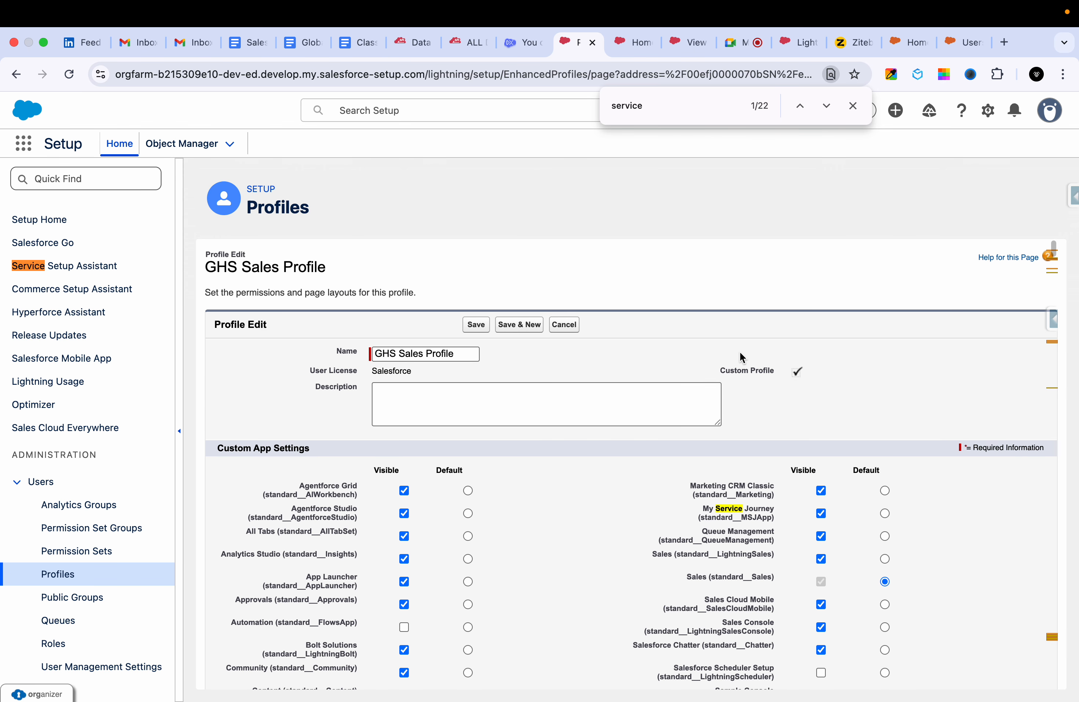
left_click(476, 325)
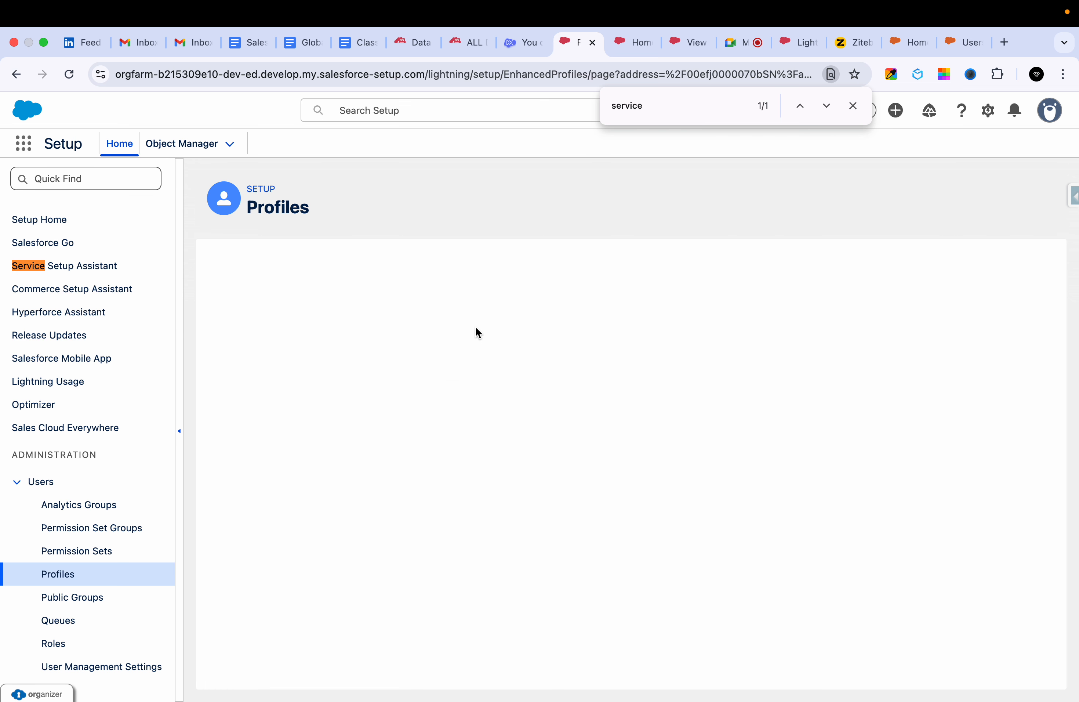
Search Setup for the sales rep's user record and log in as that user.
left_click(446, 110)
type("krishna")
left_click(614, 340)
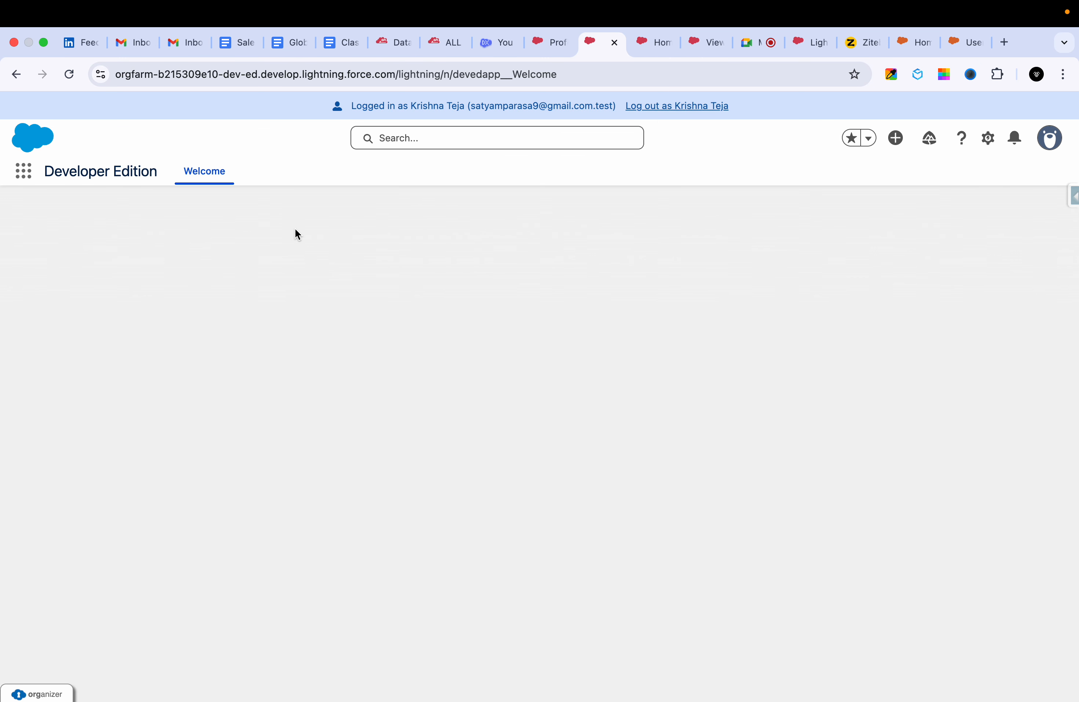
Open the Sales app in the sales rep's session and search the App Launcher for "service".
left_click(24, 175)
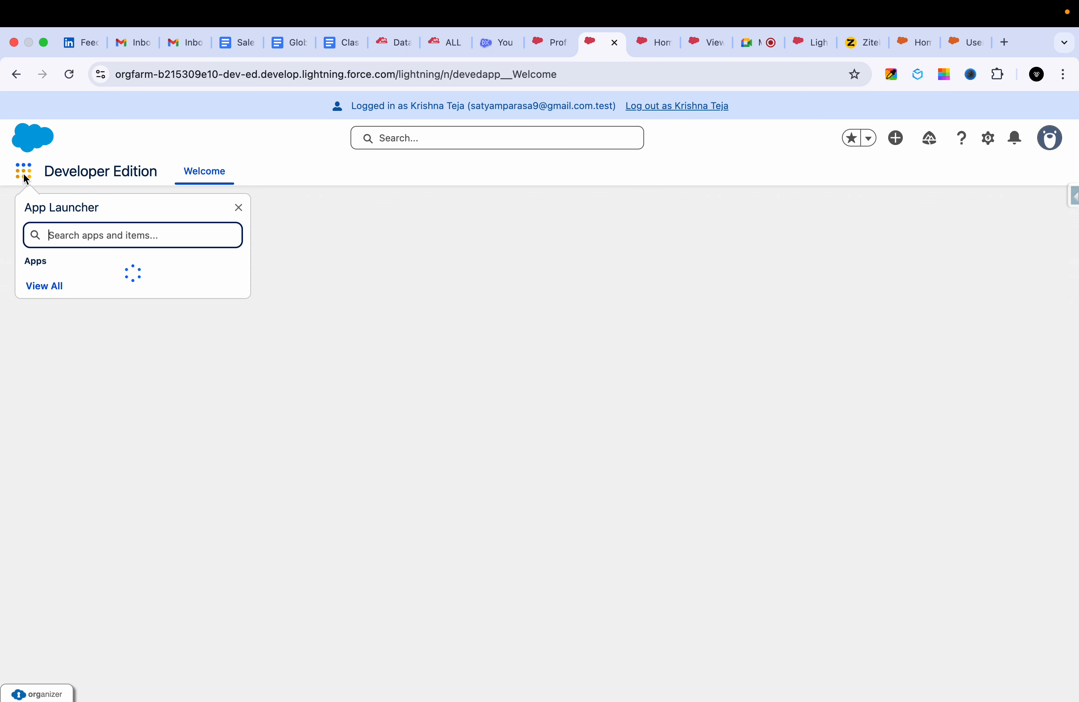
type("sales")
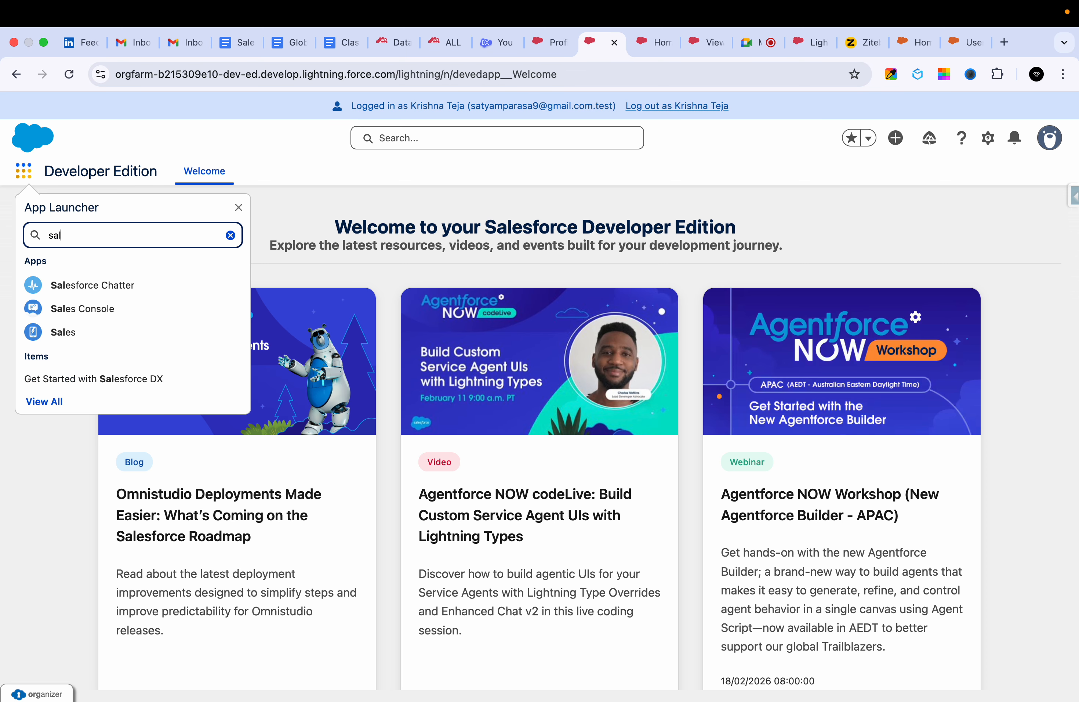
left_click(73, 331)
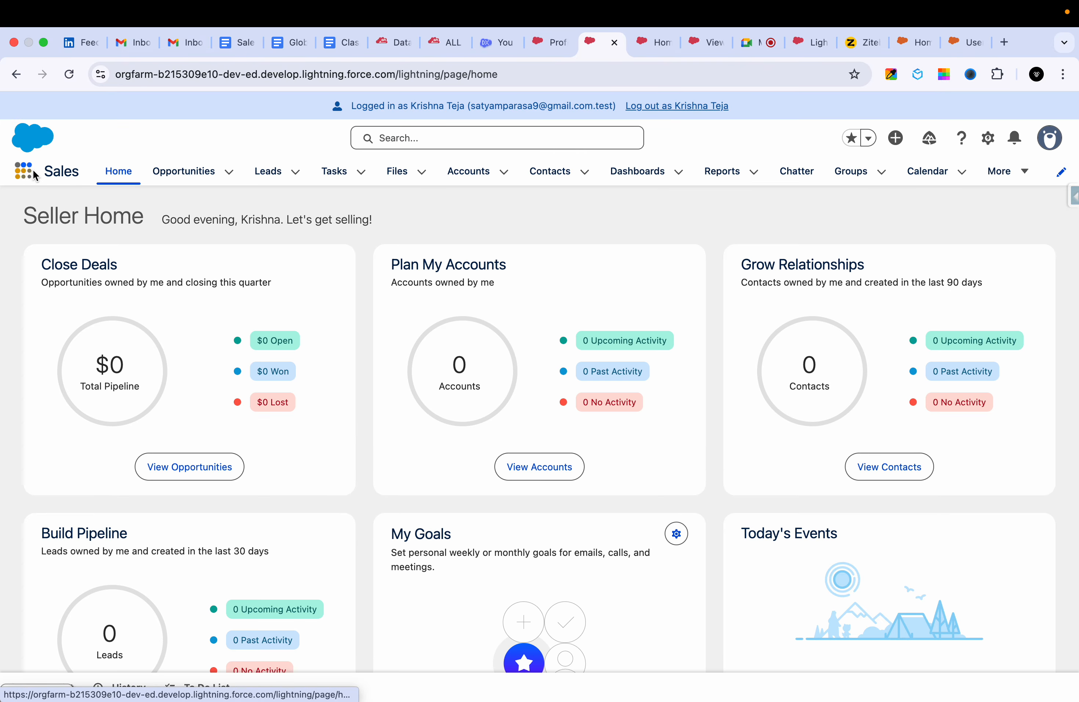
left_click(24, 171)
type("ser")
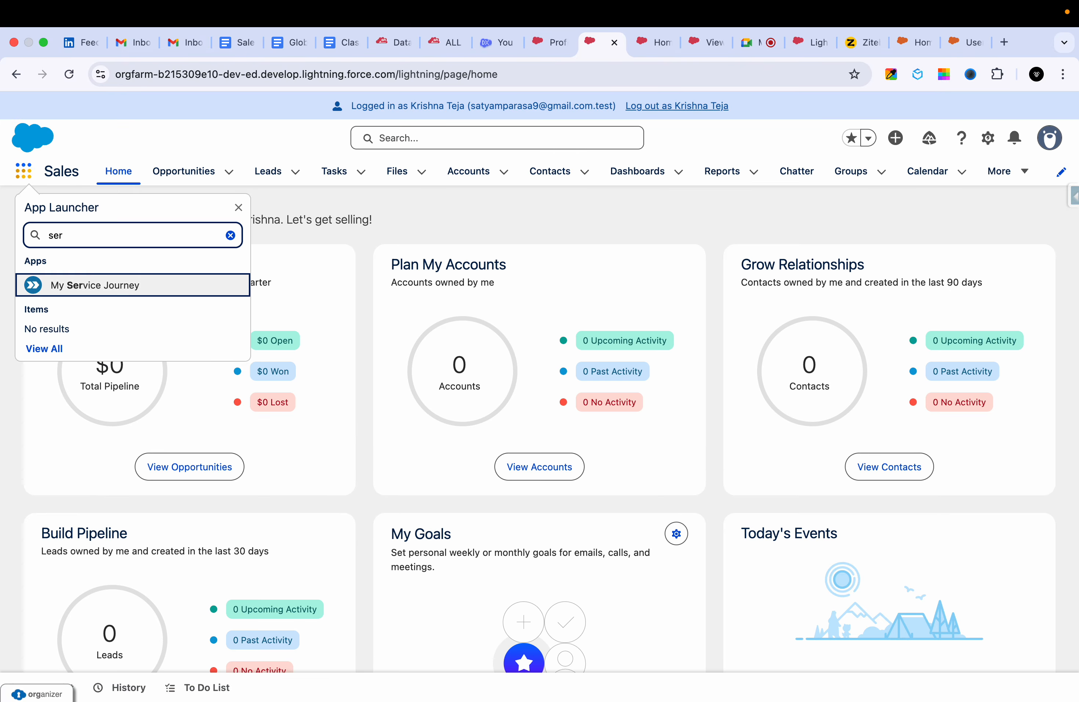
type("vice")
left_click(103, 234)
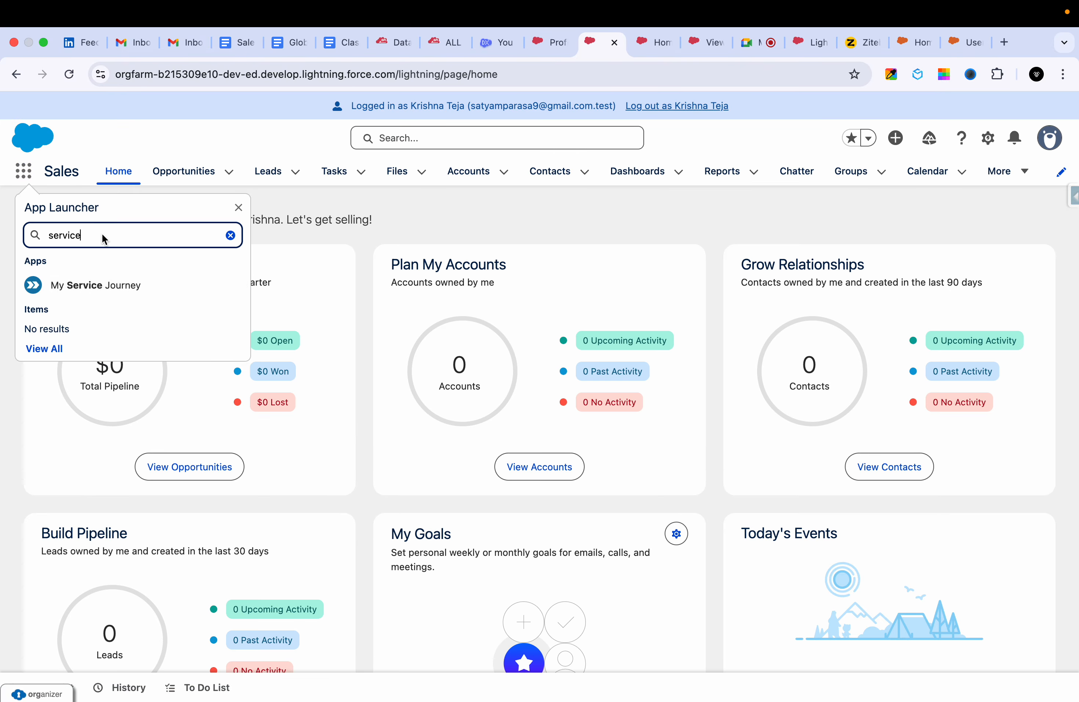
Switch to the Ziteboard whiteboard and review the Apps and Objects entries in the list of what profiles control.
left_click(861, 42)
left_click_drag(365, 217, 378, 209)
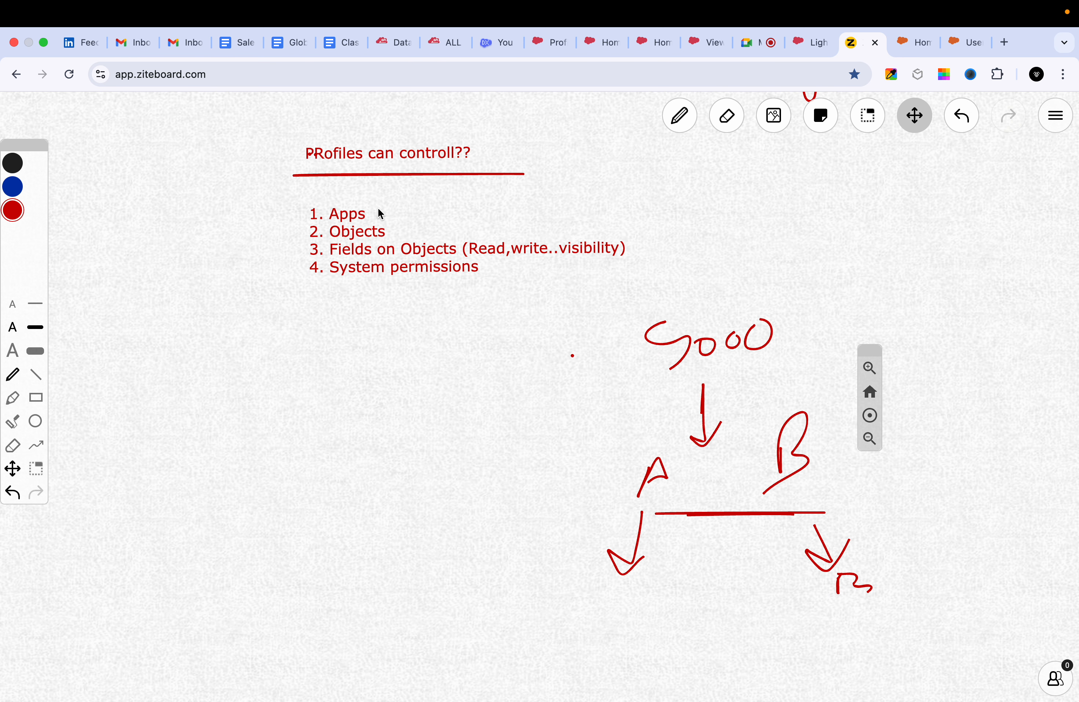
key("p")
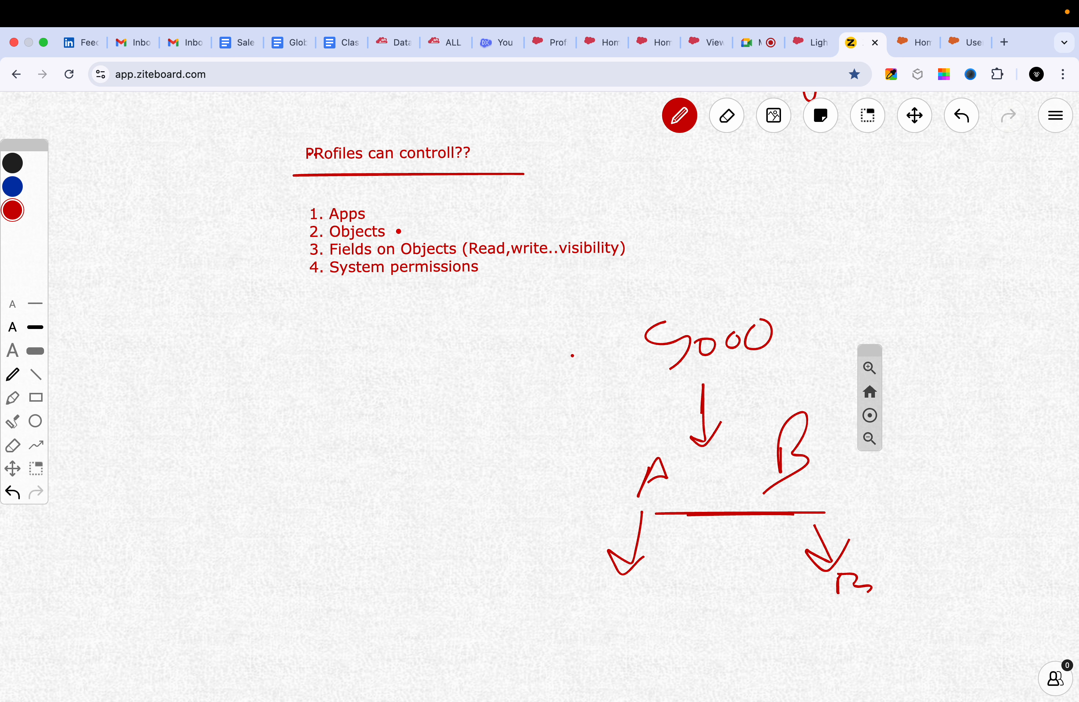
In the other Salesforce org, cancel the new case form, inspect the first recently viewed case's related lists, and close that tab.
left_click(917, 49)
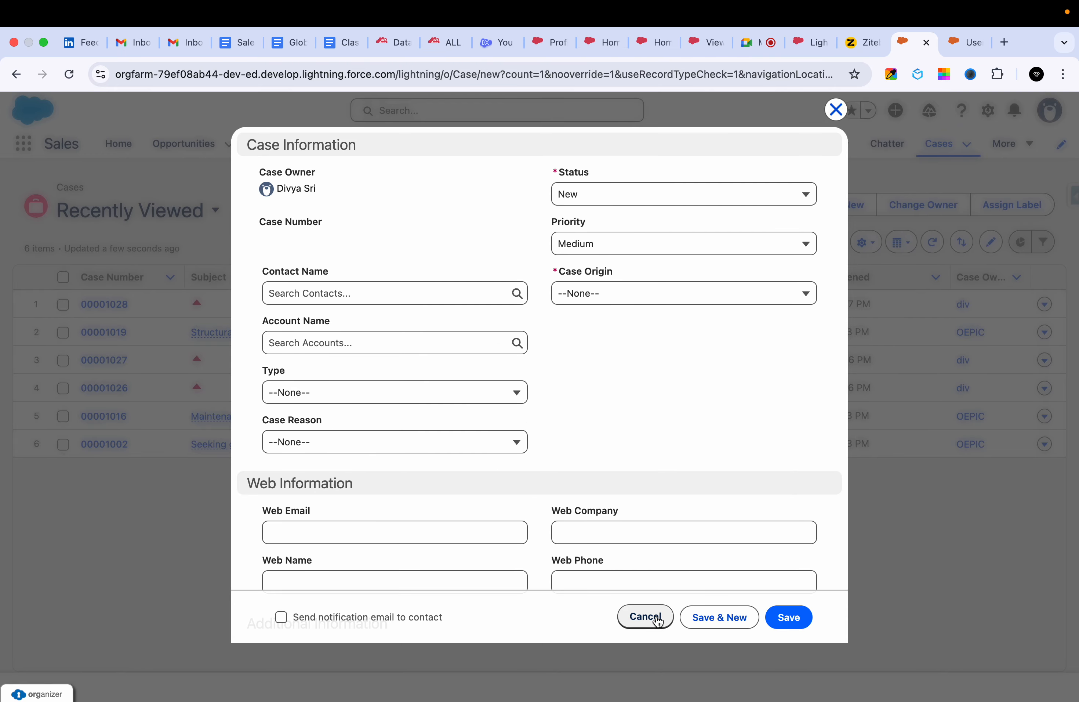
left_click(647, 619)
left_click(103, 305)
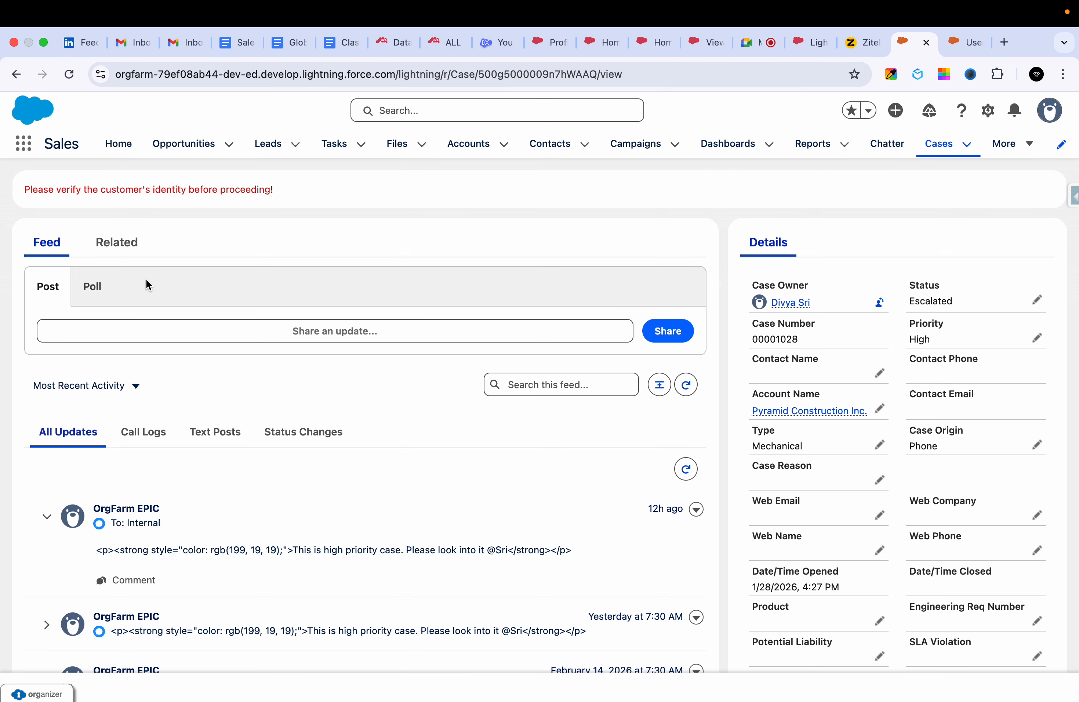
left_click(113, 244)
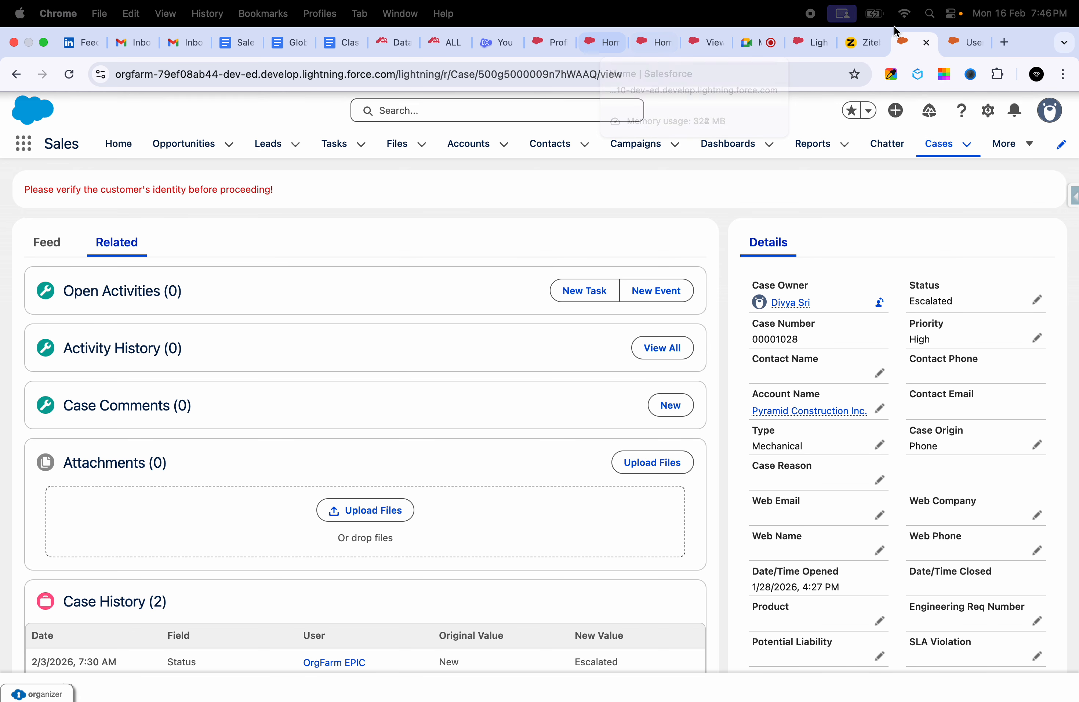
left_click(927, 43)
Return to the sales rep's session and open the All Open Cases list.
left_click(739, 37)
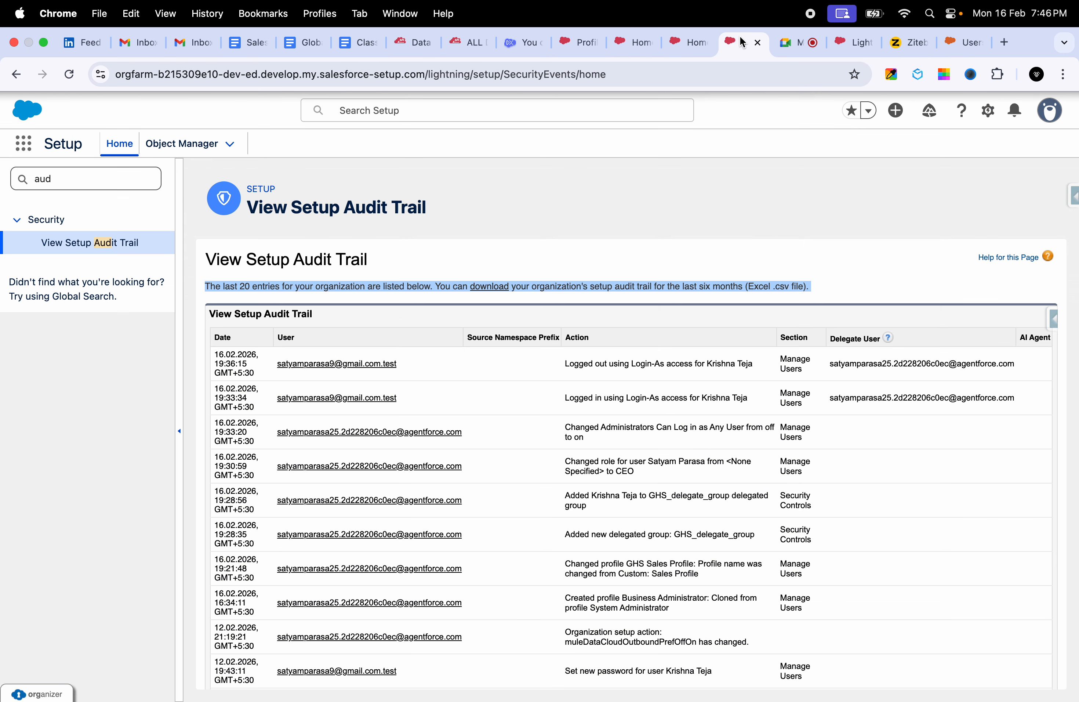
left_click(671, 43)
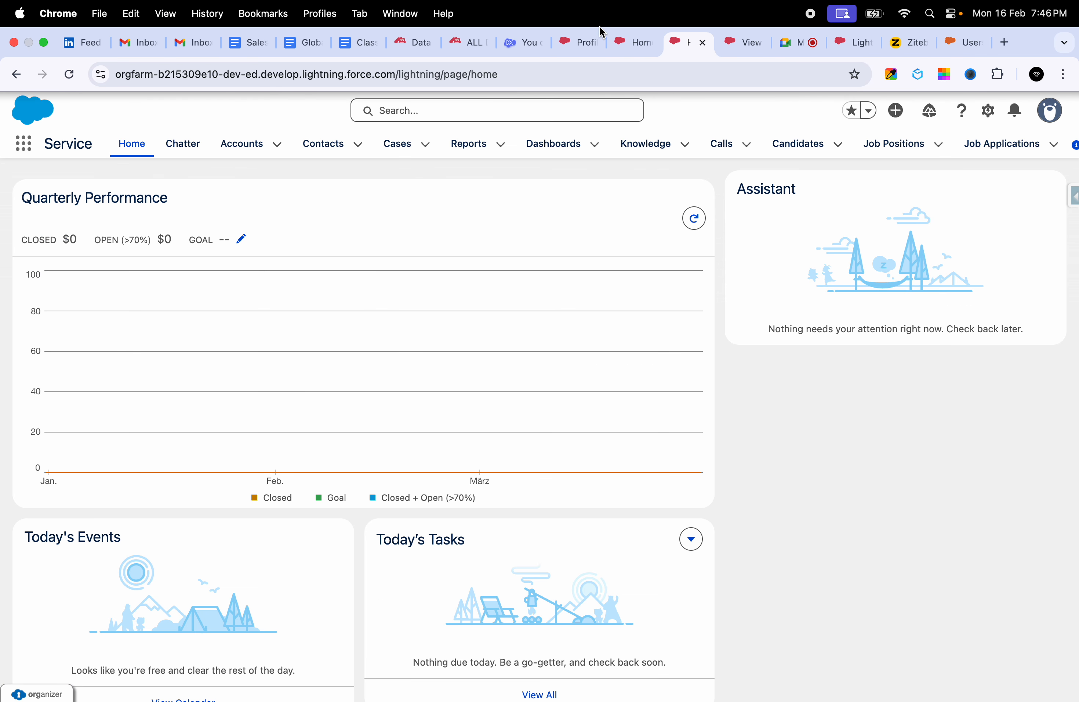
left_click(624, 37)
left_click(1007, 171)
left_click(980, 228)
left_click(1050, 340)
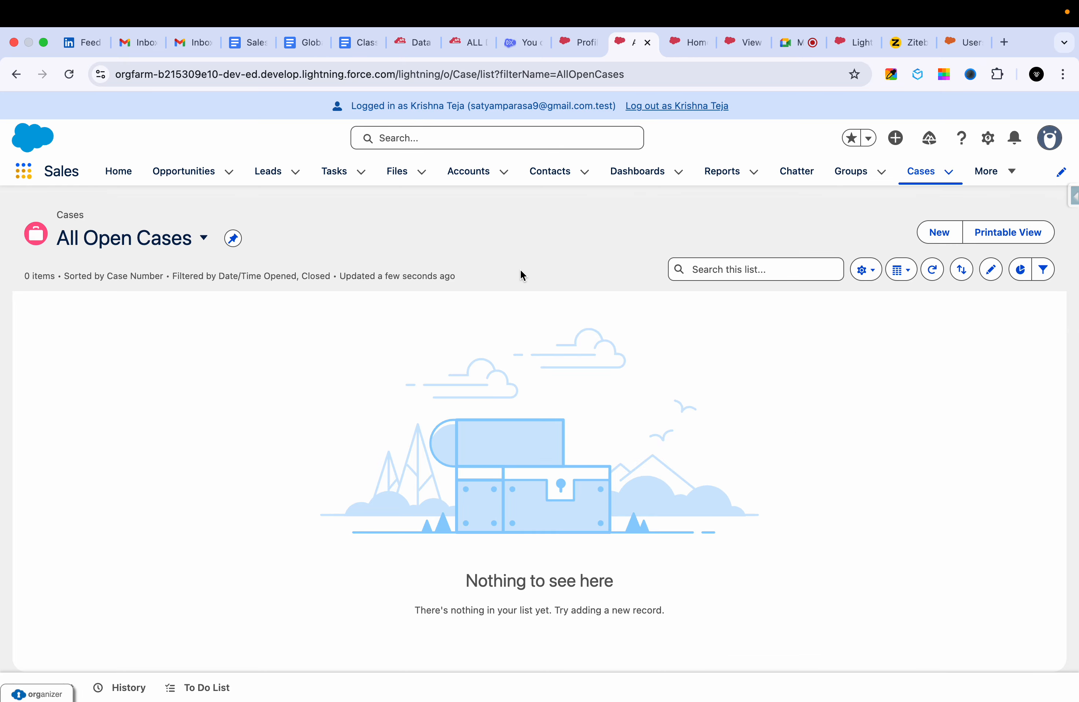
Switch to the All Closed Cases list and open the case "Starting generator after electrical failure".
left_click(147, 241)
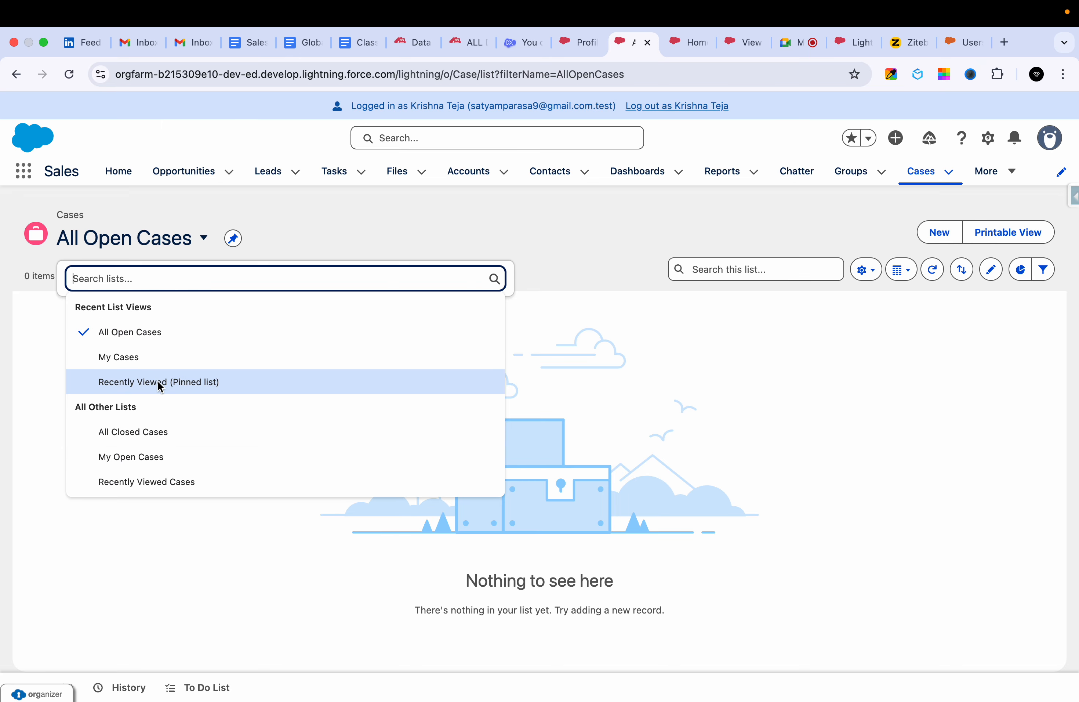
left_click(133, 431)
left_click(105, 330)
Log out of the sales rep's session and log in as the administrator with the username and account password.
left_click(689, 106)
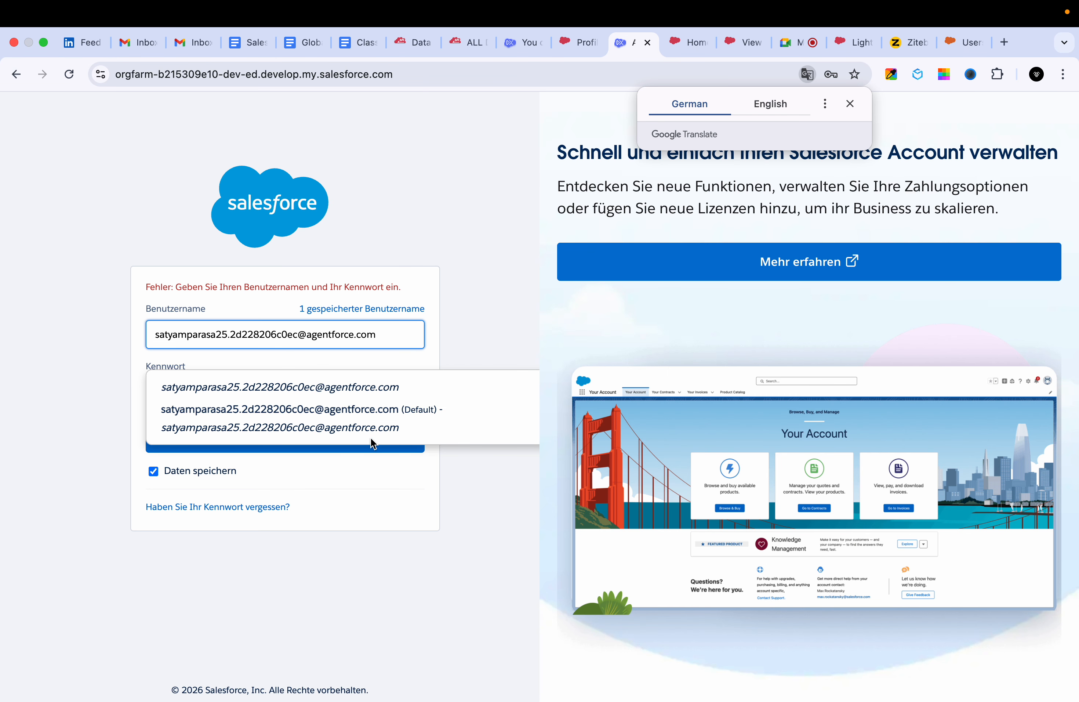
left_click(371, 438)
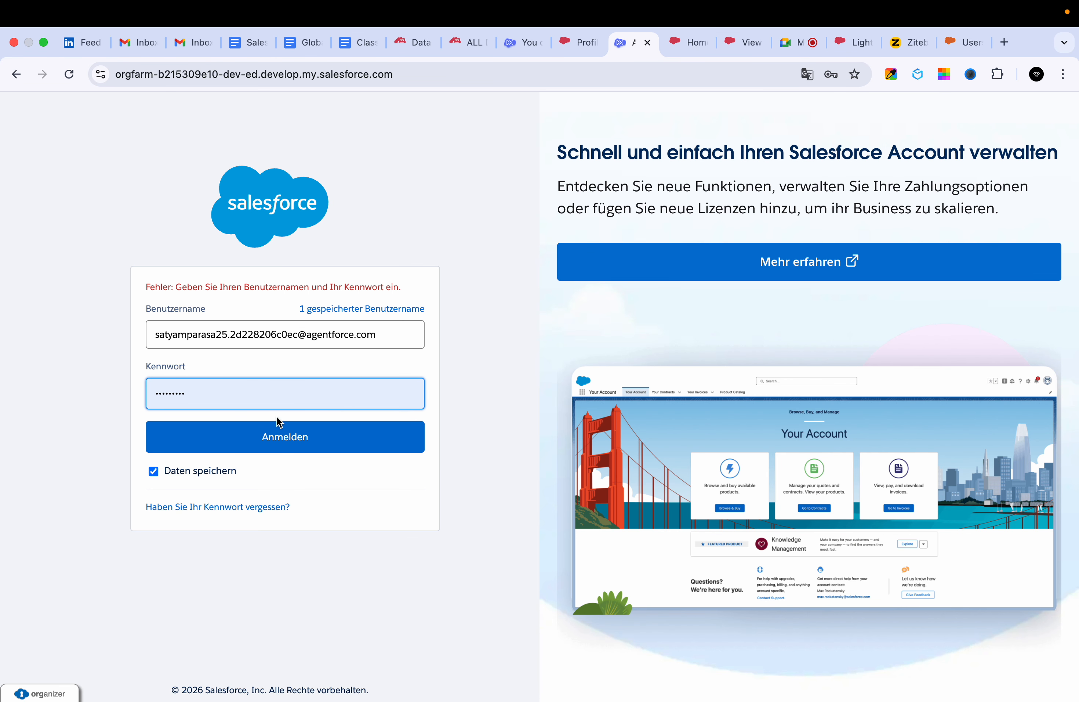
left_click(271, 433)
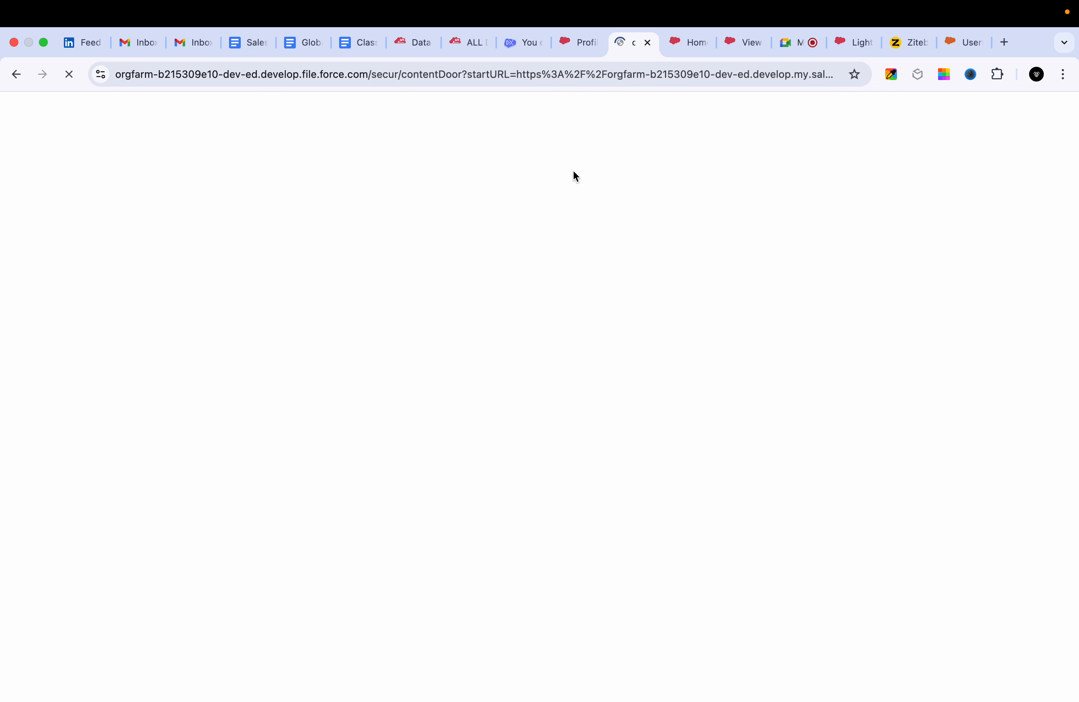
Open Profiles in Setup and edit the GHS Sales Profile, going to its Standard Object Permissions.
left_click(988, 110)
left_click(17, 482)
left_click(58, 574)
scroll(581, 447, "down", 12)
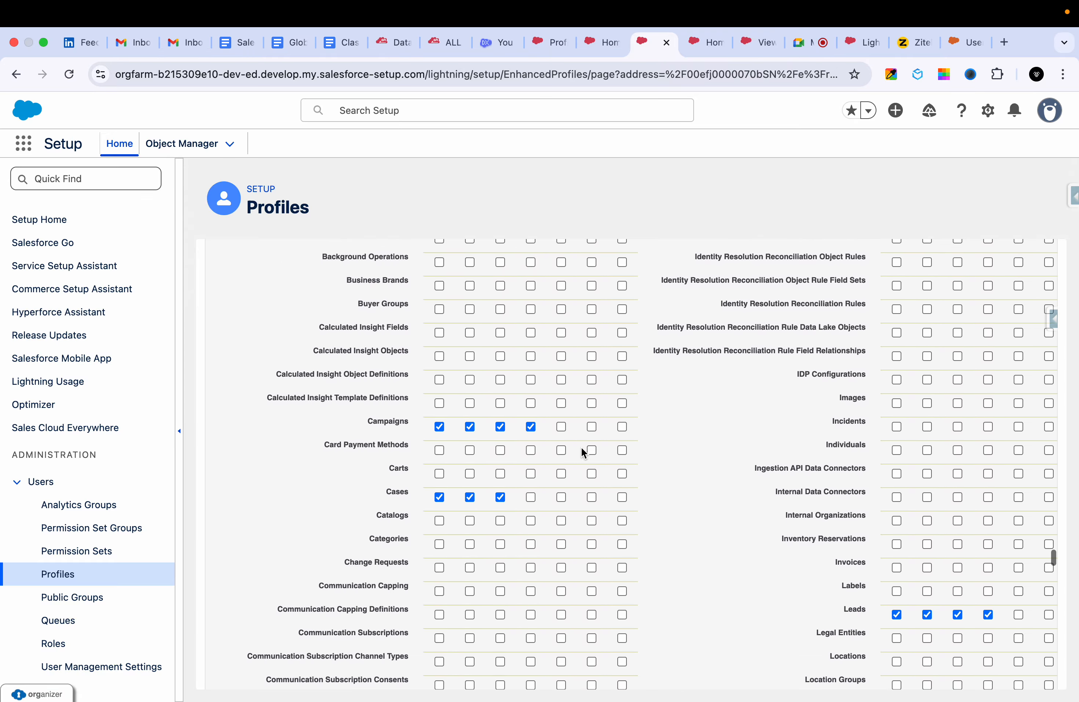
Clear the Read permission on Cases in Standard Object Permissions, removing Create and Edit along with it.
scroll(473, 319, "up", 12)
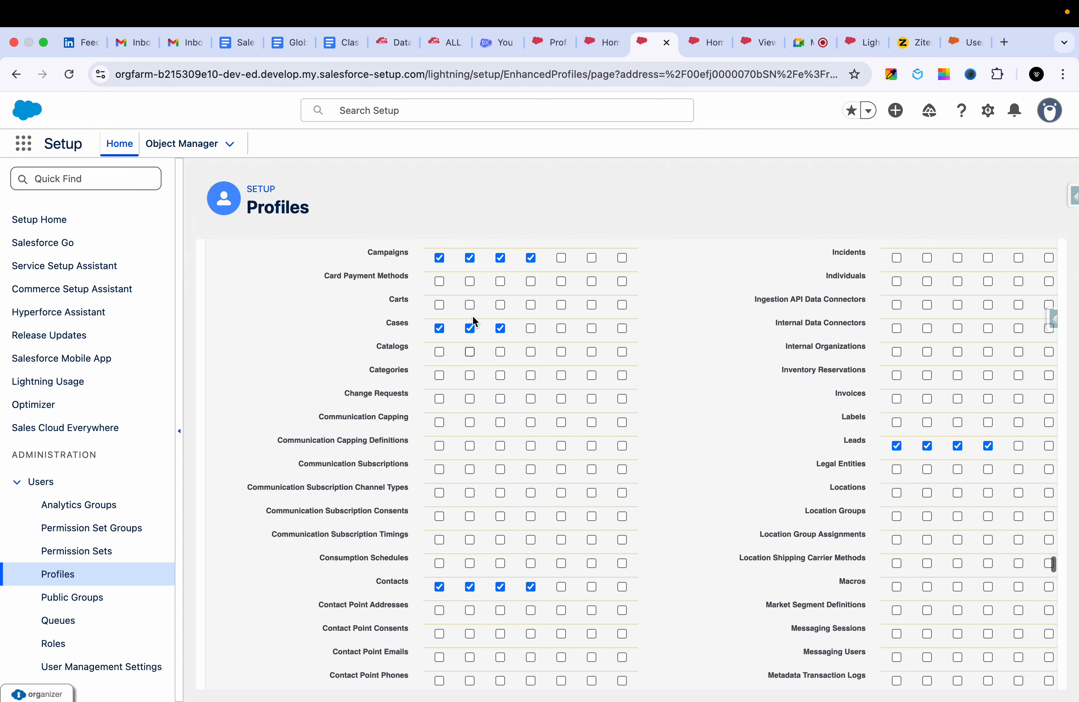
scroll(473, 321, "up", 15)
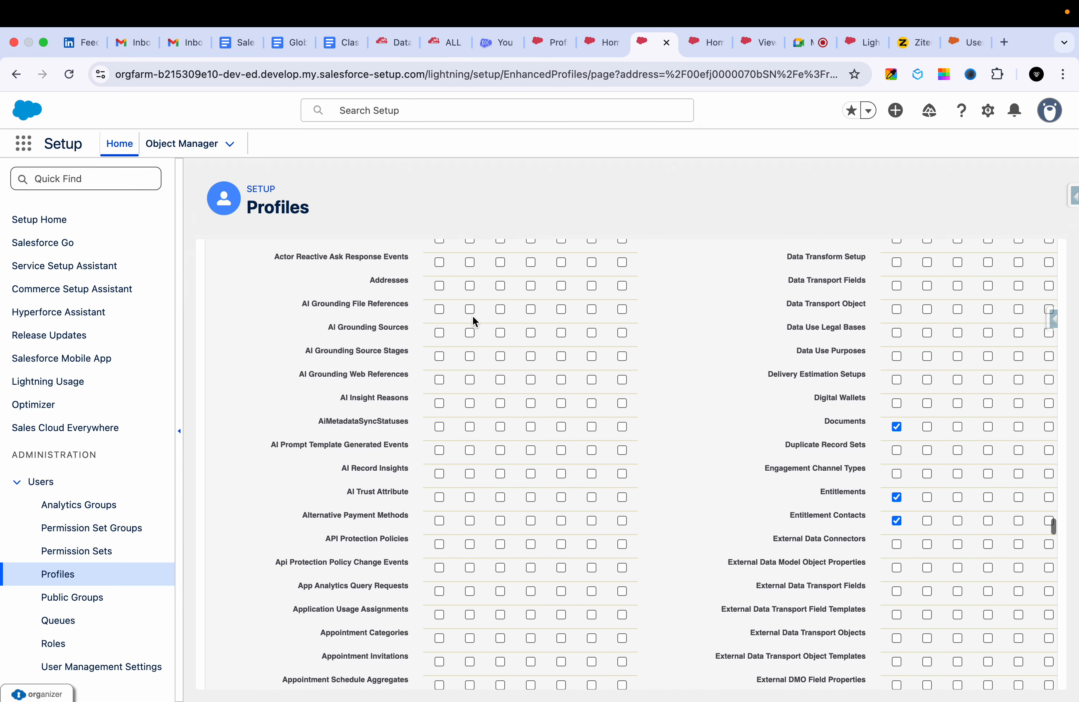
scroll(500, 548, "up", 3)
scroll(501, 551, "down", 15)
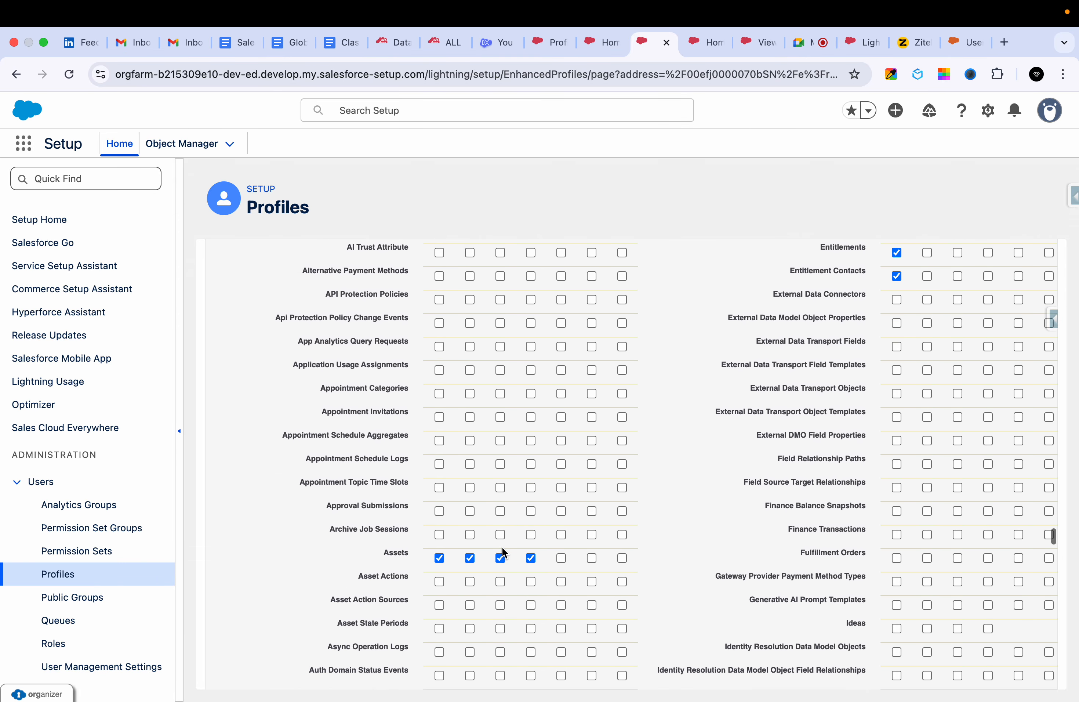
scroll(503, 552, "down", 10)
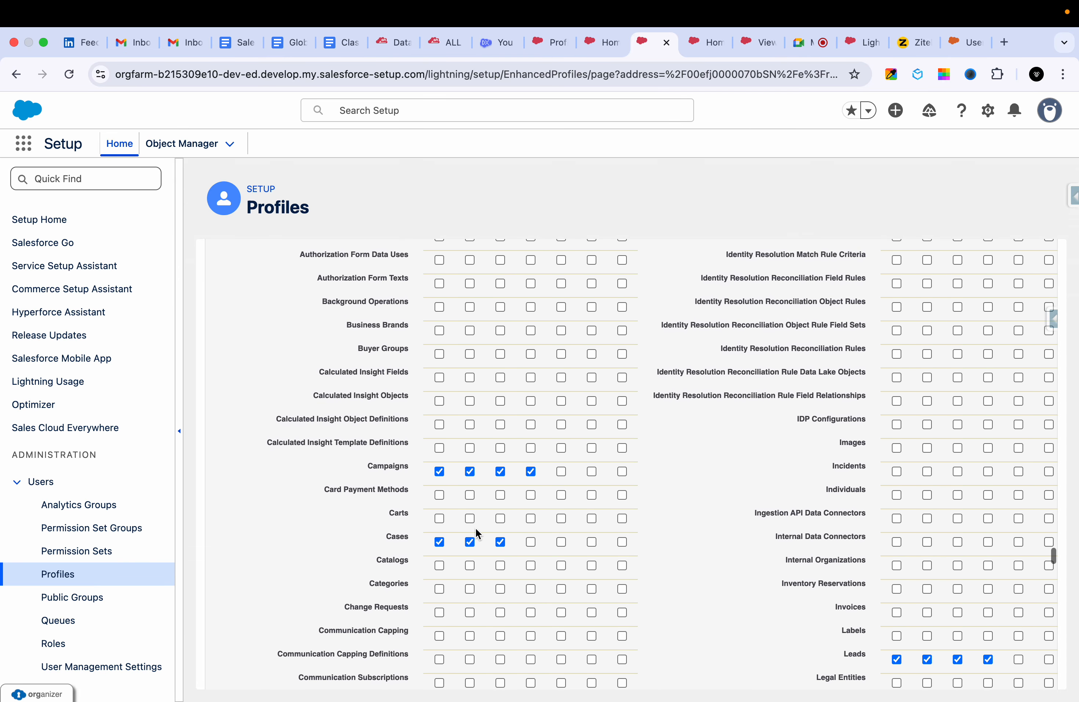
left_click(439, 541)
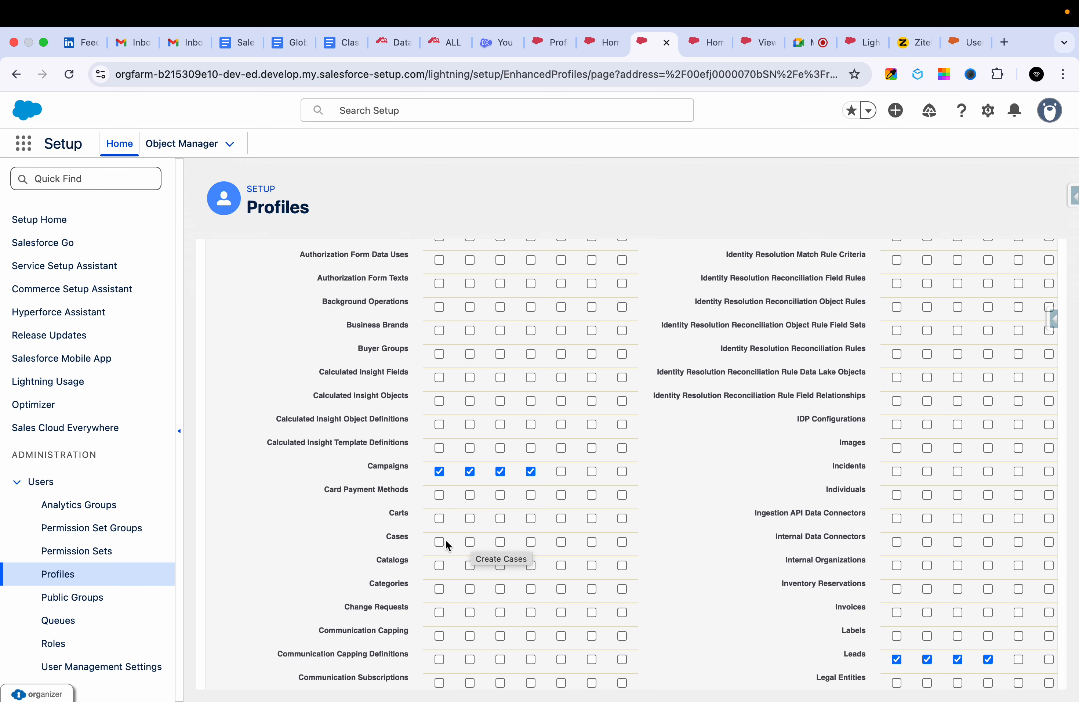
Review the Basic Access and Data Administration columns of the Standard Object Permissions, and save the GHS Sales Profile.
scroll(440, 545, "up", 15)
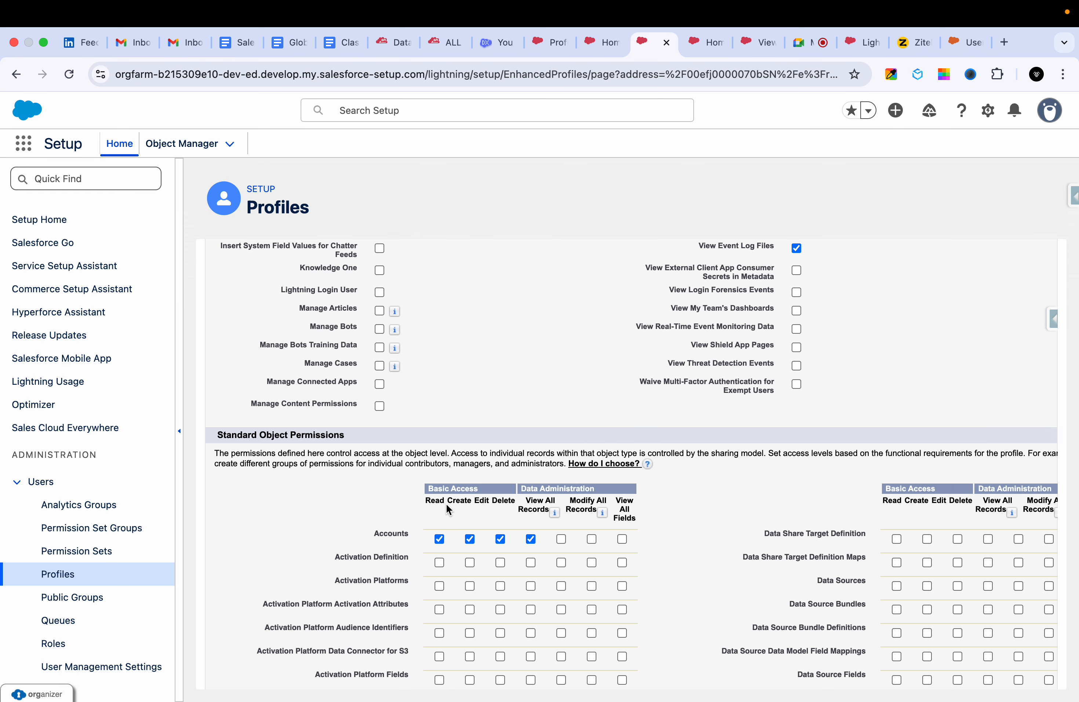
scroll(497, 432, "up", 15)
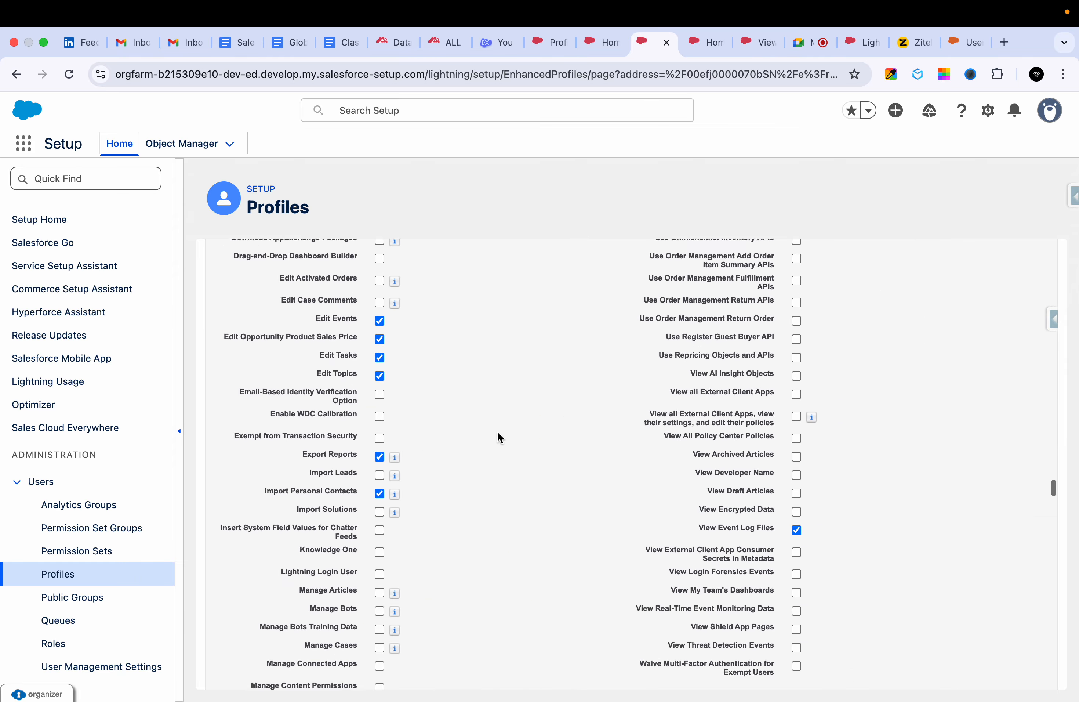
scroll(477, 469, "down", 15)
scroll(466, 509, "down", 5)
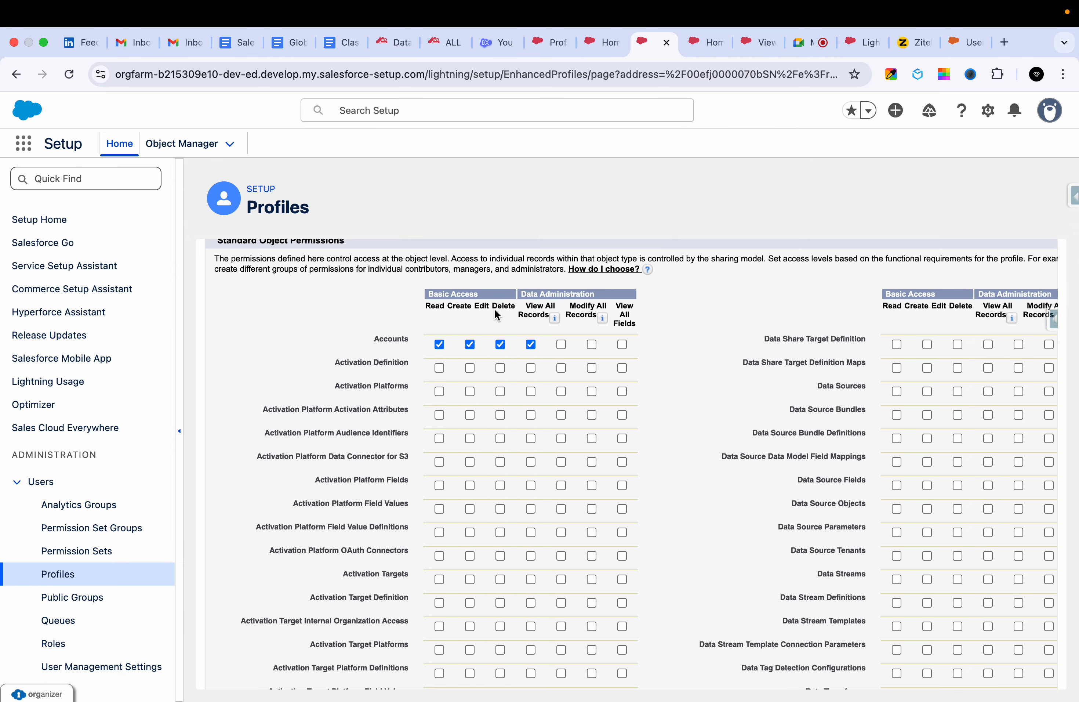
scroll(512, 513, "down", 8)
scroll(512, 513, "up", 17)
scroll(512, 512, "up", 20)
left_click(472, 321)
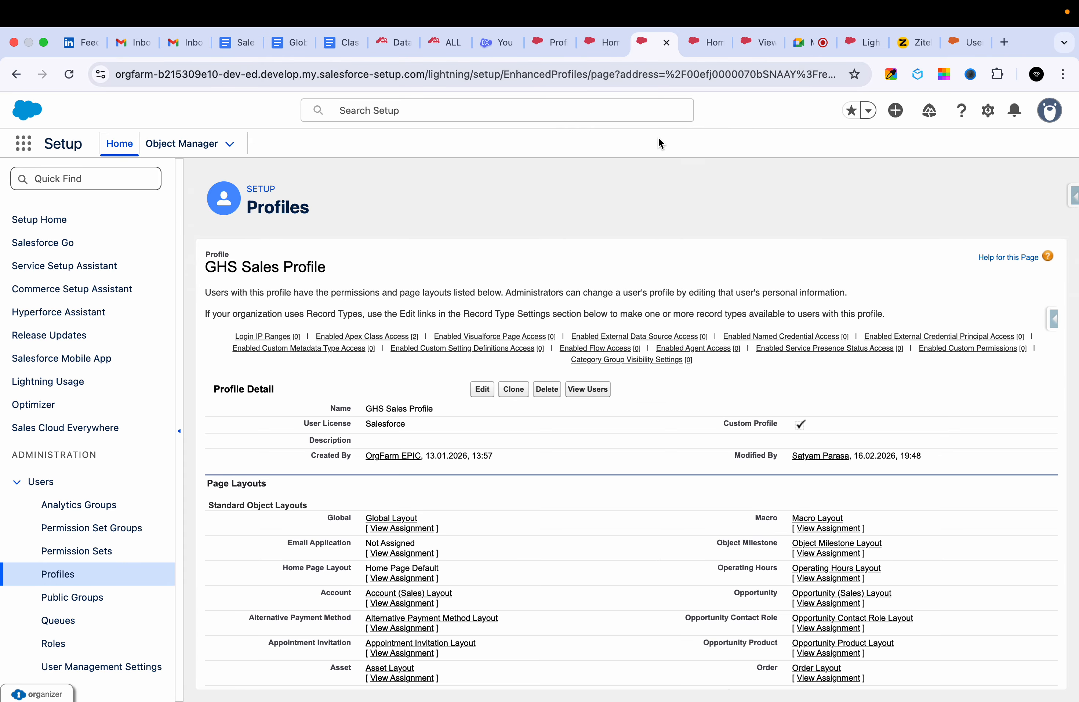
Log in as the sales rep from their user detail page and examine the "Starting generator after electrical failure" case.
left_click(603, 31)
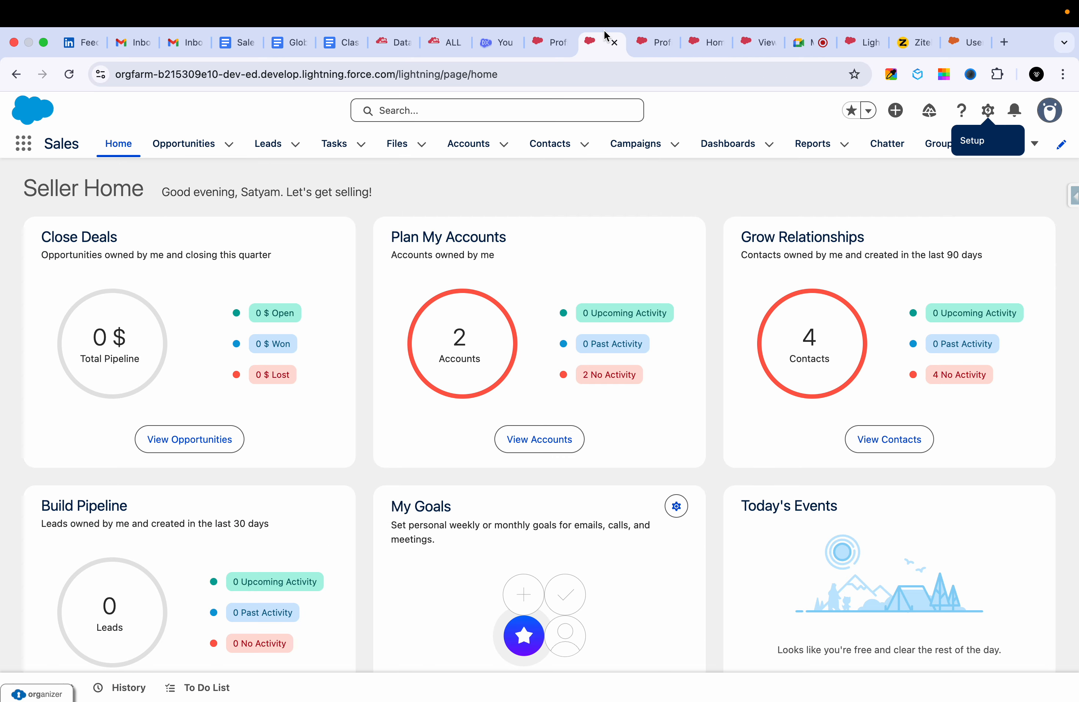
left_click(537, 102)
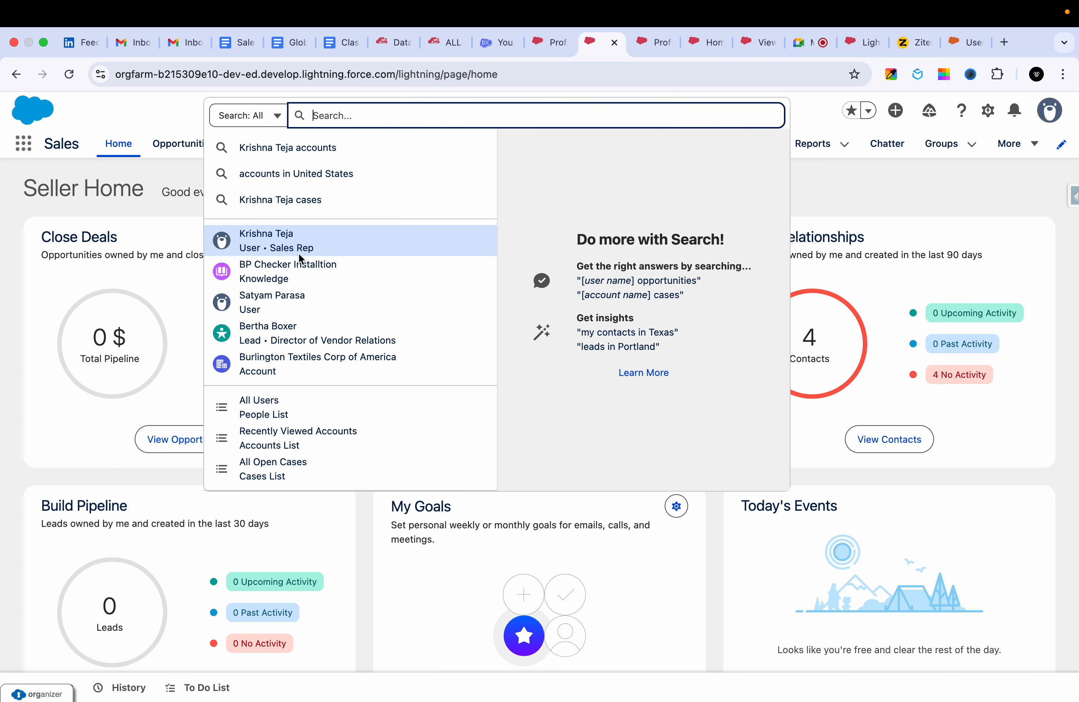
left_click(299, 254)
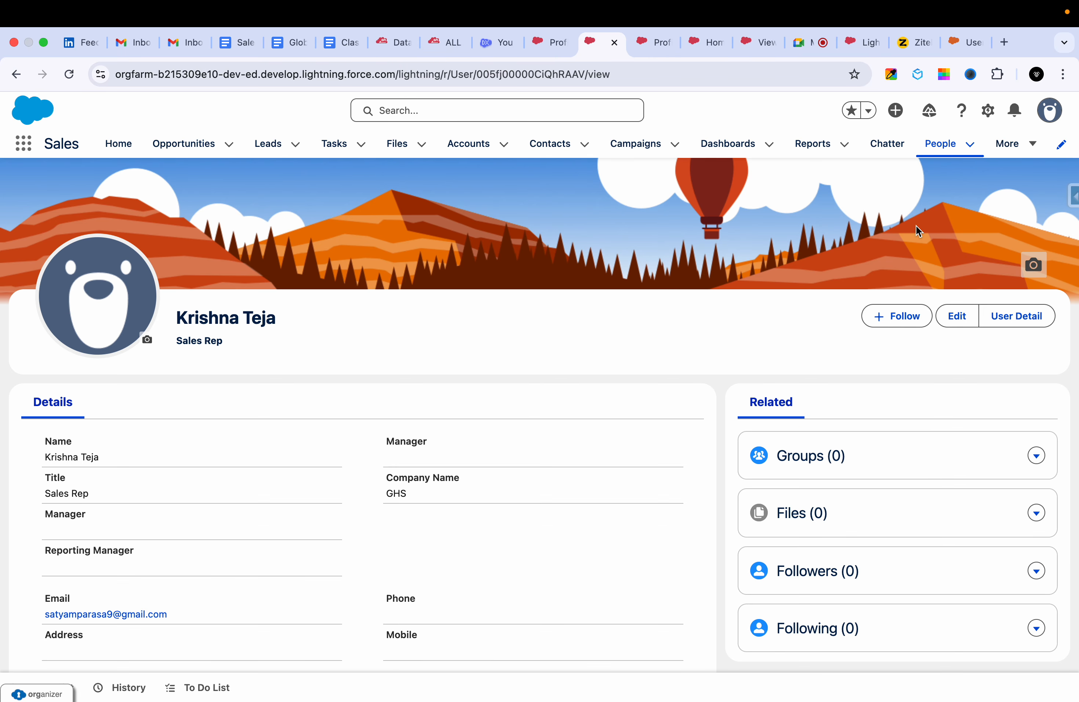
left_click(1012, 314)
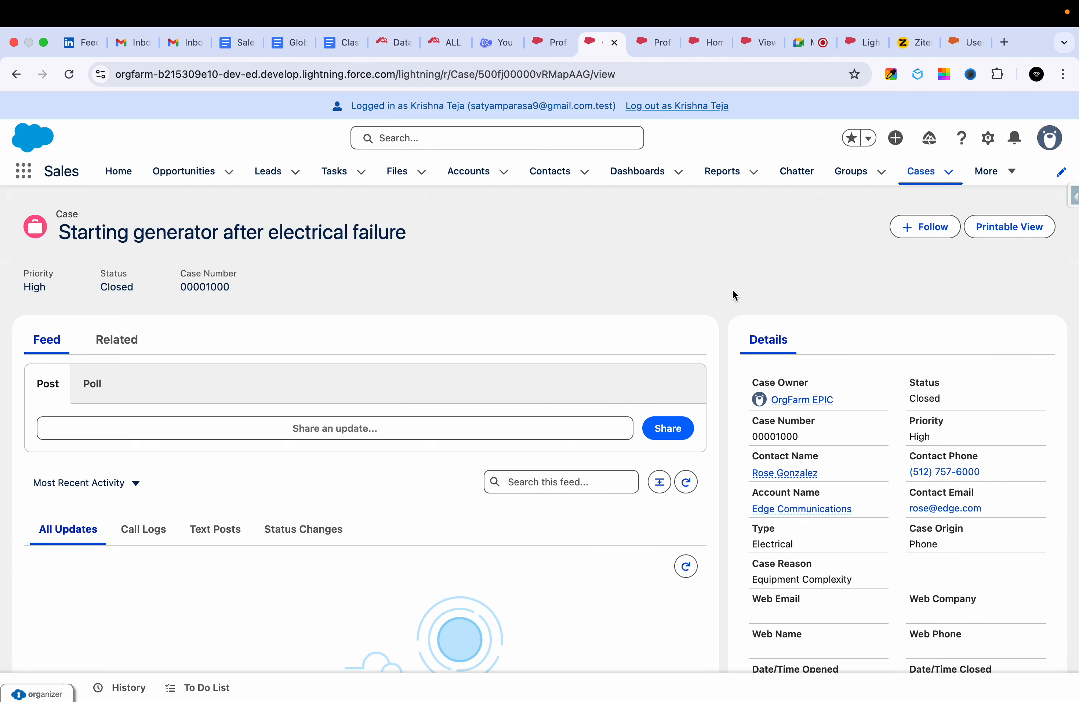
scroll(226, 541, "down", 3)
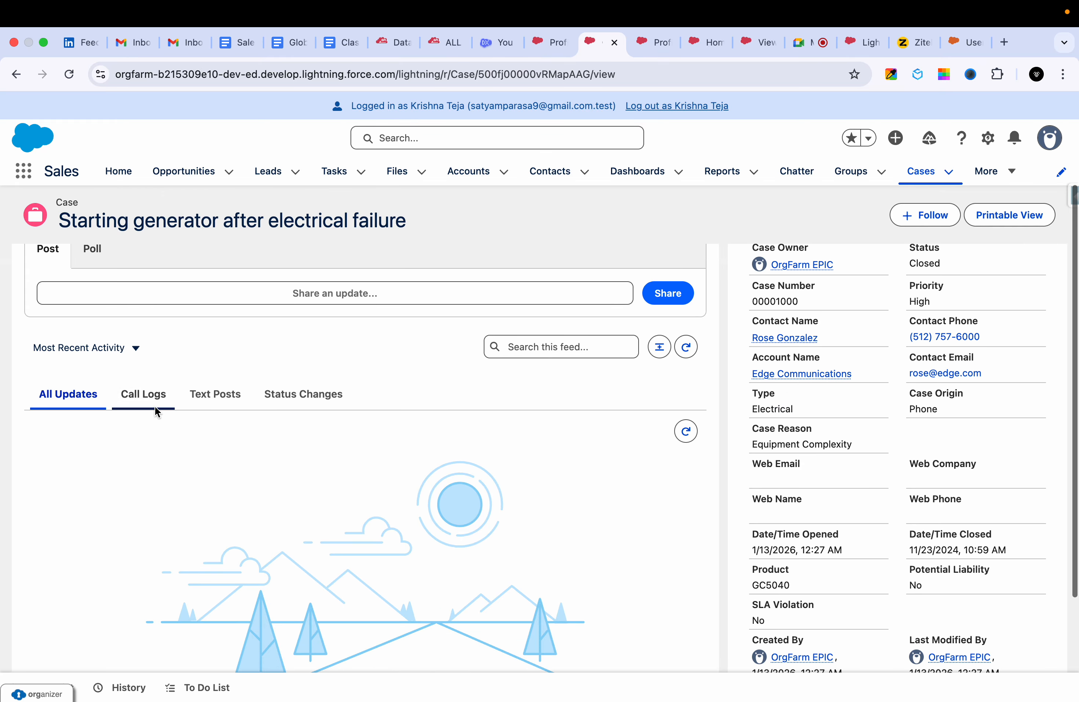
Review the generator case's feed and details, and return to the Recently Viewed list of Cases.
scroll(734, 388, "down", 4)
scroll(894, 369, "up", 6)
scroll(848, 579, "down", 5)
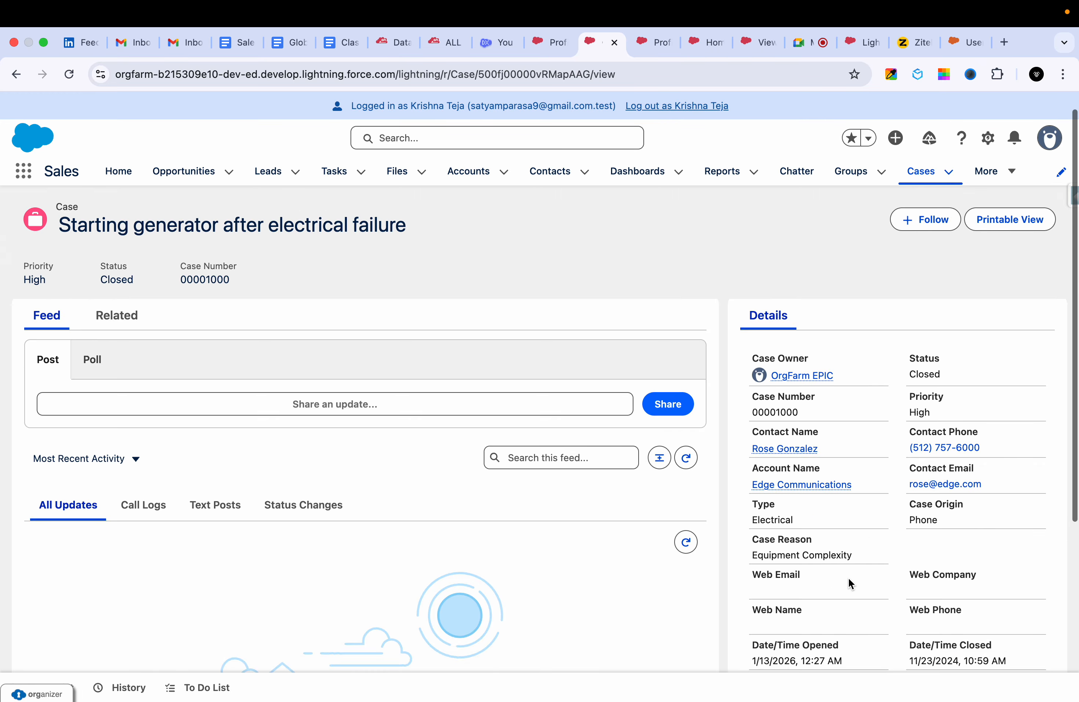
scroll(858, 381, "up", 5)
scroll(858, 380, "up", 2)
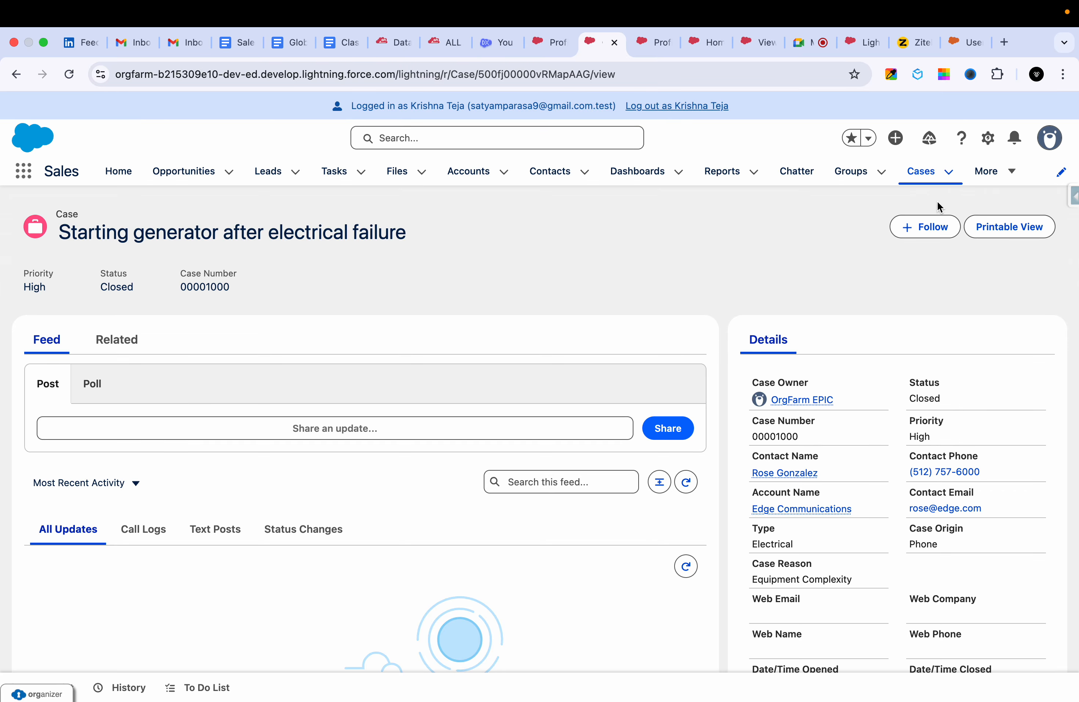
left_click(950, 174)
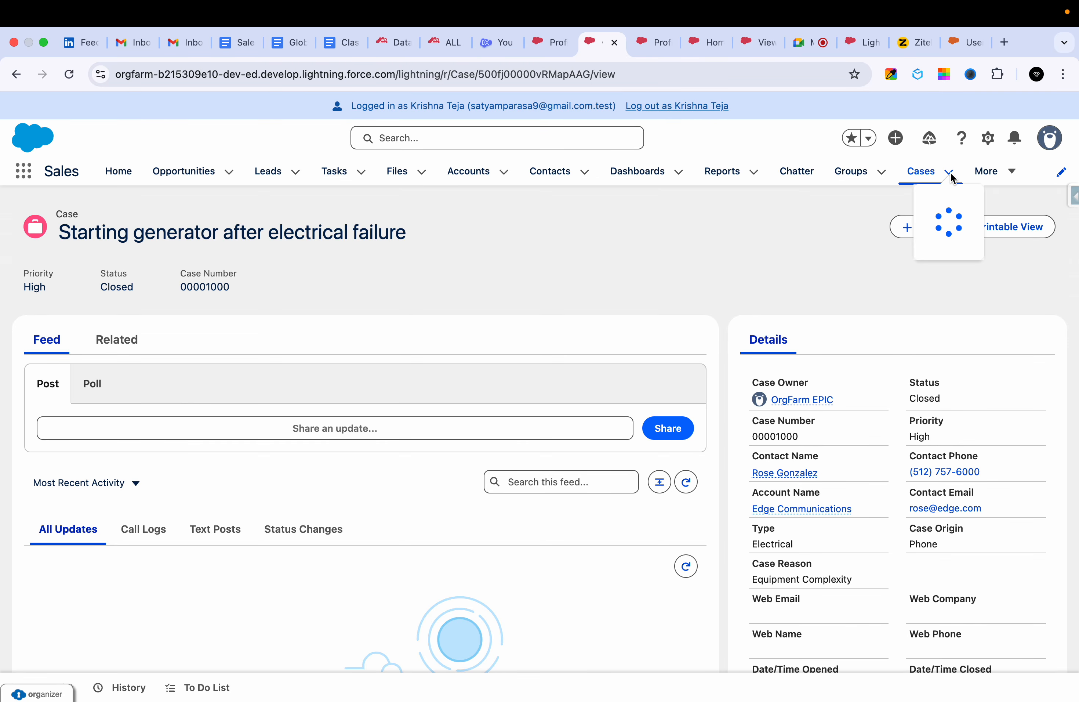
left_click(735, 310)
left_click(918, 172)
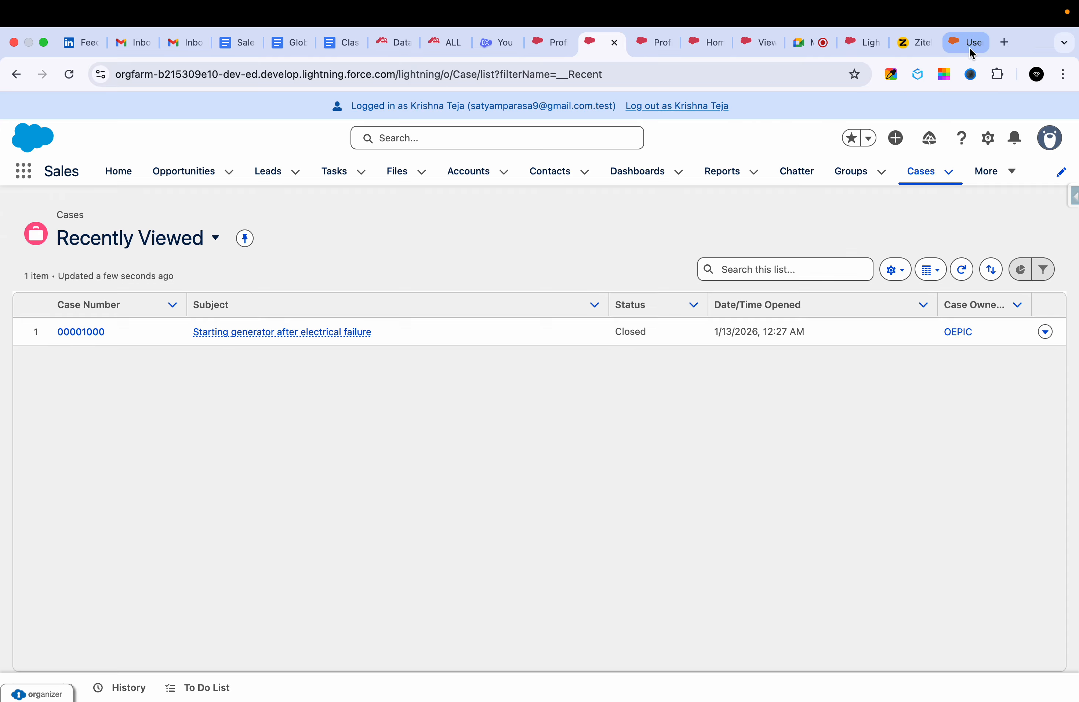
Examine the page layouts, tab settings and permissions on the GHS Sales Profile detail page in Setup.
left_click(649, 38)
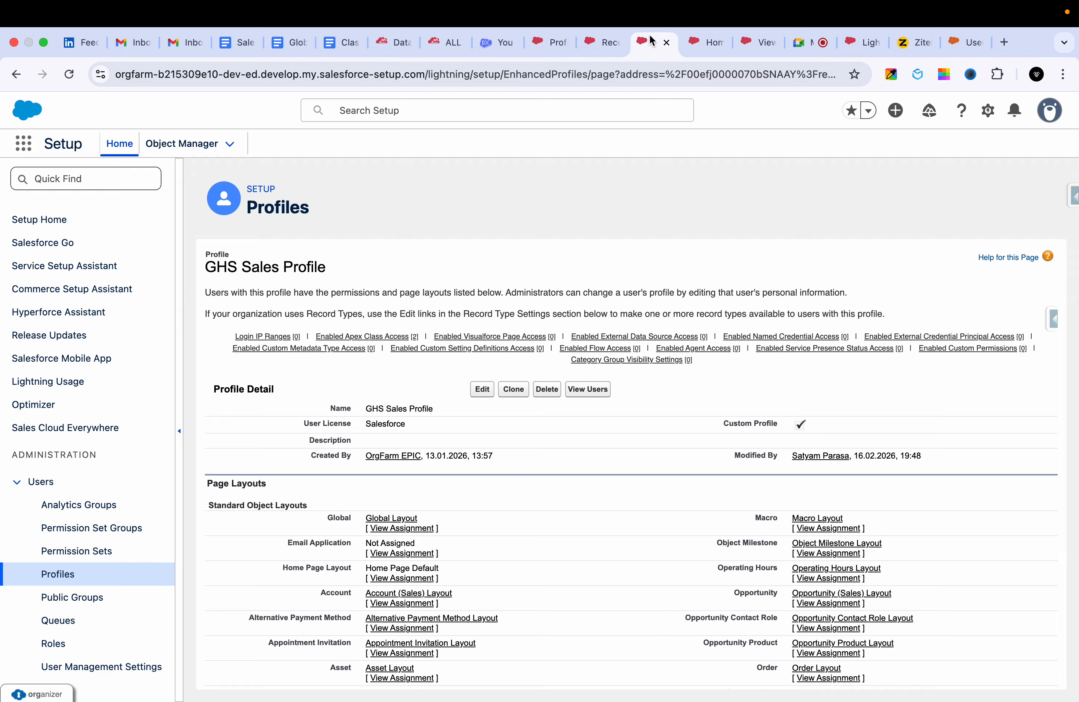
left_click(607, 36)
left_click(549, 42)
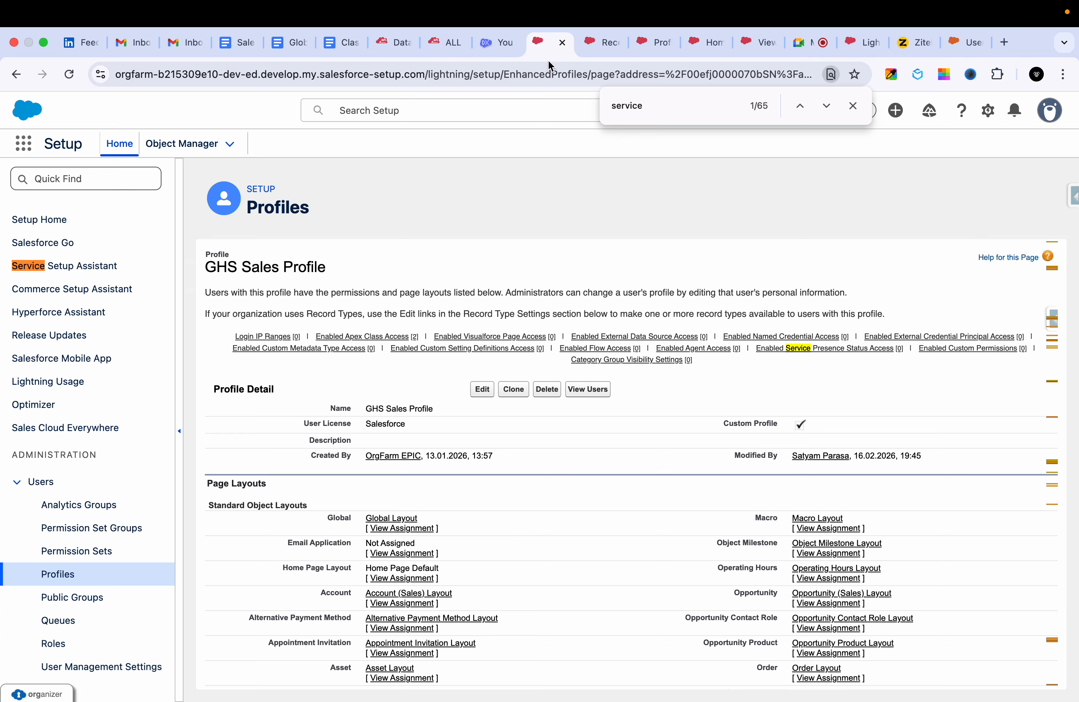
scroll(543, 569, "down", 20)
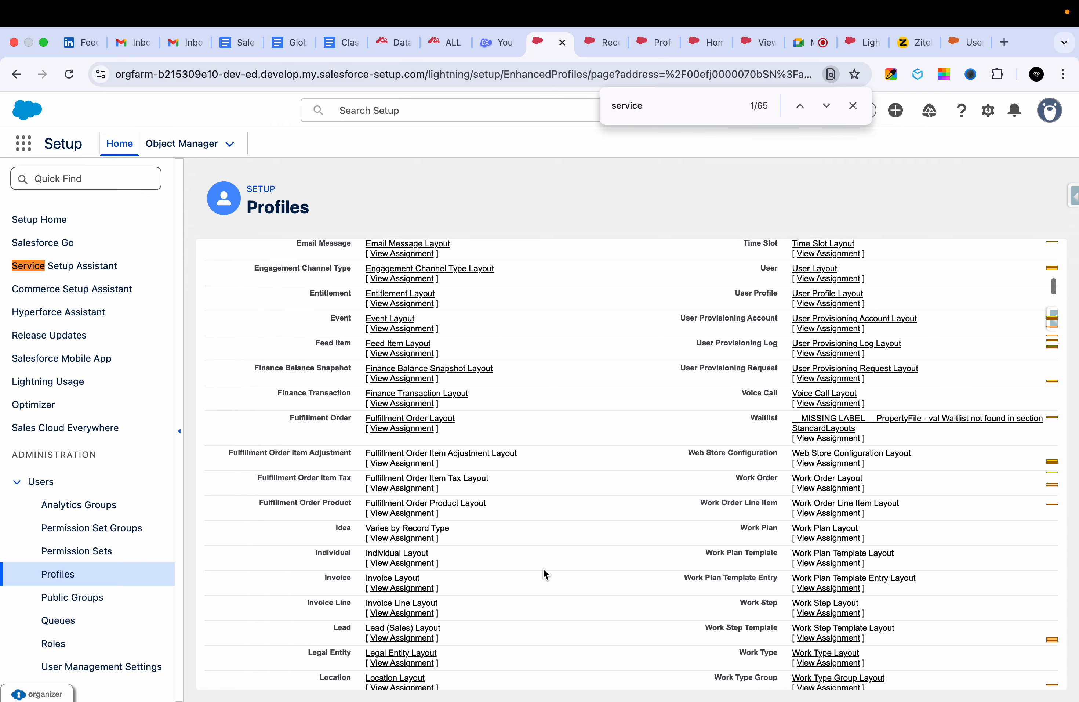
scroll(543, 568, "down", 20)
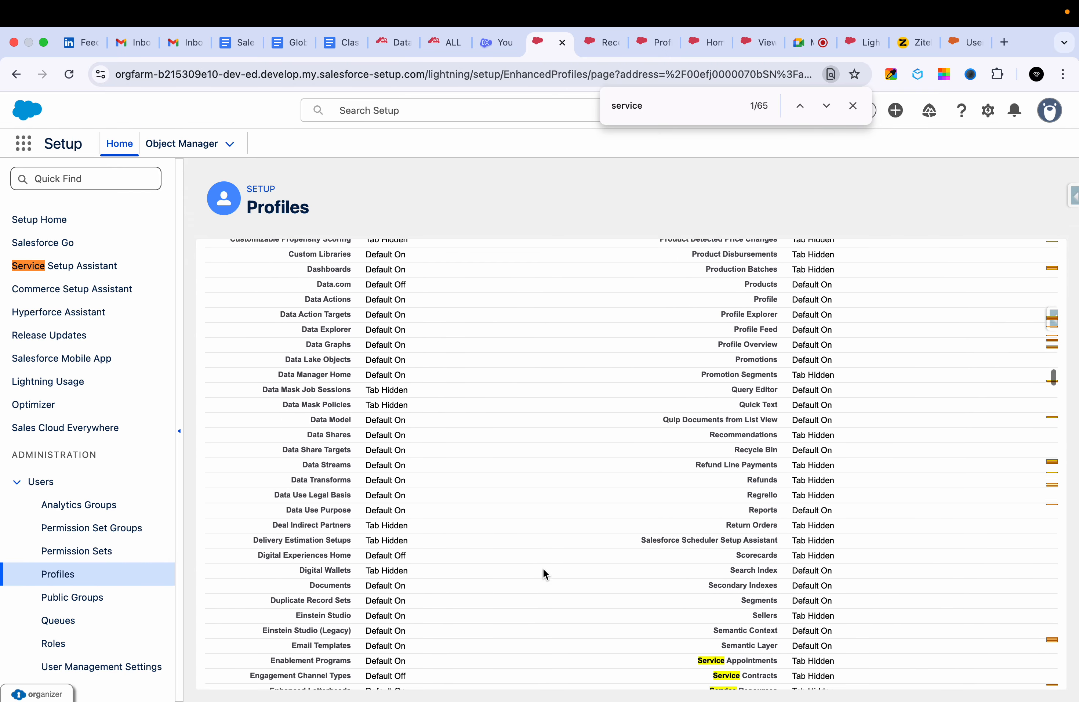
scroll(542, 568, "down", 20)
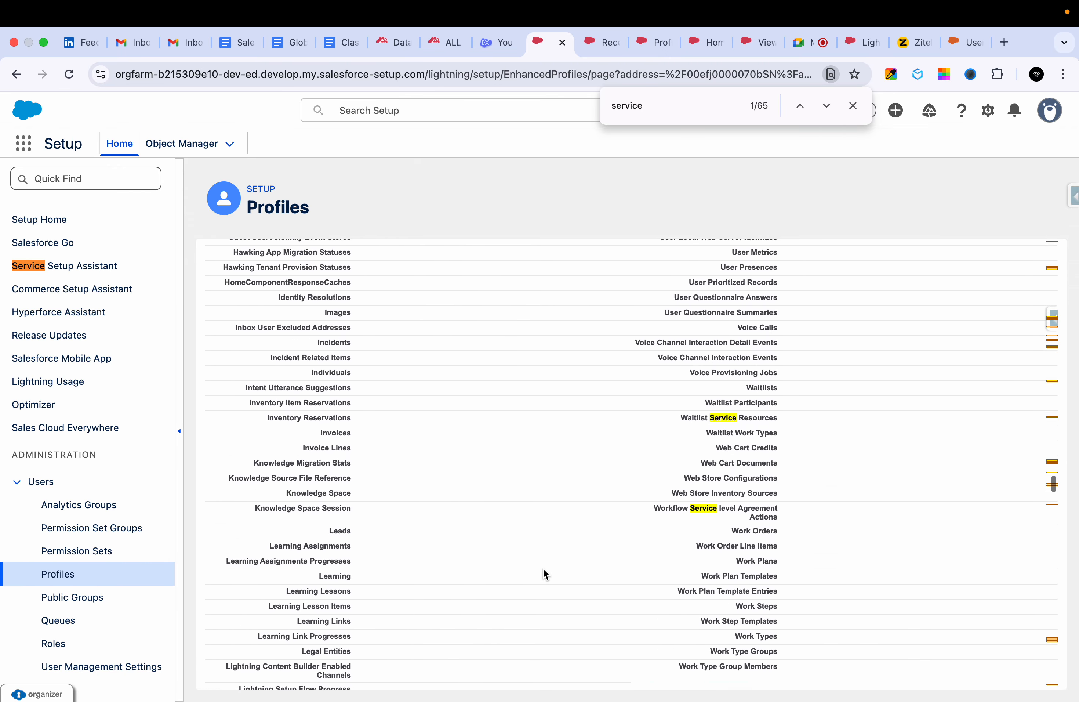
scroll(542, 568, "down", 20)
scroll(542, 568, "up", 20)
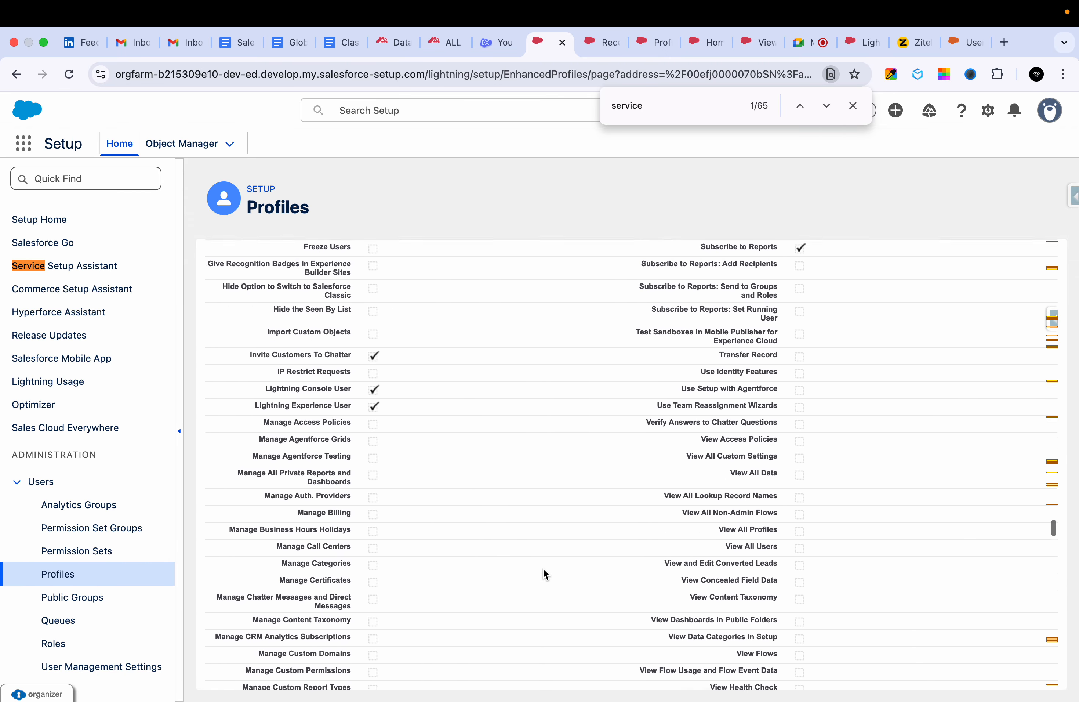
scroll(542, 568, "up", 2)
Open the GHS Sales Profile for editing and go to its Standard Object Permissions.
left_click(601, 42)
left_click(48, 417)
left_click(219, 442)
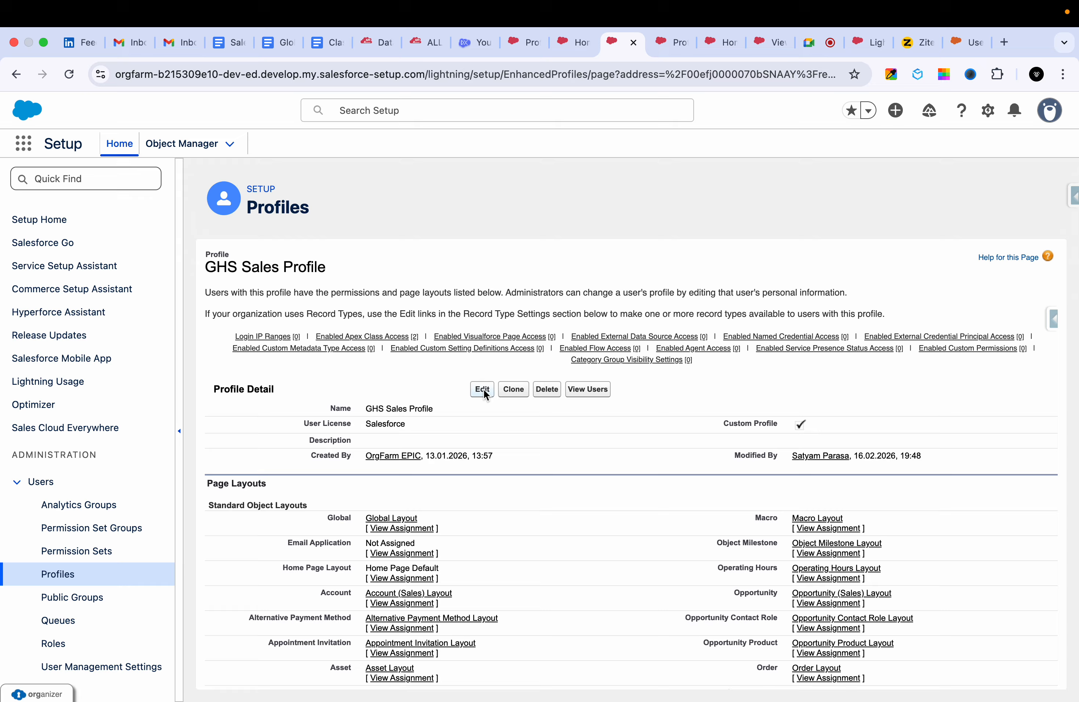
left_click(482, 388)
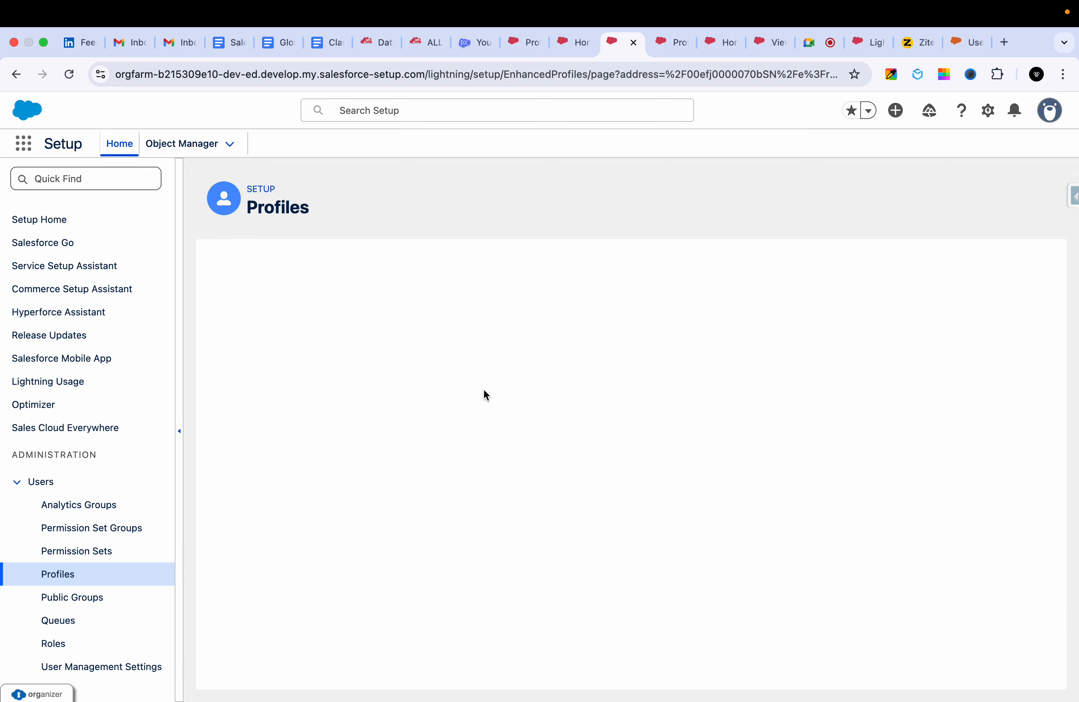
scroll(471, 443, "down", 20)
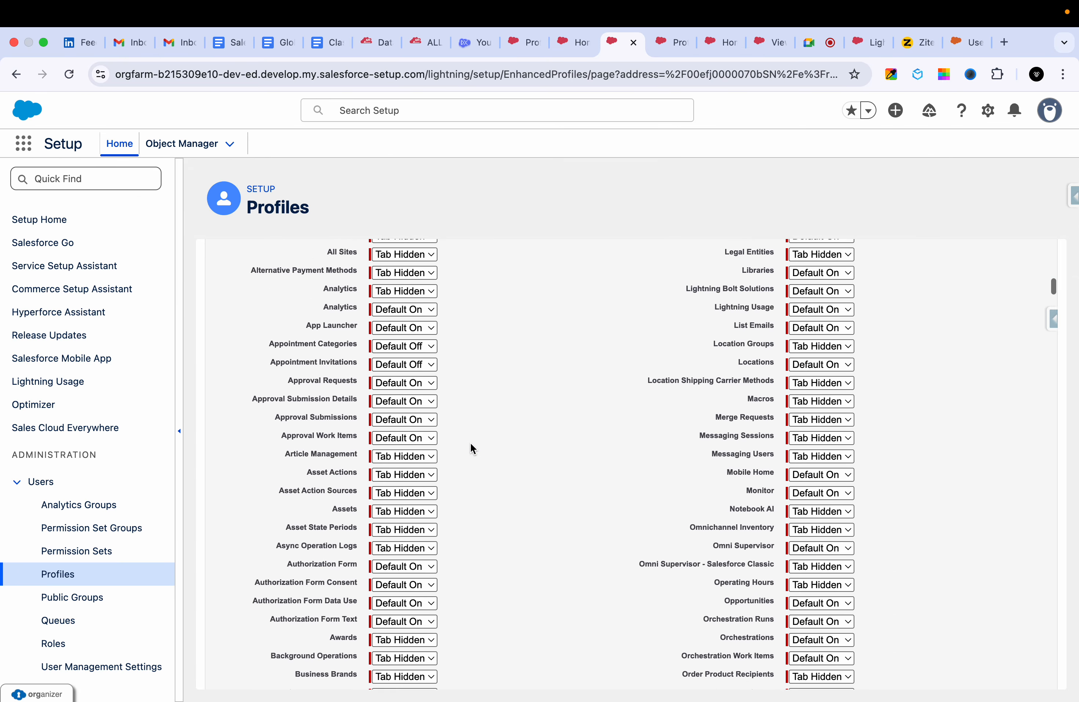
scroll(470, 444, "down", 20)
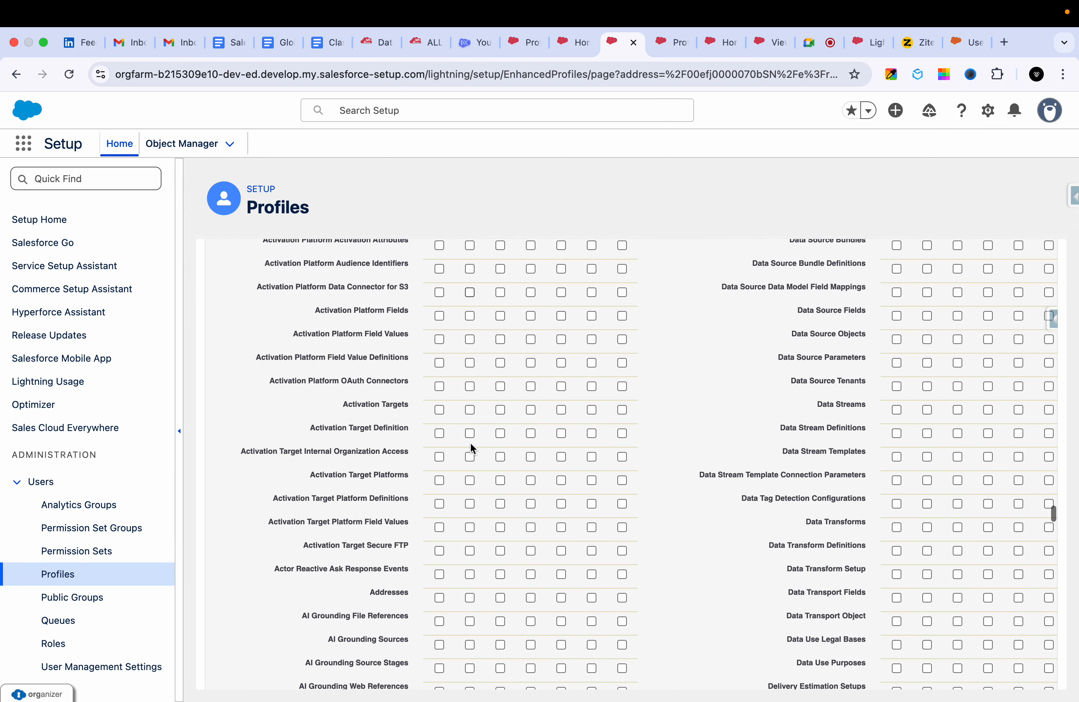
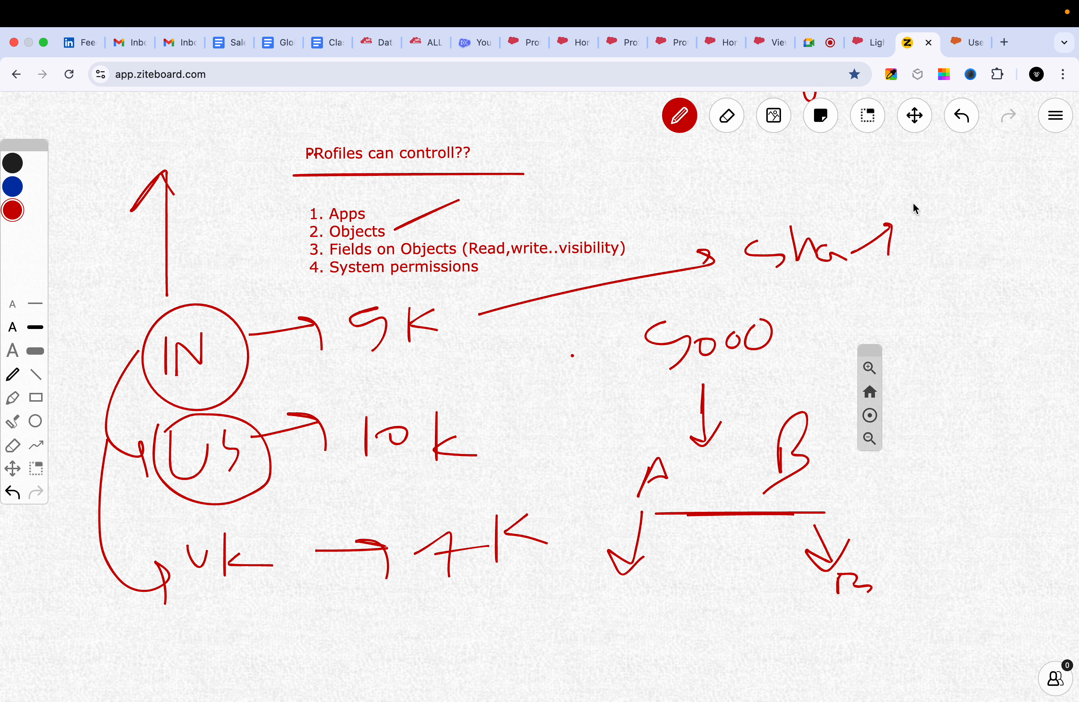
Circle the "Sha" label on the whiteboard and draw a second arrow pointing away from it.
left_click_drag(774, 192, 775, 193)
left_click_drag(829, 213, 877, 185)
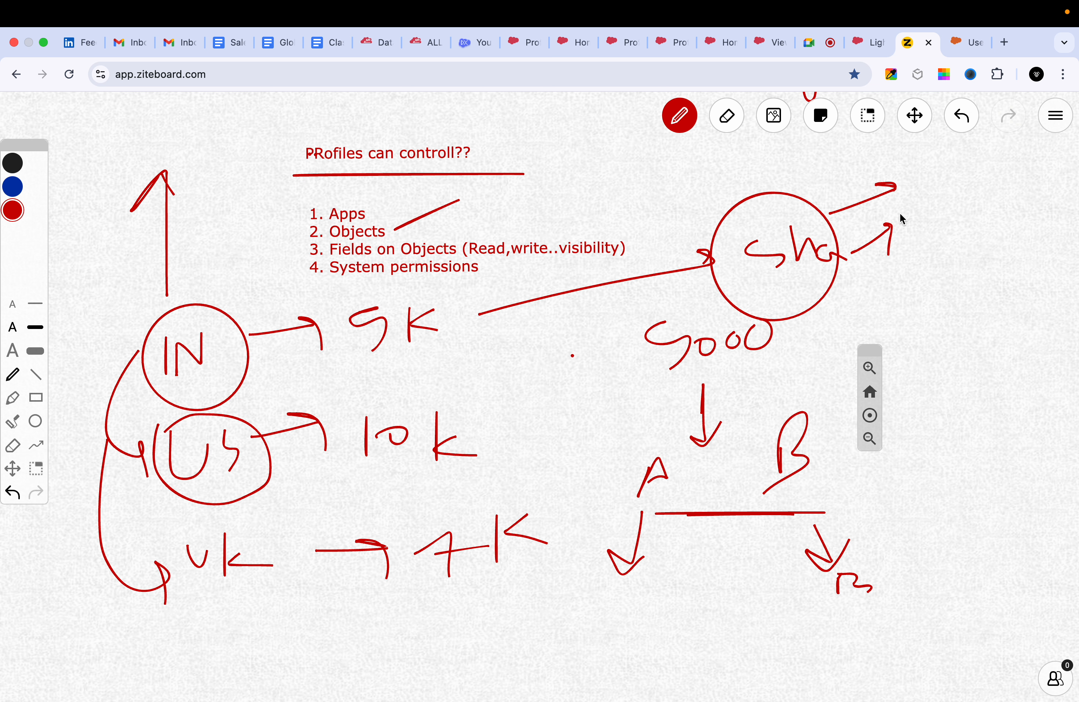
Switch to the Salesforce profile edit page and enable View All Fields for Accounts in Standard Object Permissions.
left_click(564, 44)
left_click(623, 42)
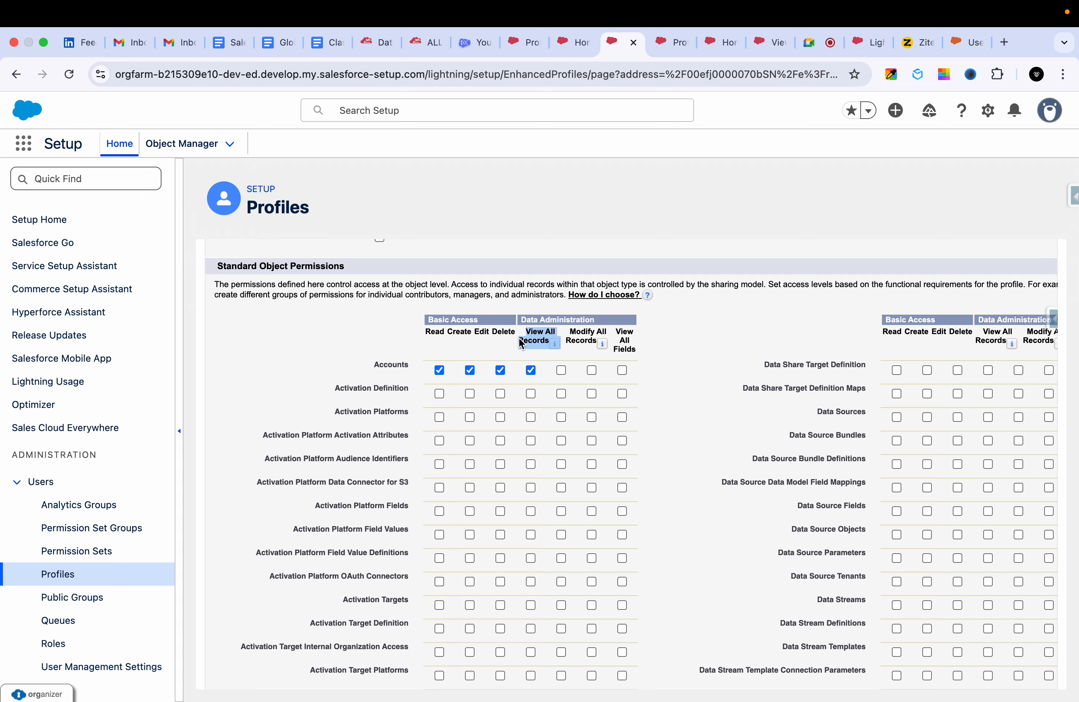
left_click(567, 371)
left_click(622, 369)
Examine the page layout and record page requirements for Account in the Global Healthcare Solutions Inc document in Google Docs.
left_click(534, 44)
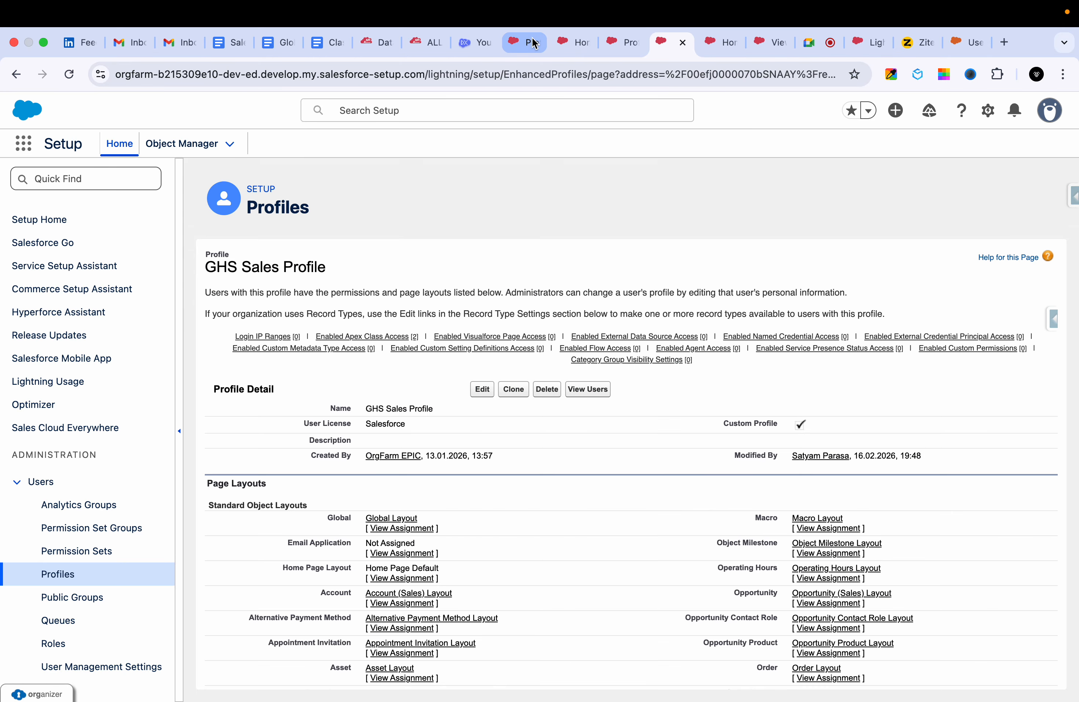
left_click(326, 42)
left_click(220, 43)
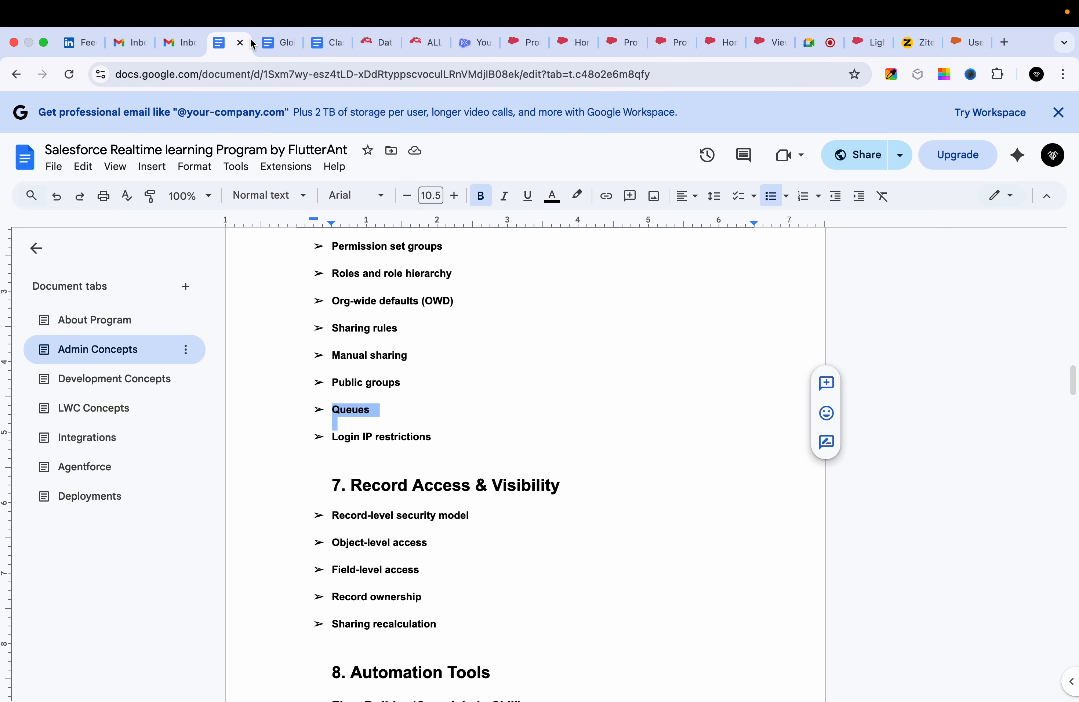
left_click(280, 42)
scroll(102, 333, "up", 2)
left_click(91, 278)
scroll(412, 549, "down", 20)
scroll(402, 524, "down", 20)
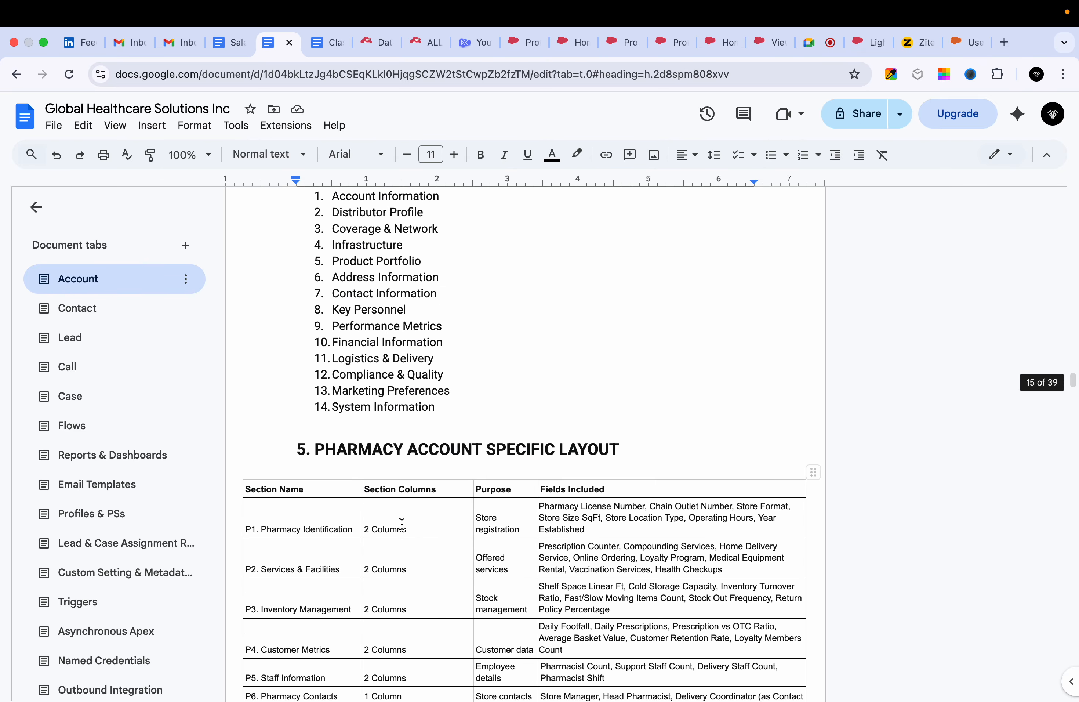
scroll(402, 524, "down", 5)
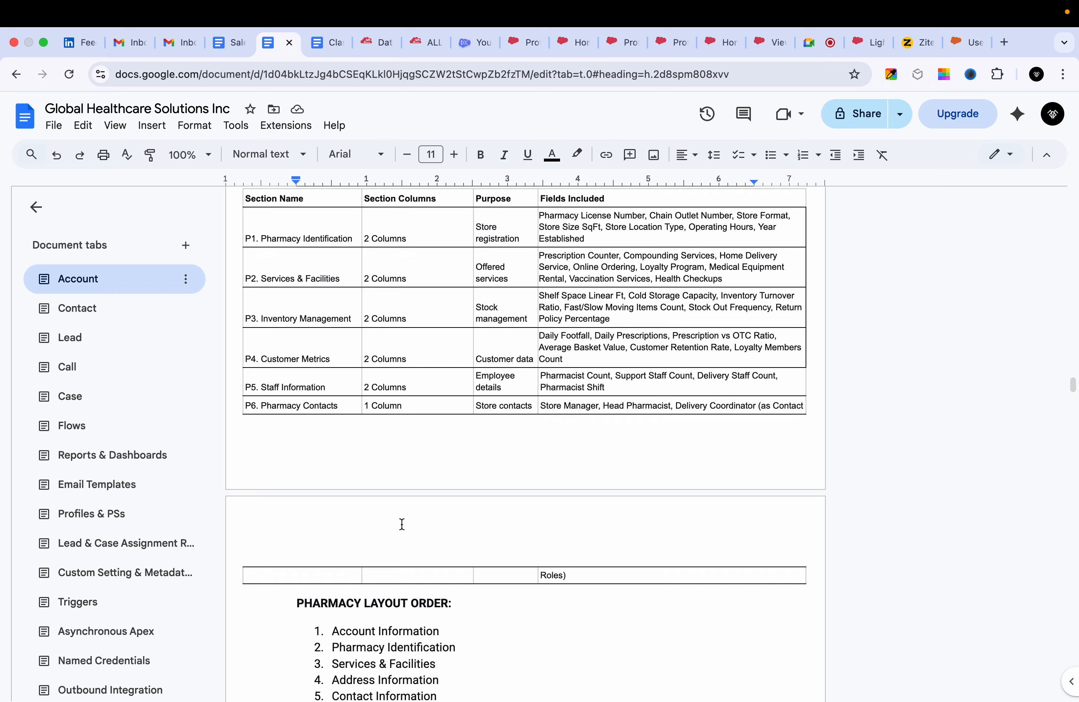
scroll(401, 524, "up", 2)
scroll(401, 524, "down", 20)
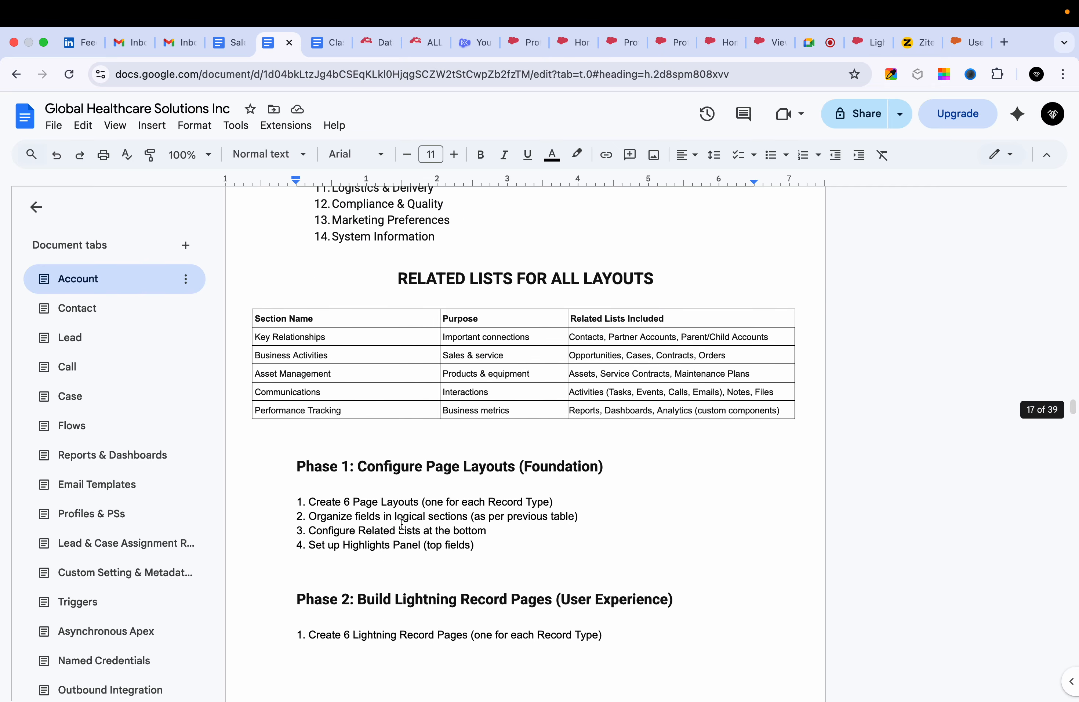
scroll(401, 524, "down", 20)
scroll(402, 524, "up", 15)
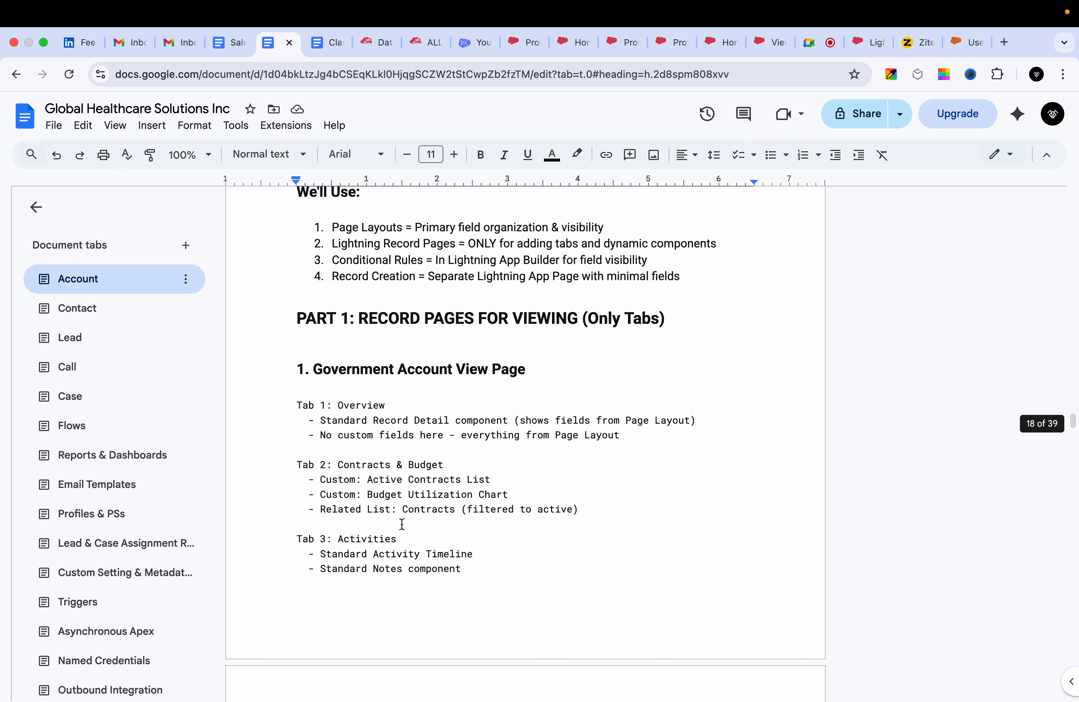
scroll(402, 524, "up", 20)
Examine the Sales Representative base profile's purpose and object permissions in the Profiles & PSs section of the document.
left_click(91, 513)
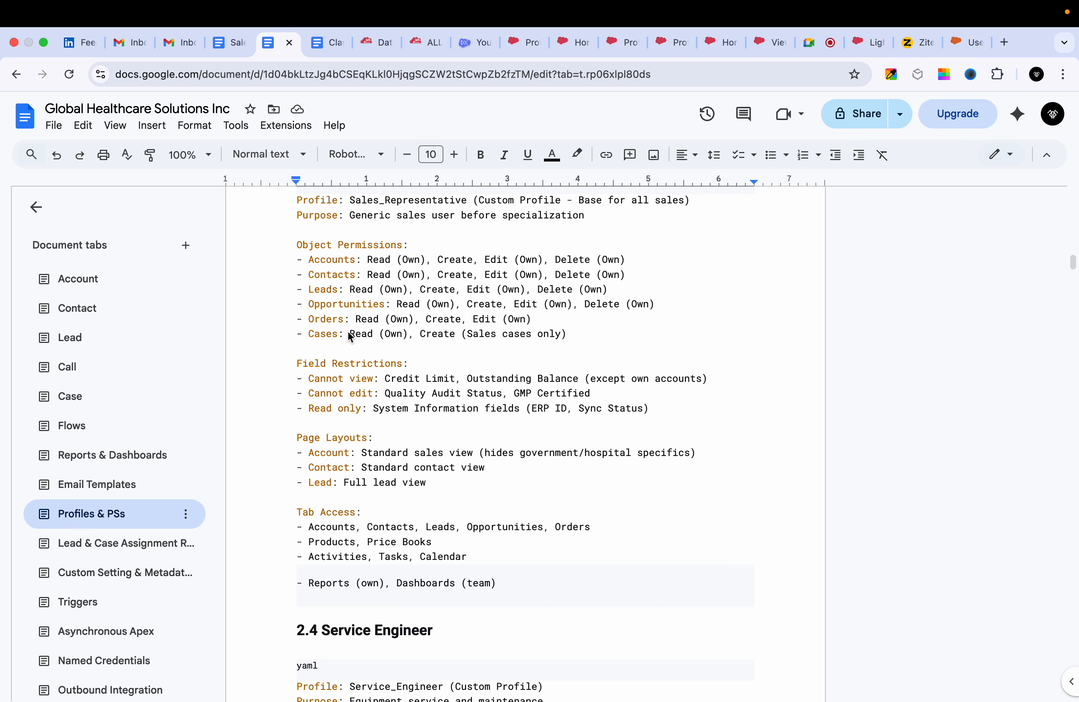
scroll(439, 358, "up", 2)
scroll(437, 356, "up", 3)
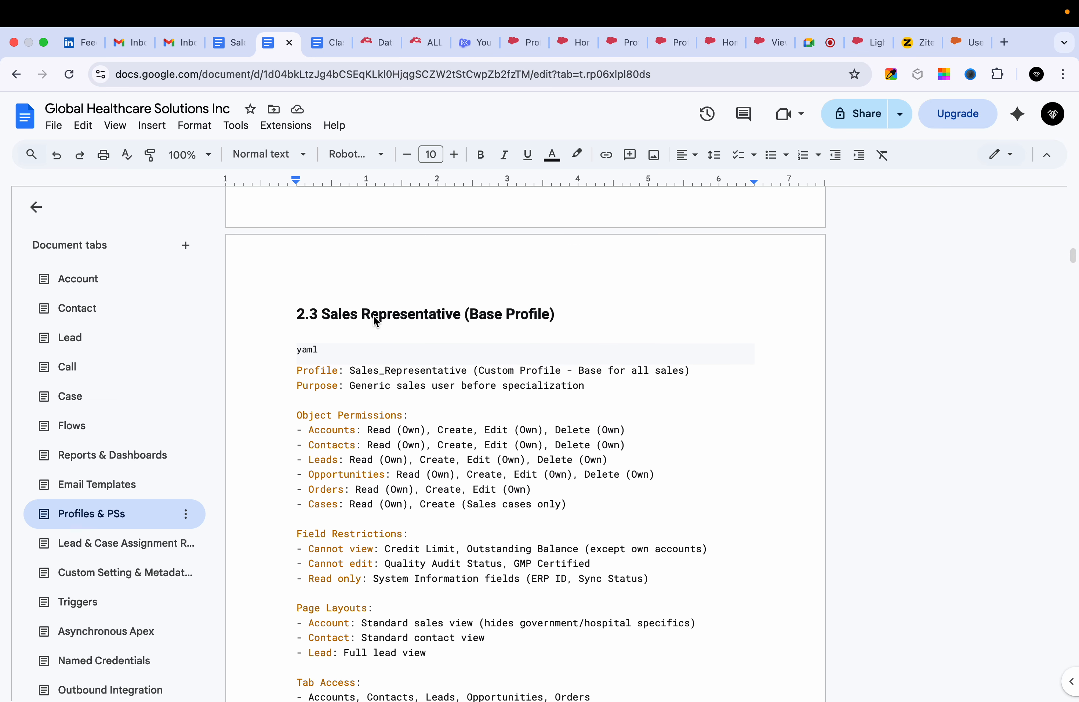
triple_click(375, 315)
double_click(431, 335)
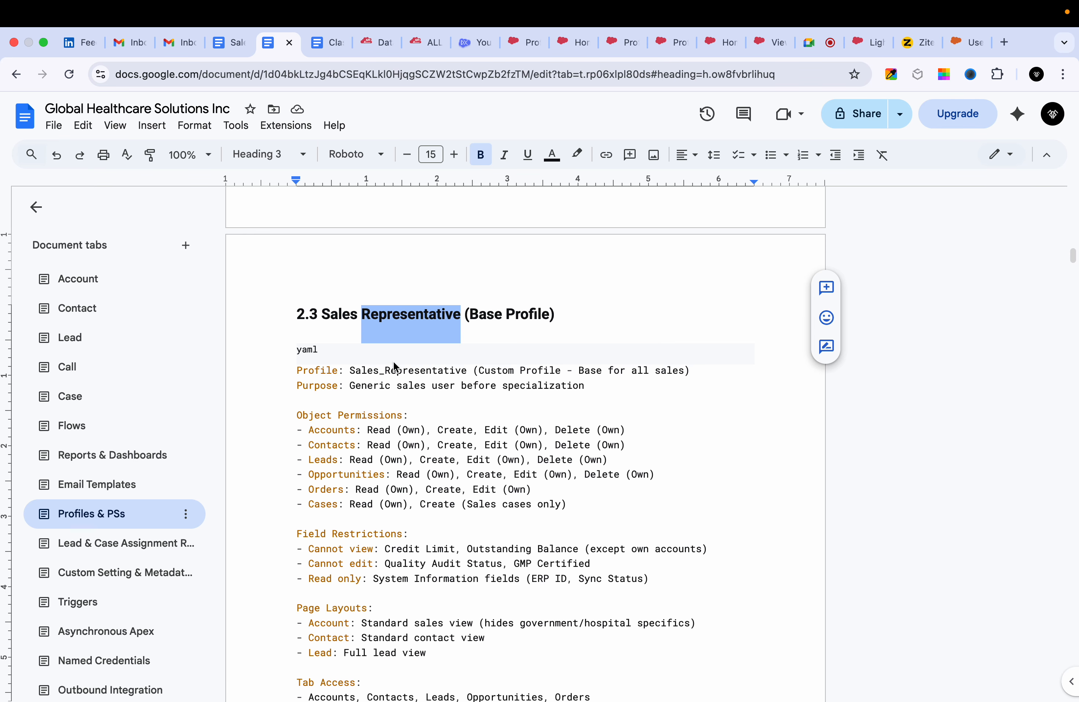
triple_click(355, 377)
double_click(401, 386)
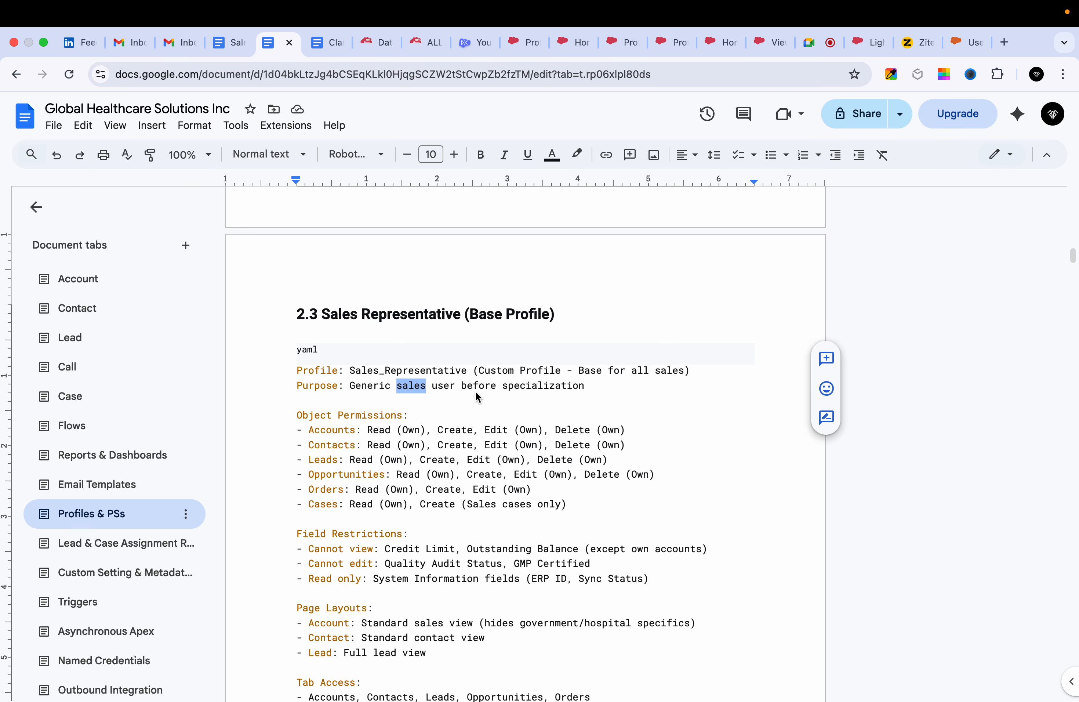
double_click(550, 388)
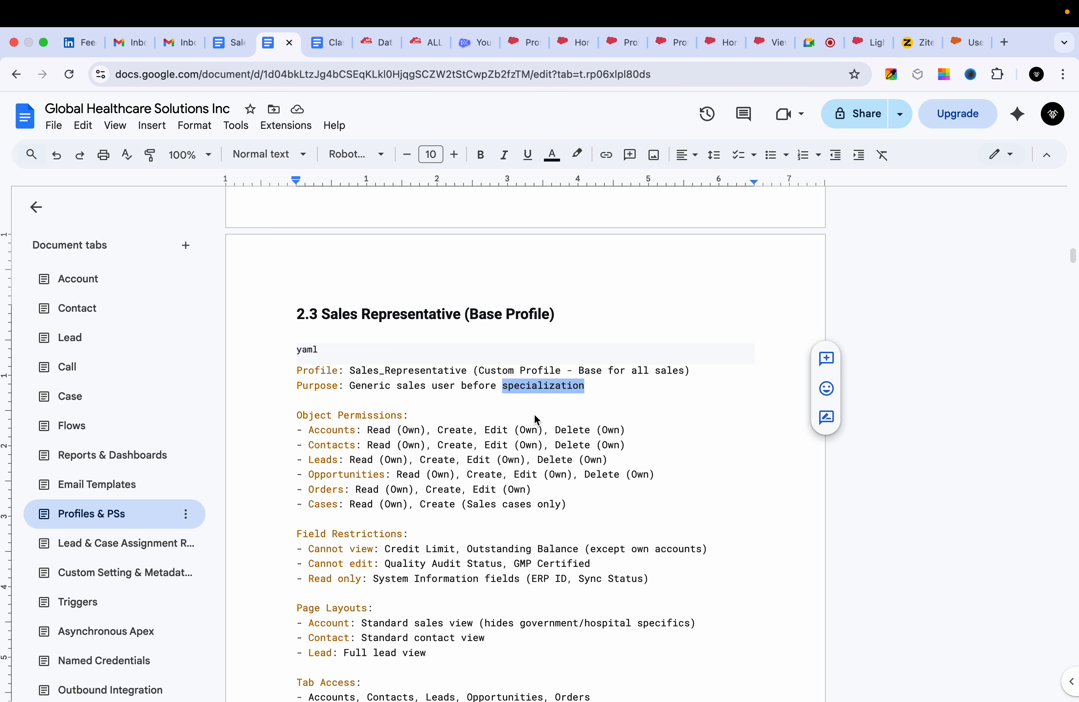
scroll(535, 416, "down", 2)
double_click(353, 374)
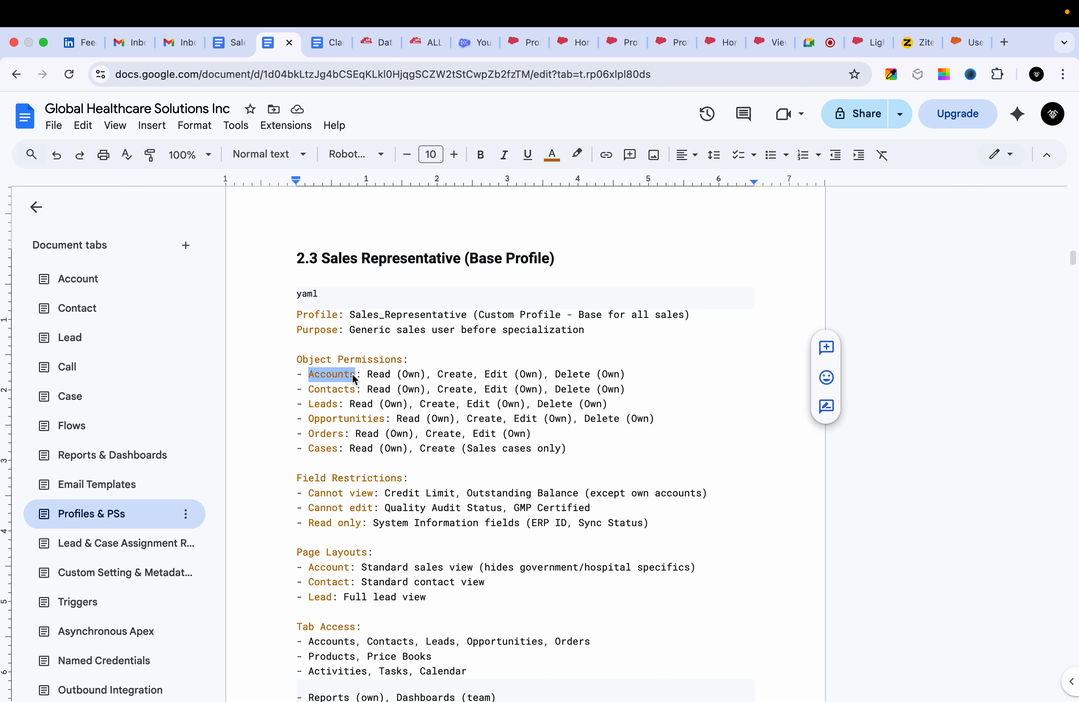
double_click(338, 388)
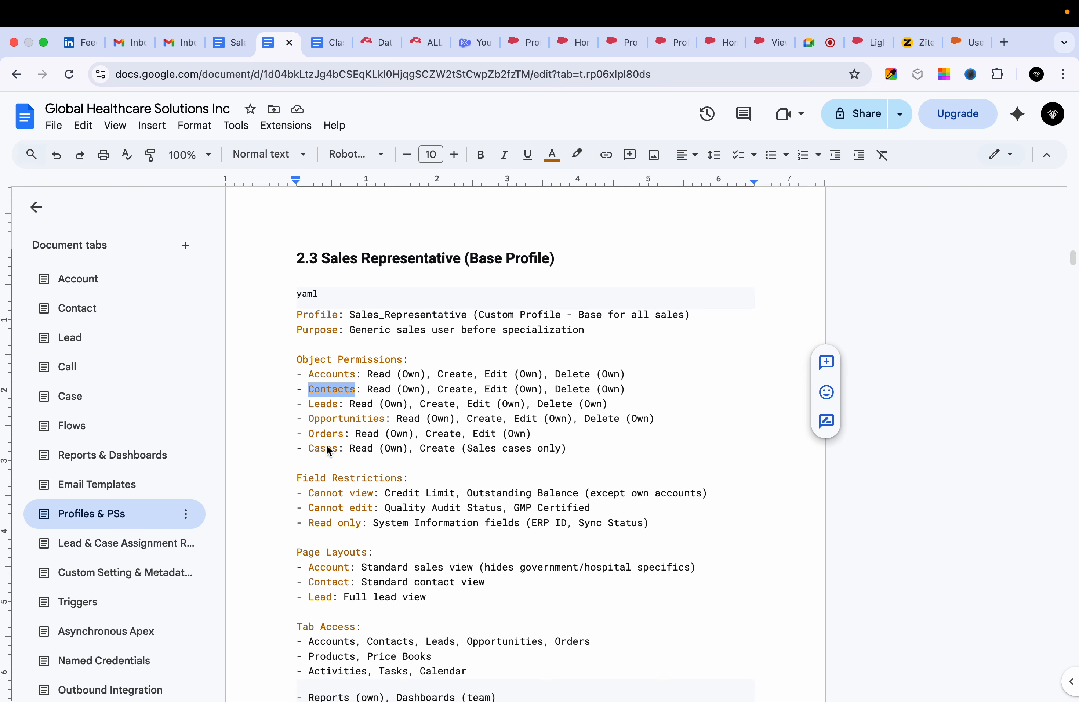
Review the Sales Representative's field restrictions, including the Credit Limit, Outstanding Balance and Quality Audit Status fields.
scroll(326, 447, "down", 4)
double_click(401, 390)
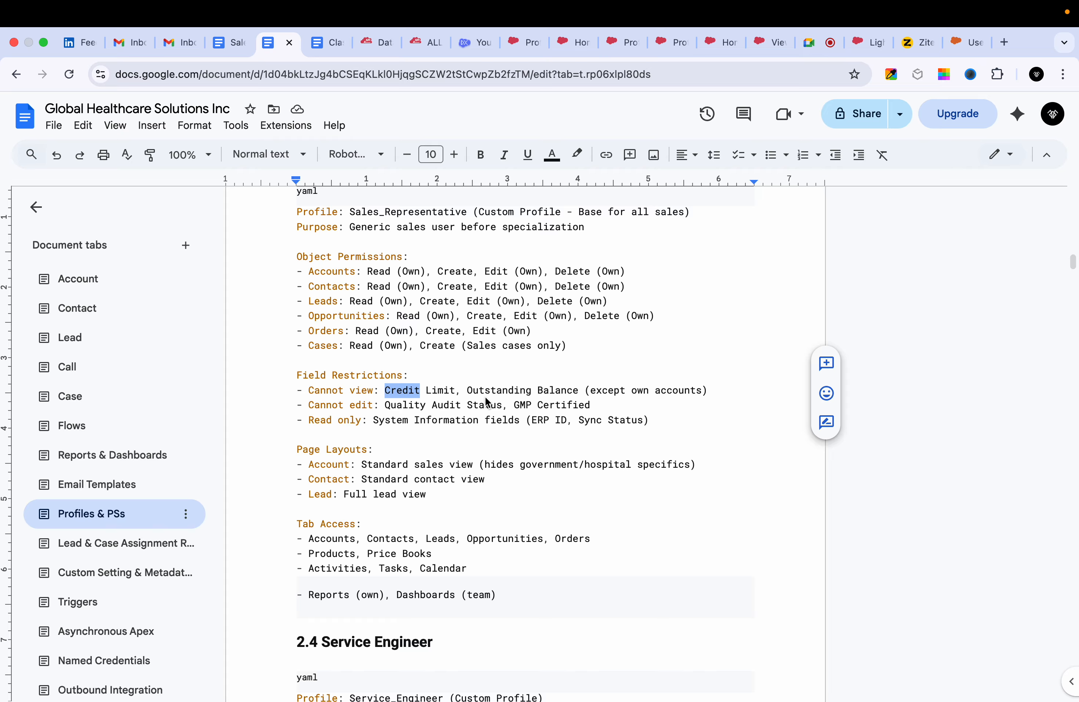
double_click(501, 394)
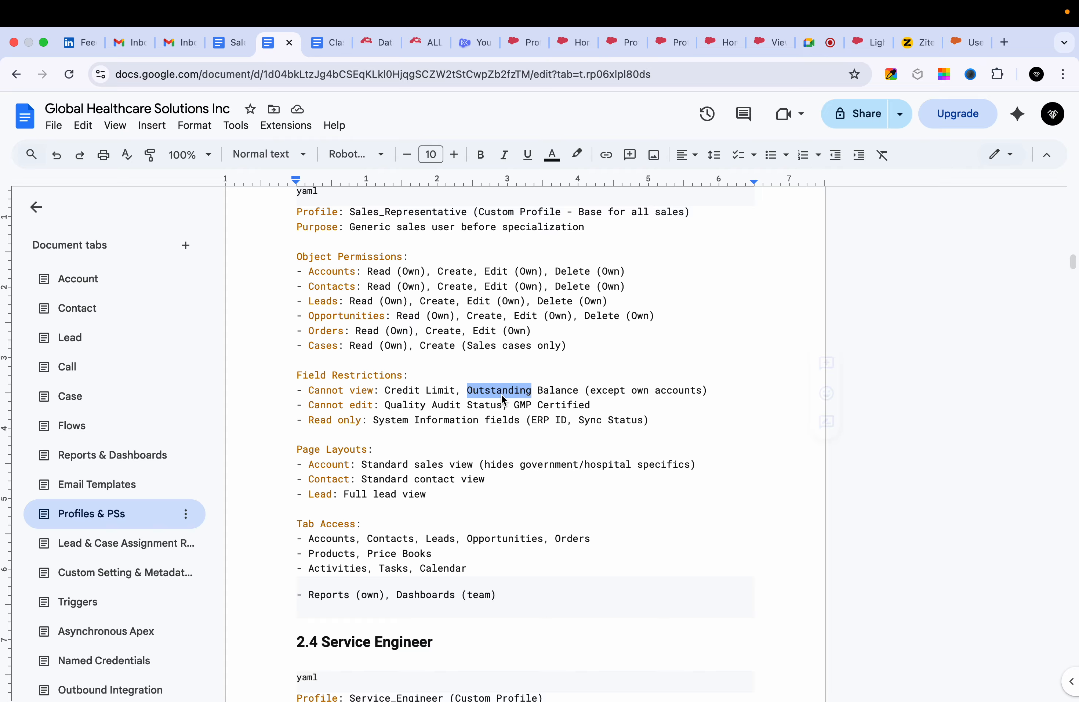
triple_click(559, 390)
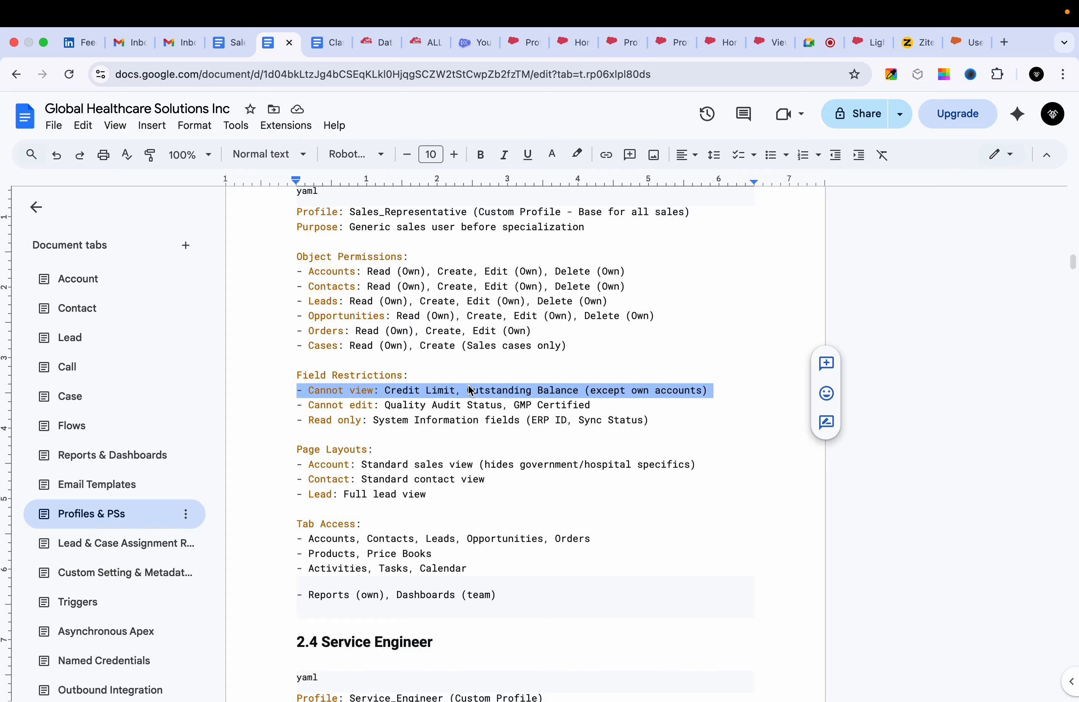
scroll(359, 318, "up", 1)
double_click(404, 416)
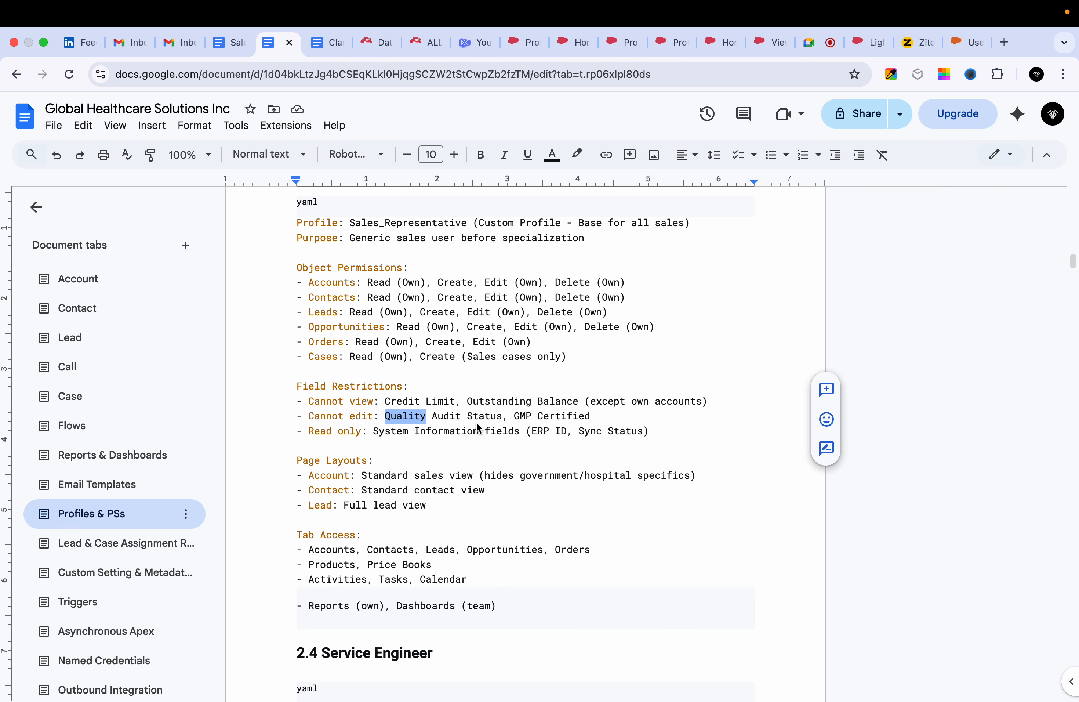
Review the Business Administrator profile section and open a duplicate of the document.
scroll(451, 414, "up", 10)
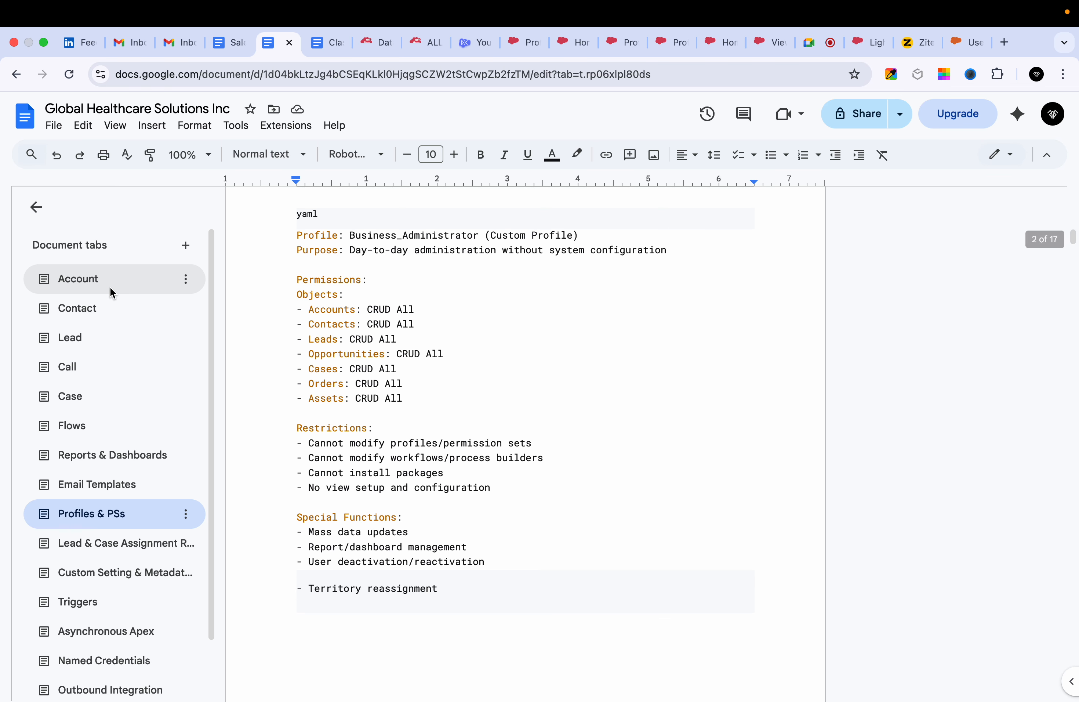
scroll(362, 385, "up", 4)
scroll(361, 385, "down", 3)
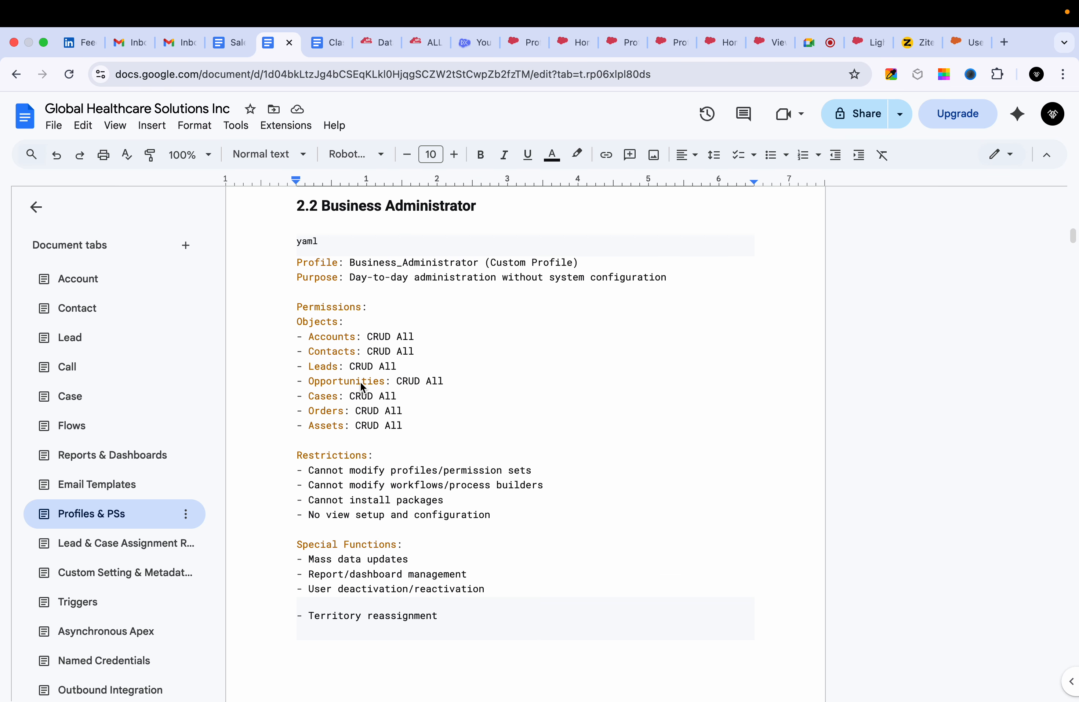
right_click(266, 45)
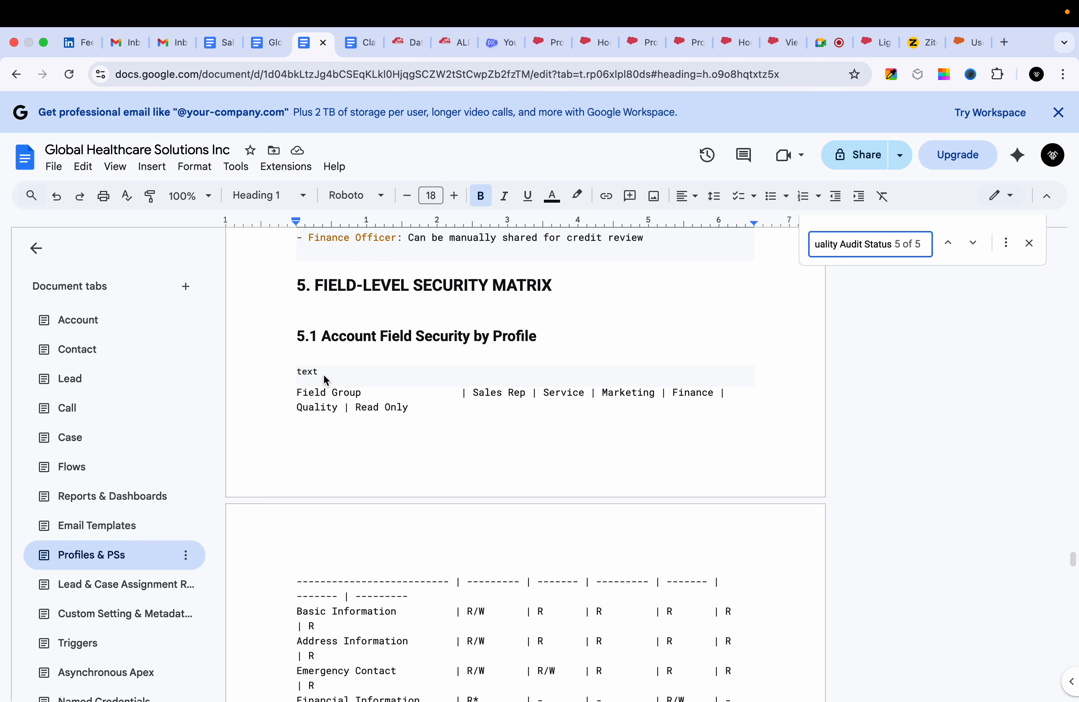
Examine the Account Field Security by Profile matrix, especially the Quality Audit Status and Basic Information rows.
scroll(408, 373, "down", 5)
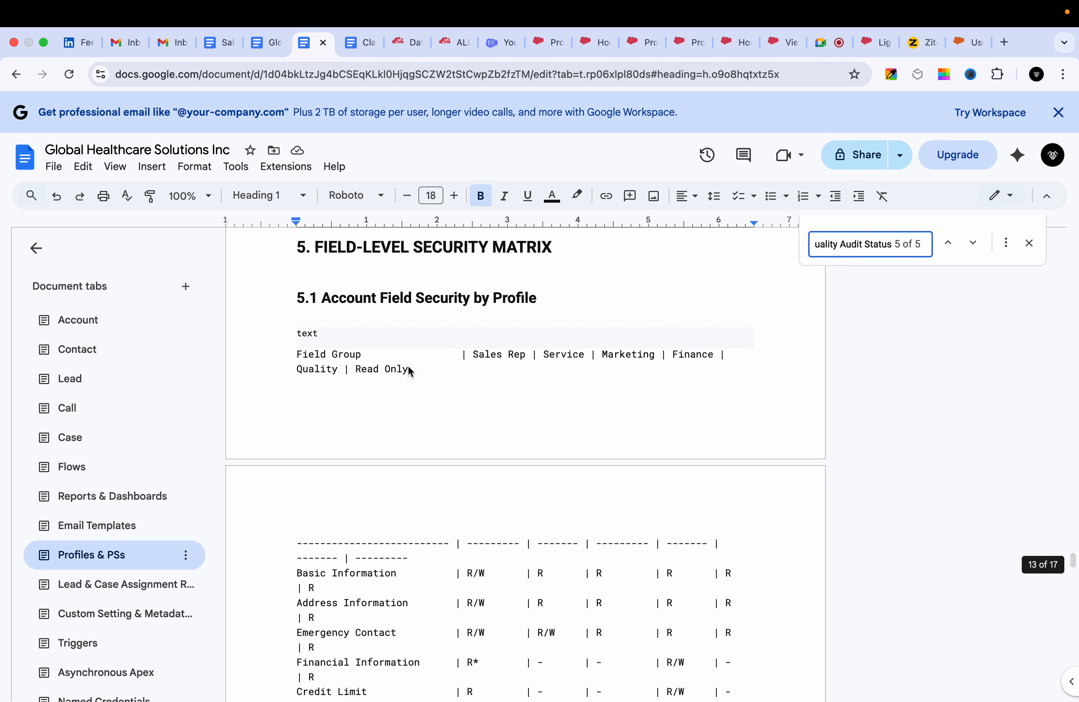
scroll(486, 567, "up", 1)
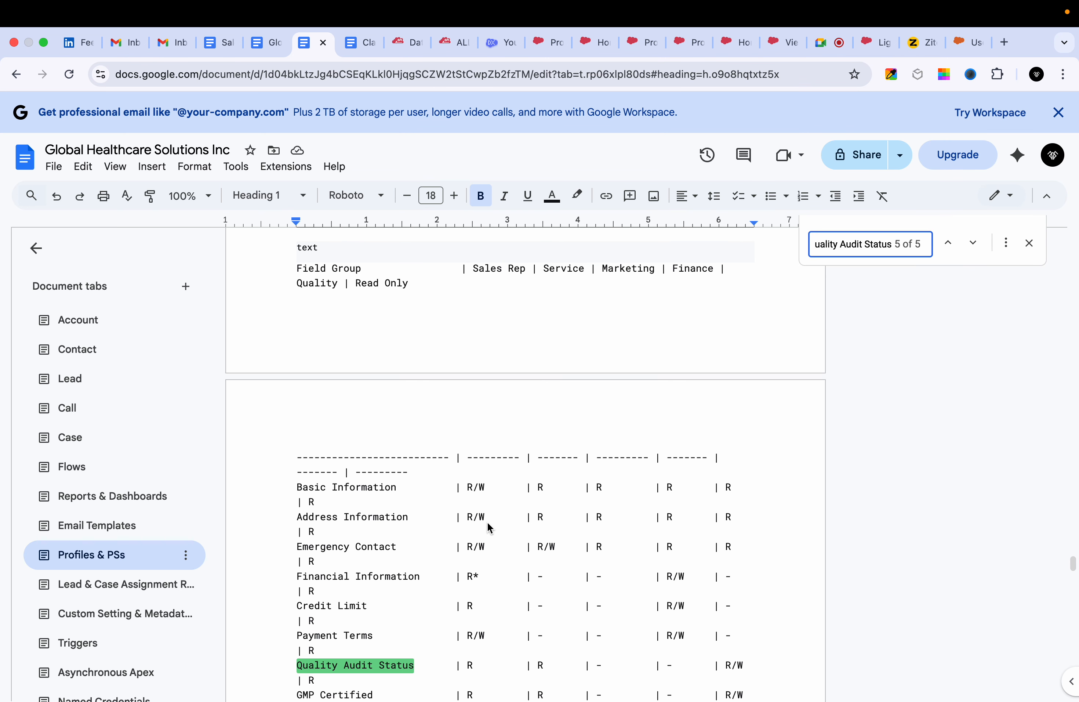
triple_click(603, 663)
double_click(607, 663)
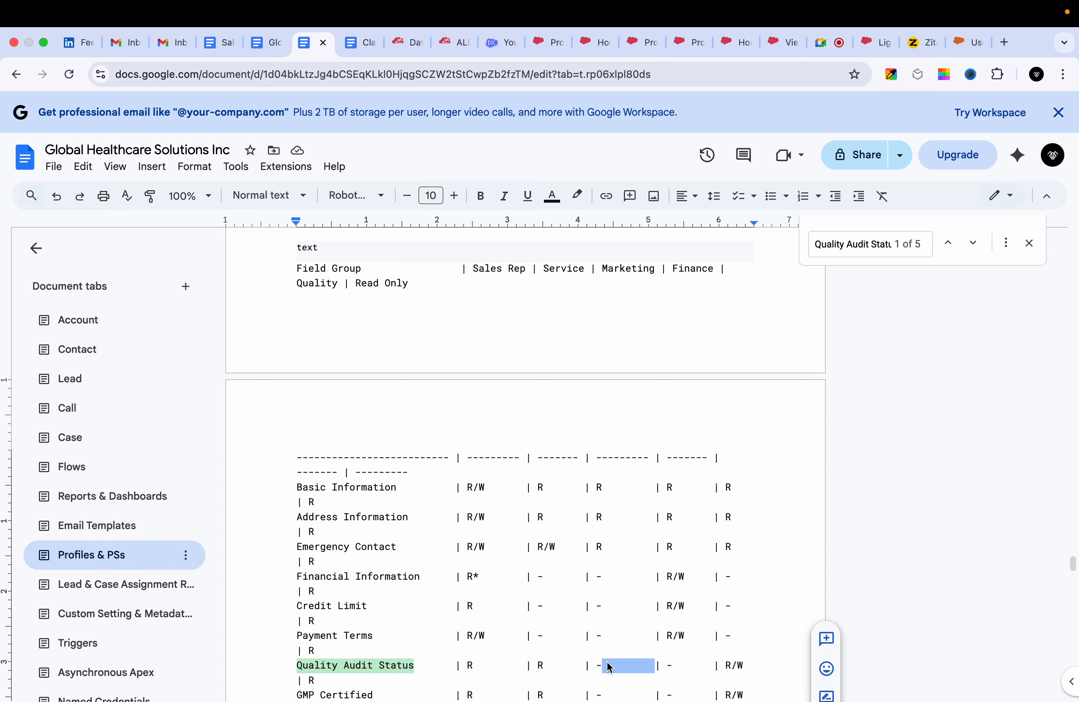
double_click(674, 666)
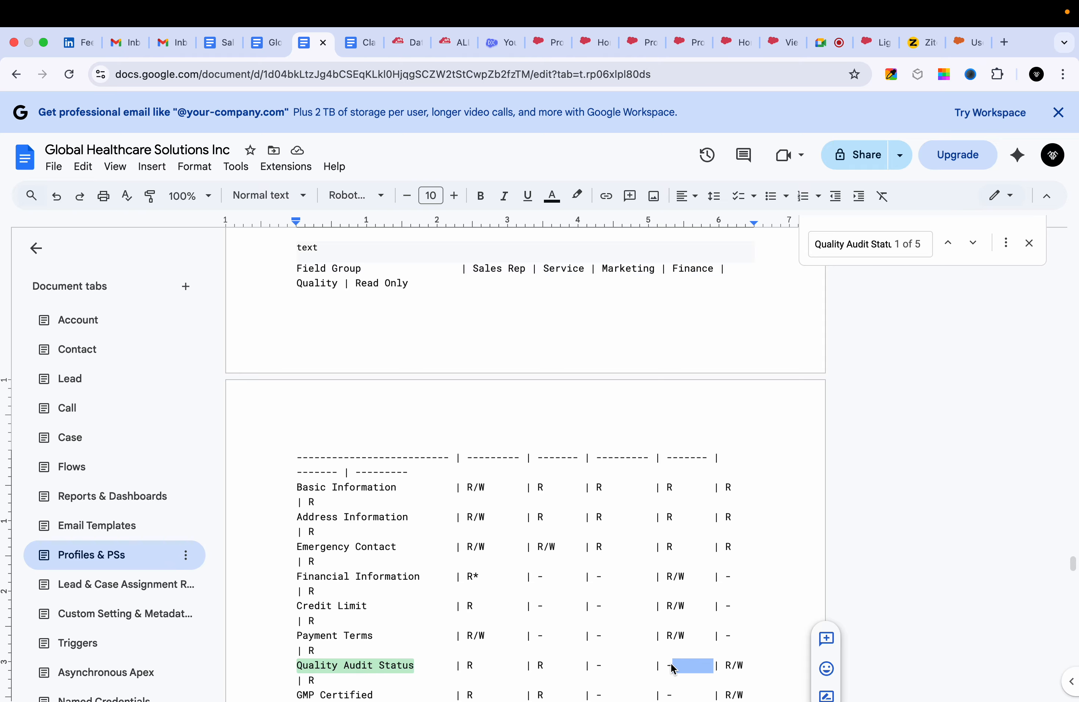
triple_click(364, 670)
scroll(484, 519, "down", 1)
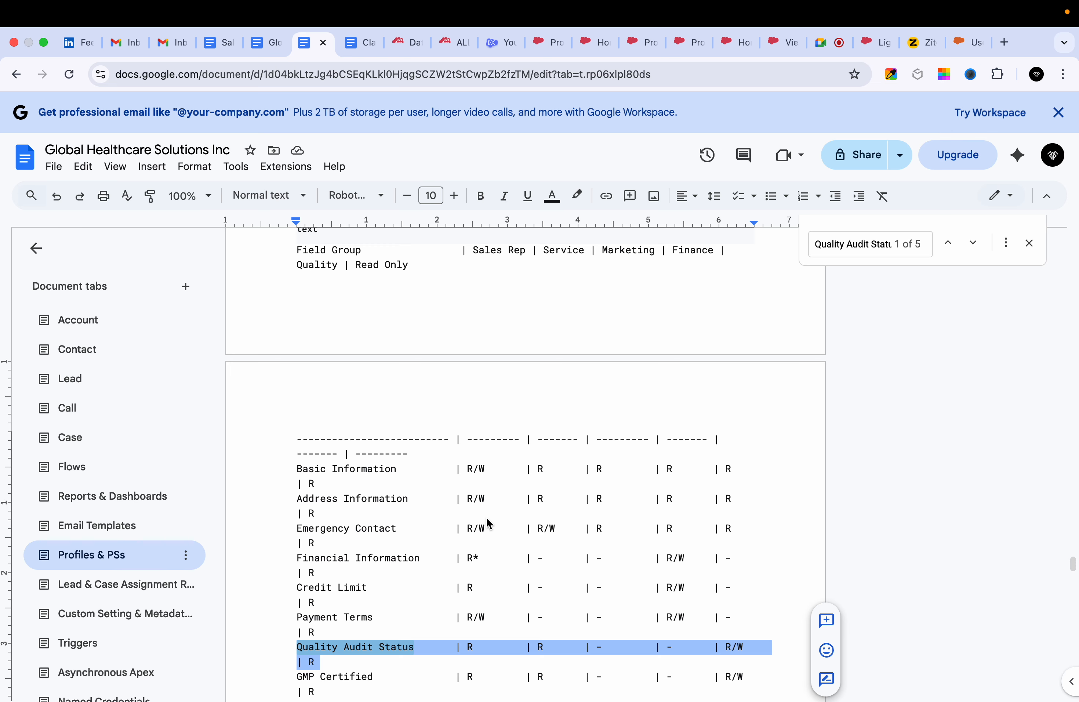
triple_click(477, 472)
triple_click(477, 471)
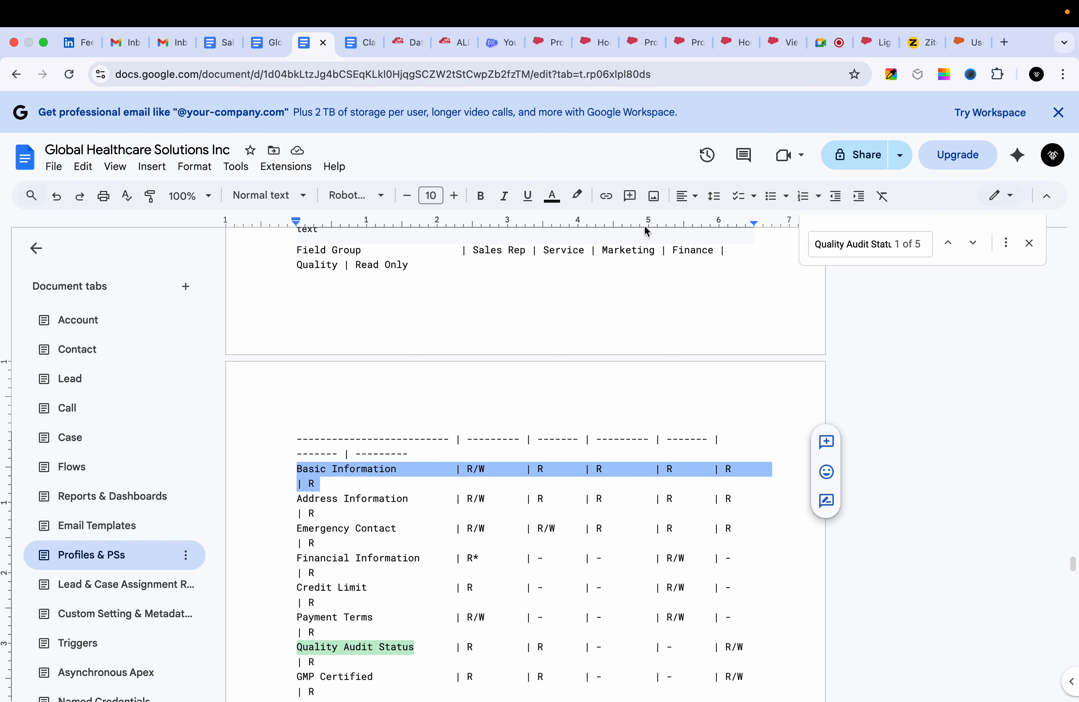
Switch to the Salesforce Sales app, open the Burlington Textiles Corp of America account and examine its detail fields.
left_click(644, 42)
left_click(599, 42)
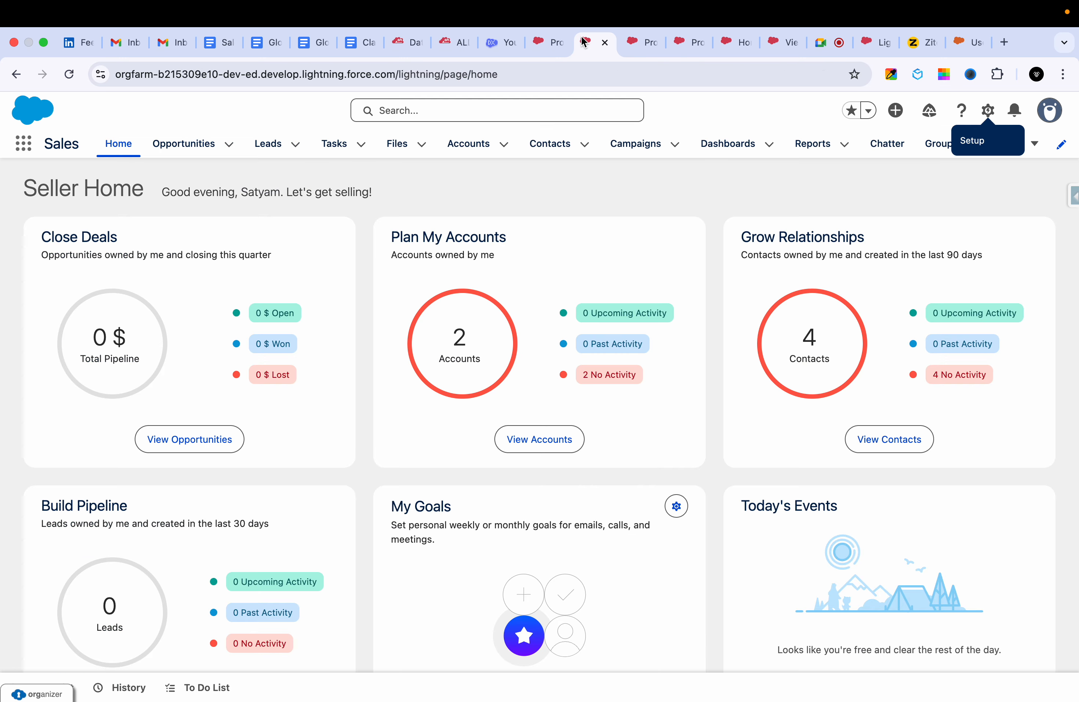
left_click(463, 142)
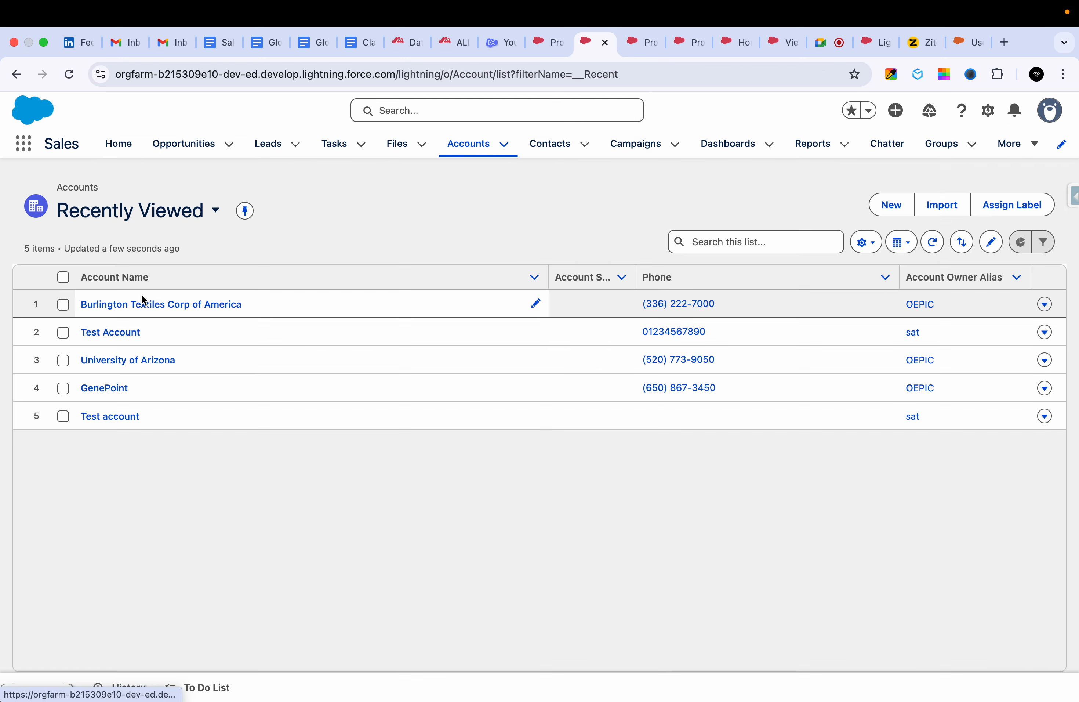
left_click(136, 304)
scroll(129, 376, "down", 5)
scroll(114, 377, "up", 1)
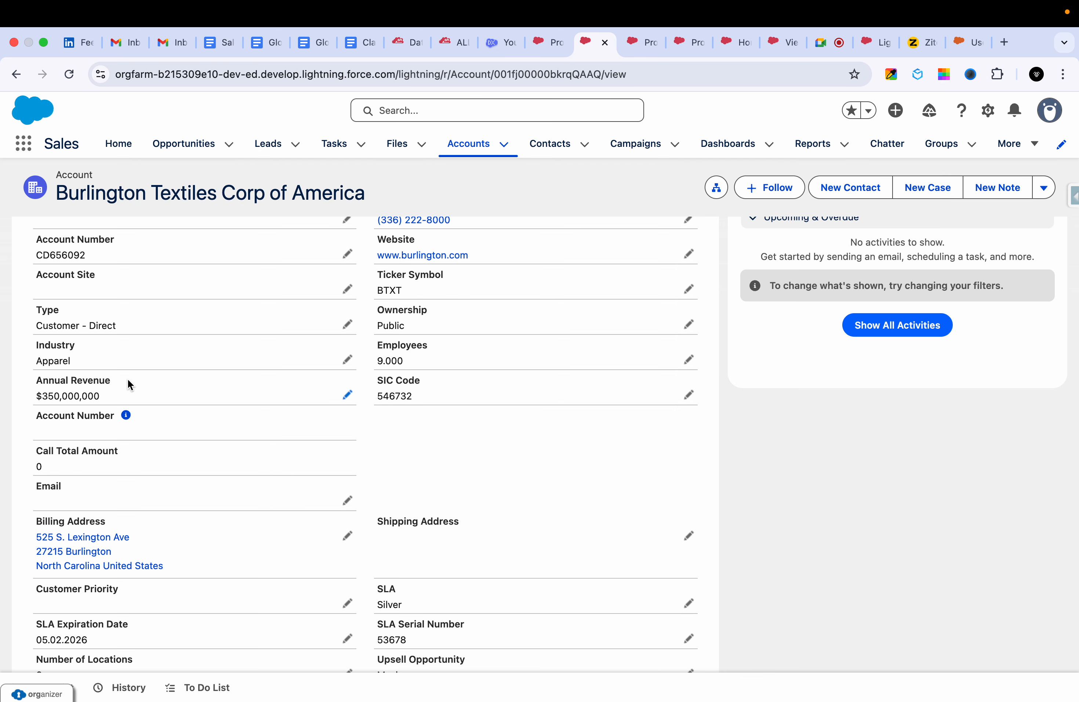
left_click(633, 42)
left_click(676, 42)
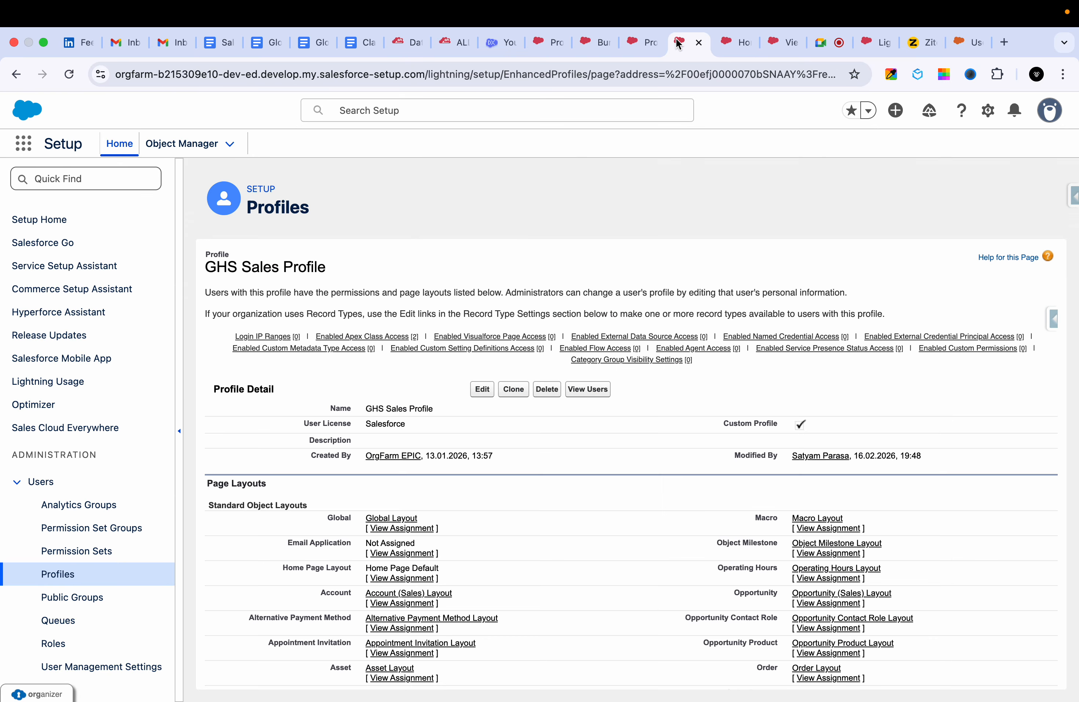
left_click(721, 43)
left_click(640, 42)
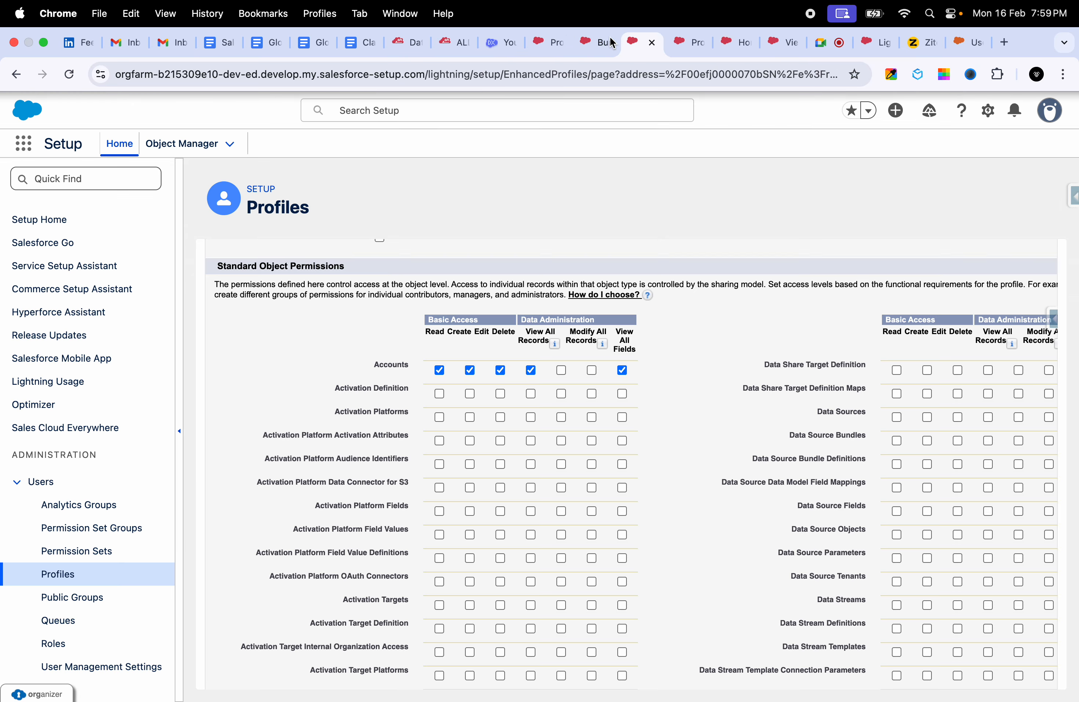
left_click(553, 45)
left_click(642, 42)
left_click(684, 43)
left_click(597, 41)
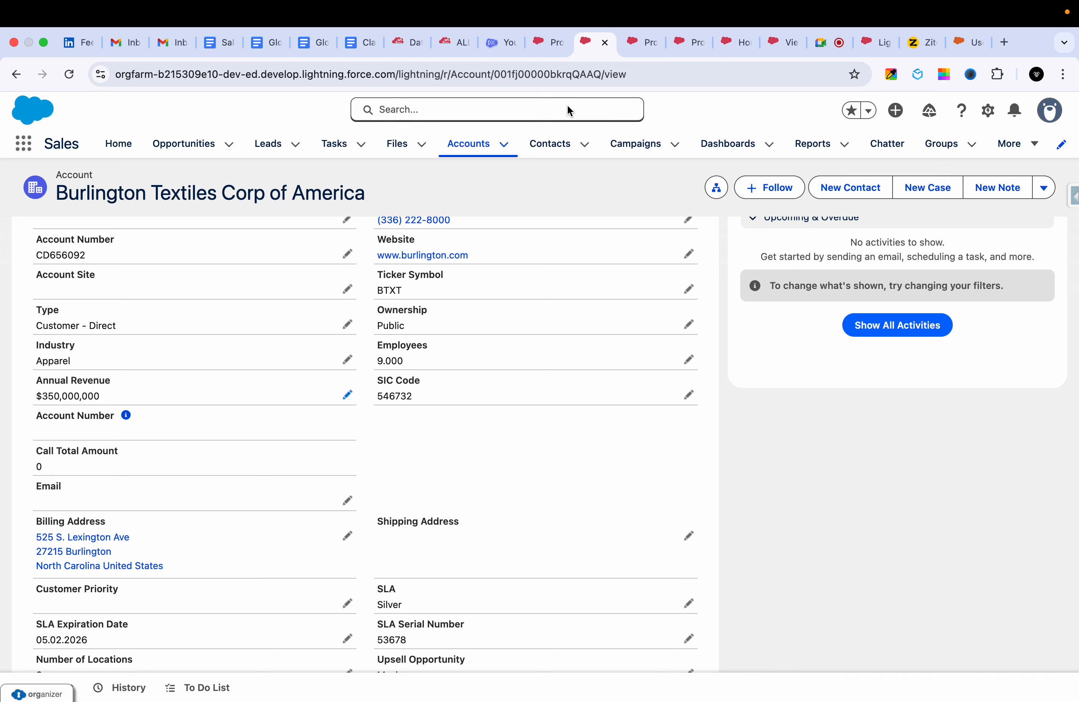
left_click(689, 42)
left_click(733, 41)
left_click(783, 42)
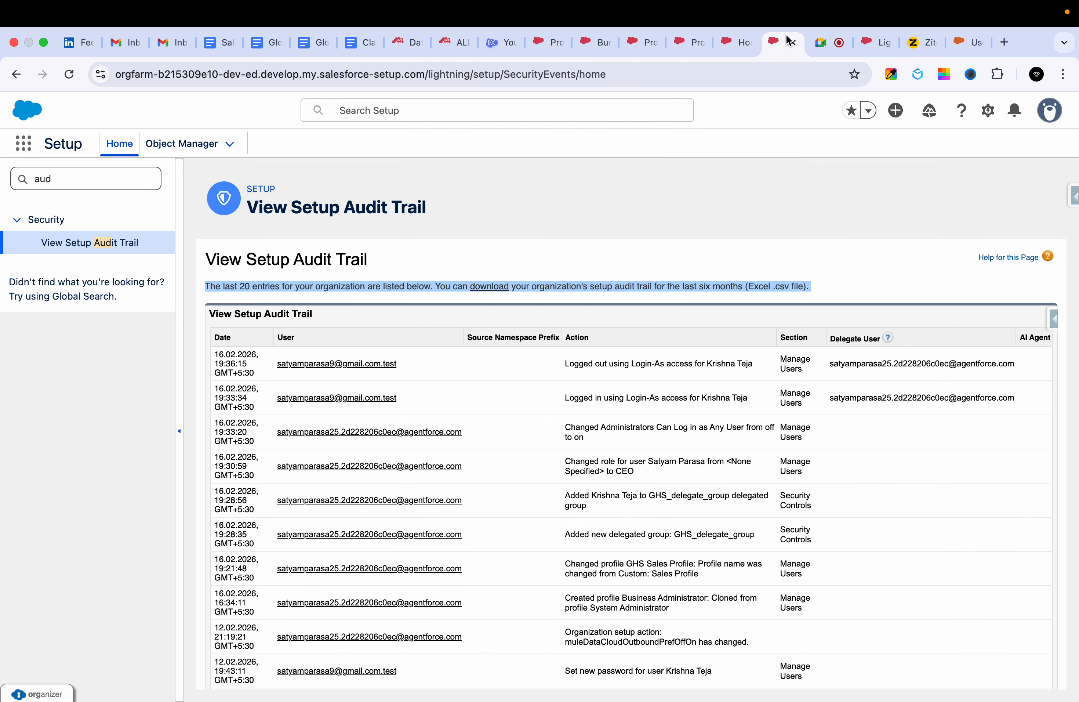
Clear the View All Fields permission for Accounts in the GHS Sales Profile and save the profile.
left_click(738, 45)
left_click(678, 46)
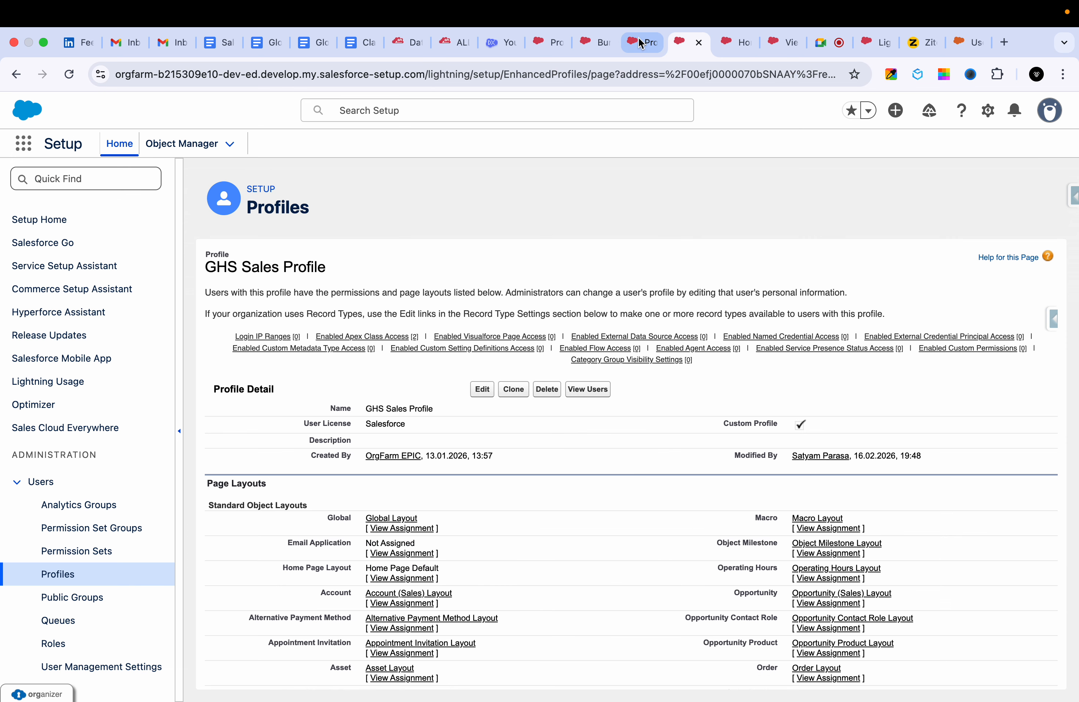
left_click(640, 42)
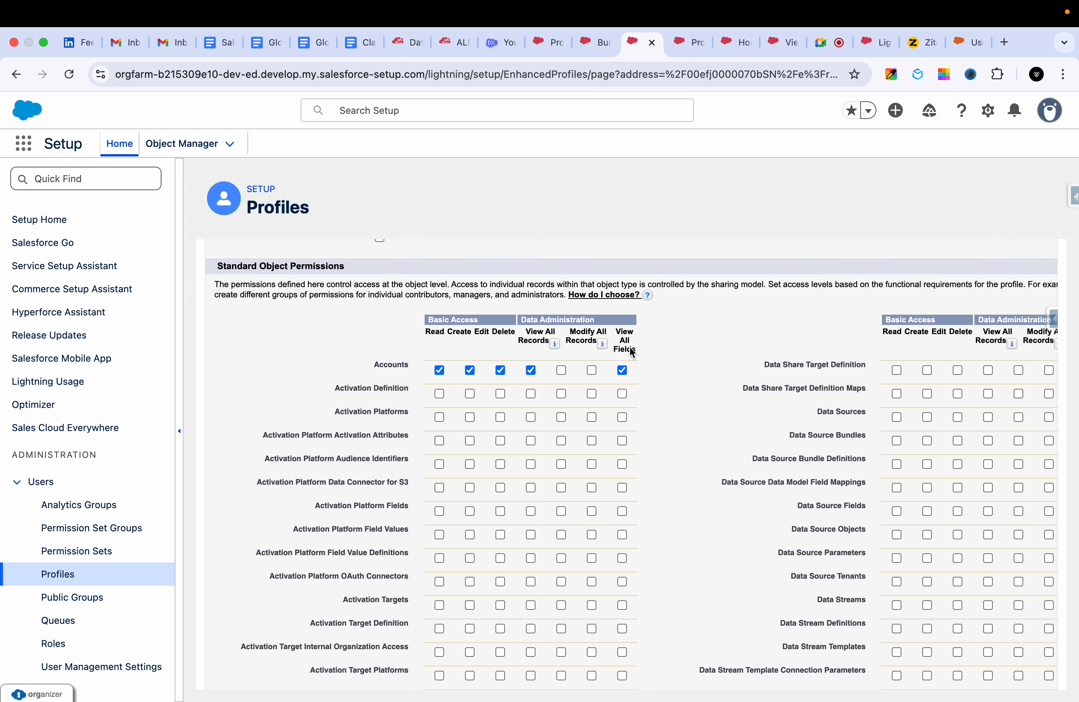
scroll(630, 347, "down", 1)
scroll(631, 351, "down", 1)
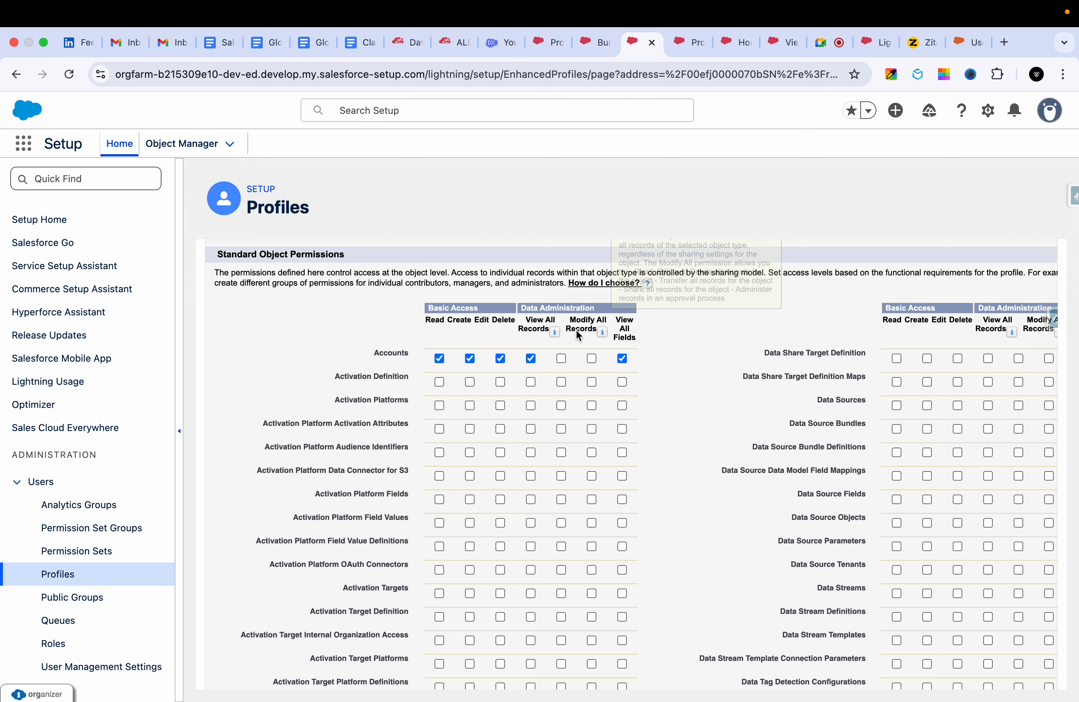
left_click(531, 359)
left_click(622, 358)
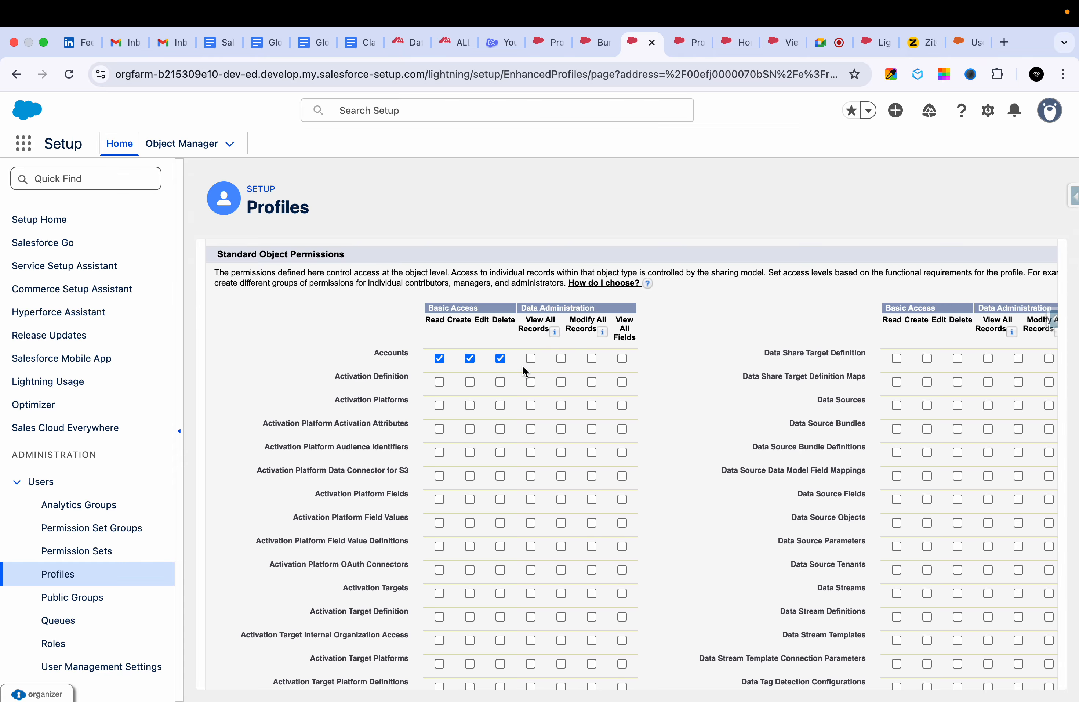
scroll(587, 341, "up", 15)
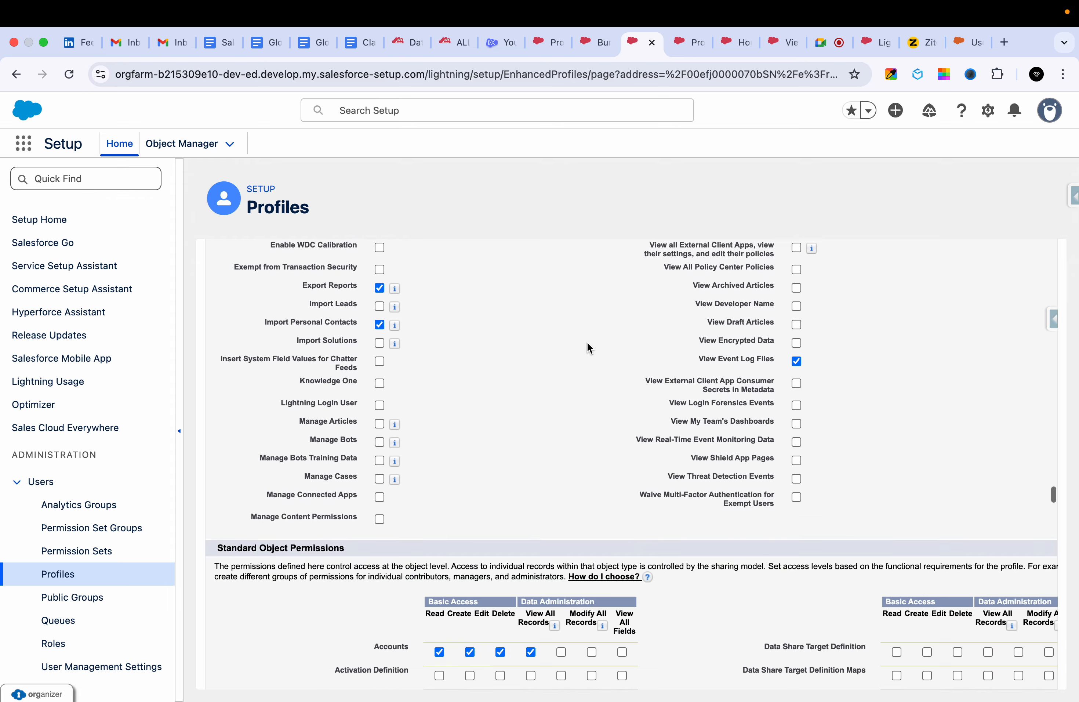
scroll(587, 343, "up", 20)
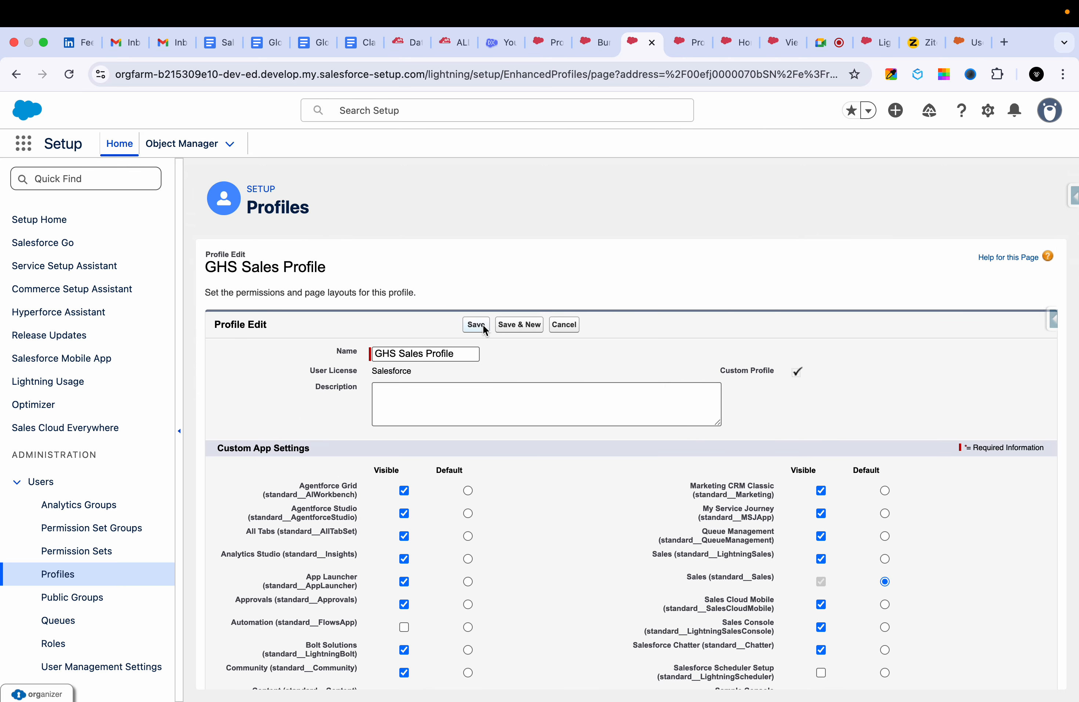
left_click(474, 325)
Examine the detail fields of the Burlington Textiles Corp of America account, including its SLA fields.
left_click(540, 43)
left_click(586, 44)
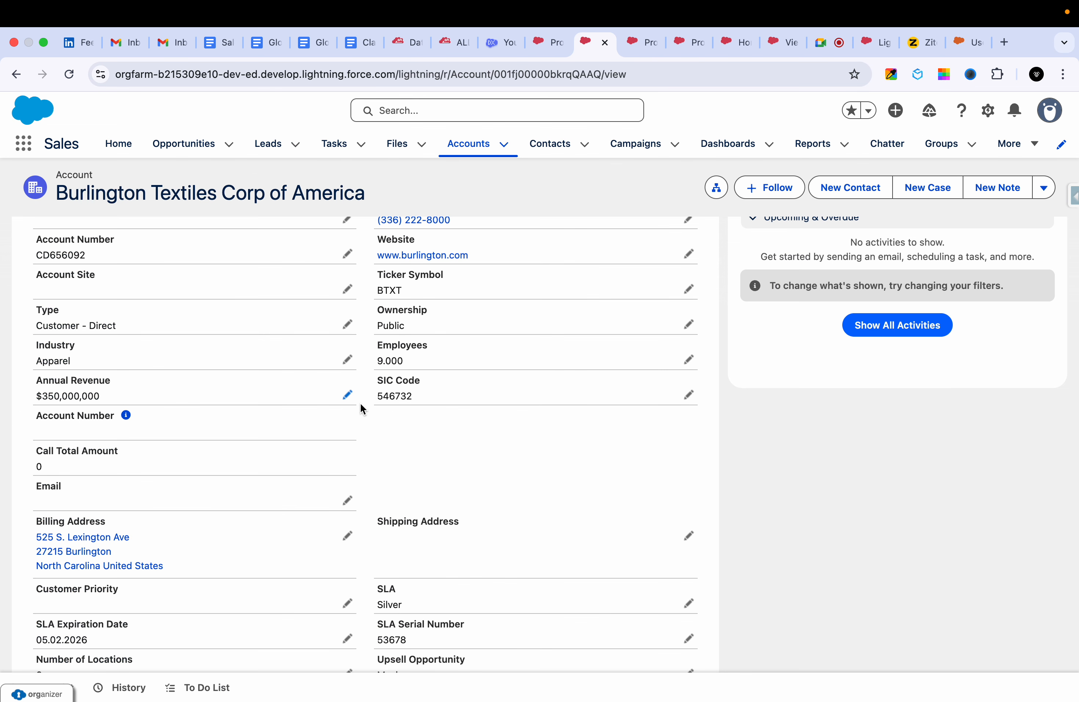
scroll(361, 403, "down", 3)
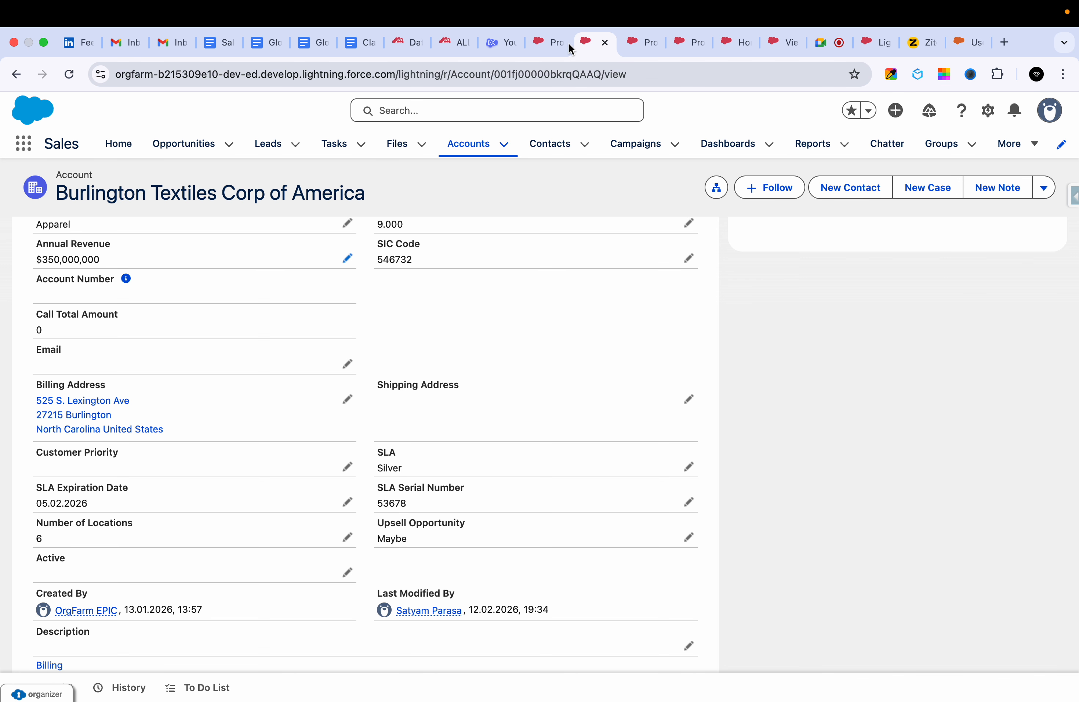
Look through the GHS Sales Profile edit page for field-level security settings, searching for "field".
left_click(638, 43)
scroll(569, 461, "up", 15)
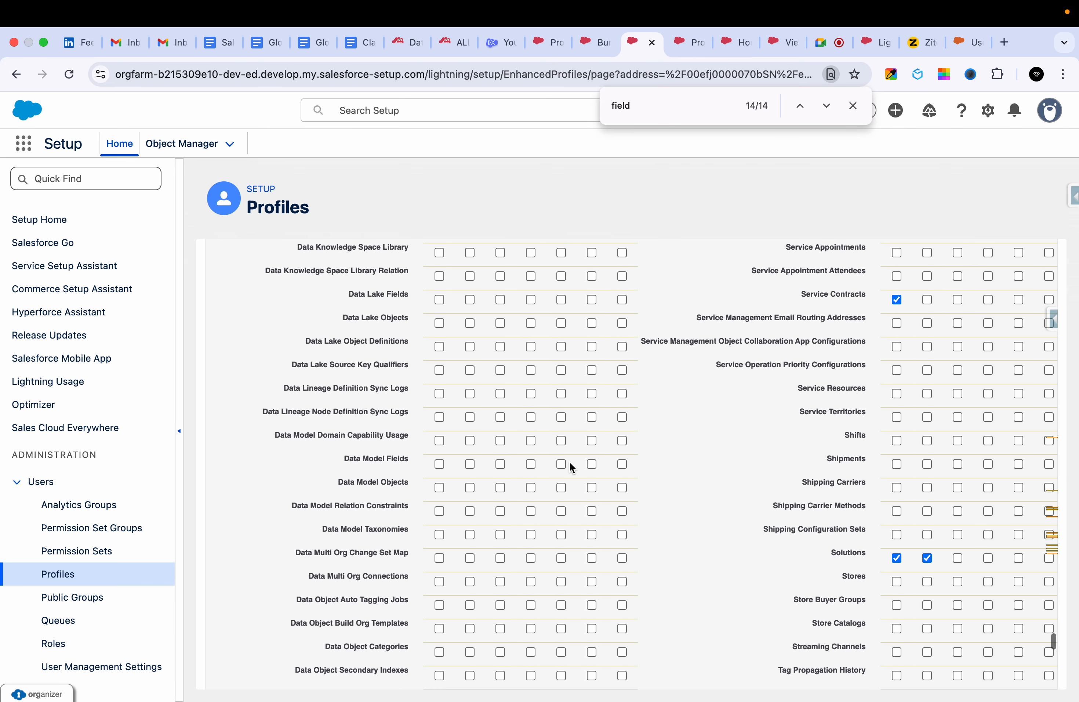
scroll(569, 461, "up", 20)
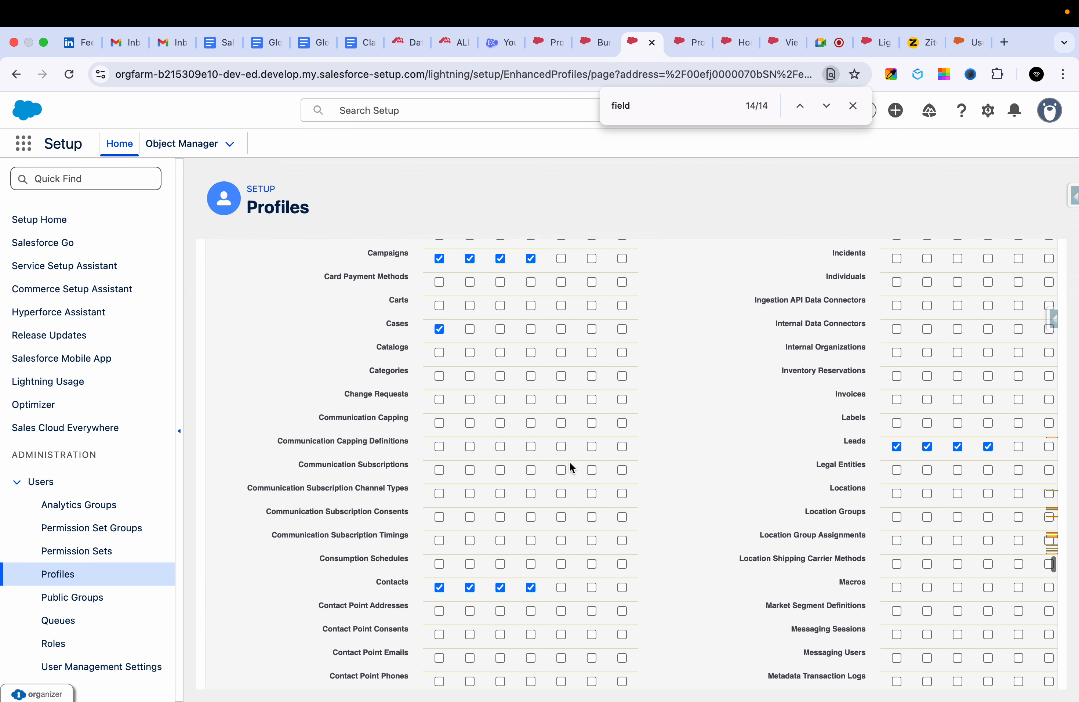
scroll(569, 461, "up", 15)
scroll(569, 461, "down", 6)
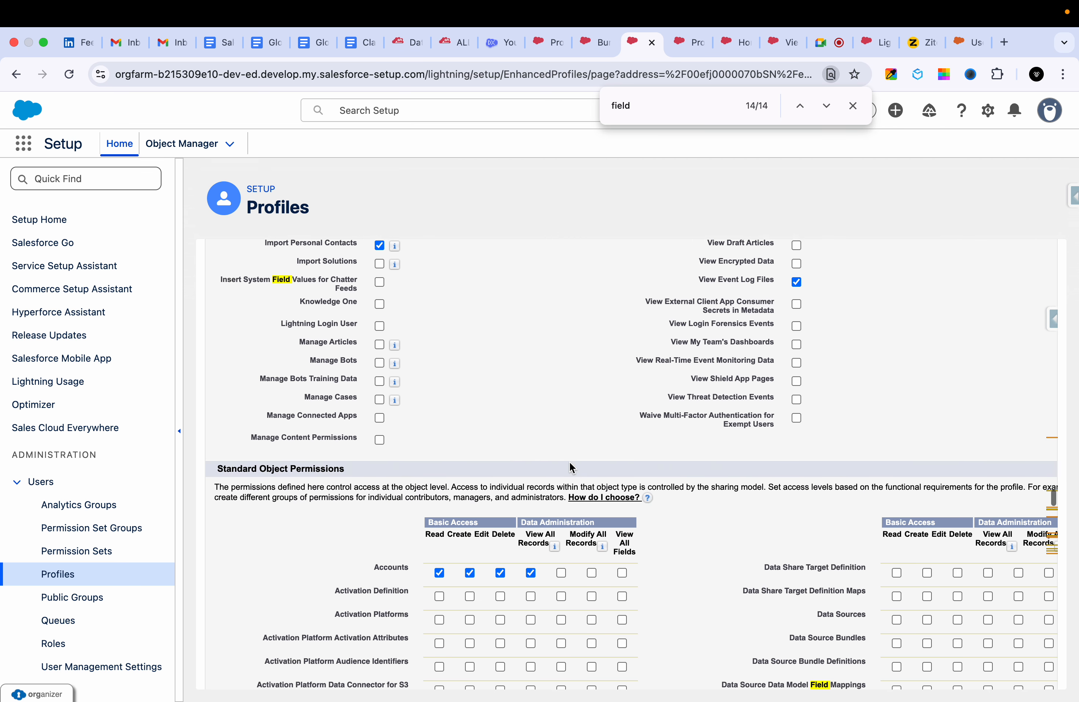
scroll(569, 461, "up", 20)
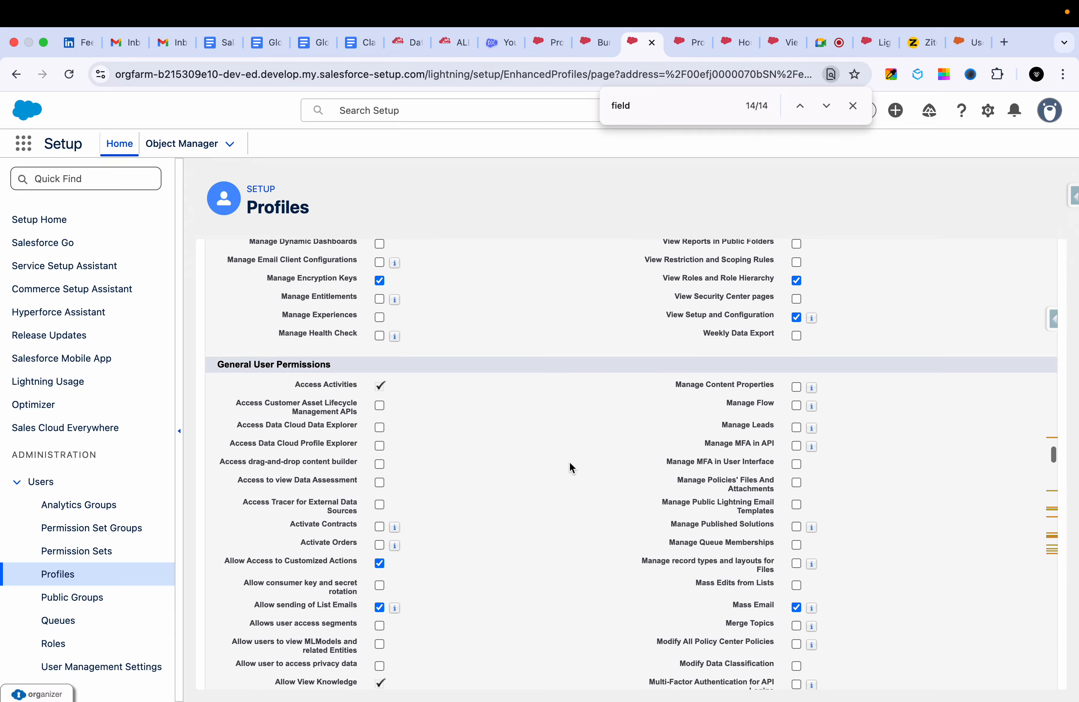
scroll(570, 464, "up", 20)
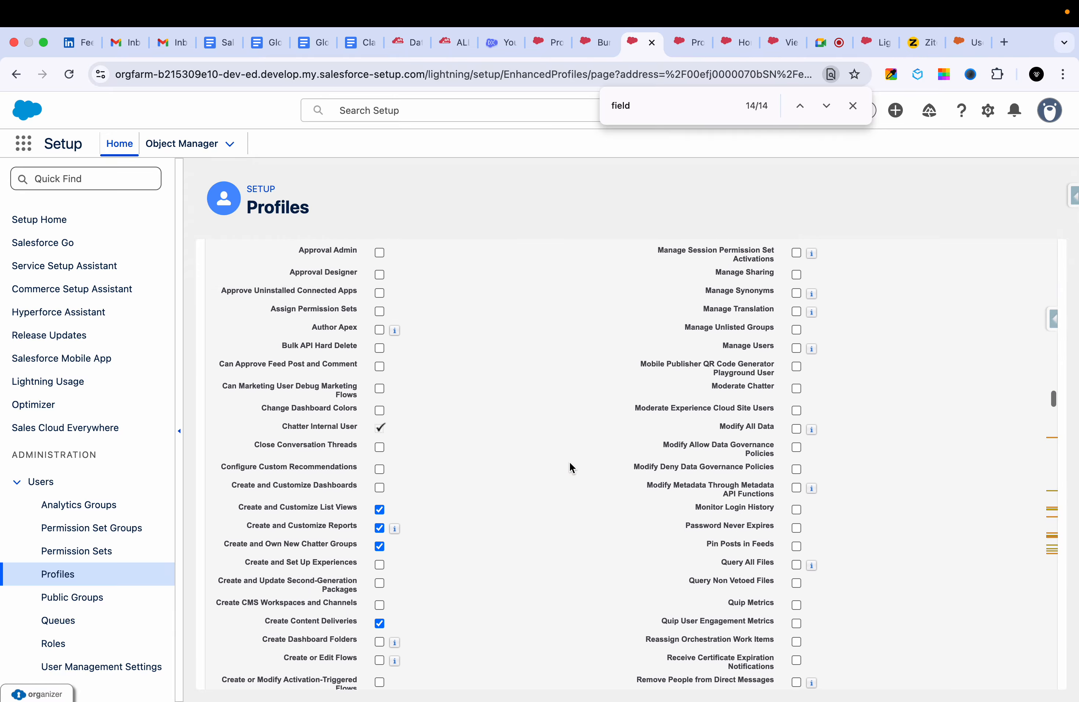
scroll(570, 465, "up", 20)
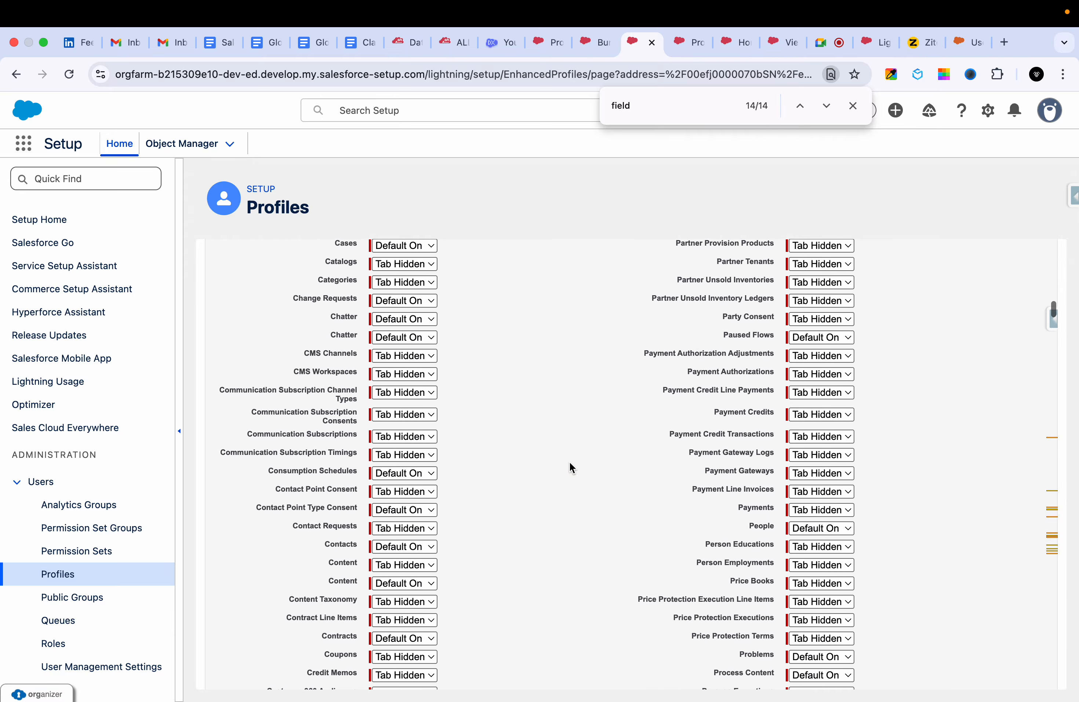
scroll(569, 460, "up", 20)
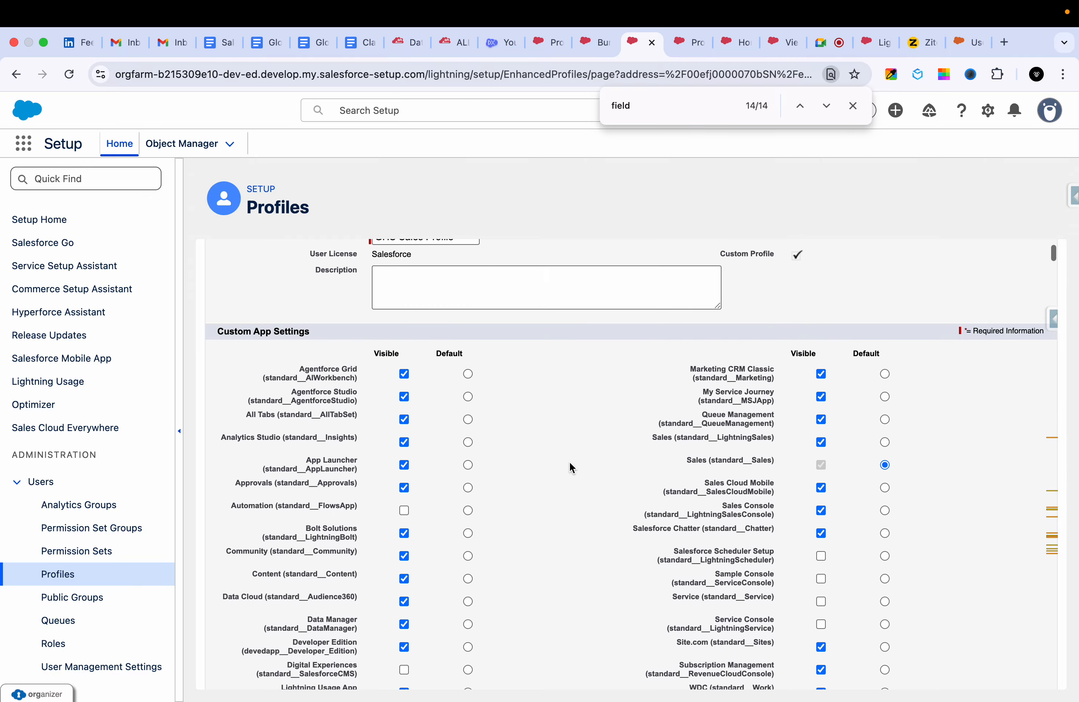
scroll(569, 461, "down", 20)
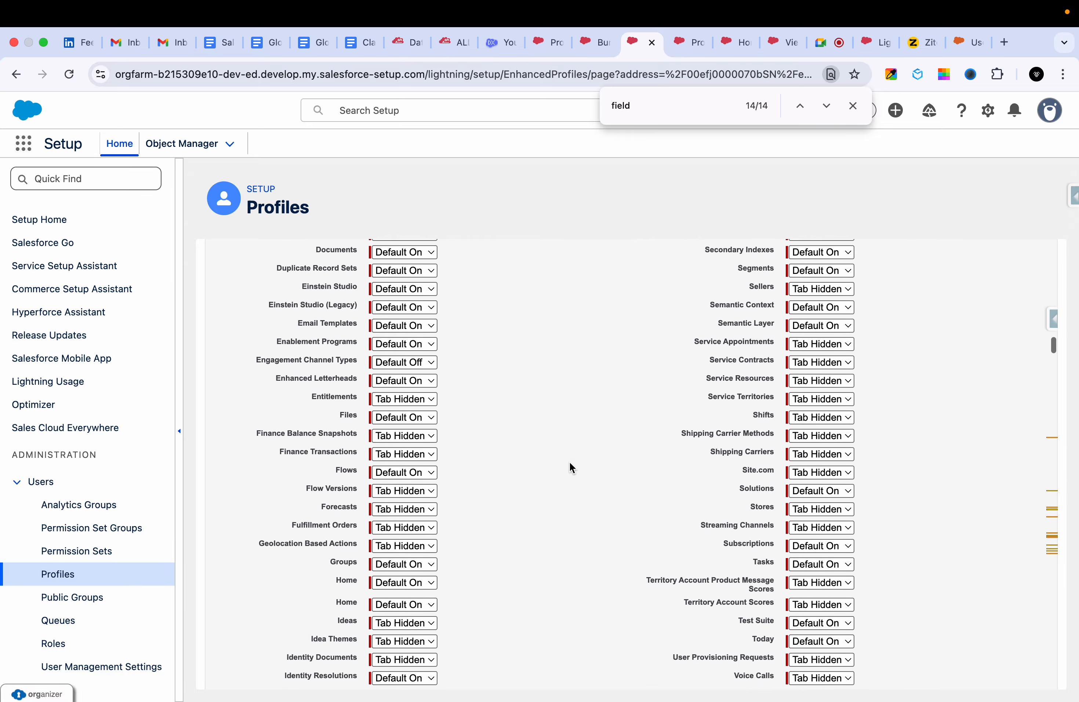
scroll(569, 461, "up", 8)
scroll(569, 461, "down", 5)
Search the GHS Sales Profile detail page for "field" and locate its Standard Field-Level Security section.
left_click(661, 105)
key("Return")
key("Return")
key("Return")
key("Return")
key("Return")
key("Return")
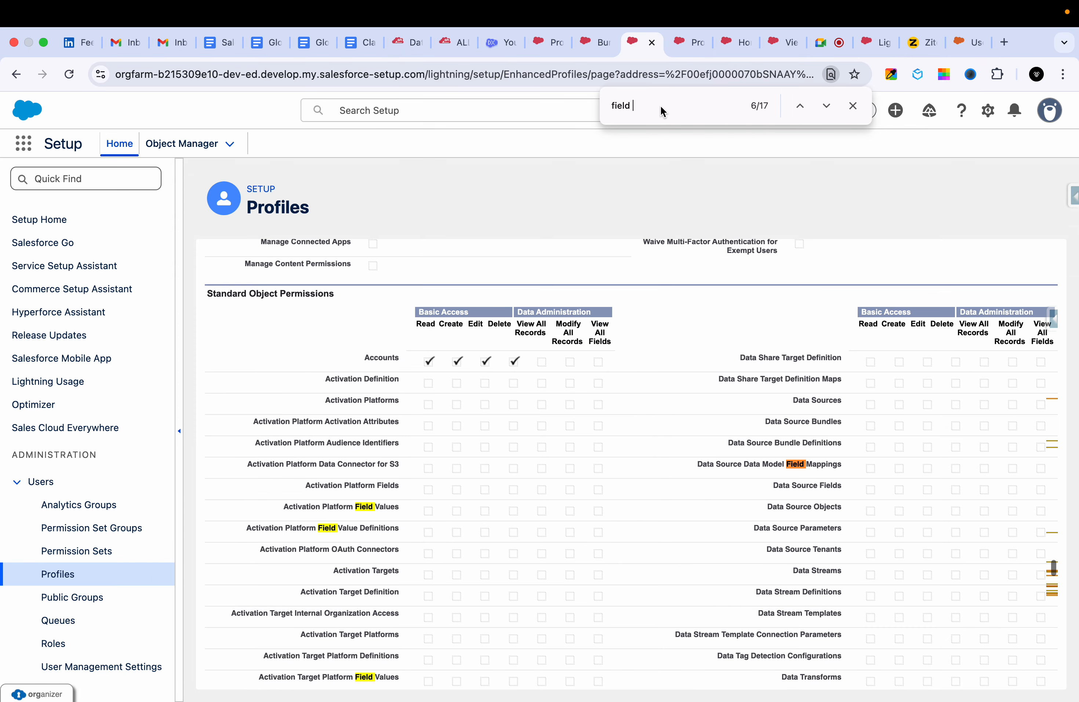
scroll(485, 473, "down", 20)
scroll(485, 473, "down", 20)
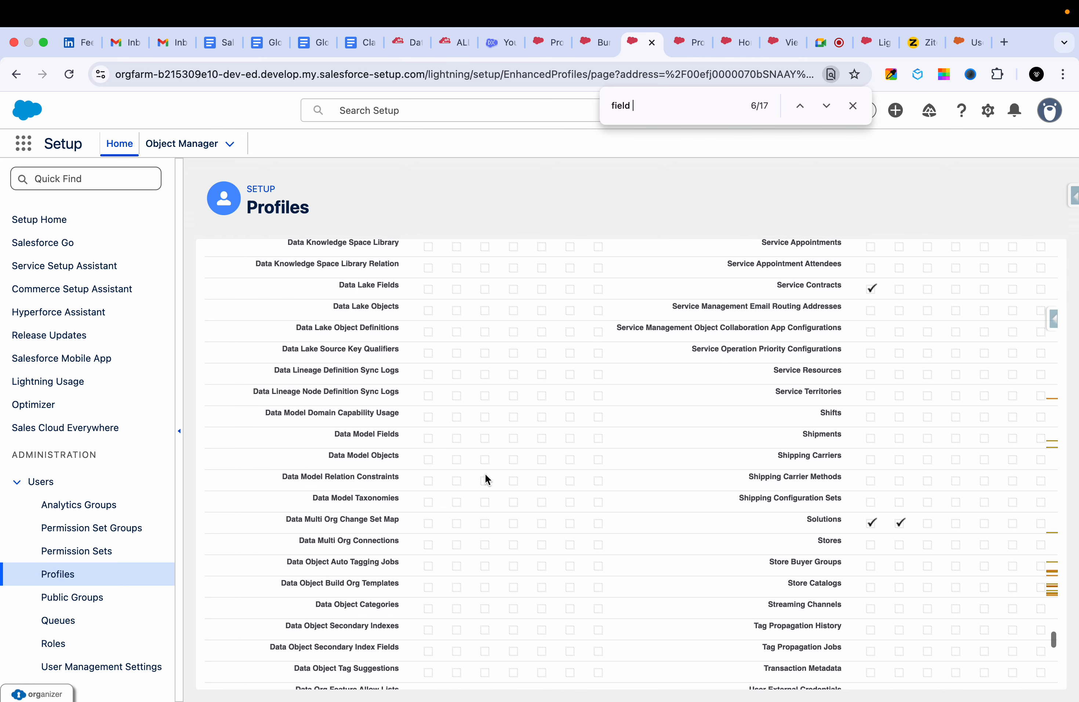
scroll(485, 473, "down", 10)
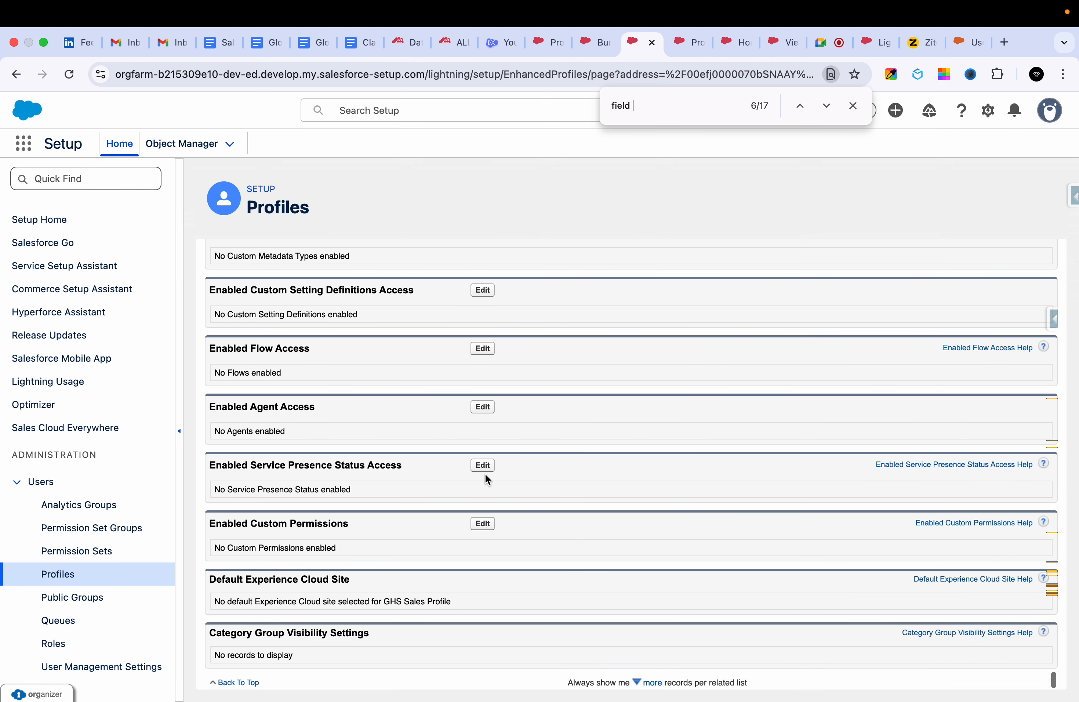
scroll(485, 473, "up", 20)
scroll(484, 473, "up", 20)
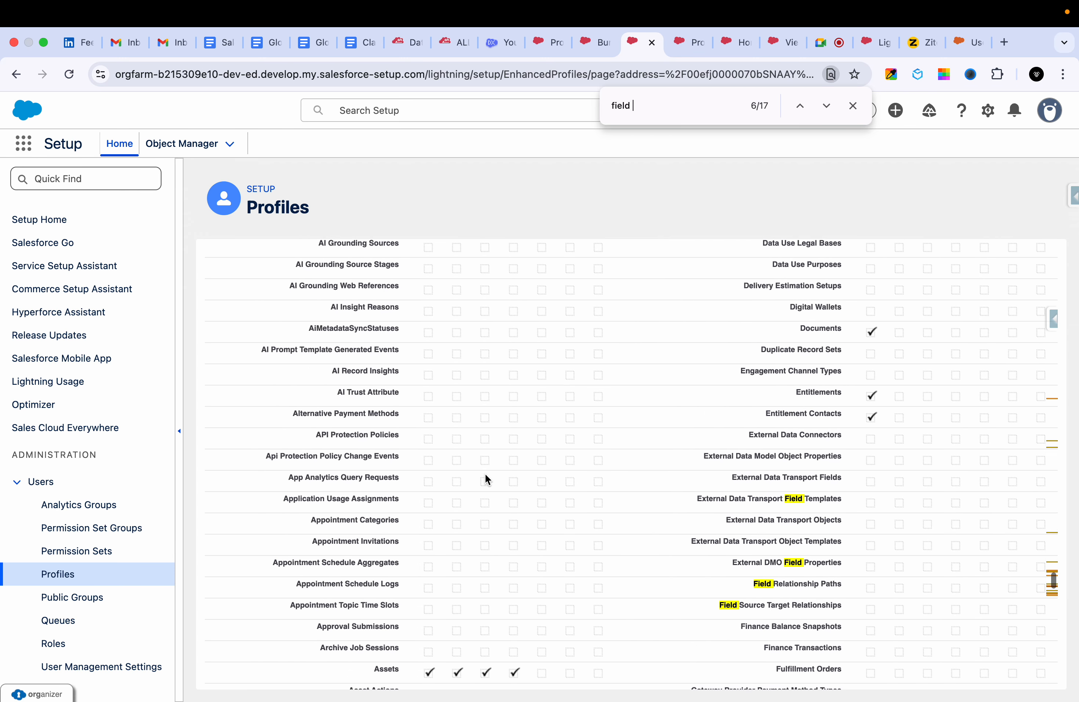
scroll(485, 473, "up", 20)
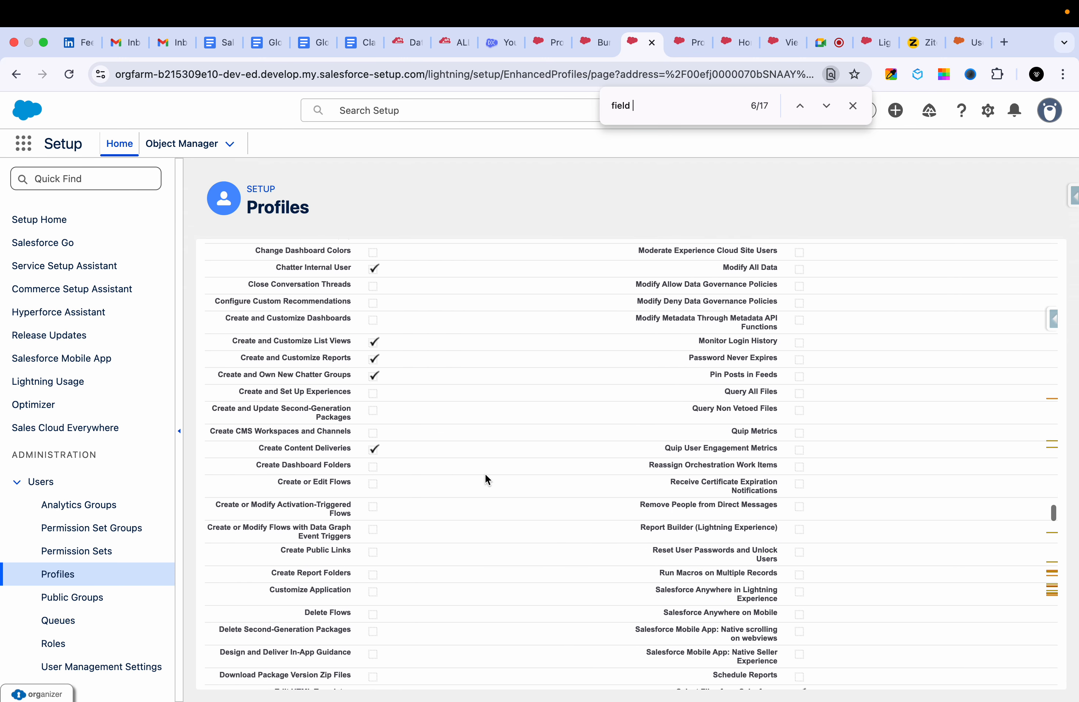
scroll(485, 473, "up", 20)
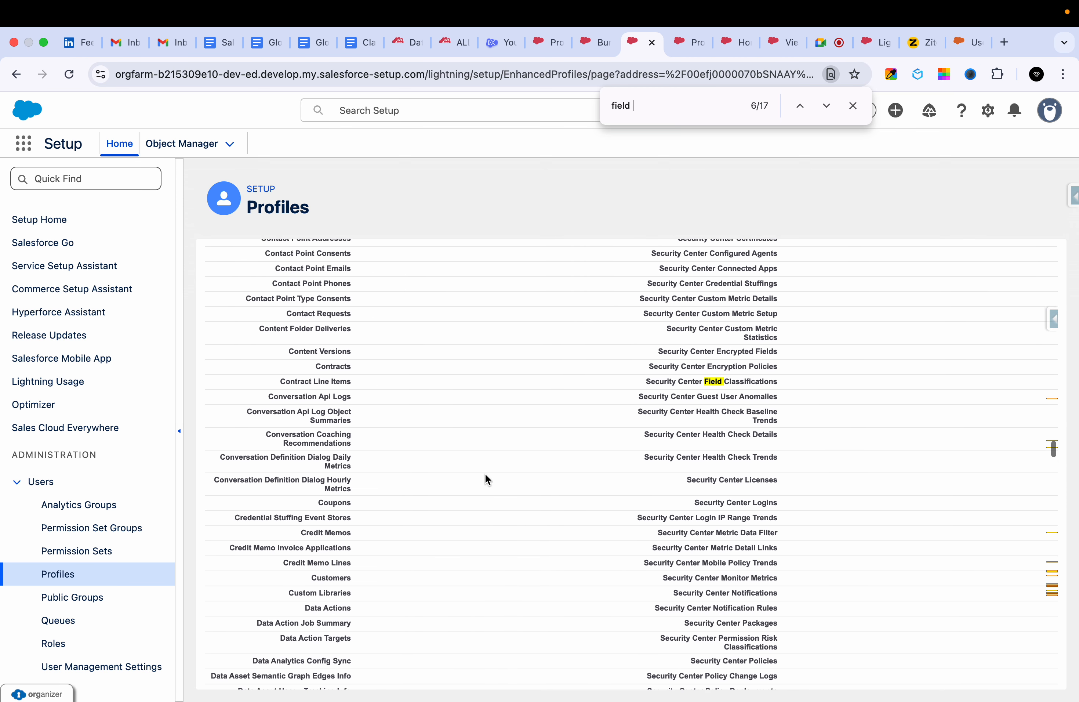
scroll(485, 473, "up", 20)
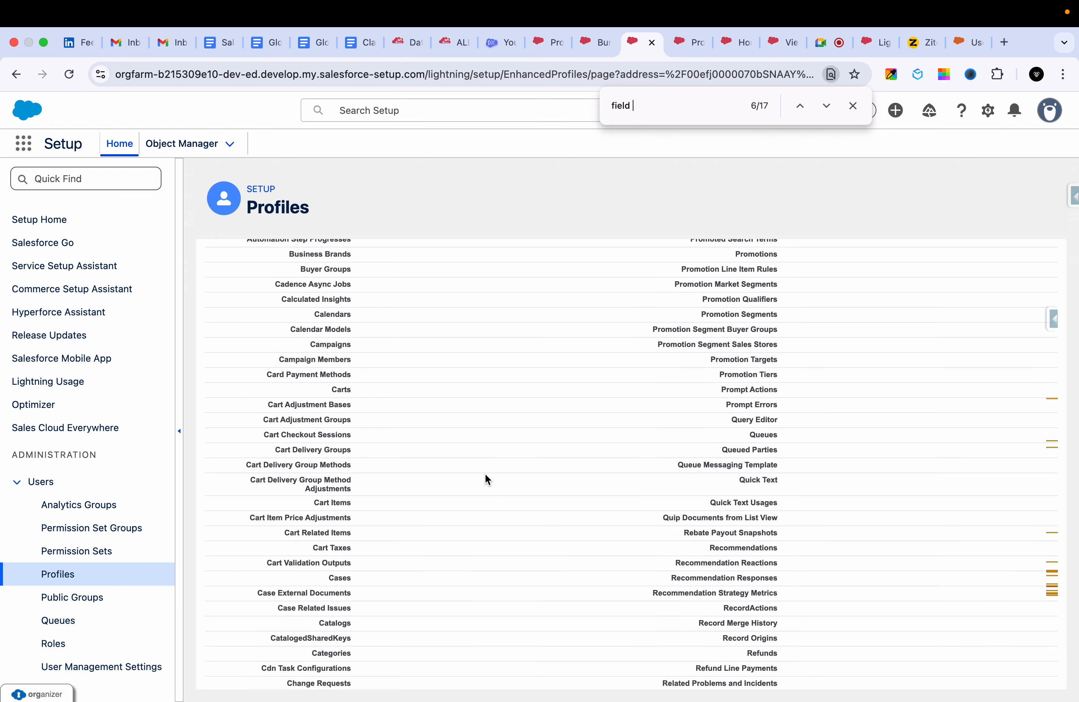
scroll(484, 473, "up", 20)
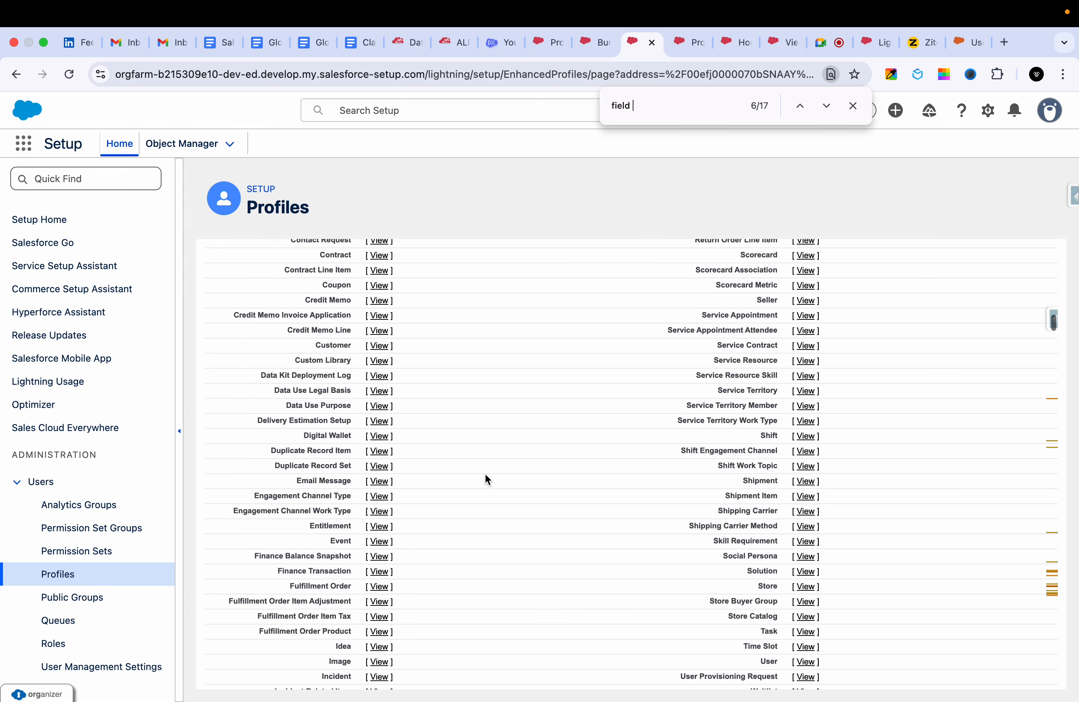
scroll(486, 477, "up", 15)
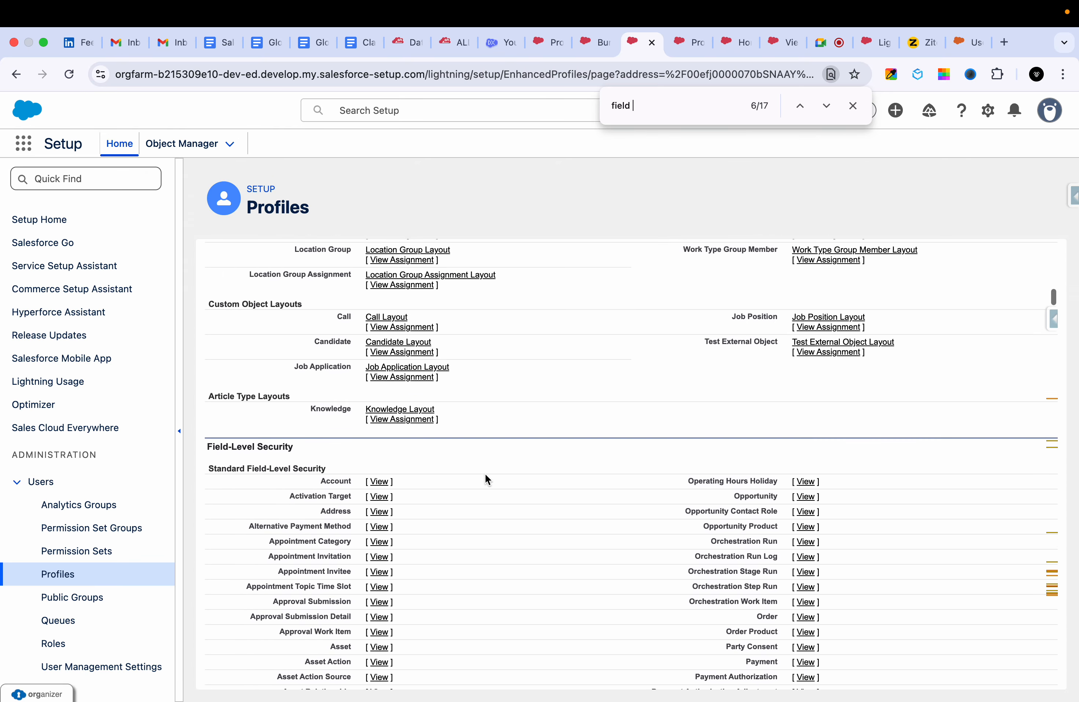
Remove read access to SLA Expiration Date in the GHS Sales Profile's Account field-level security, save, and return to the profile.
left_click(379, 482)
left_click(479, 292)
key("super+f")
type("sla")
scroll(739, 508, "up", 10)
scroll(739, 507, "down", 10)
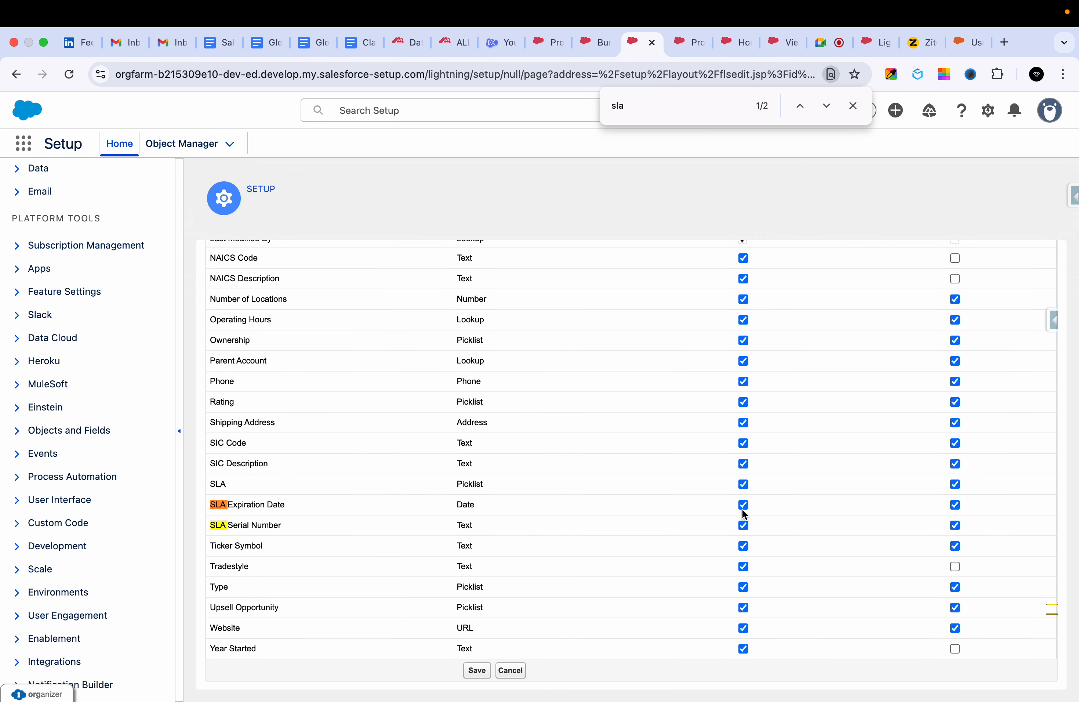
left_click(743, 505)
left_click(477, 669)
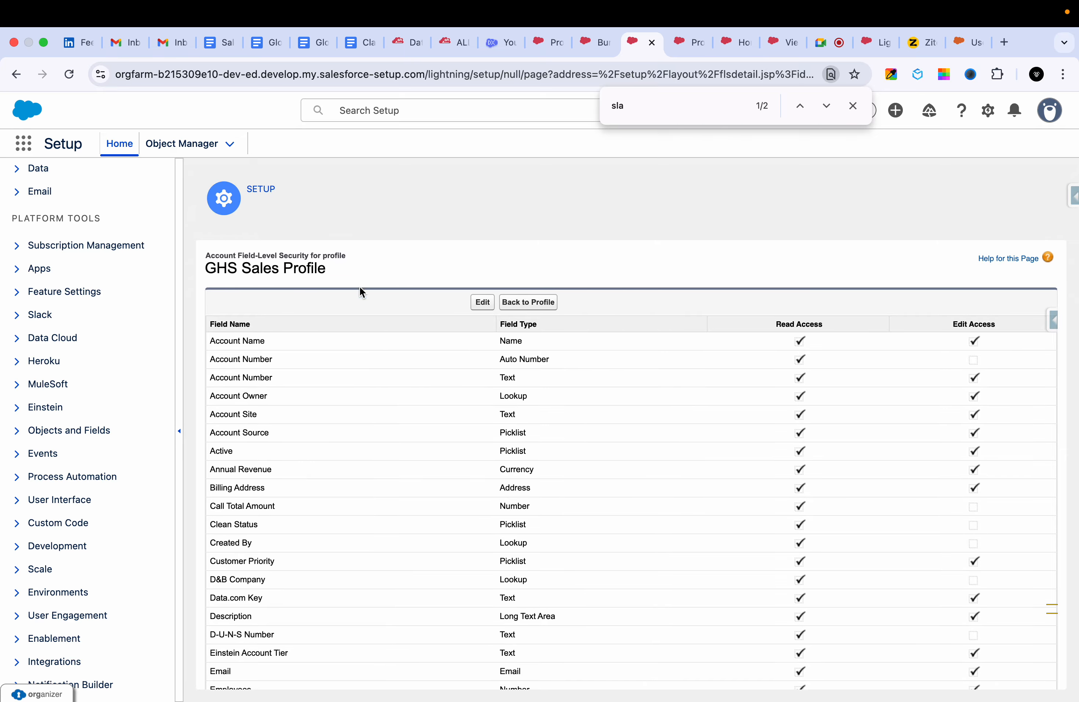
left_click(543, 304)
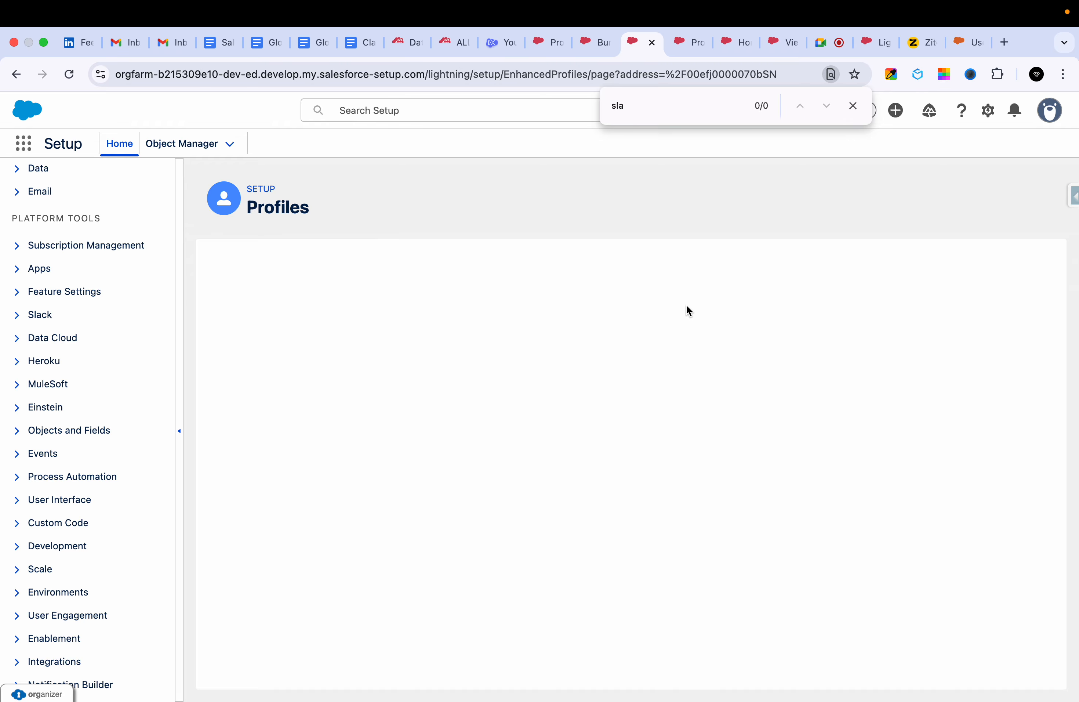
Search Setup for the sales test user by name, open the user record and log in as that user.
left_click(438, 105)
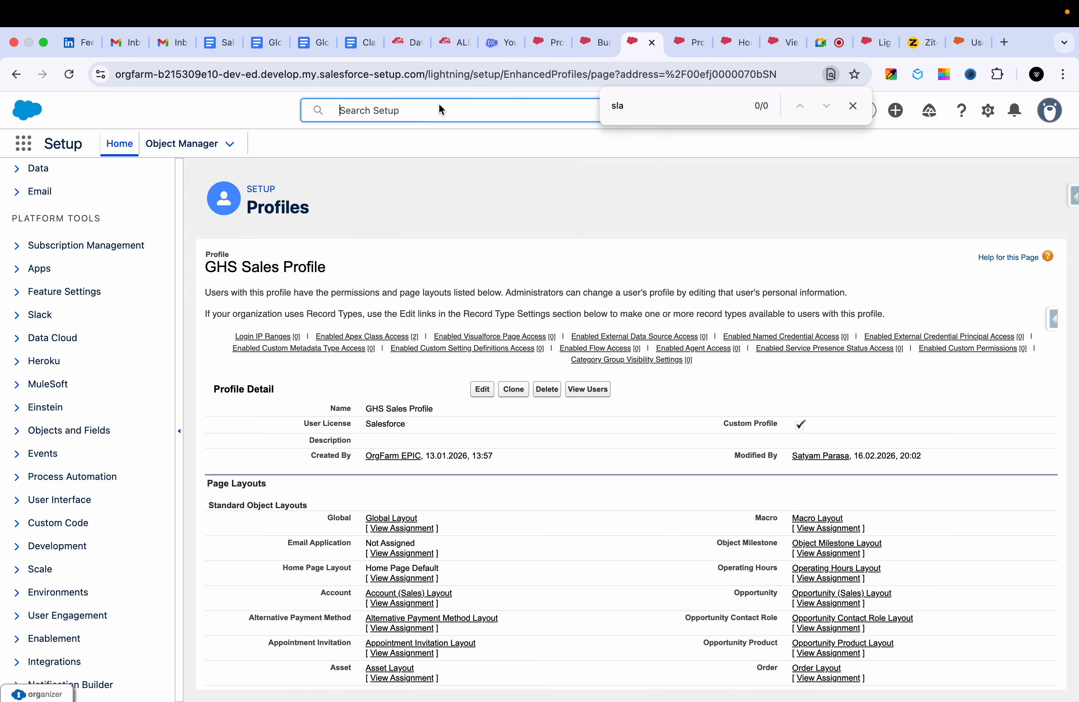
left_click(428, 107)
type("krish")
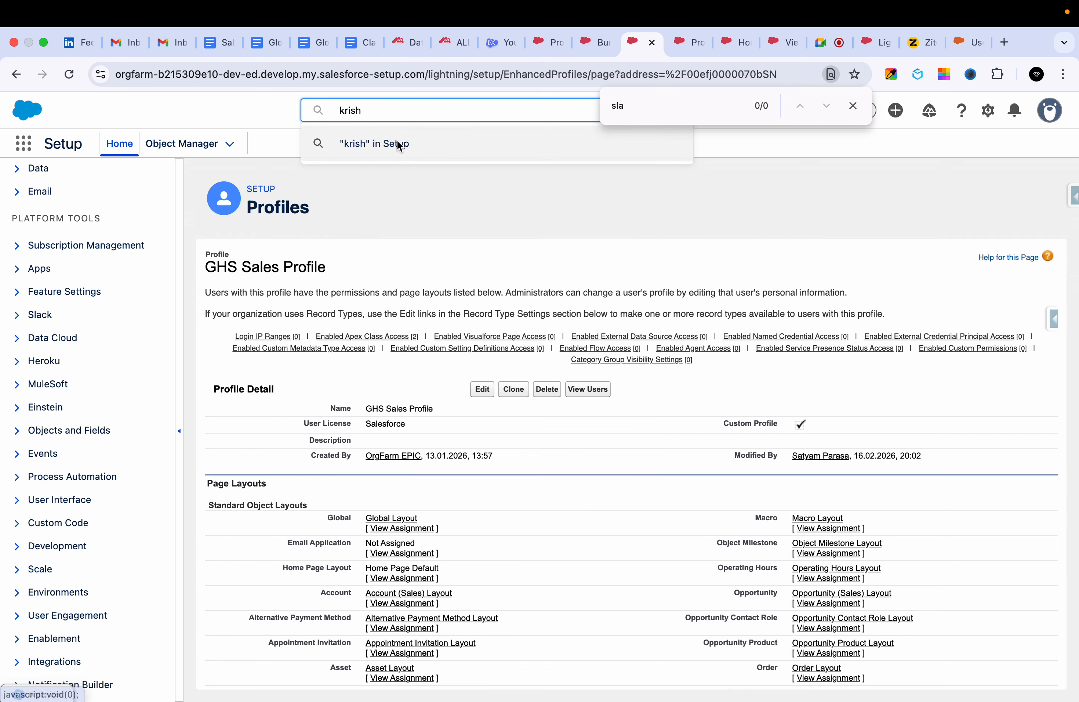
left_click(398, 143)
left_click(382, 191)
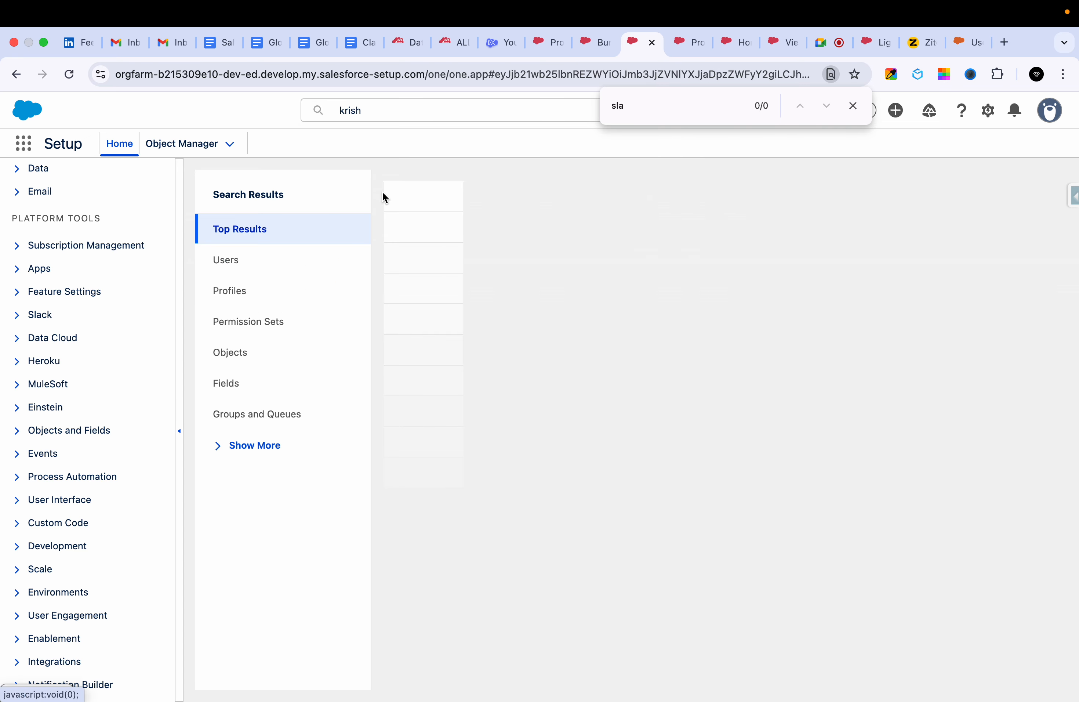
left_click(681, 453)
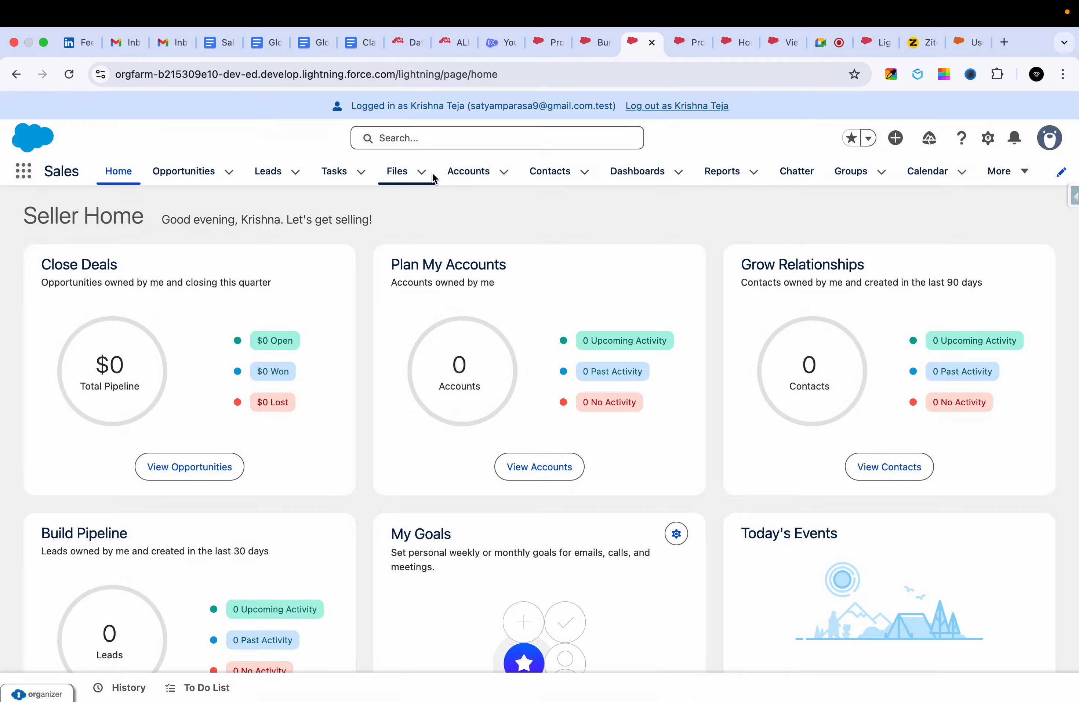
Display the All Accounts list view in the Sales app as the sales test user.
left_click(454, 179)
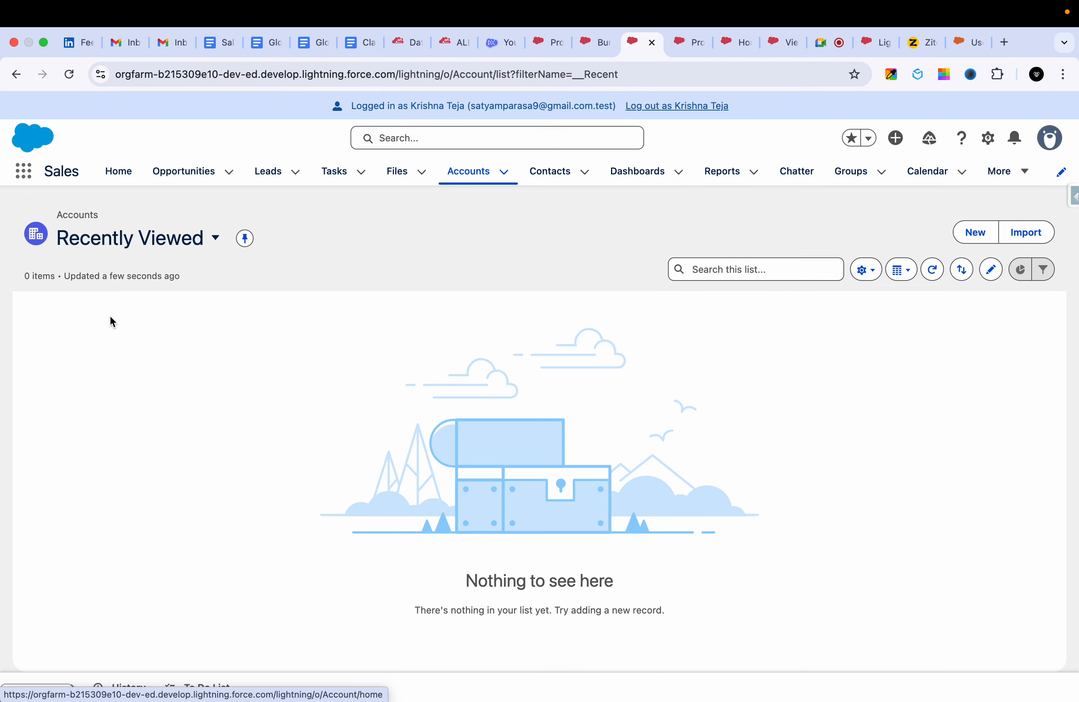
left_click(192, 238)
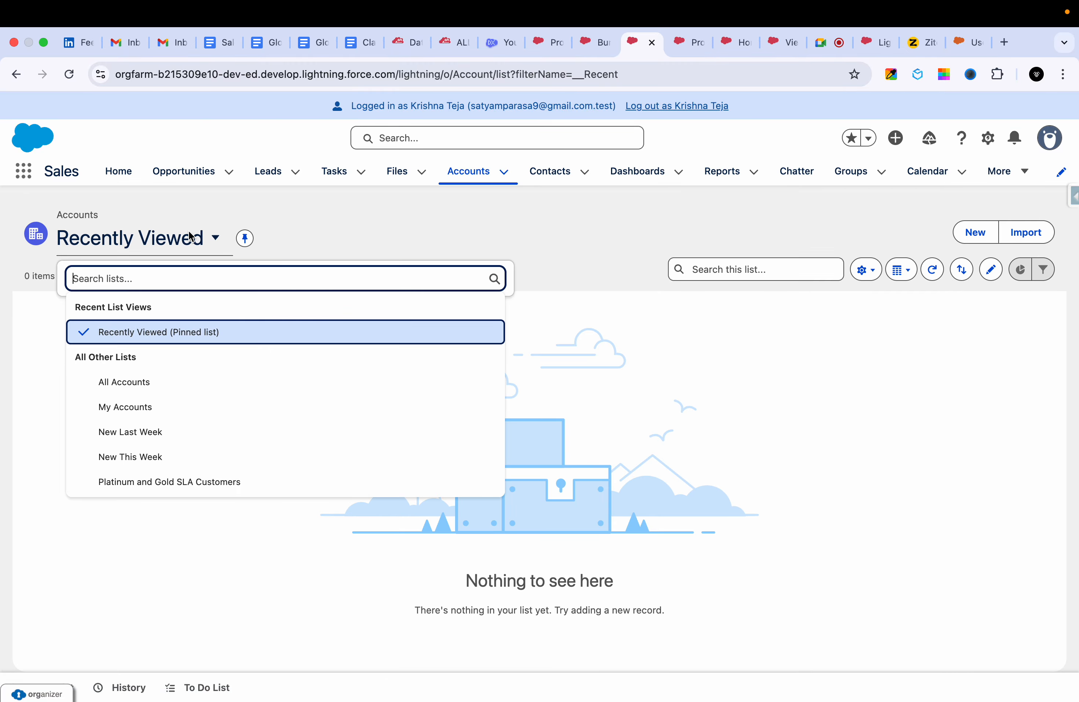
left_click(132, 384)
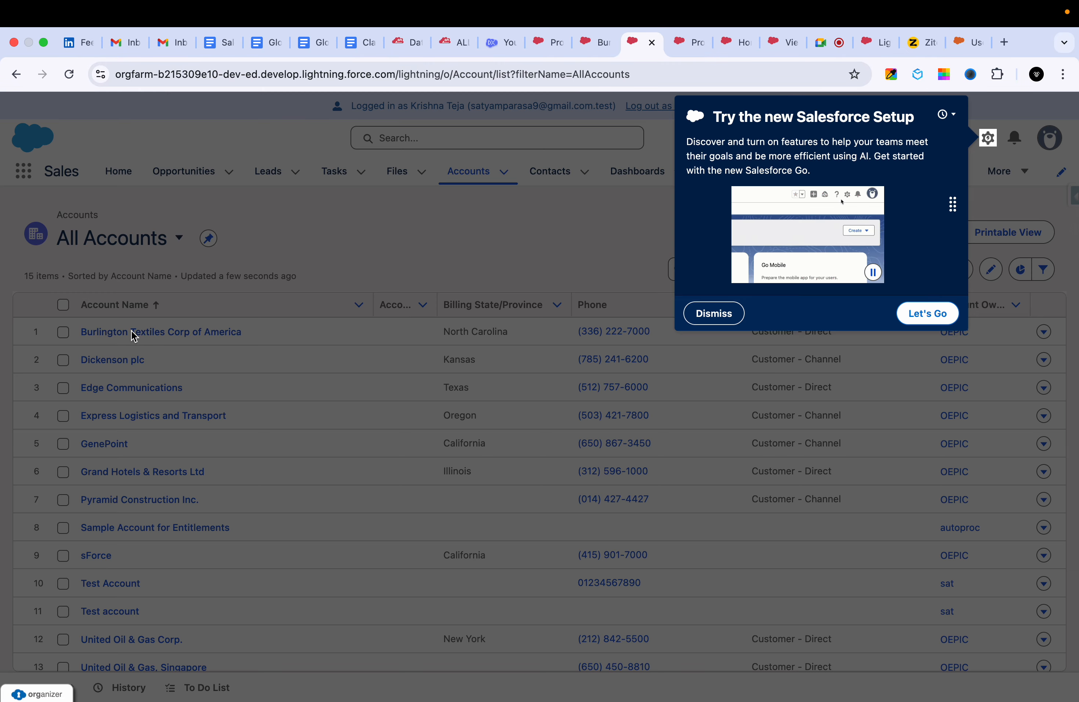
Open the Burlington Textiles Corp of America account and examine its Details for the SLA Expiration Date field.
left_click(712, 314)
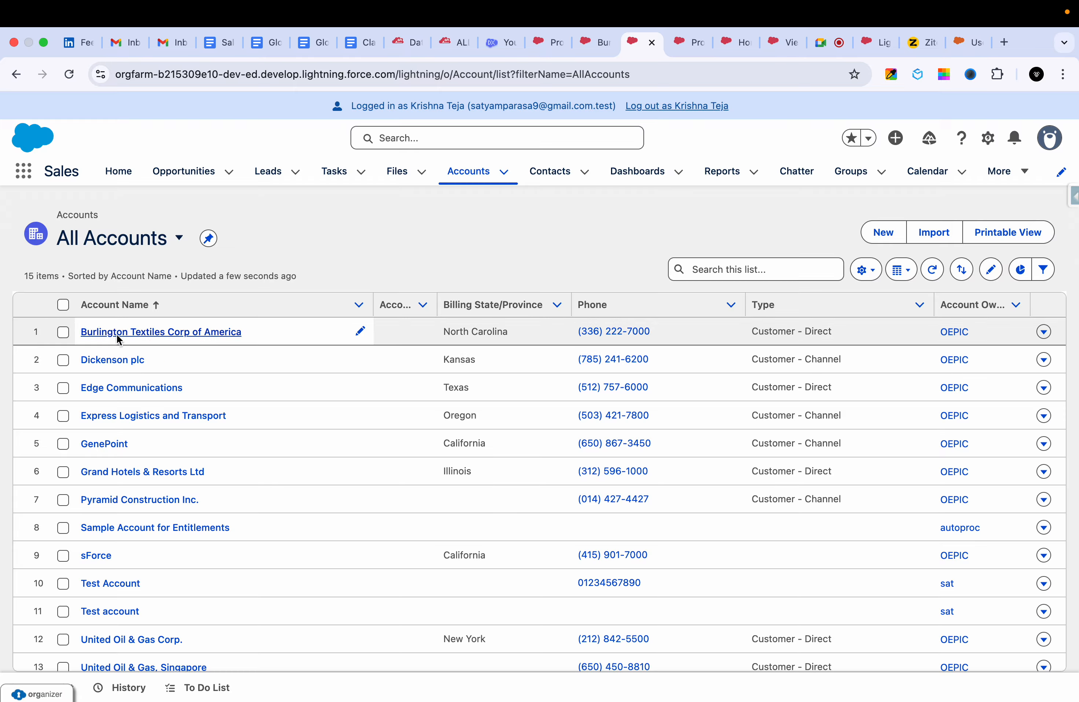
left_click(114, 330)
left_click(142, 347)
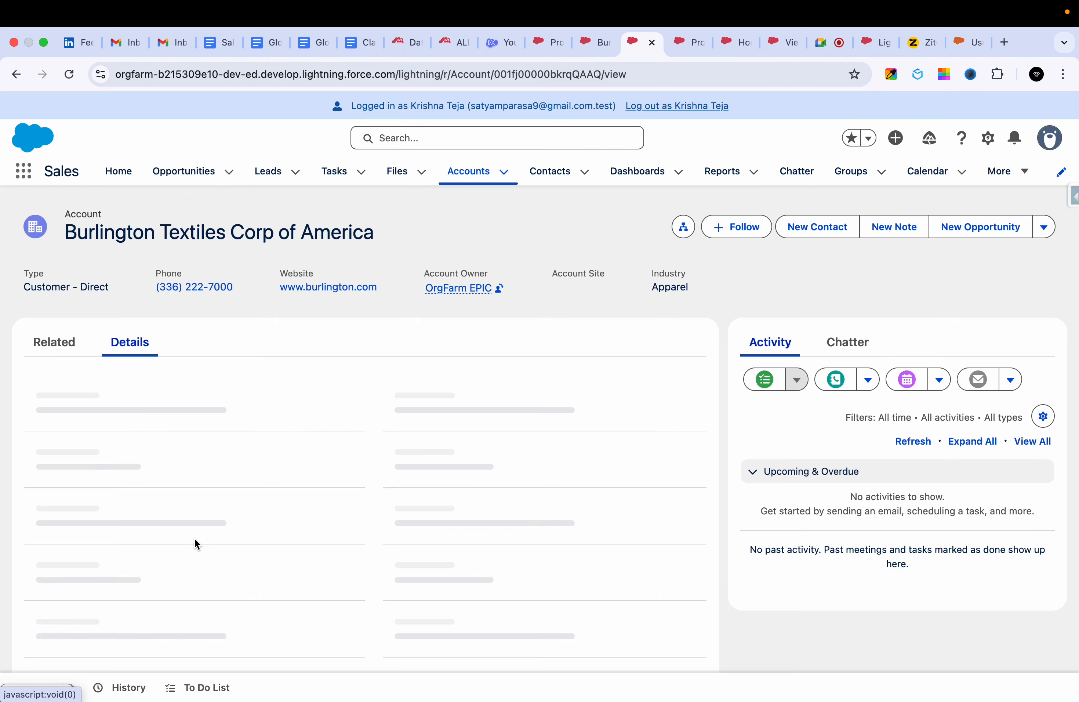
scroll(194, 538, "down", 5)
scroll(191, 473, "up", 3)
scroll(189, 437, "down", 2)
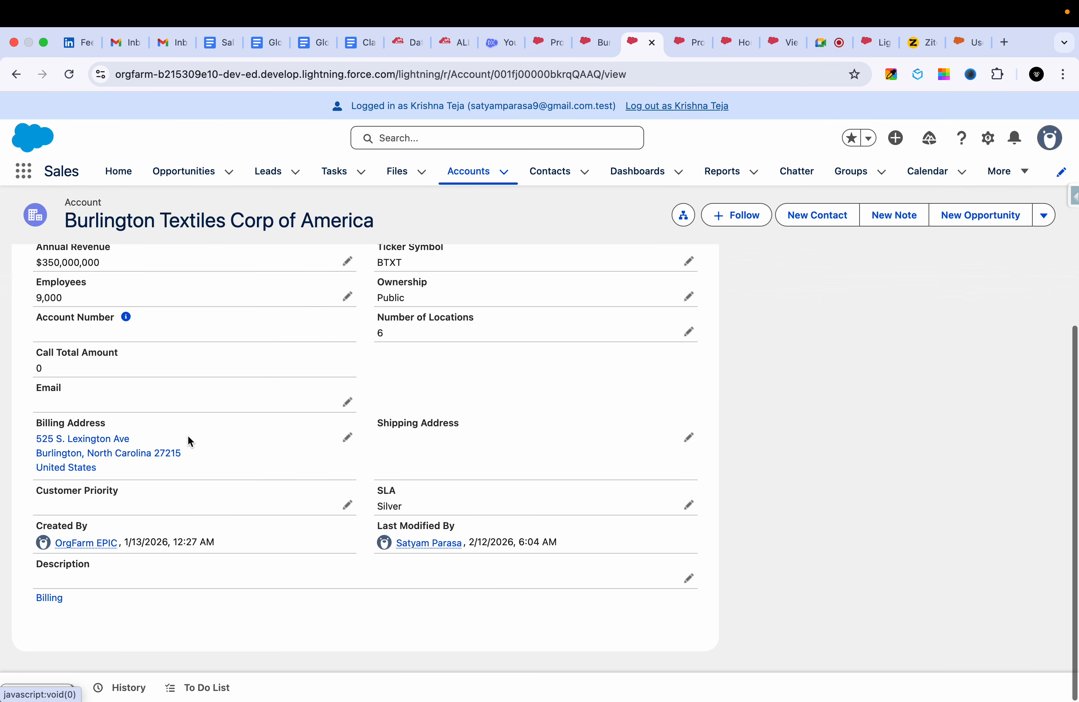
scroll(189, 436, "up", 7)
scroll(188, 436, "down", 3)
scroll(187, 435, "up", 3)
Show all data for the account in Salesforce Inspector Advanced and check the fields filtered by "sla".
left_click(1073, 197)
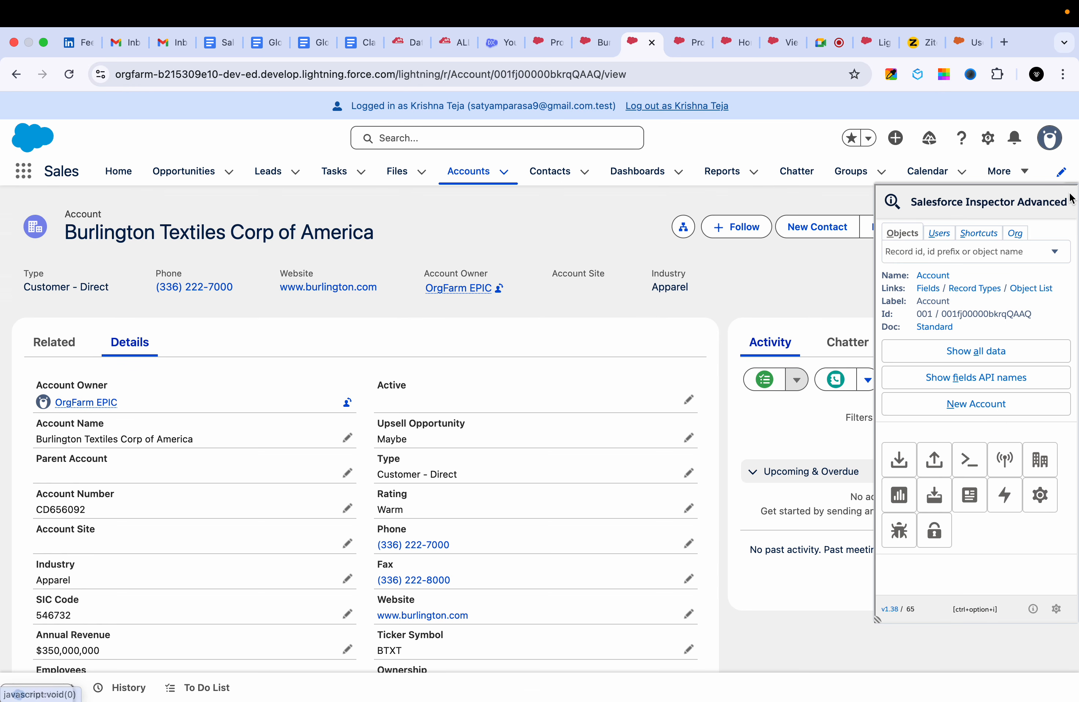
left_click(960, 393)
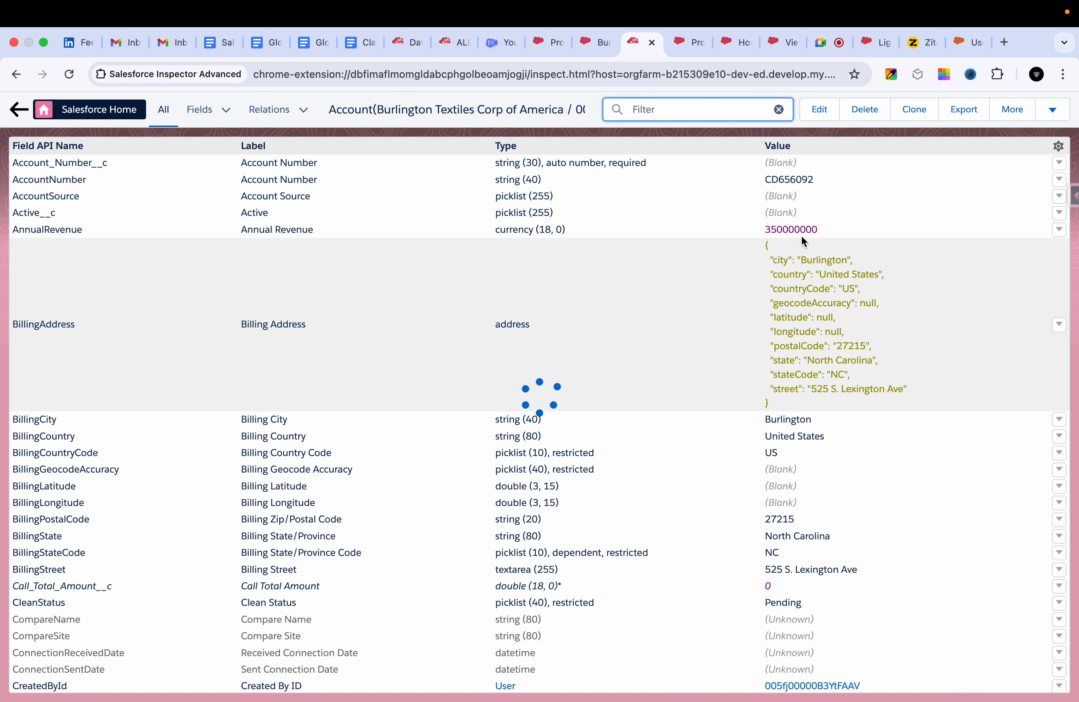
type("sla")
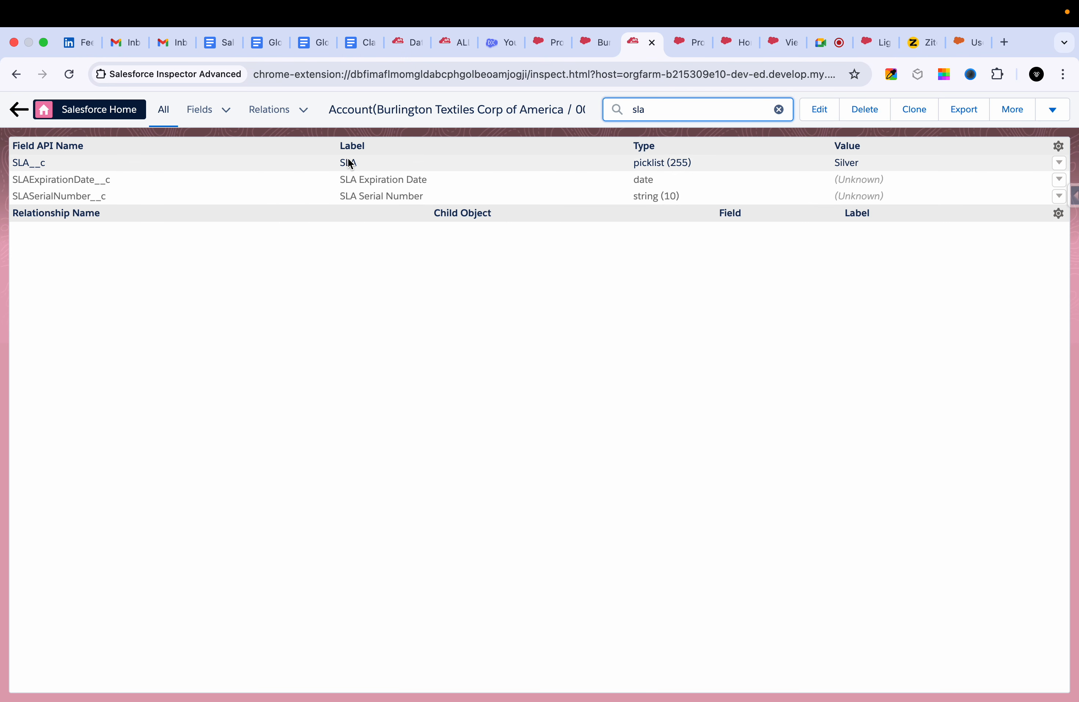
double_click(864, 160)
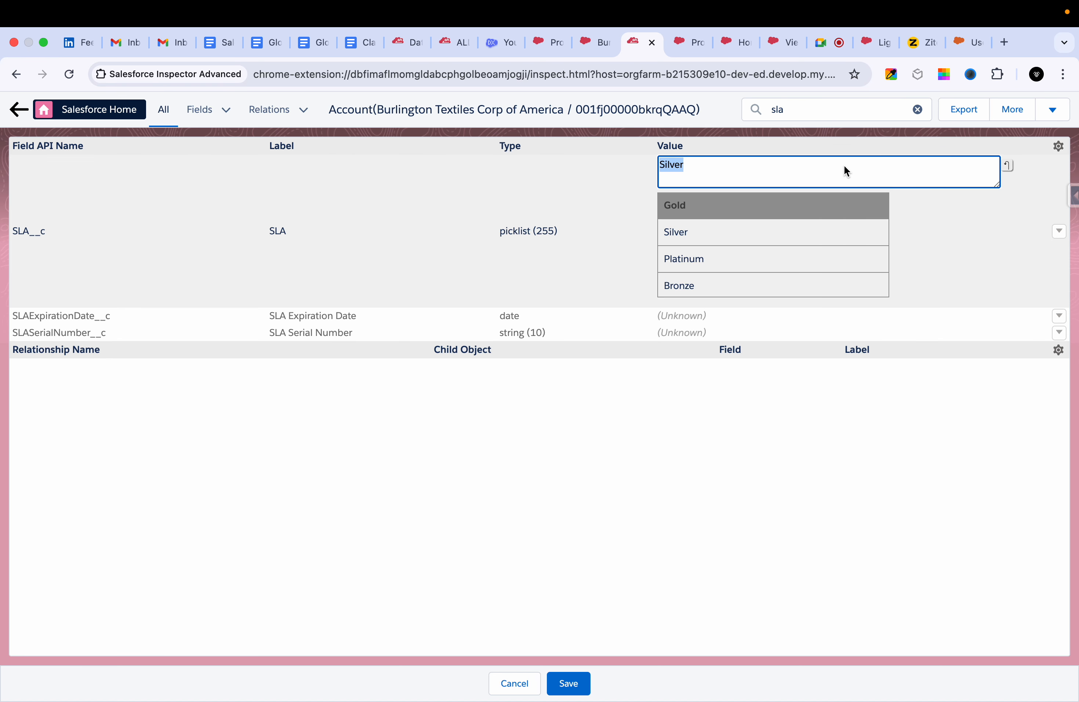
left_click(515, 683)
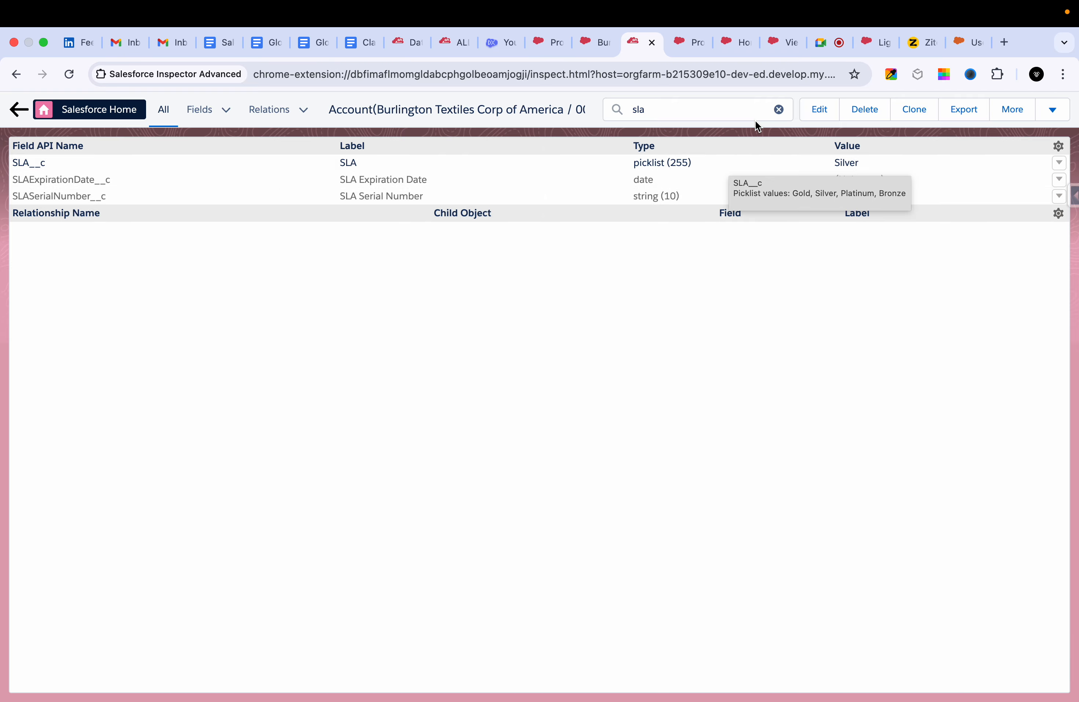
left_click(777, 110)
Switch to Ziteboard and draw a red upward stroke beside "Fields on Objects" in the profile controls list.
left_click(920, 42)
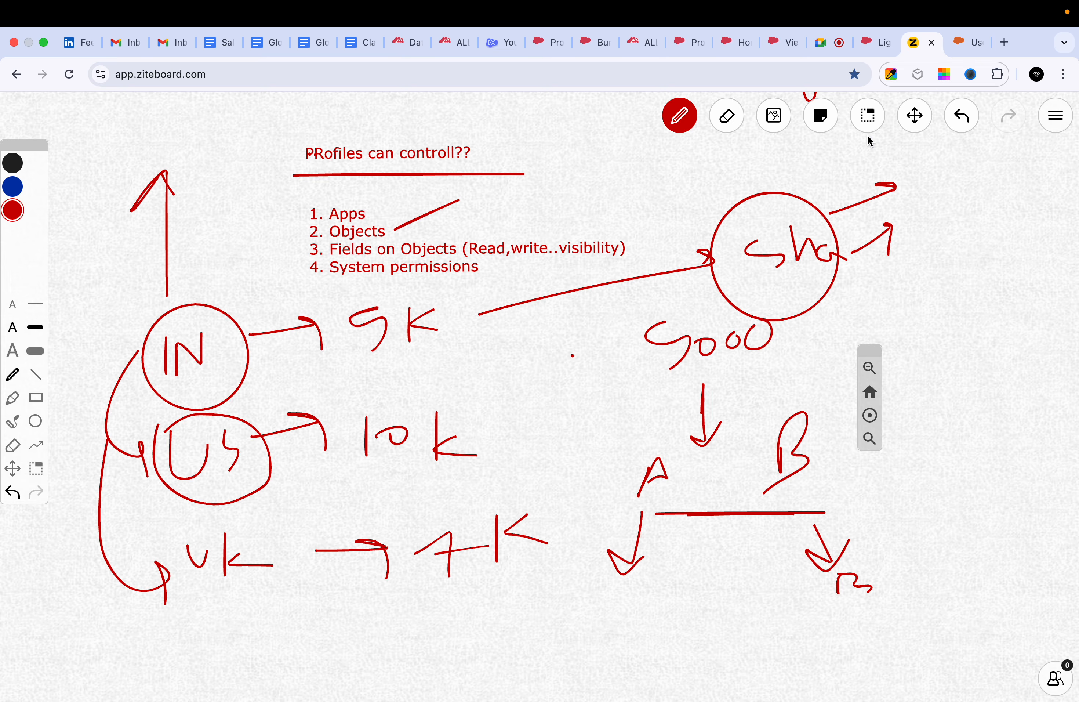
left_click_drag(595, 233, 669, 177)
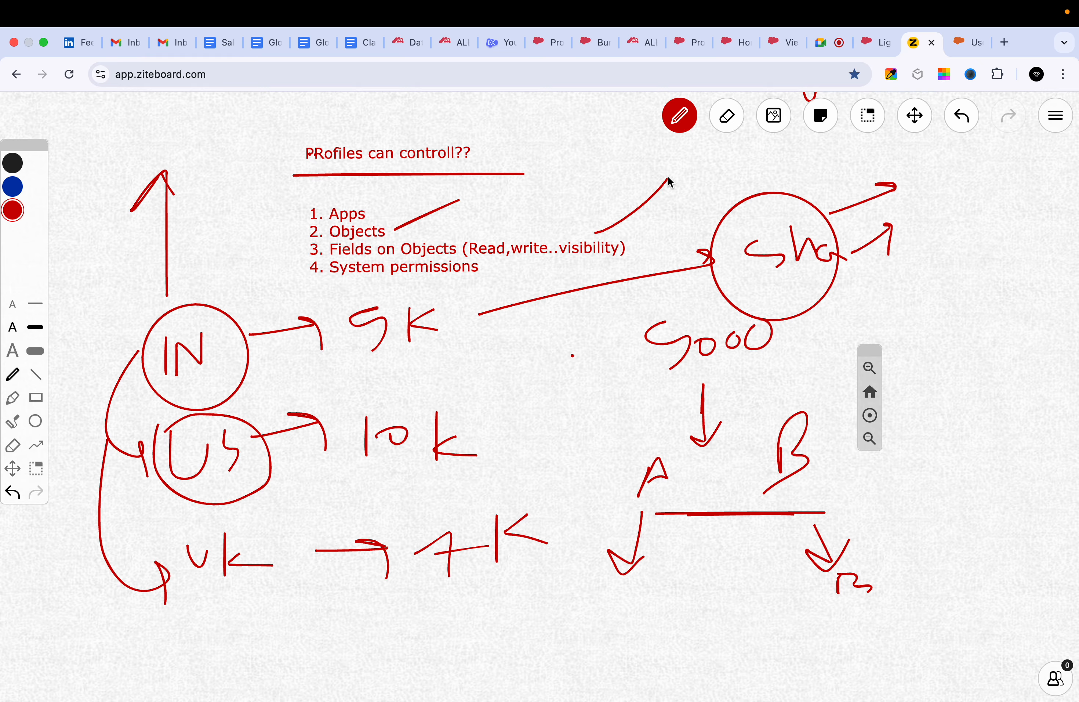
Return to Salesforce Accounts, dismiss the Setup promotion, and view the My Accounts and All Accounts lists and the available list views.
left_click(766, 41)
left_click(592, 42)
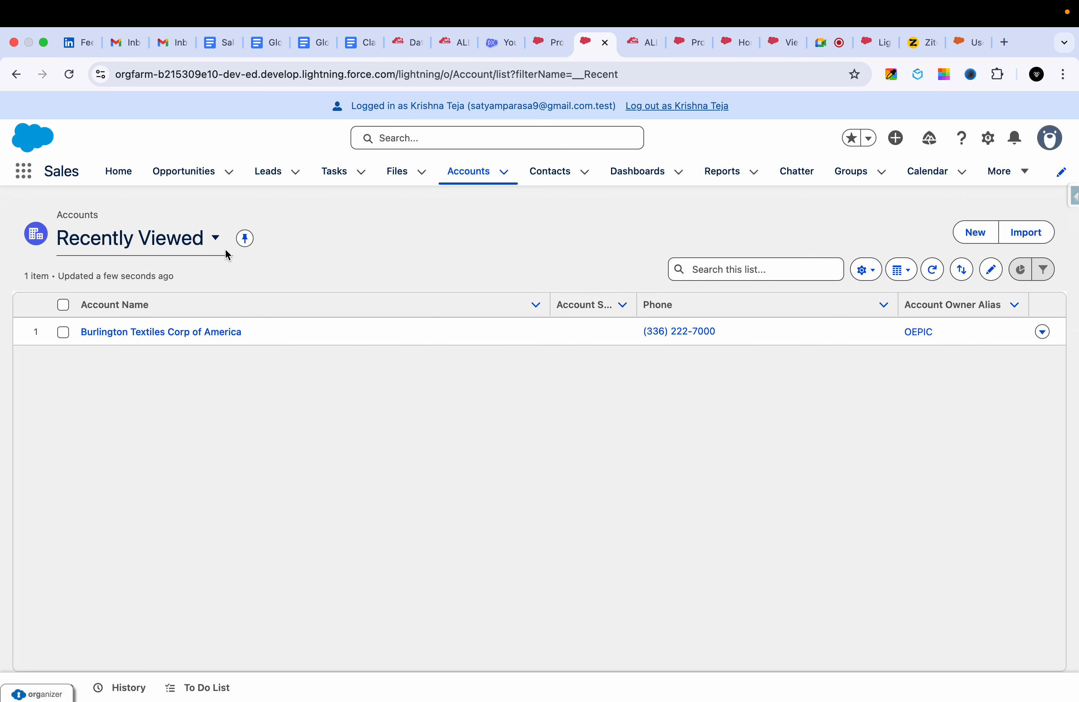
left_click(175, 243)
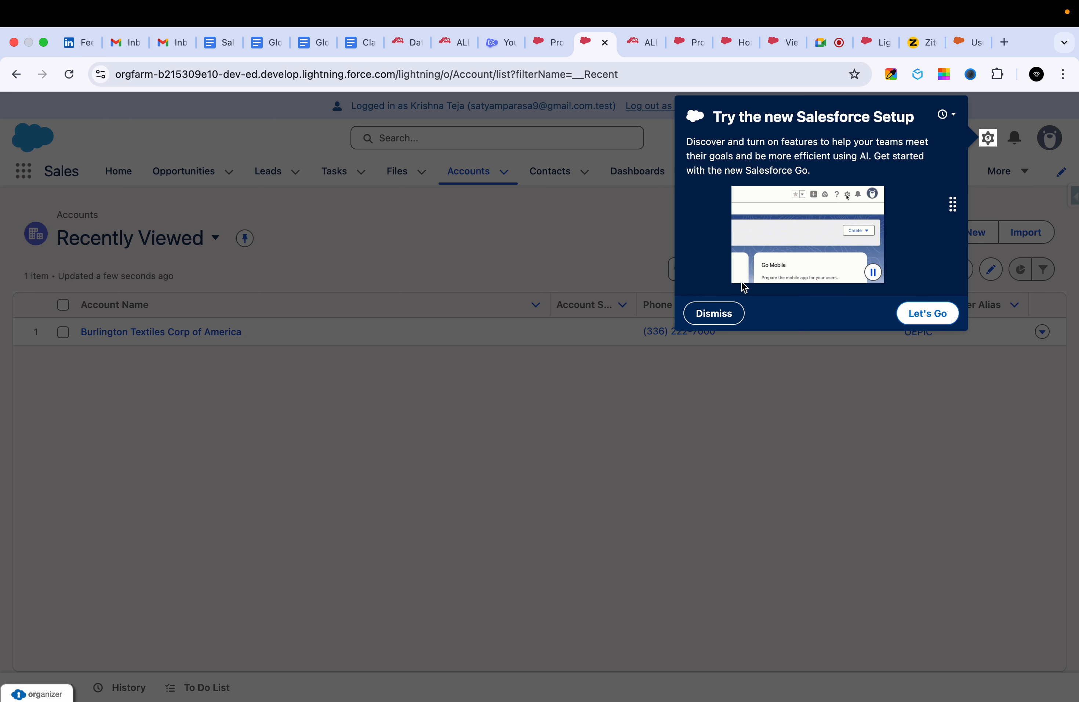
left_click(714, 318)
left_click(171, 245)
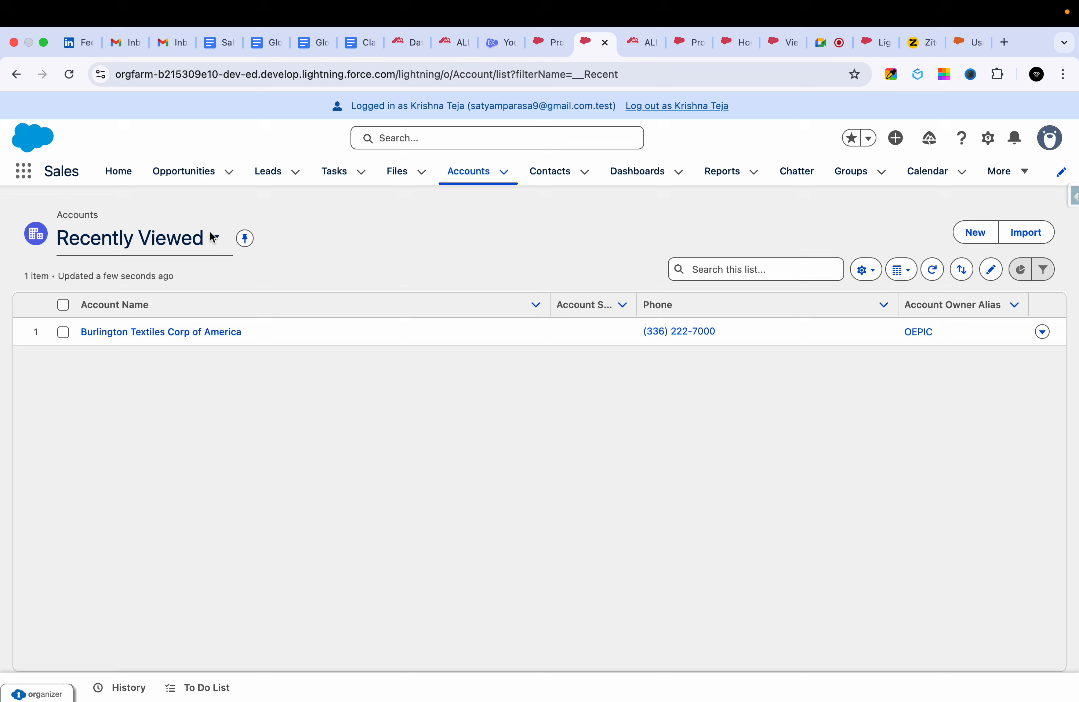
left_click(124, 408)
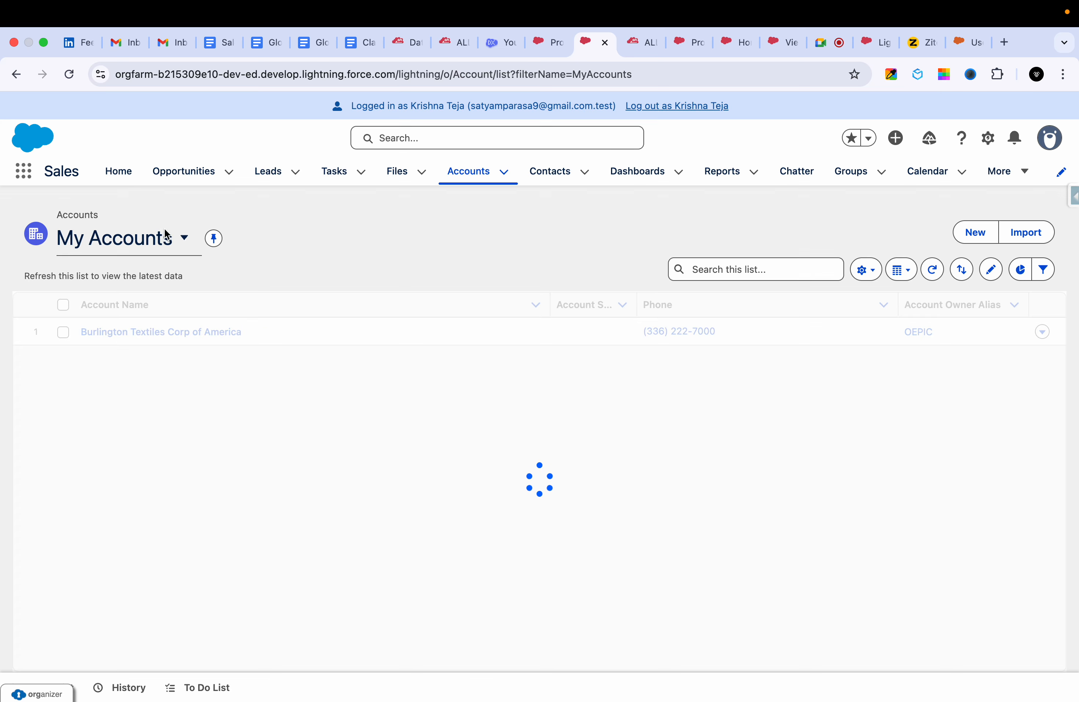
left_click(157, 241)
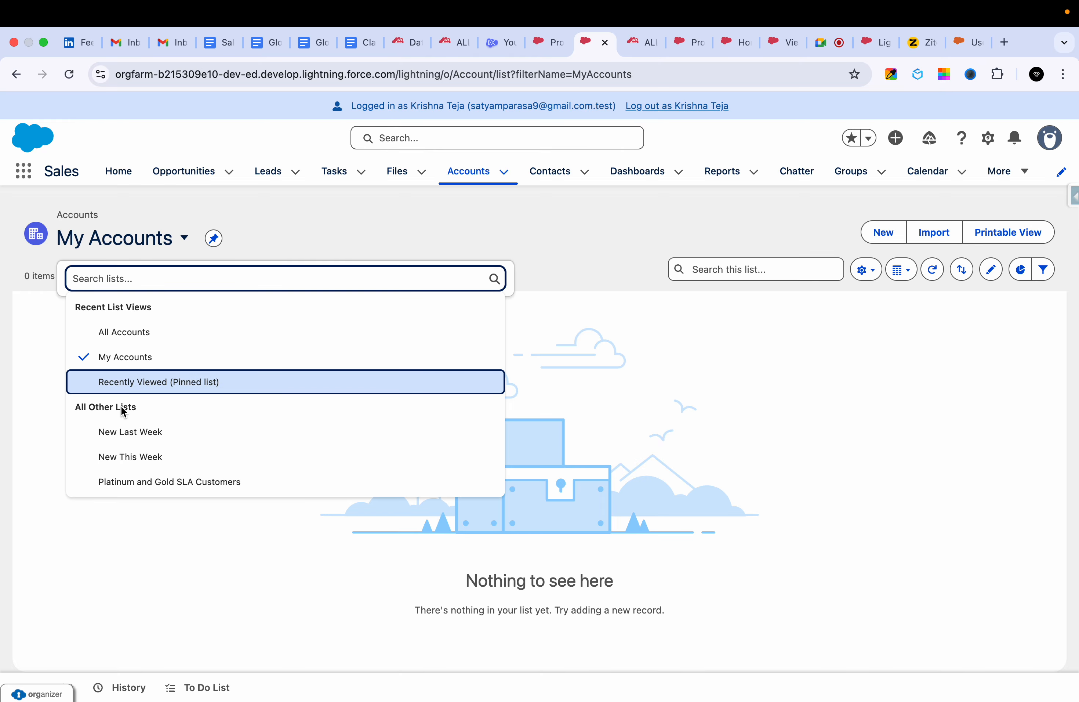
left_click(141, 335)
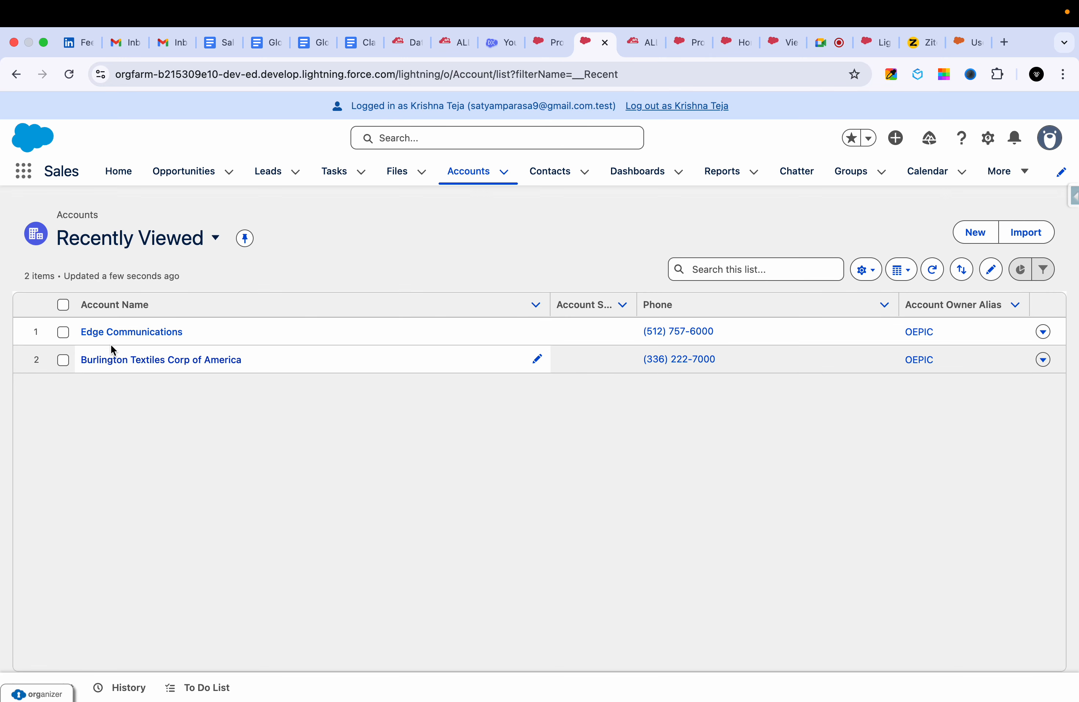
left_click(195, 241)
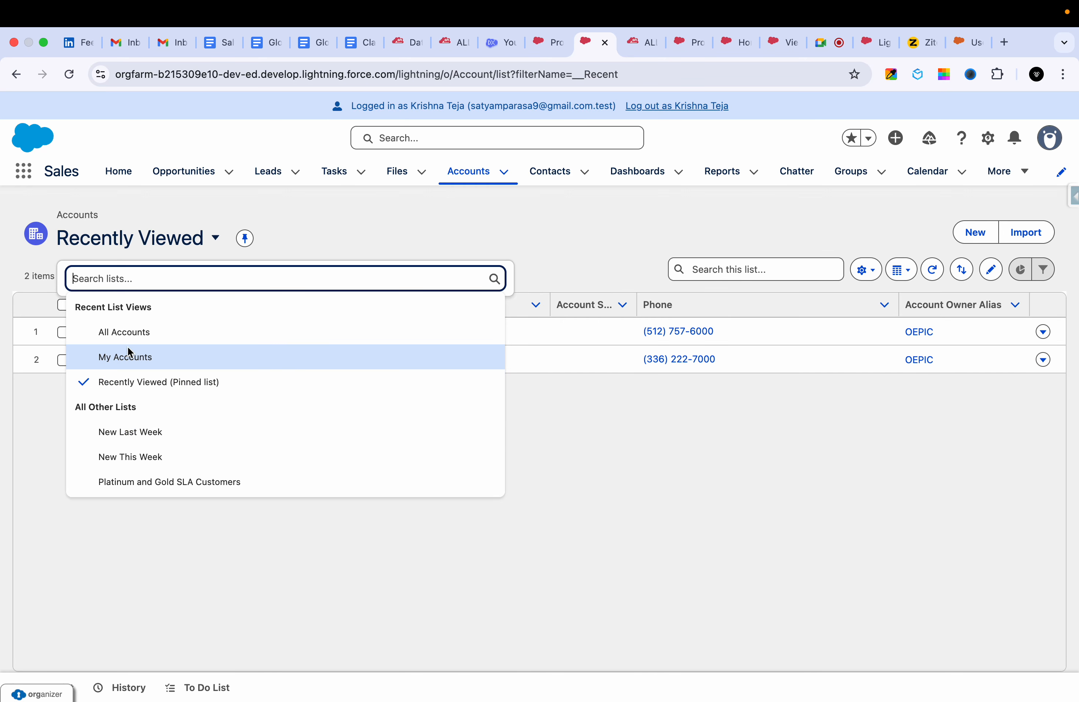
left_click(360, 246)
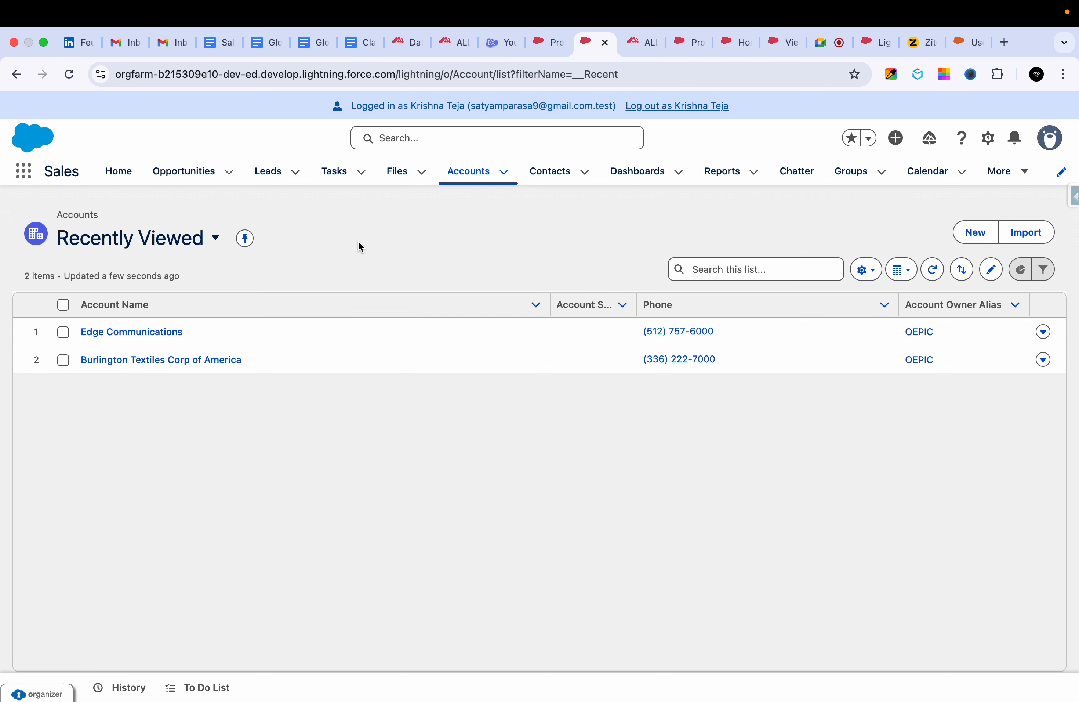
Start a new Accounts list view and begin its list name with "My".
left_click(865, 269)
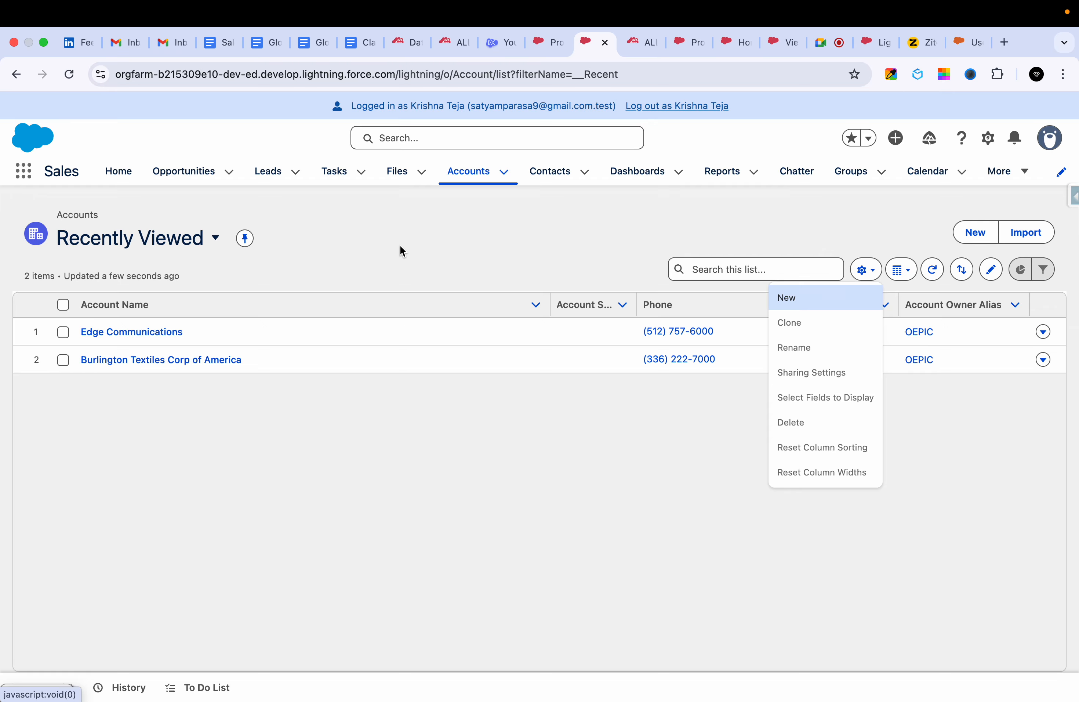
left_click(400, 245)
left_click(866, 271)
left_click(802, 298)
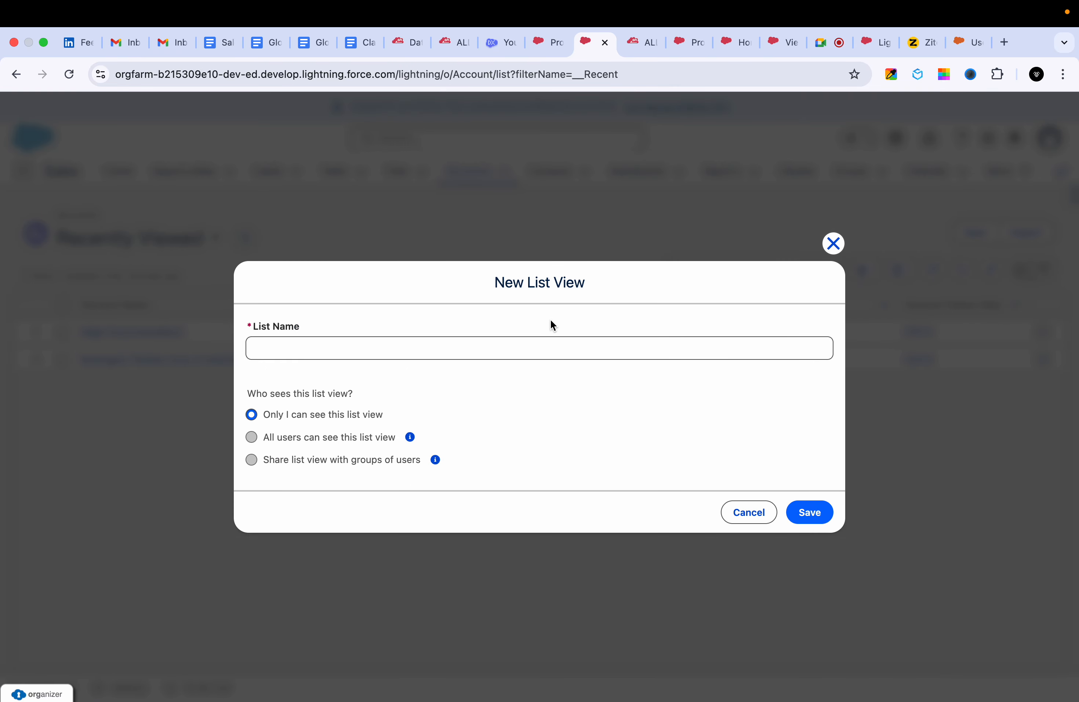
left_click(445, 353)
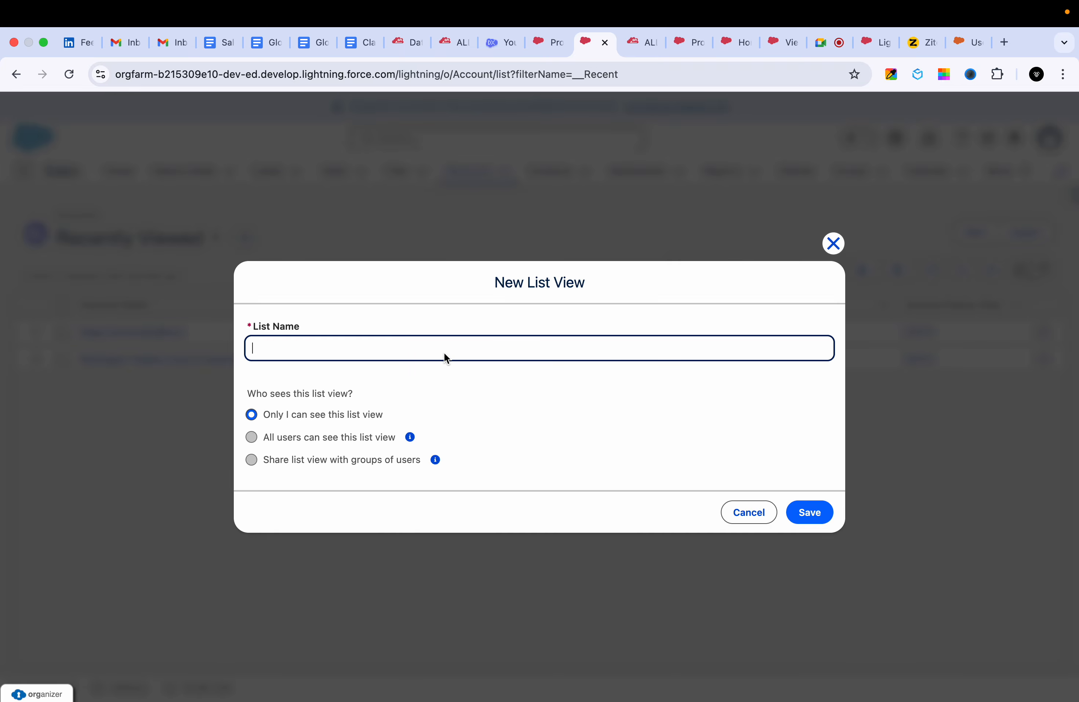
type("My S")
key("BackSpace")
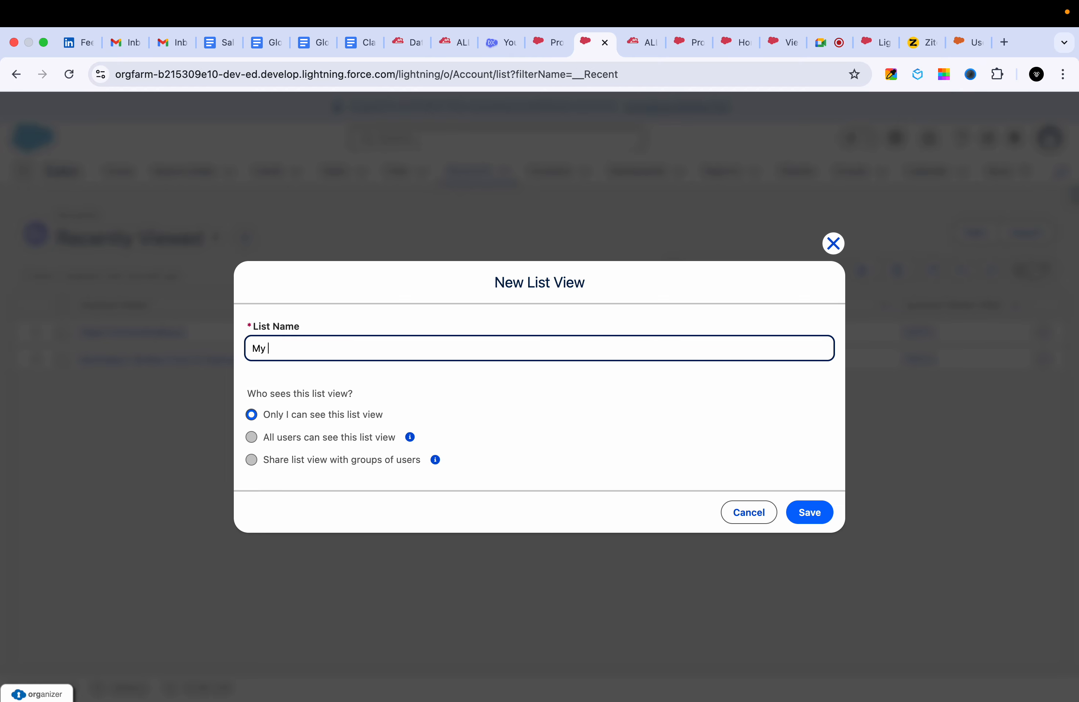
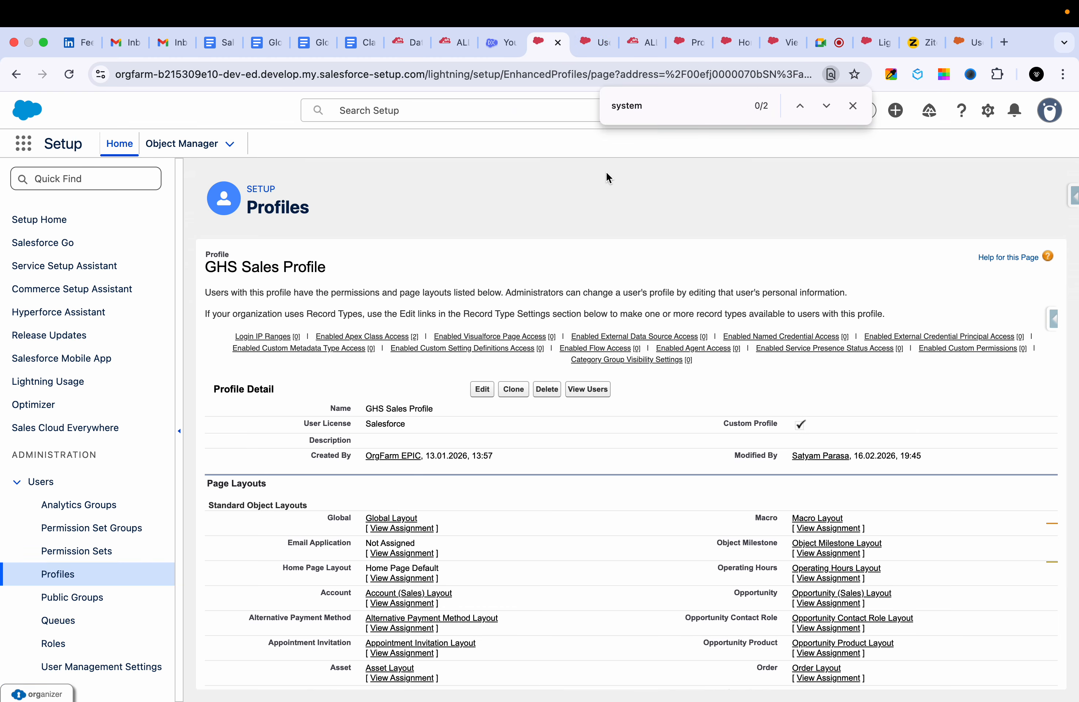
Switch to Ziteboard and add the red text "Sales profiles" in the empty area below the "UK" sketch.
left_click(911, 48)
left_click(915, 115)
left_click_drag(455, 275, 456, 250)
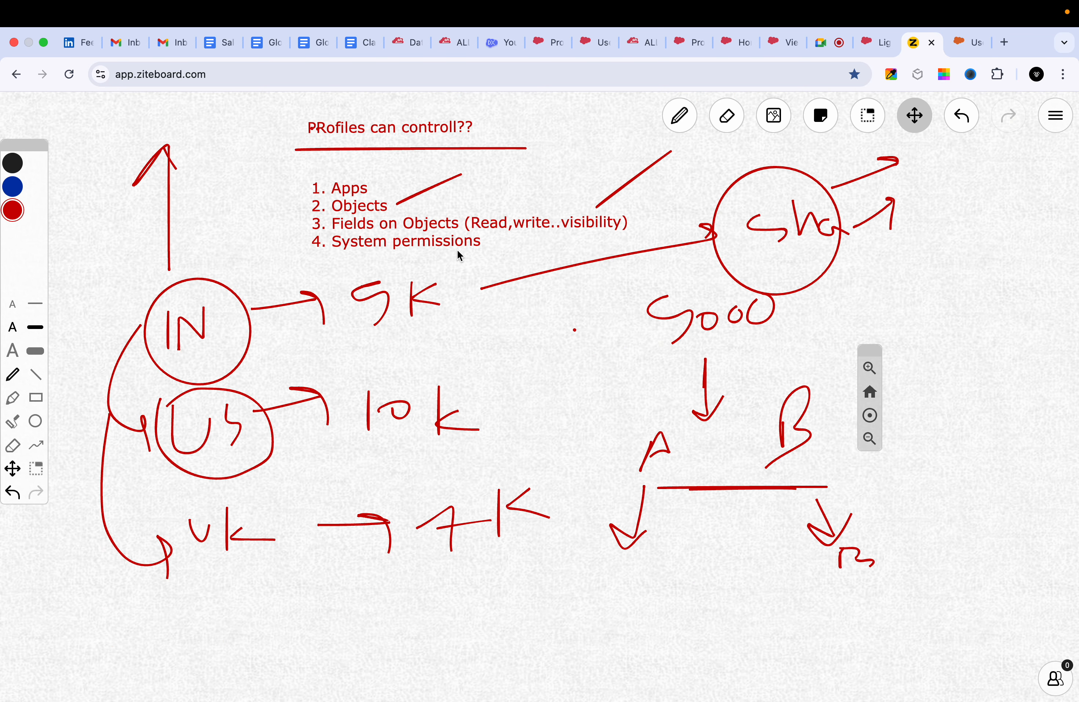
left_click_drag(451, 374, 464, 238)
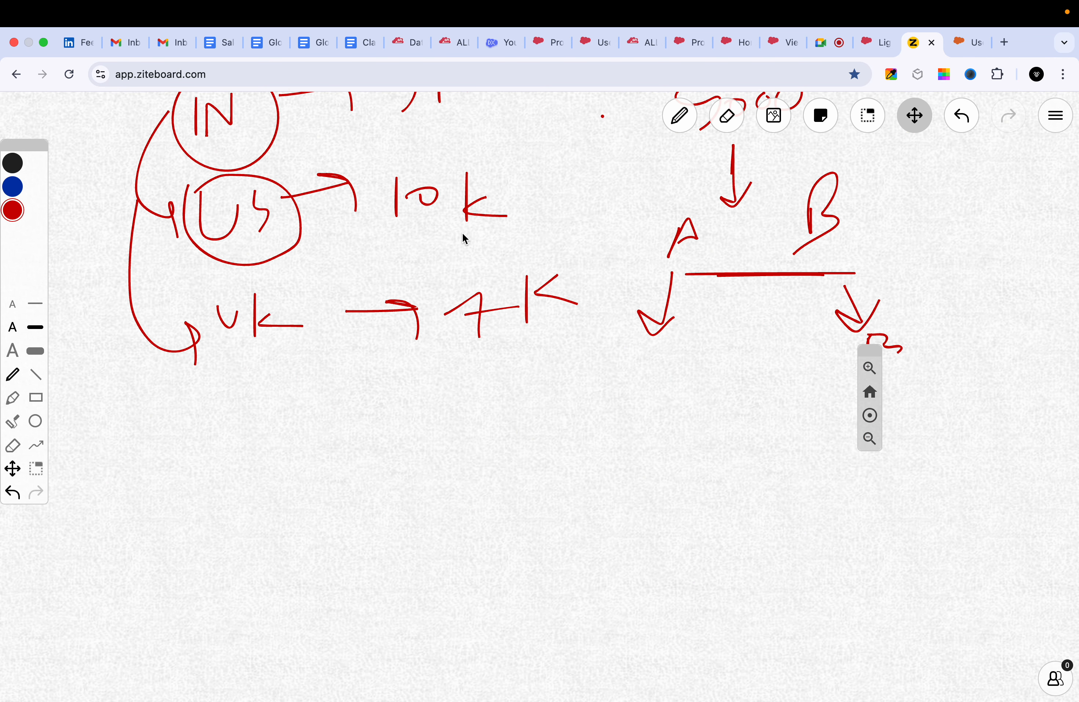
left_click_drag(355, 411, 354, 500)
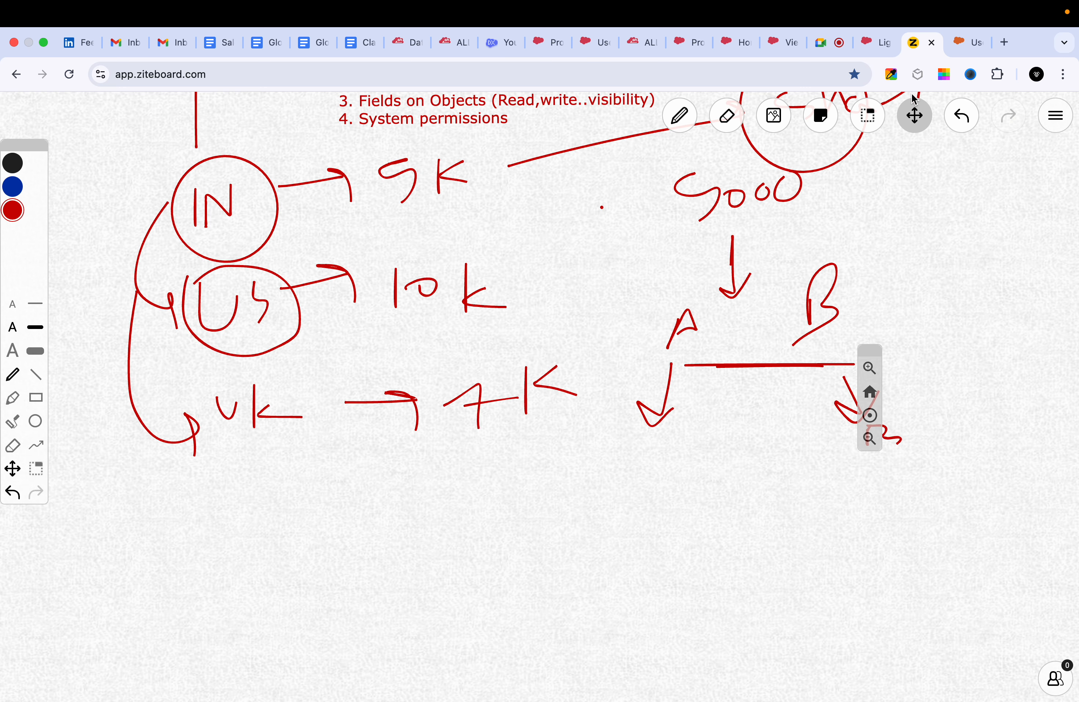
left_click(921, 121)
left_click_drag(545, 392, 559, 314)
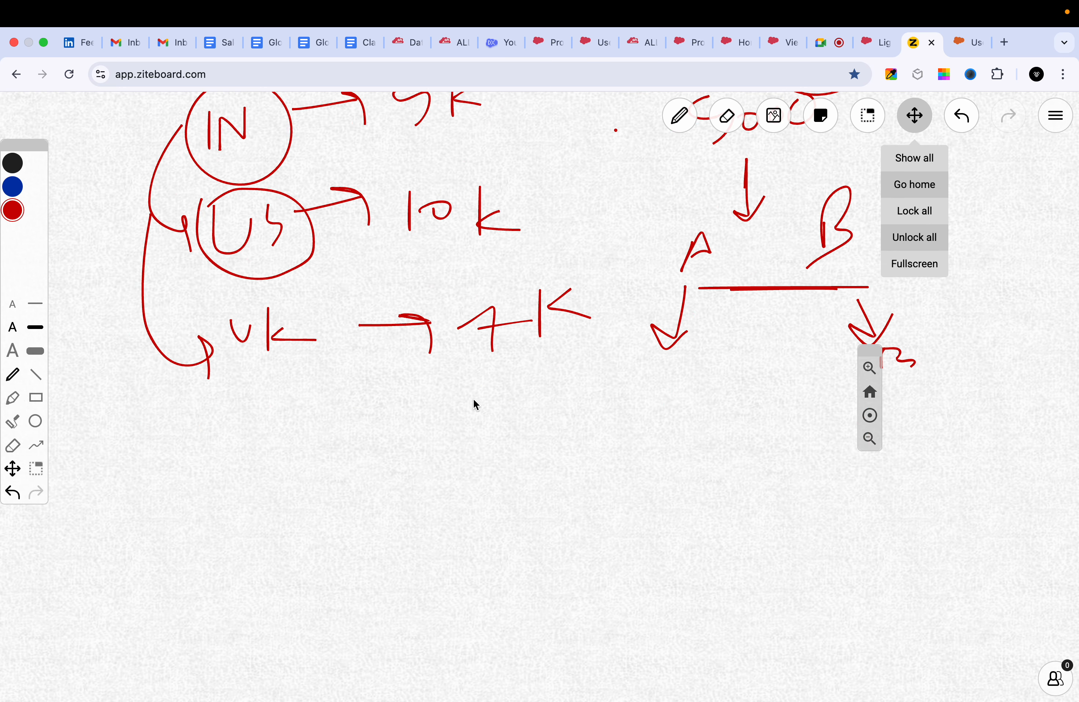
key("p")
mouse_move(389, 419)
left_mouse_down()
mouse_move(374, 422)
mouse_move(362, 483)
mouse_move(394, 453)
mouse_move(396, 464)
left_mouse_up()
key("super+z")
key("super+z")
left_click(398, 418)
type("Sales profiles")
Draw an arrow from "Sales profiles" to a handwritten "Serv", underline the word twice and circle it.
left_click(469, 449)
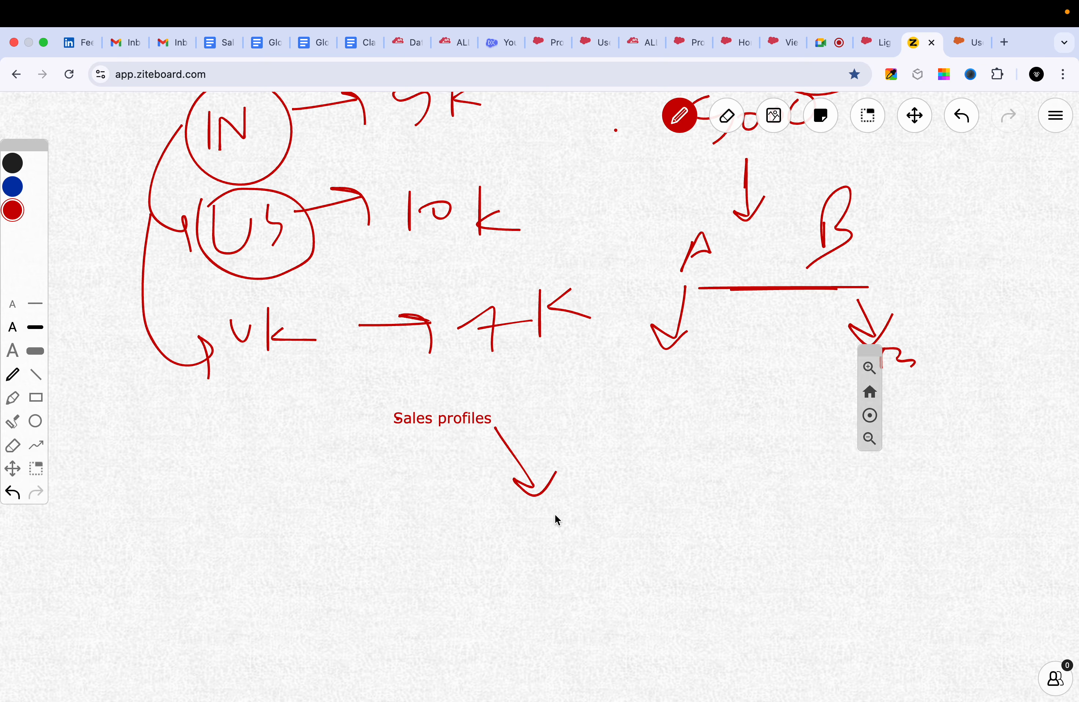
mouse_move(556, 541)
left_mouse_down()
mouse_move(599, 508)
mouse_move(613, 542)
mouse_move(634, 503)
left_mouse_up()
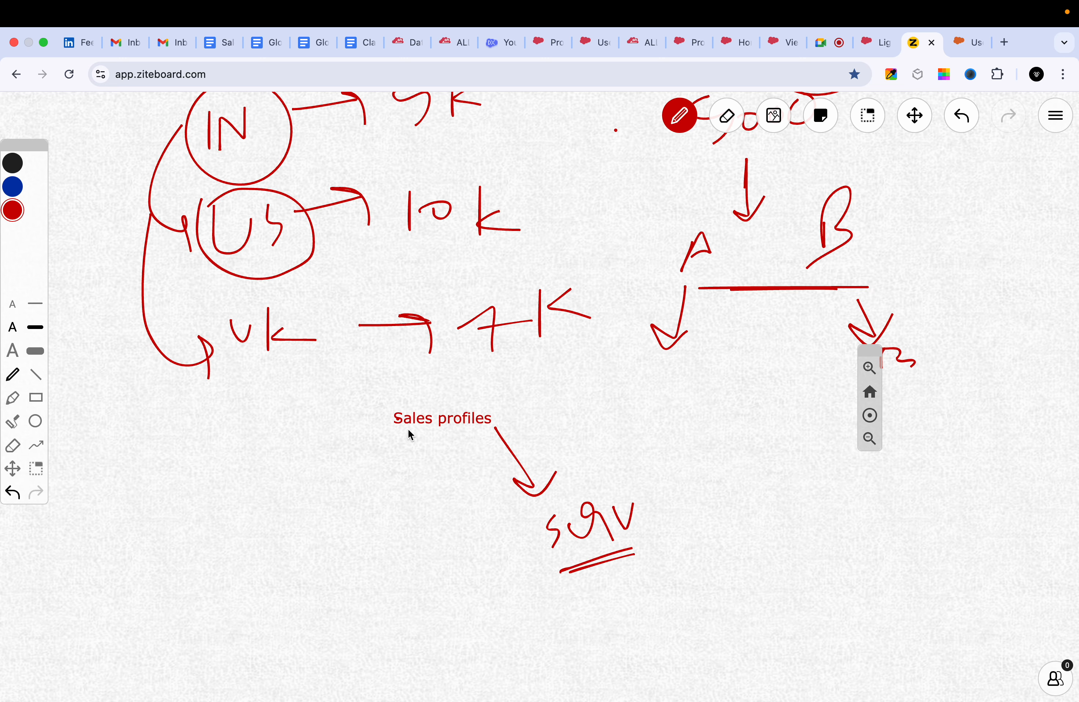
mouse_move(564, 507)
left_mouse_down()
mouse_move(538, 511)
mouse_move(554, 507)
left_mouse_up()
Handwrite "1-10" to the left of "Sales profiles" and draw arrows from it to "Sales profiles" and "Serv".
left_click_drag(166, 435, 165, 459)
left_click(181, 449)
left_click_drag(189, 433, 188, 465)
left_click_drag(208, 437, 230, 444)
left_click_drag(254, 435, 367, 416)
left_click_drag(345, 412, 360, 428)
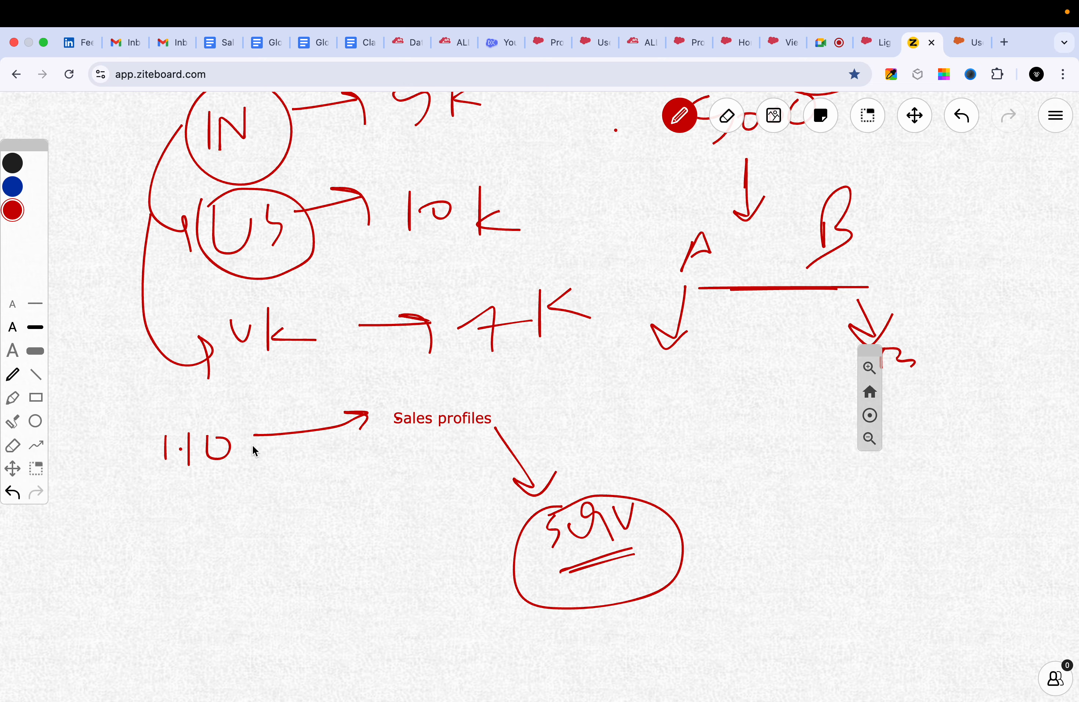
mouse_move(243, 446)
left_mouse_down()
mouse_move(479, 515)
mouse_move(480, 528)
left_mouse_up()
Underline "1-10", draw a down arrow to a circled "2", and draw arrows from the "2" to "Serv" and "Sales profiles".
left_click_drag(177, 485, 246, 460)
left_click_drag(220, 487, 219, 549)
left_click_drag(194, 528, 231, 519)
left_click_drag(336, 586, 496, 585)
left_click_drag(214, 592, 241, 613)
mouse_move(192, 575)
left_mouse_down()
mouse_move(243, 650)
mouse_move(255, 594)
mouse_move(394, 431)
mouse_move(403, 445)
left_mouse_up()
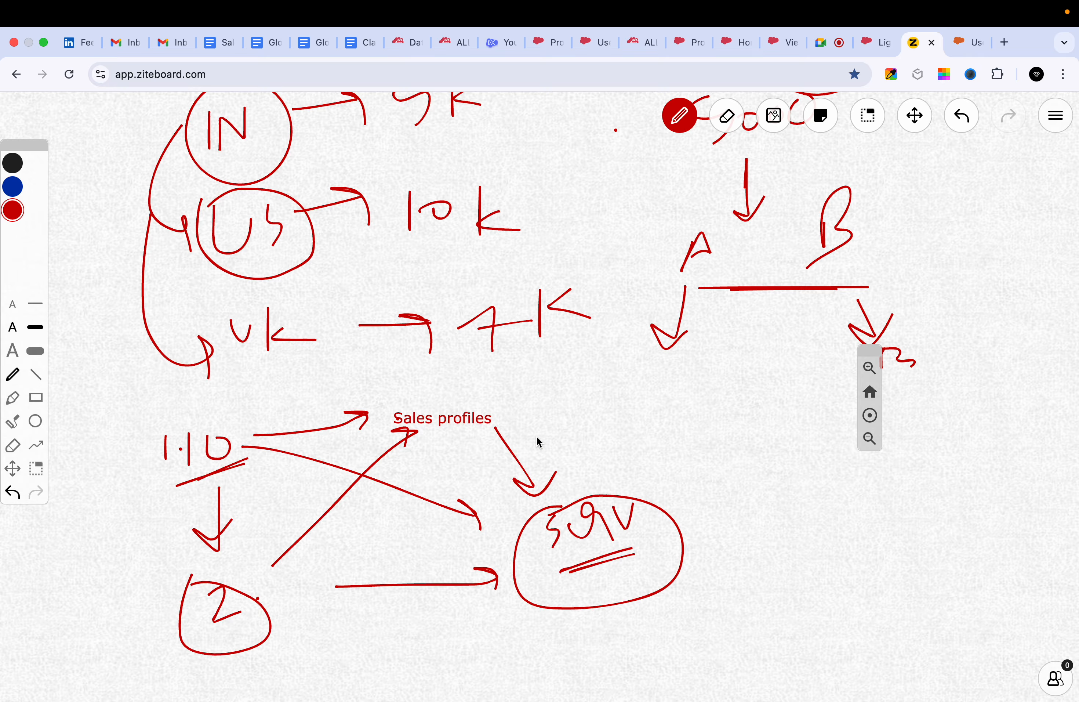
Circle "Sales profiles", adding an upward stroke beside it and a curved arrow from it back to "1-10".
left_click_drag(509, 412, 555, 374)
left_click_drag(388, 405, 309, 376)
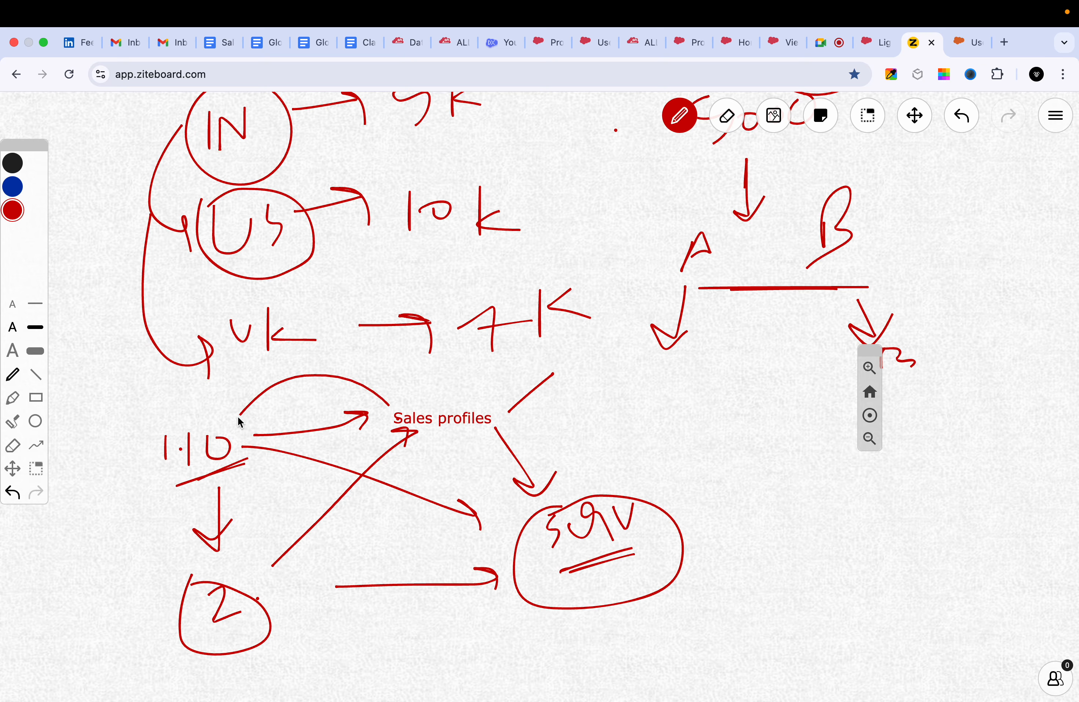
left_click_drag(239, 406, 258, 410)
mouse_move(388, 403)
left_mouse_down()
mouse_move(490, 443)
mouse_move(405, 393)
left_mouse_up()
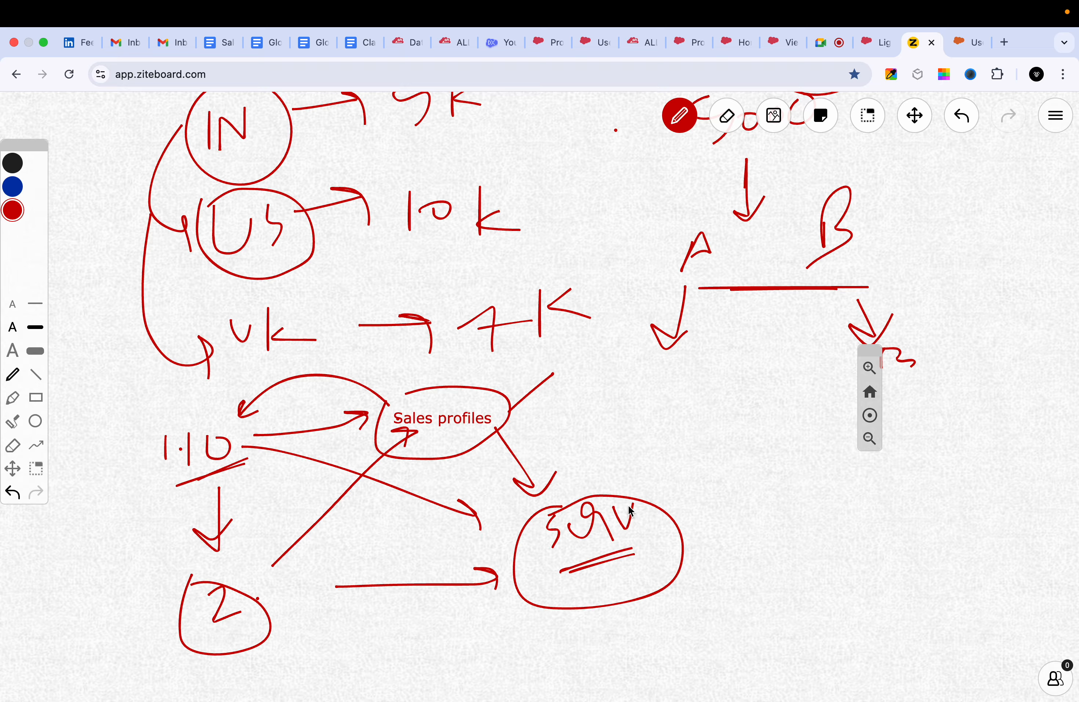
Draw an arrow from "Serv" to an underlined "P.S" and a down arrow from it to a circled "New".
mouse_move(651, 479)
left_mouse_down()
mouse_move(737, 429)
mouse_move(725, 451)
mouse_move(775, 423)
mouse_move(770, 436)
mouse_move(815, 451)
left_mouse_up()
left_click_drag(739, 483, 871, 464)
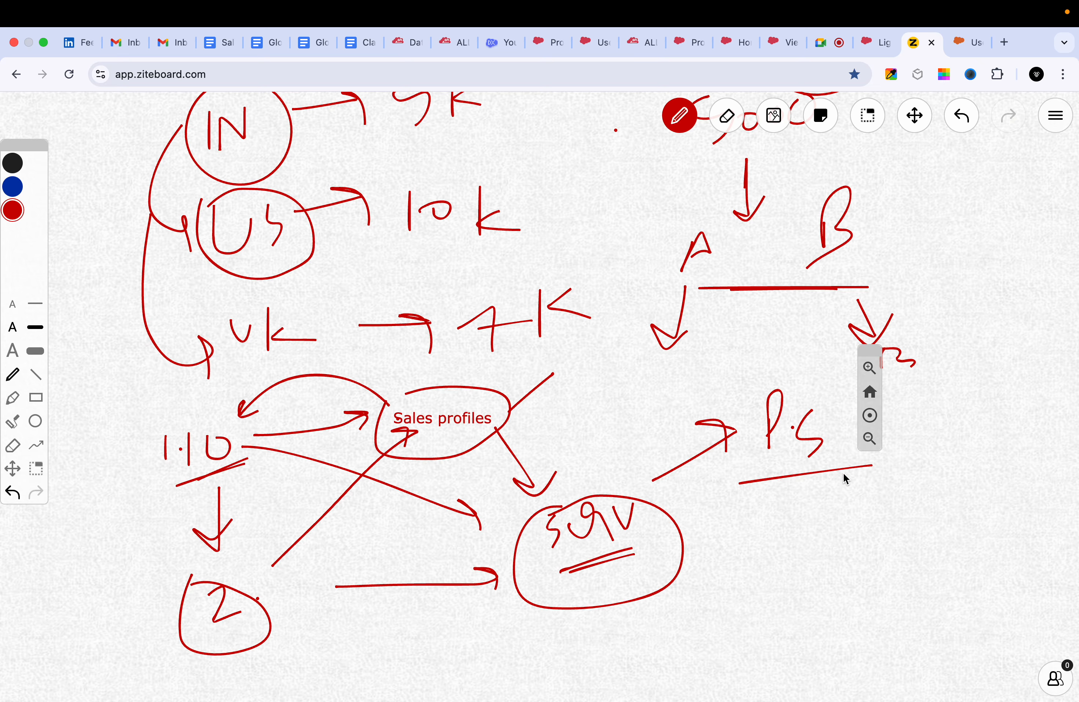
mouse_move(803, 511)
left_mouse_down()
mouse_move(825, 539)
mouse_move(832, 527)
left_mouse_up()
mouse_move(791, 642)
left_mouse_down()
mouse_move(796, 612)
mouse_move(838, 611)
mouse_move(896, 640)
mouse_move(806, 600)
left_mouse_up()
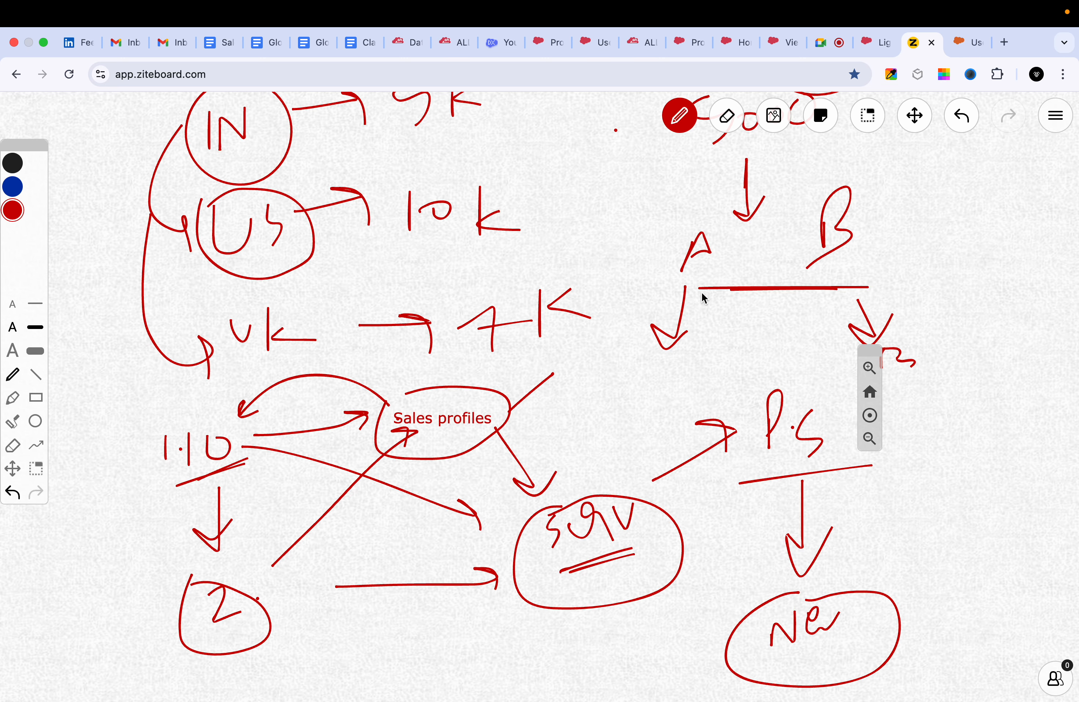
Switch to Salesforce Setup and view the GHS Sales Profile and the user detail page in the other org.
left_click(684, 38)
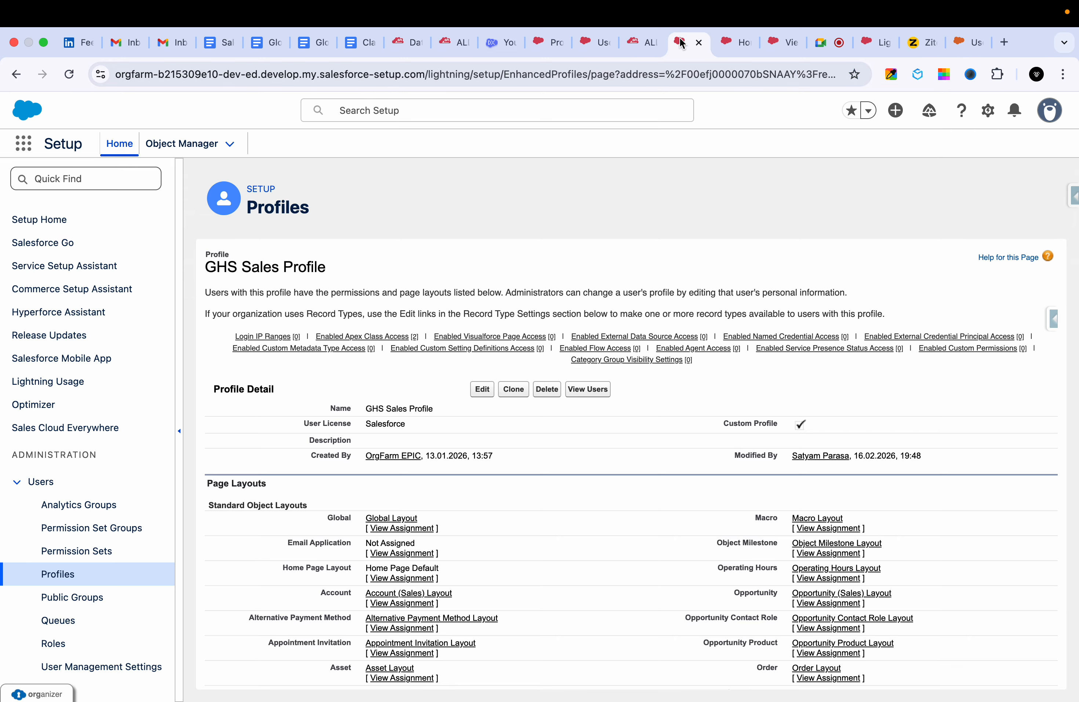
scroll(542, 581, "down", 20)
left_click(965, 41)
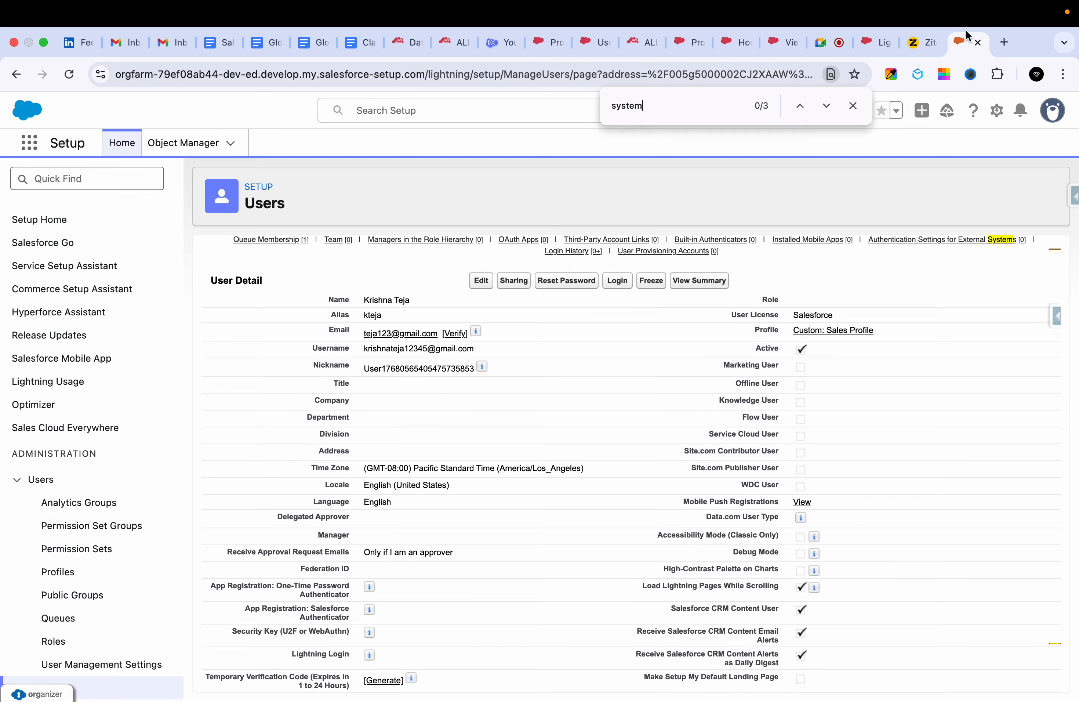
Return to Ziteboard, draw a long arrow from "New" to the circled "2", and circle "P.S" with an upward arrow.
left_click(909, 42)
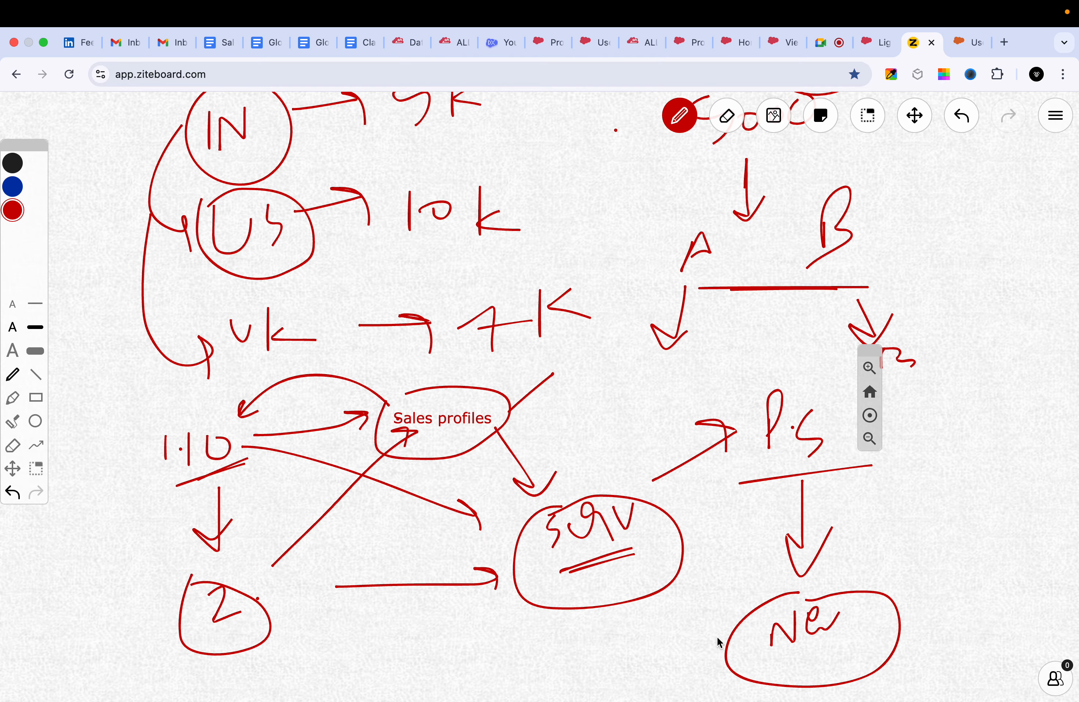
mouse_move(716, 638)
left_mouse_down()
mouse_move(314, 635)
mouse_move(303, 646)
left_mouse_up()
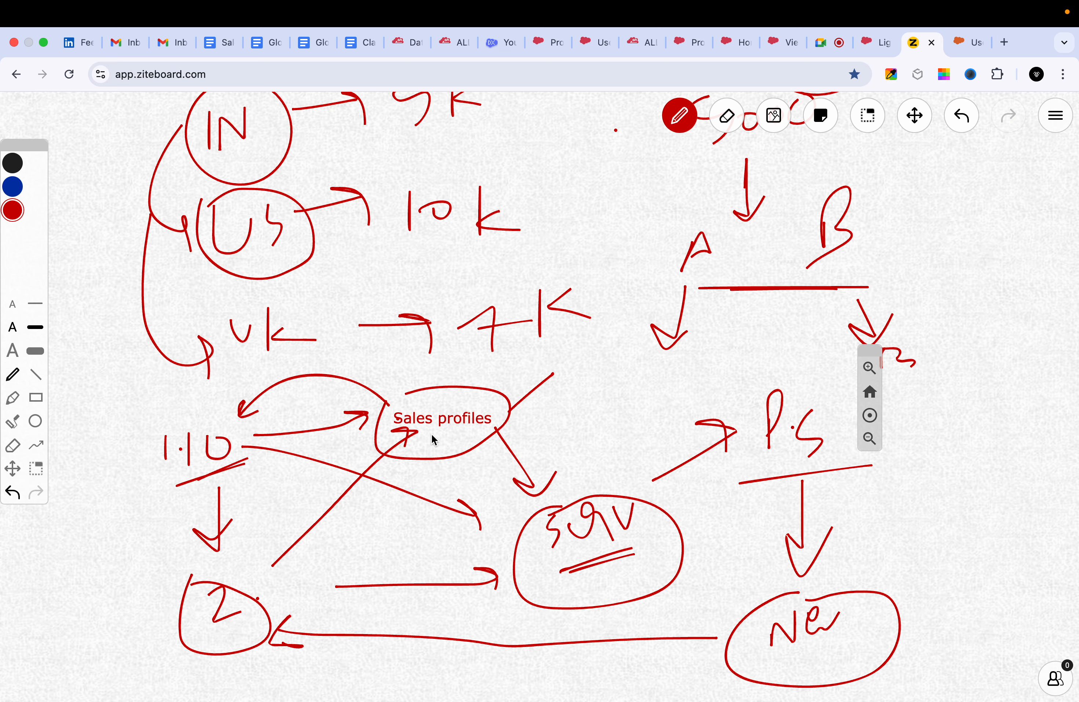
left_click_drag(707, 440, 729, 422)
left_click_drag(762, 366, 764, 315)
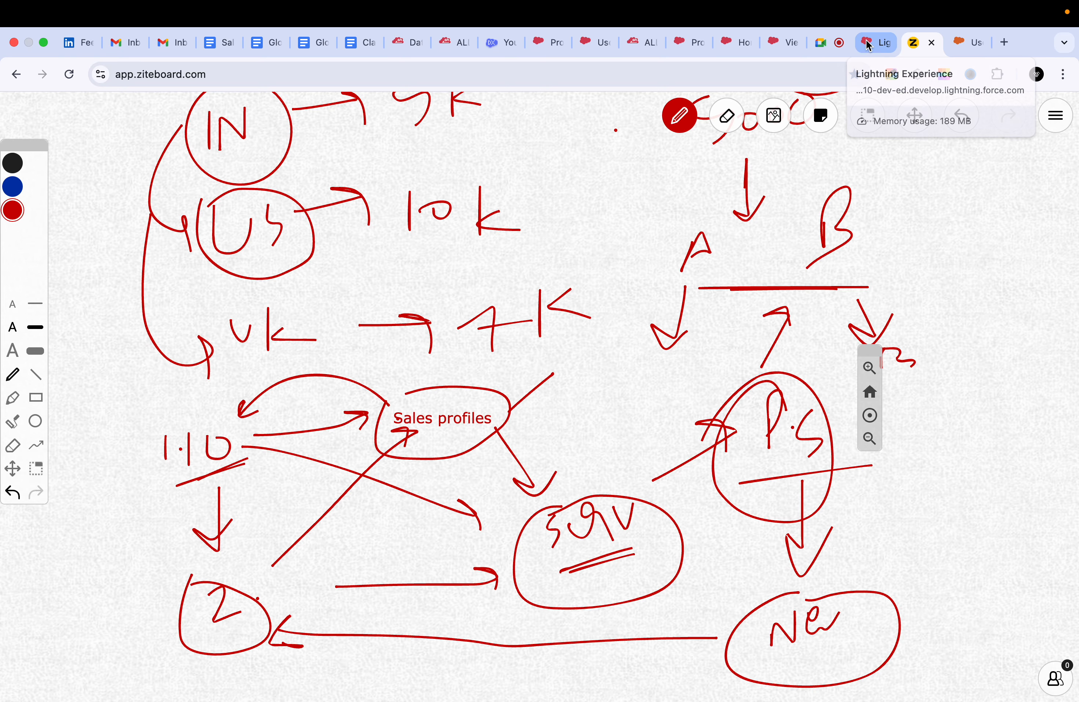
Switch to the detail page of the GHS Sales Profile user in Salesforce Setup, leaving the user record unedited.
left_click(727, 42)
left_click(595, 42)
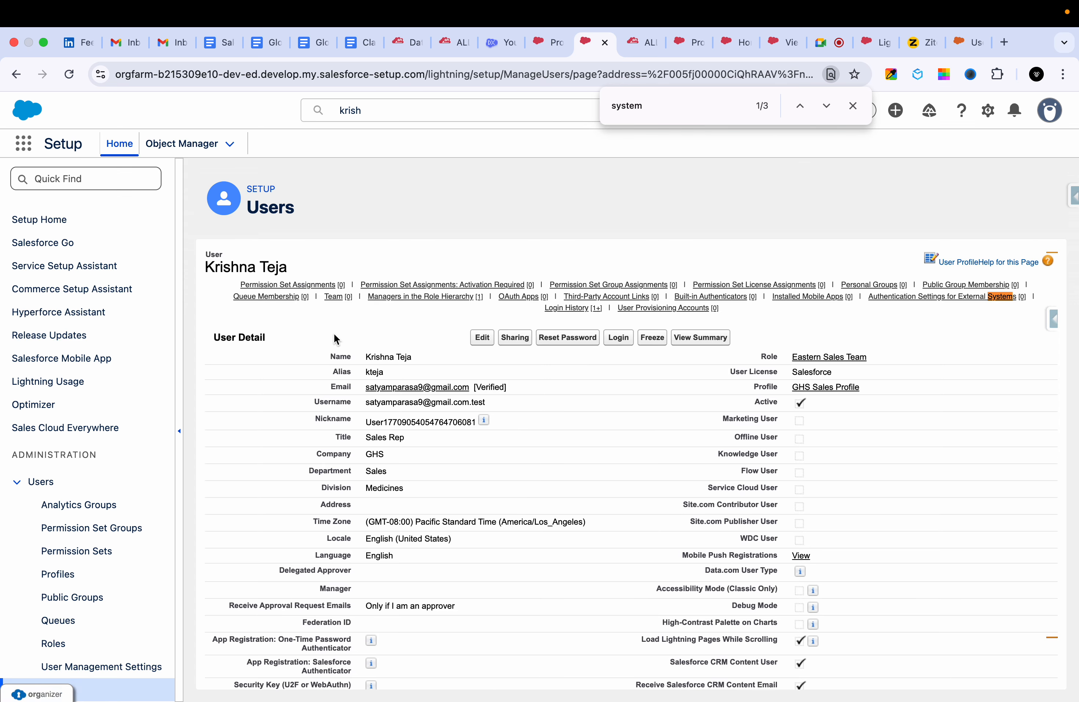
left_click(488, 338)
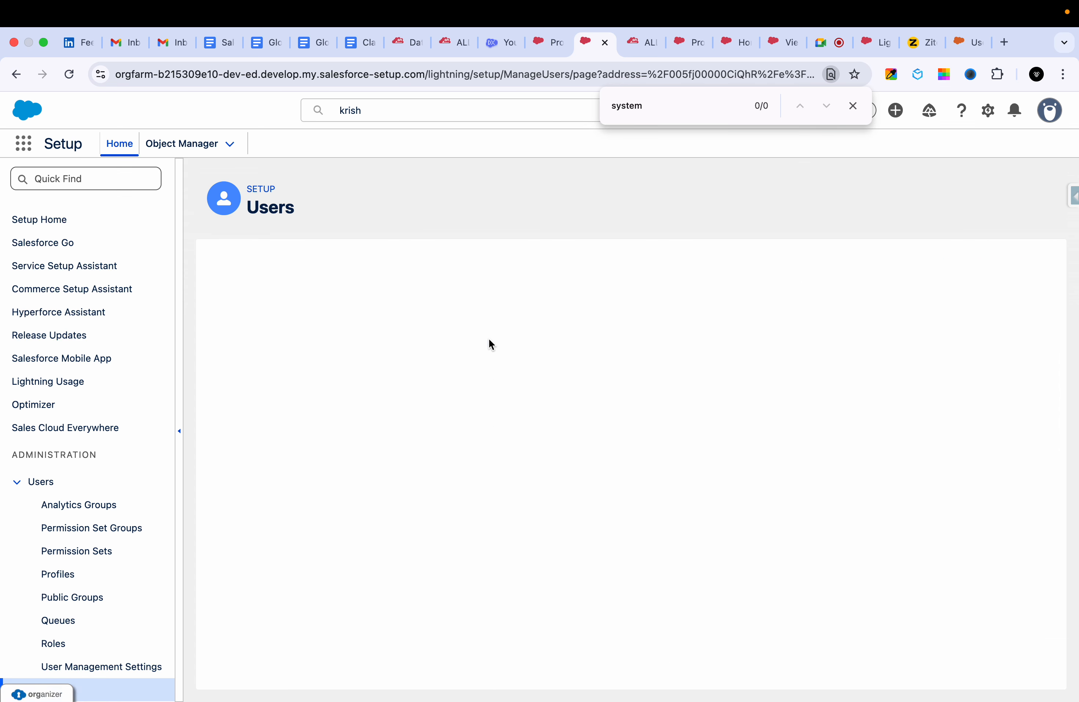
left_click(476, 302)
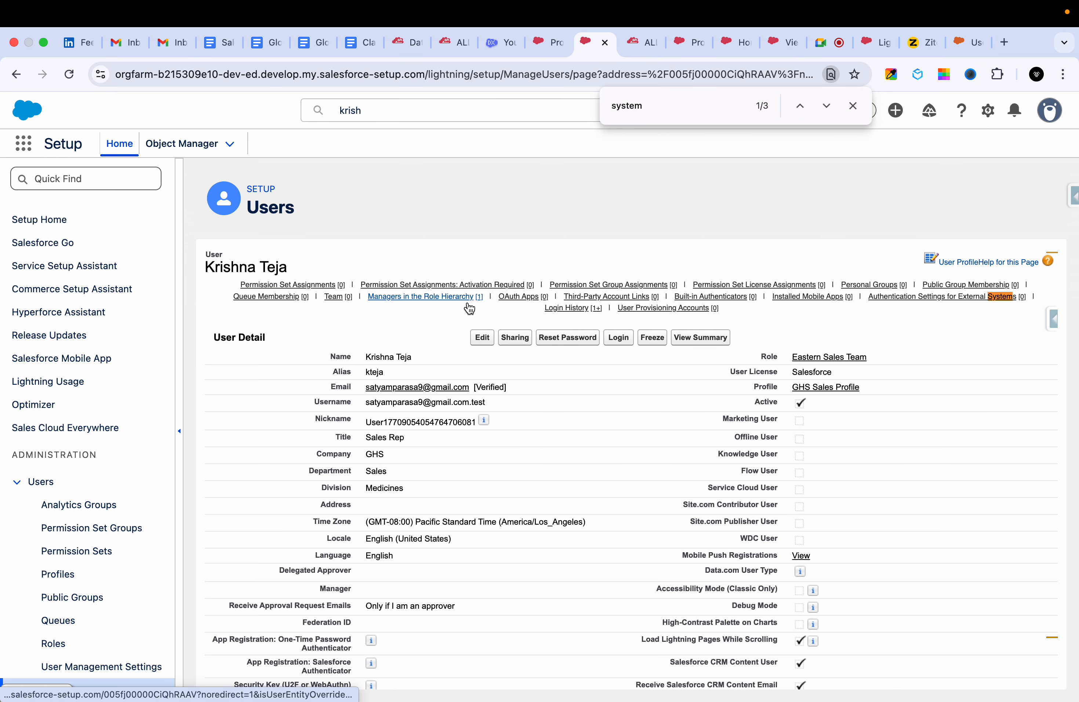
mouse_move(333, 292)
mouse_move(464, 290)
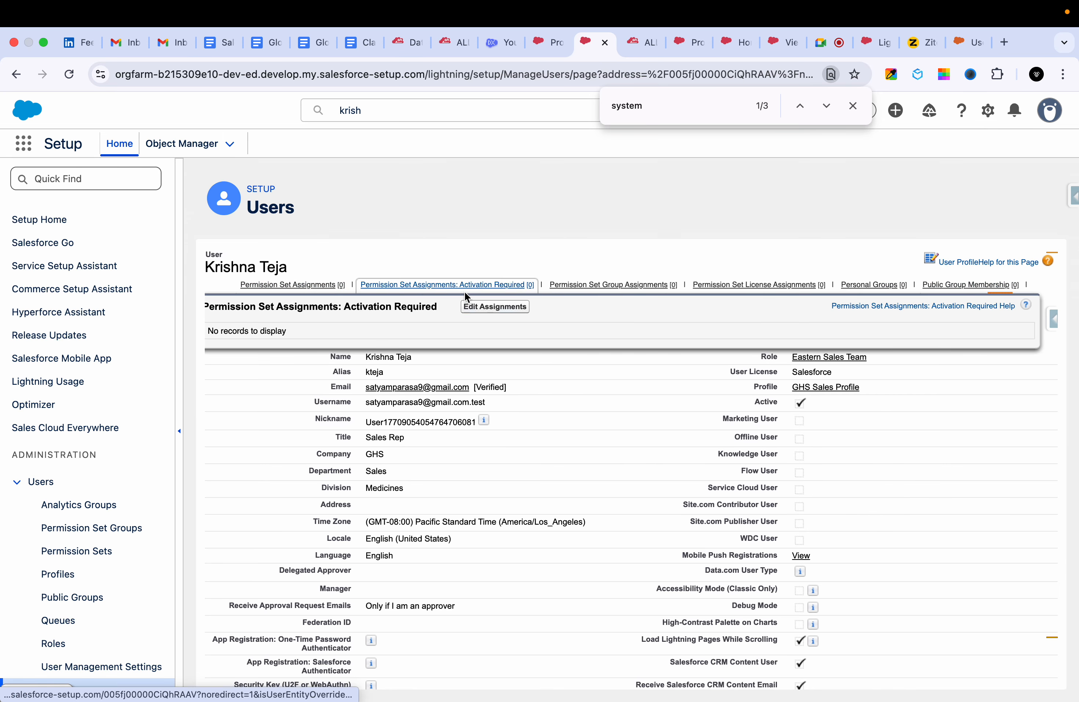
left_click(479, 310)
left_click(348, 361)
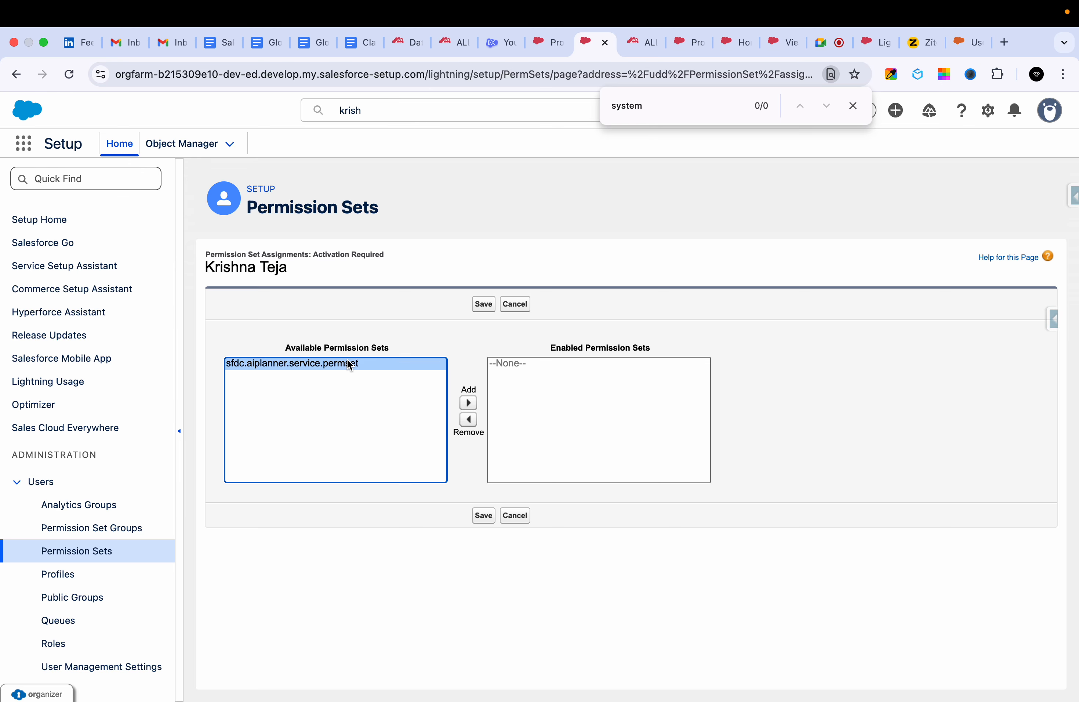
left_click(16, 74)
Open the user's Permission Set Assignments for editing, browse the available permission sets, and cancel without assigning any.
mouse_move(334, 292)
left_click(401, 310)
scroll(307, 419, "down", 8)
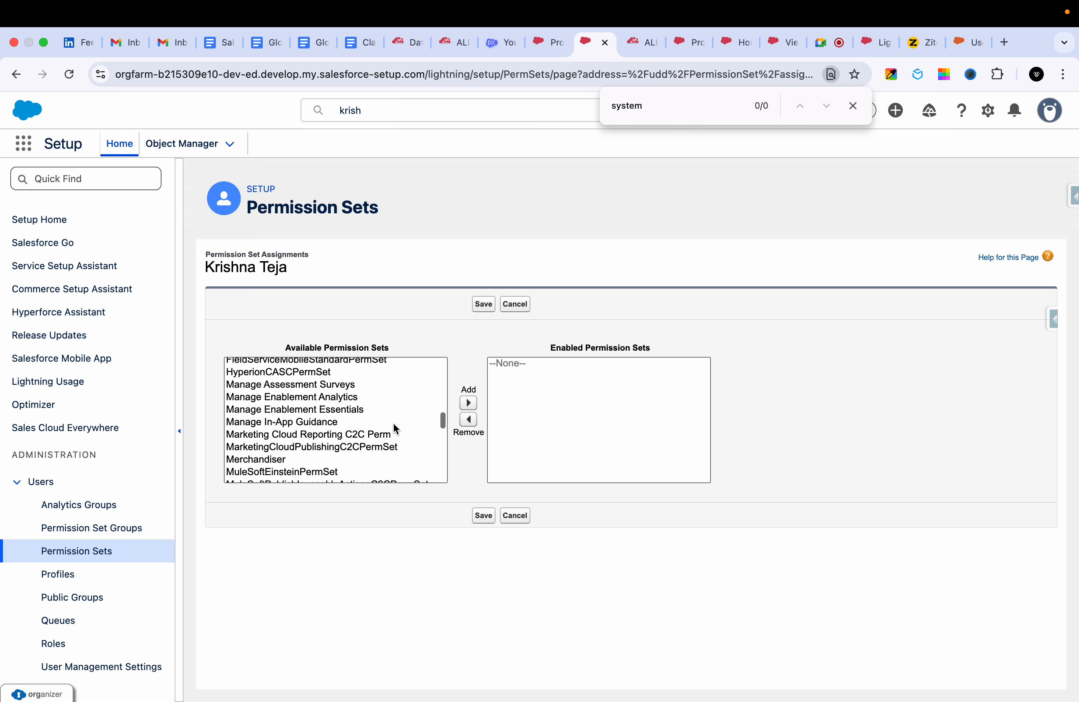
scroll(369, 431, "down", 8)
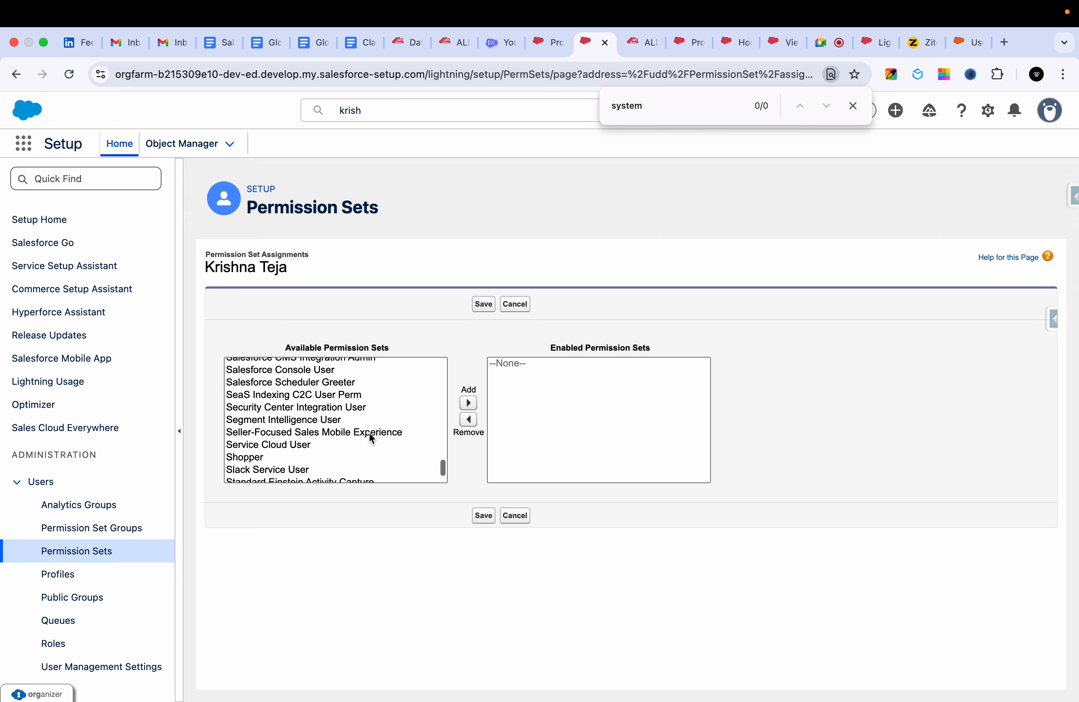
left_click(515, 515)
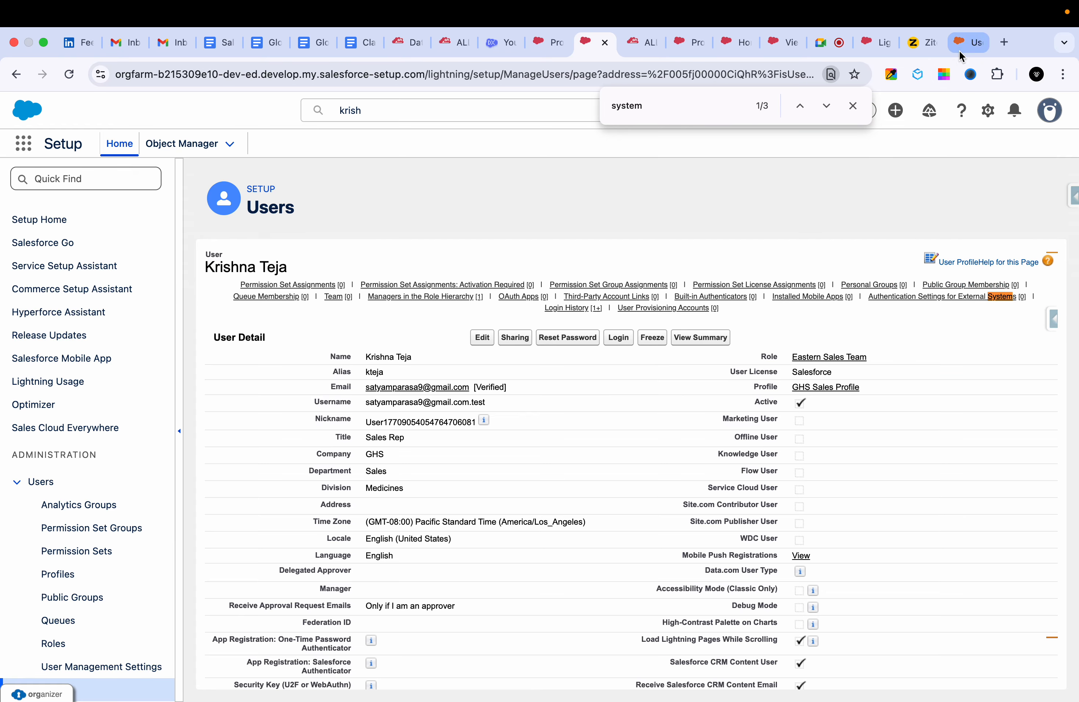
Switch to Ziteboard and draw a large oval below the diagram with an arrow to a handwritten "P.S.G".
left_click(920, 43)
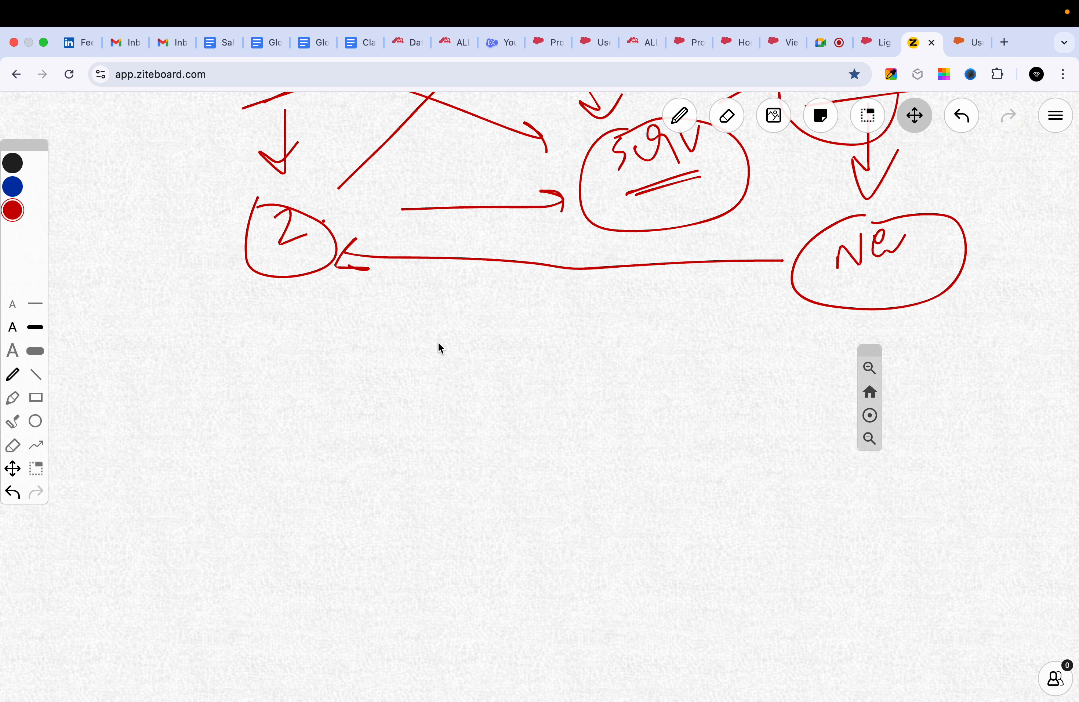
mouse_move(390, 409)
left_mouse_down()
mouse_move(494, 501)
mouse_move(417, 422)
mouse_move(536, 496)
mouse_move(417, 390)
left_mouse_up()
key("p")
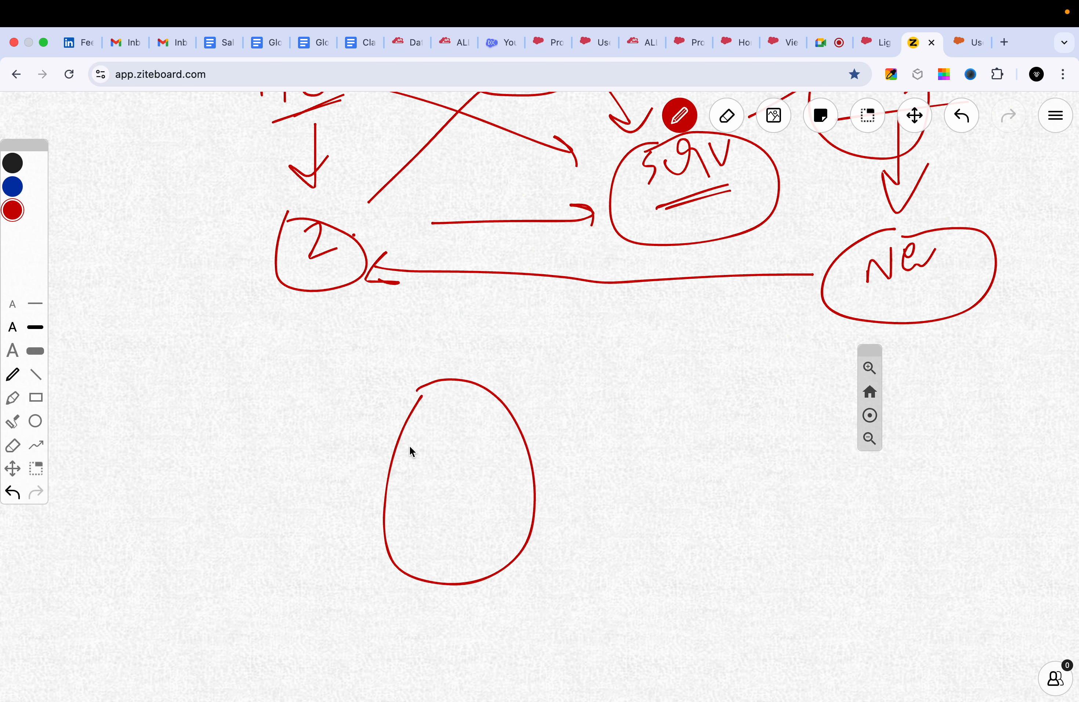
left_click_drag(506, 406, 528, 386)
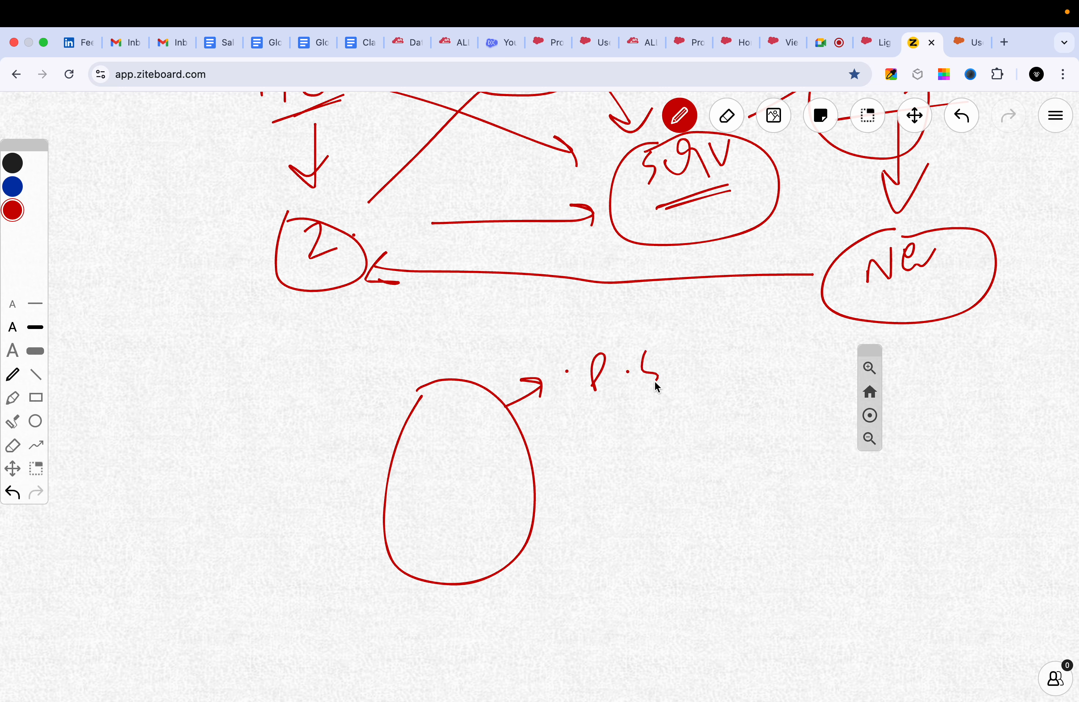
left_click_drag(689, 373, 720, 387)
Draw lines inside the large oval, label two of them "PS", and add two diagonal strokes outside it on the left.
left_click_drag(405, 490, 450, 483)
left_click_drag(481, 436, 499, 453)
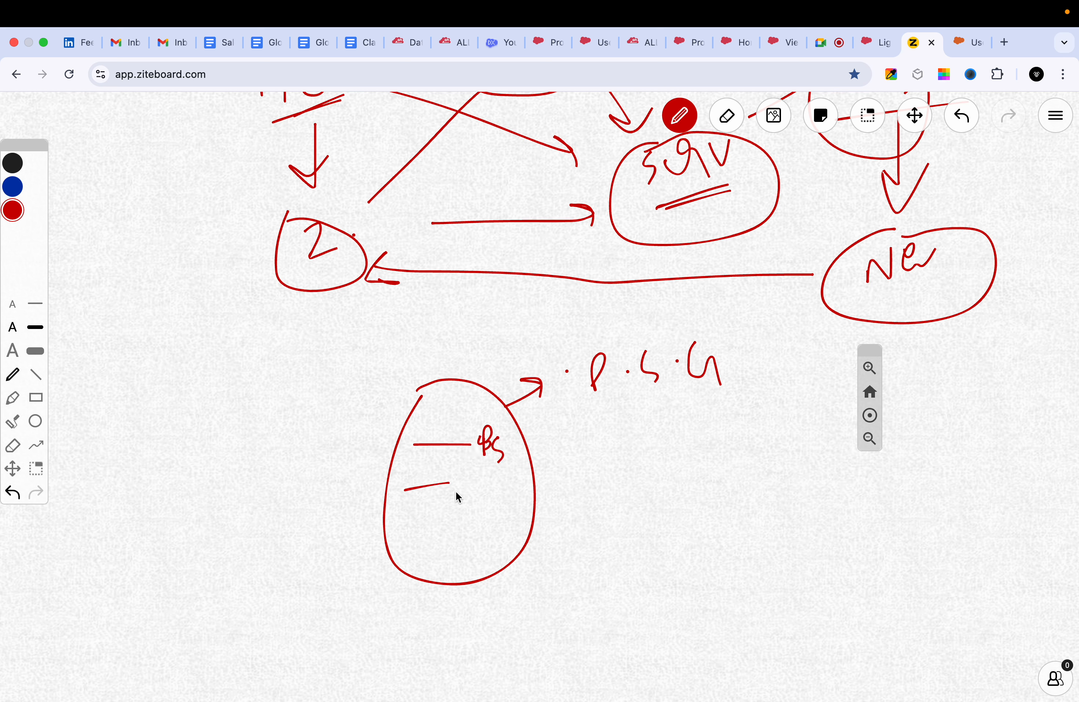
left_click_drag(416, 530, 470, 517)
left_click_drag(426, 556, 509, 507)
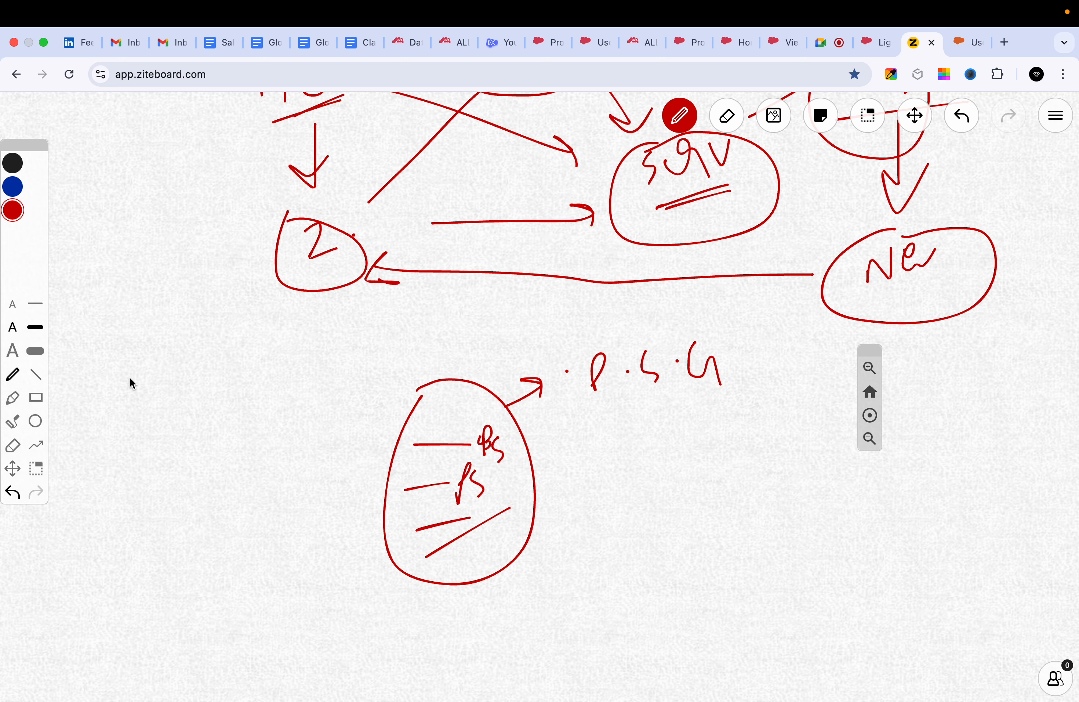
left_click_drag(130, 377, 192, 340)
left_click_drag(147, 402, 220, 337)
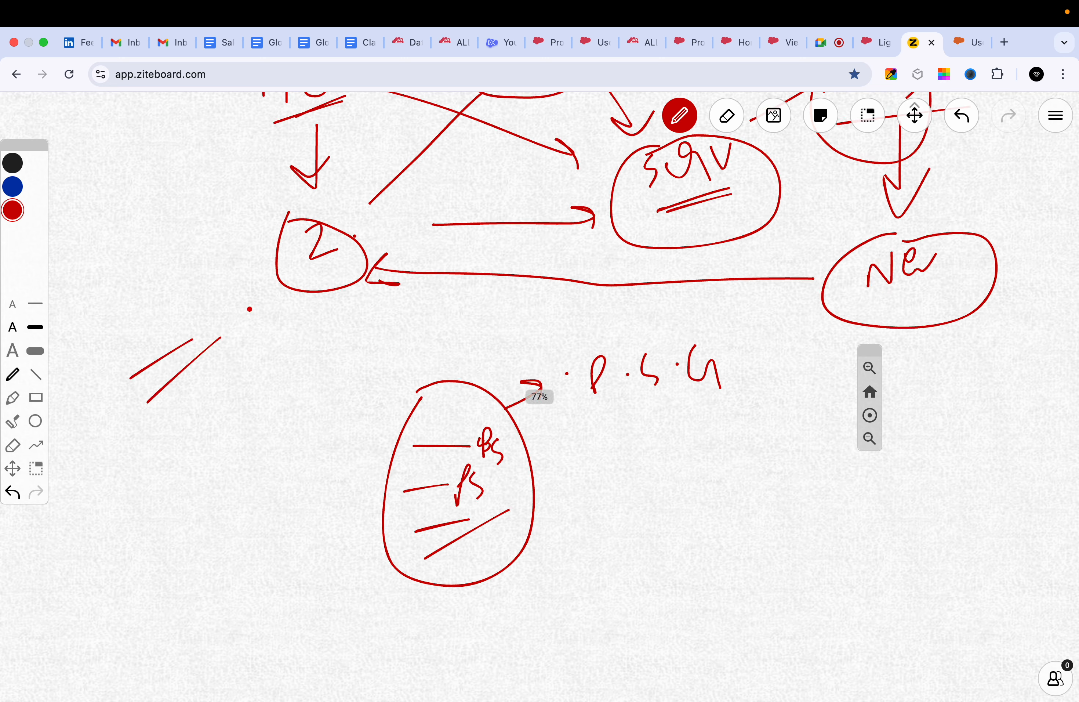
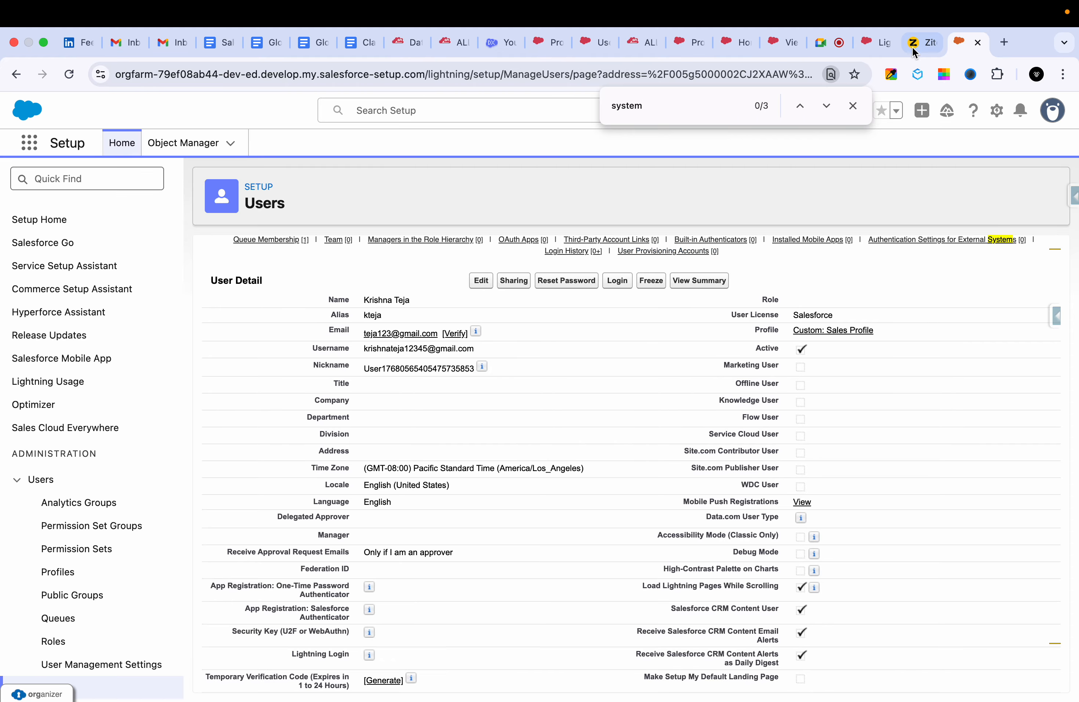
Switch to Ziteboard and write "PS" with a large circle beneath it beside the permission set group oval.
left_click(913, 46)
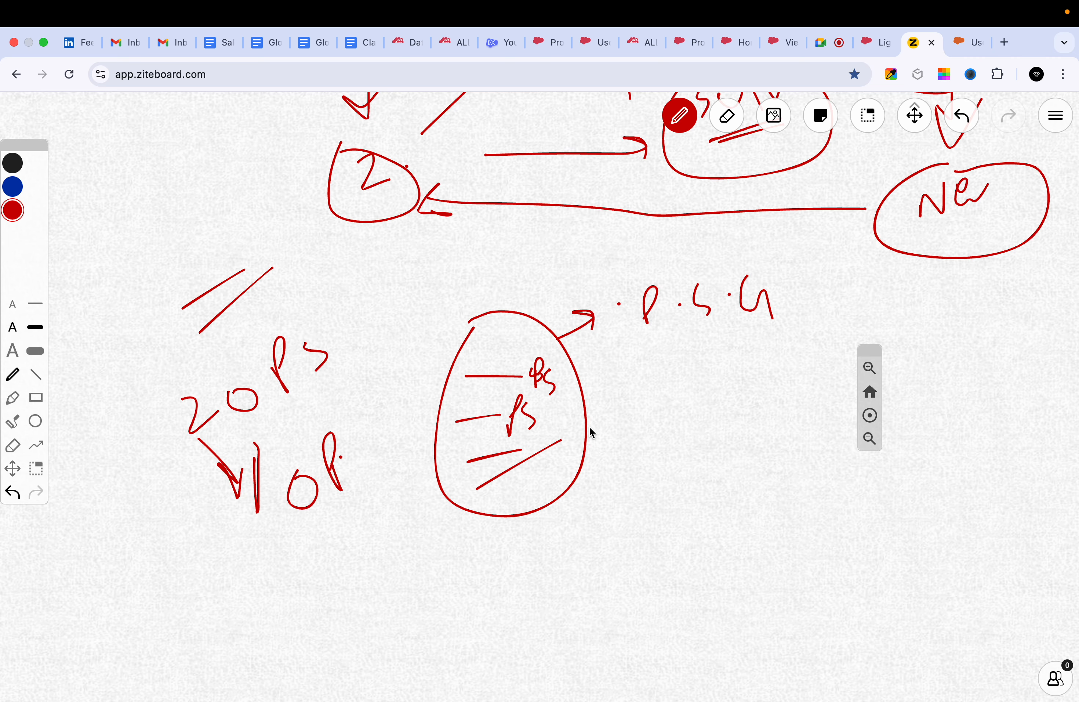
left_click(916, 122)
left_click_drag(711, 419, 646, 325)
left_click(679, 116)
left_click_drag(637, 315, 652, 315)
left_click_drag(684, 301, 692, 342)
mouse_move(640, 383)
left_mouse_down()
mouse_move(618, 534)
mouse_move(631, 423)
left_mouse_up()
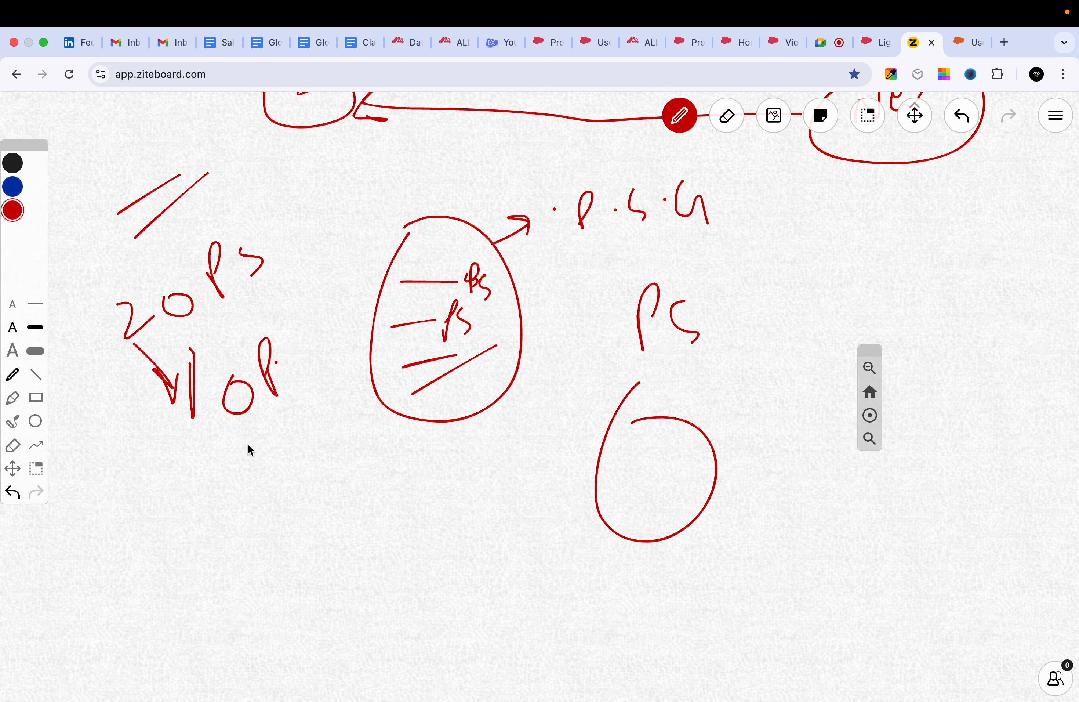
Draw a line beneath the handwritten "10 P" with a downward arrow below it and an "S" beside the arrow.
left_click_drag(168, 448, 276, 423)
left_click_drag(223, 449, 243, 514)
mouse_move(214, 496)
left_mouse_down()
mouse_move(243, 514)
mouse_move(272, 485)
left_mouse_up()
left_click_drag(295, 444, 314, 478)
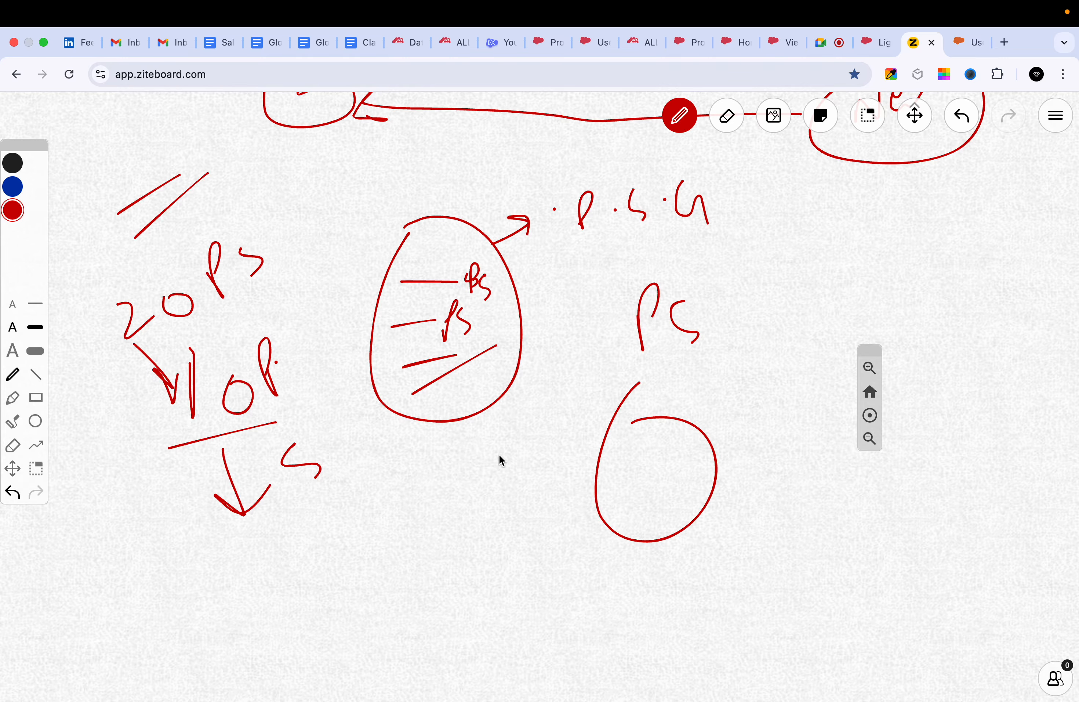
Switch to the detail page of the GHS Sales Profile user in Salesforce Setup and view the Permission Set Group Assignments.
left_click(734, 41)
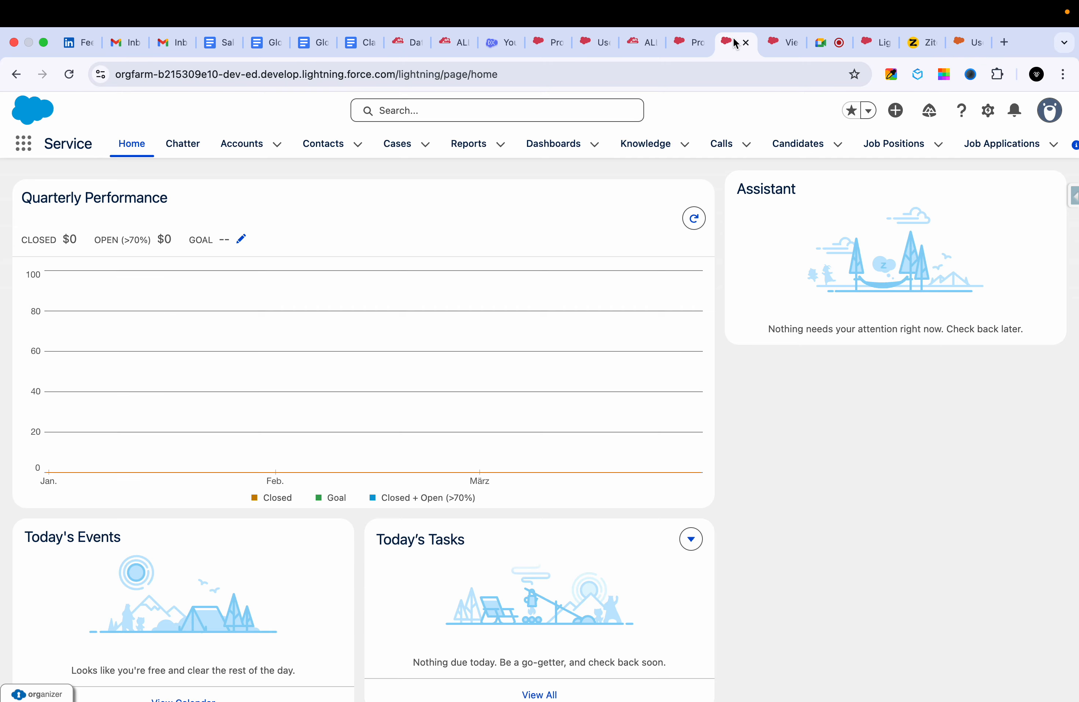
left_click(668, 44)
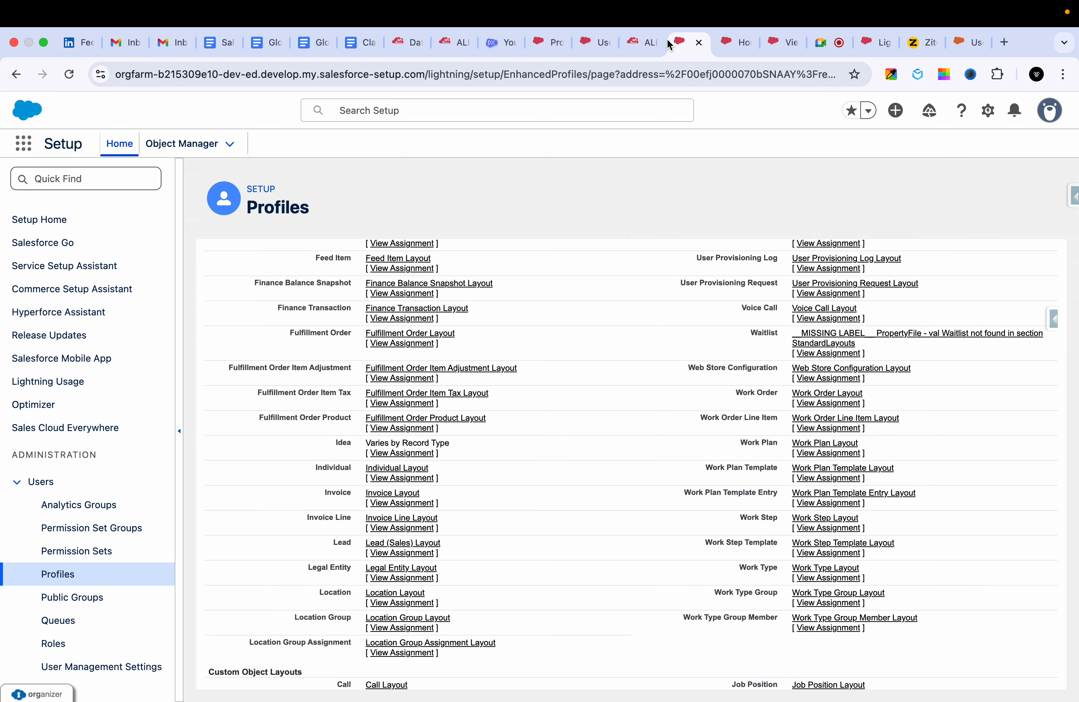
scroll(556, 372, "up", 20)
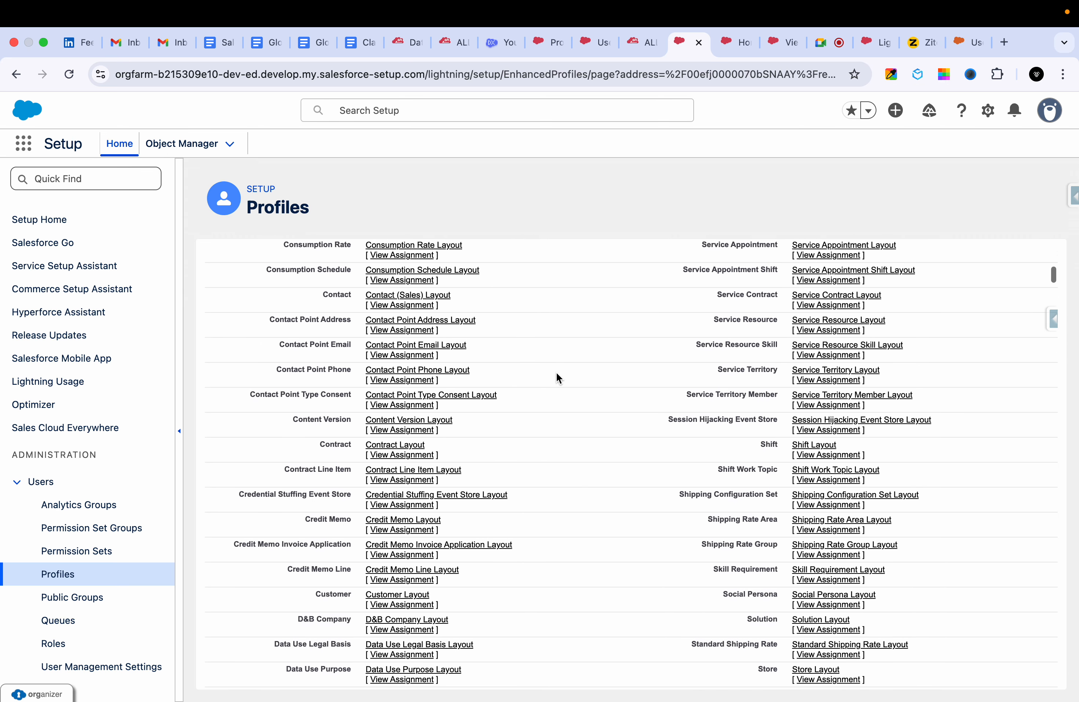
left_click(594, 43)
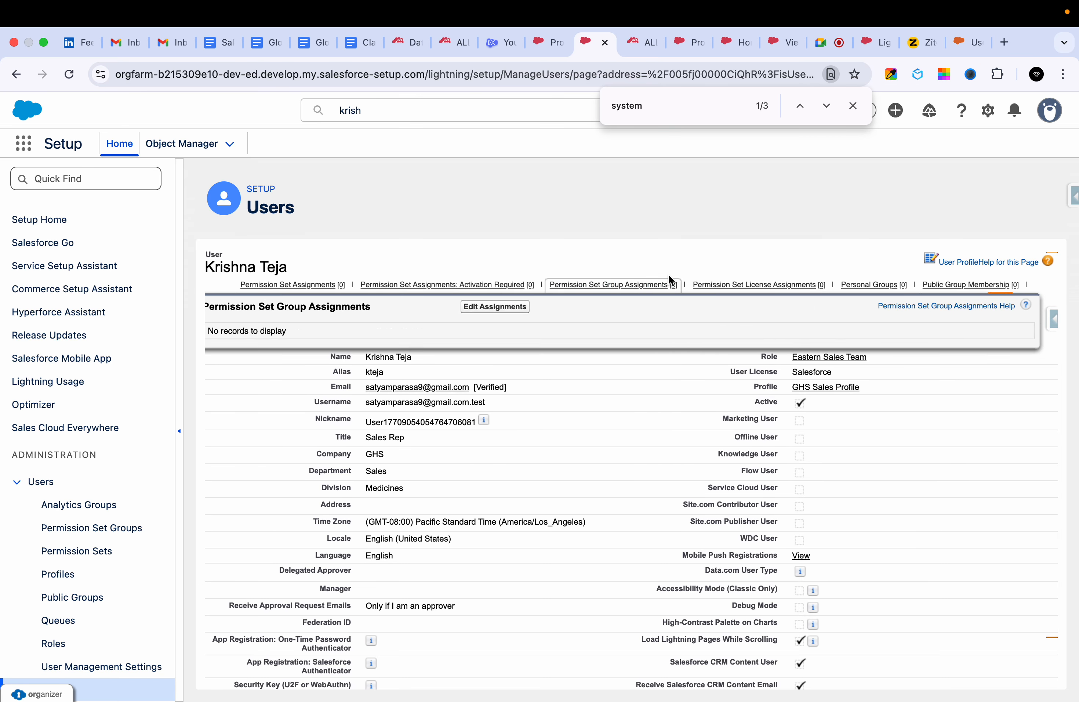
mouse_move(545, 296)
mouse_move(606, 283)
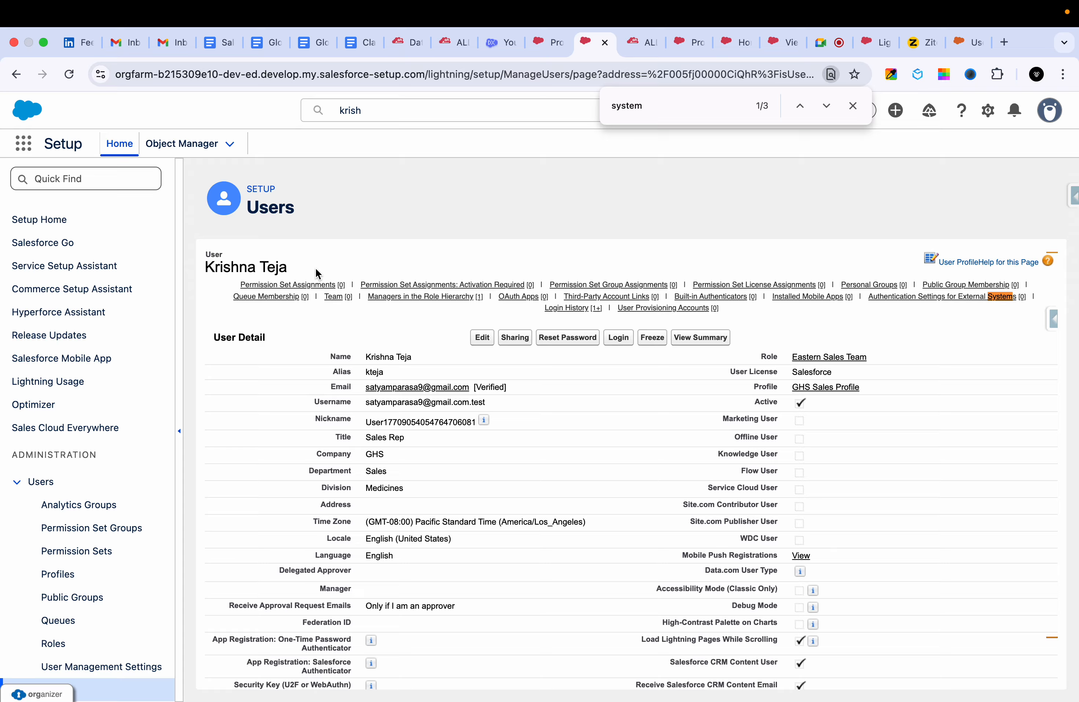
mouse_move(660, 285)
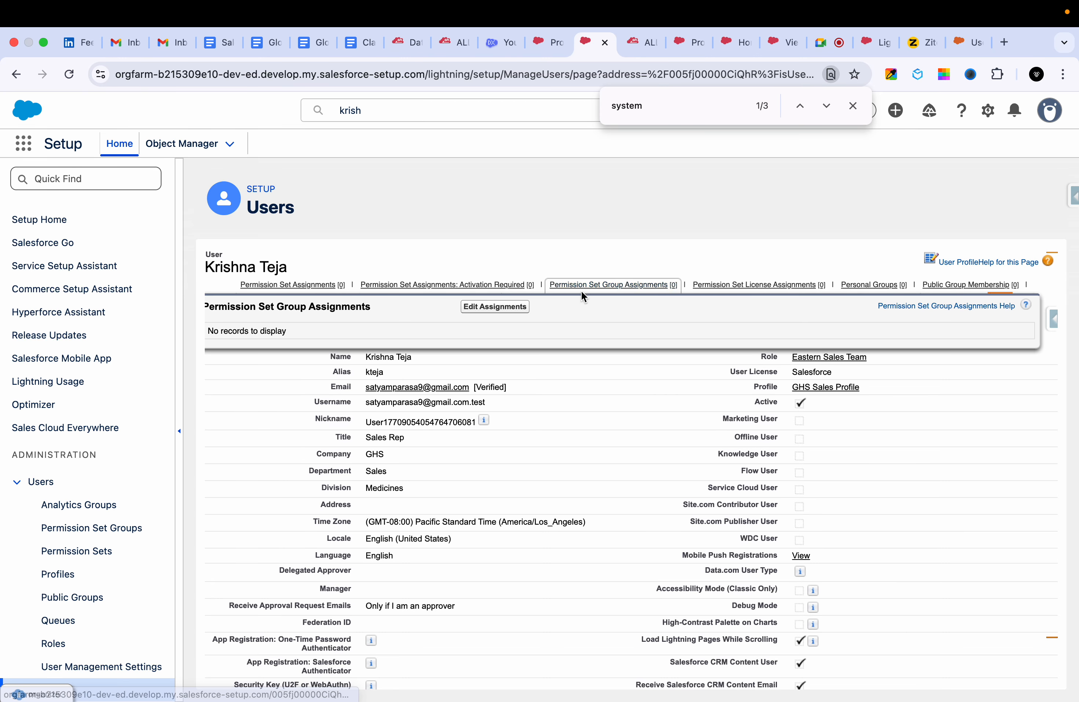
Find Permission Set Groups in Setup by searching for "permis" and start a new permission set group.
left_click(101, 177)
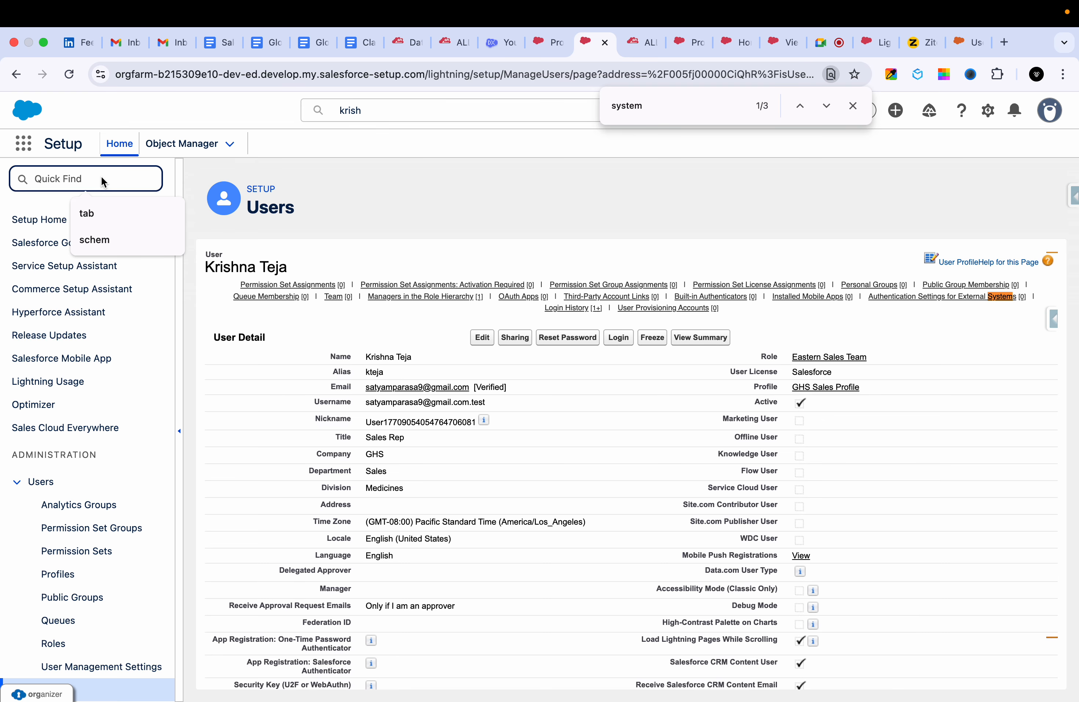
type("permis")
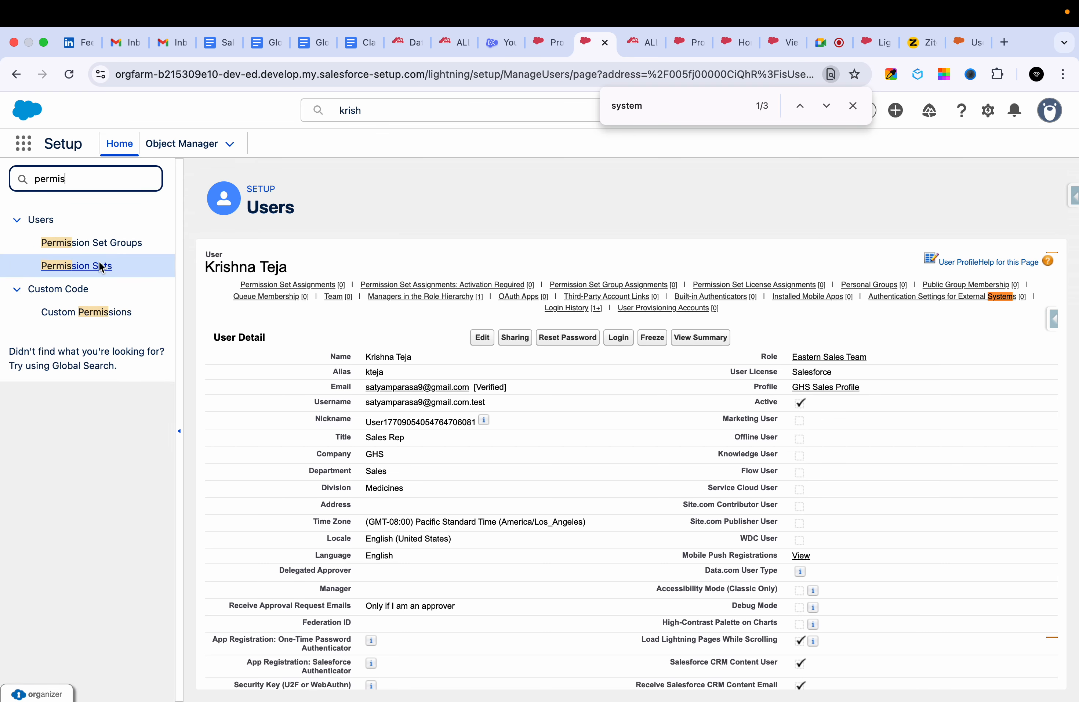
left_click(92, 241)
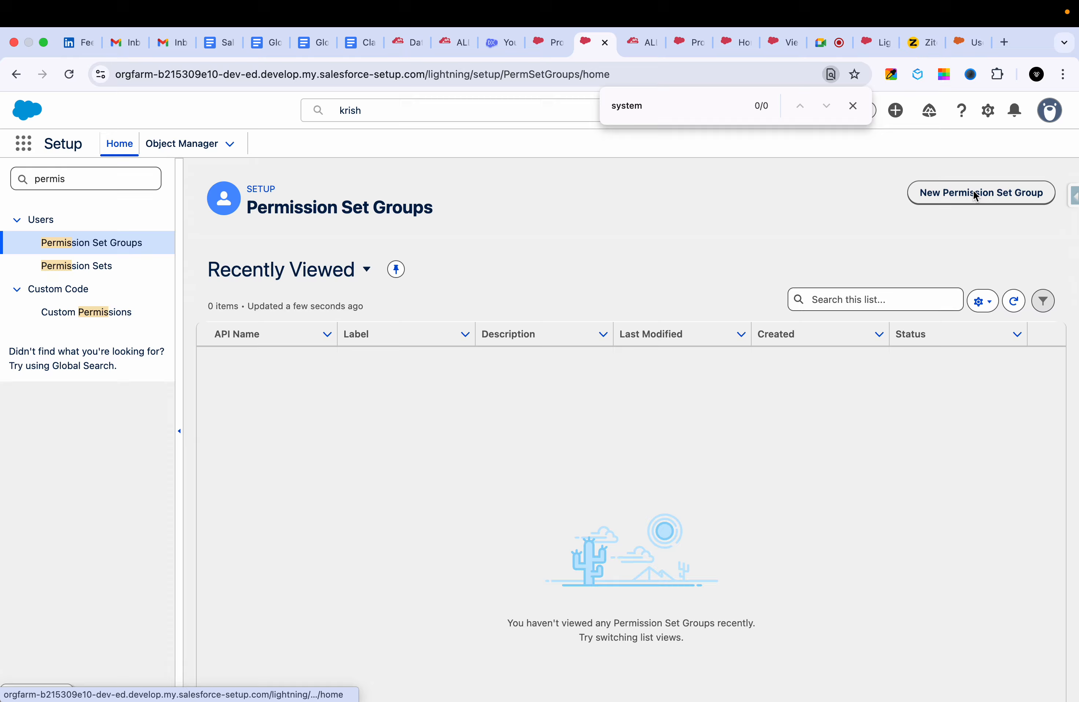
left_click(975, 191)
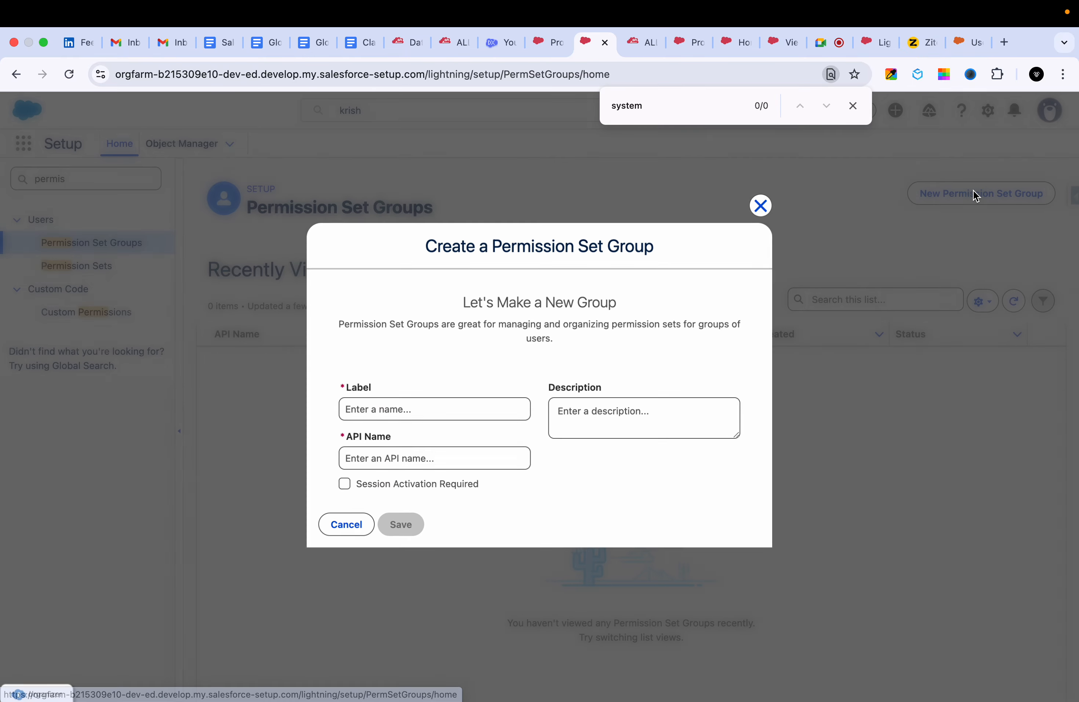
Label the new permission set group "Sales Permission set Group" and save it without requiring session activation.
left_click(453, 419)
type("Sara")
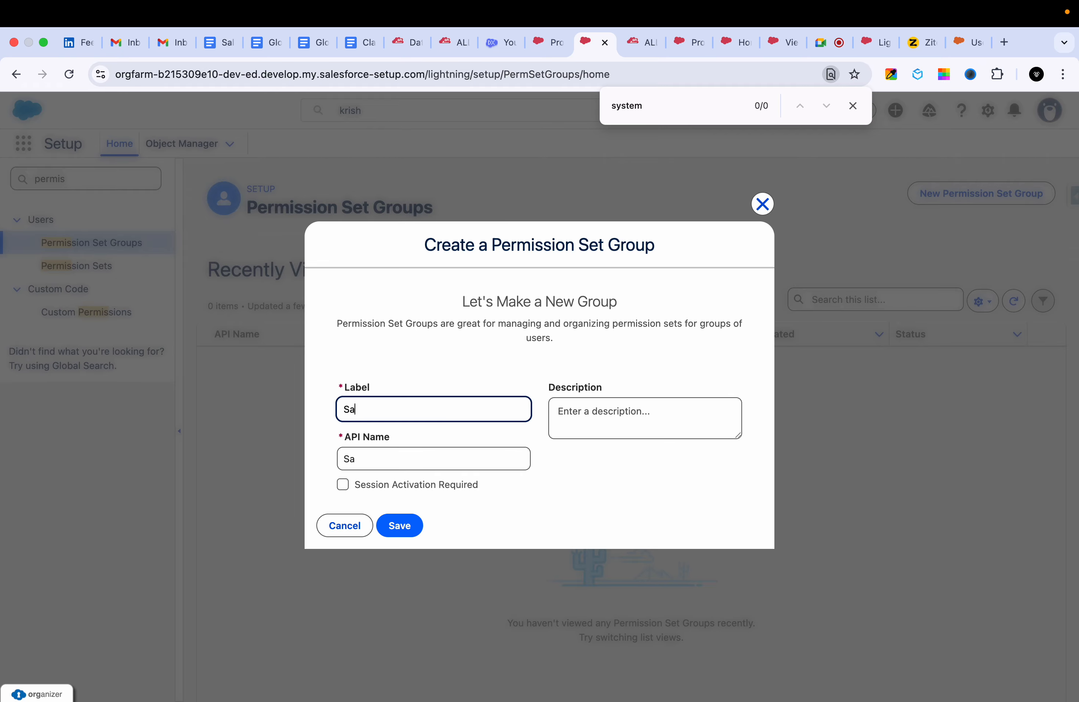
key("BackSpace")
key("BackSpace")
type("les Permission ")
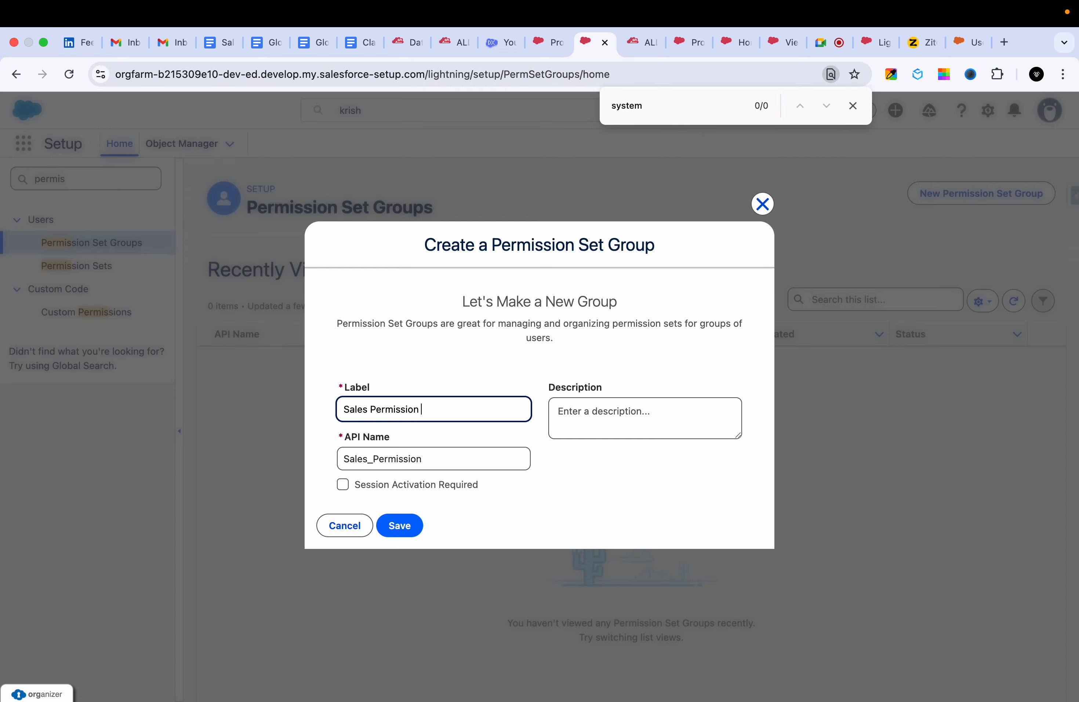
type("set Group")
left_click(607, 482)
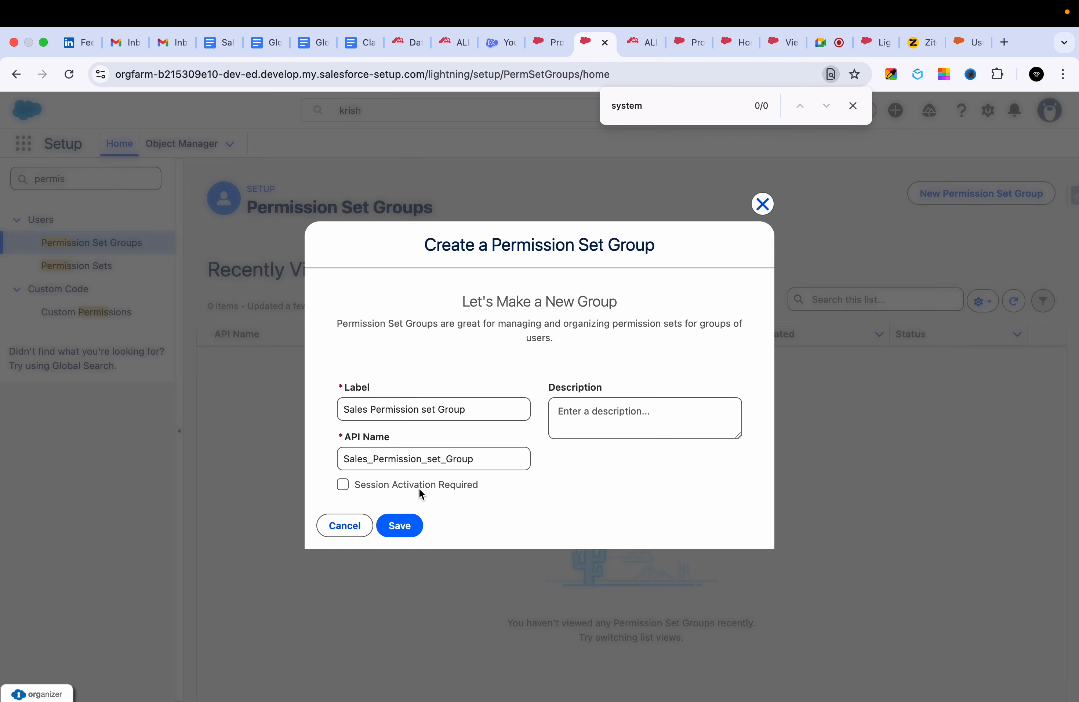
left_click(407, 526)
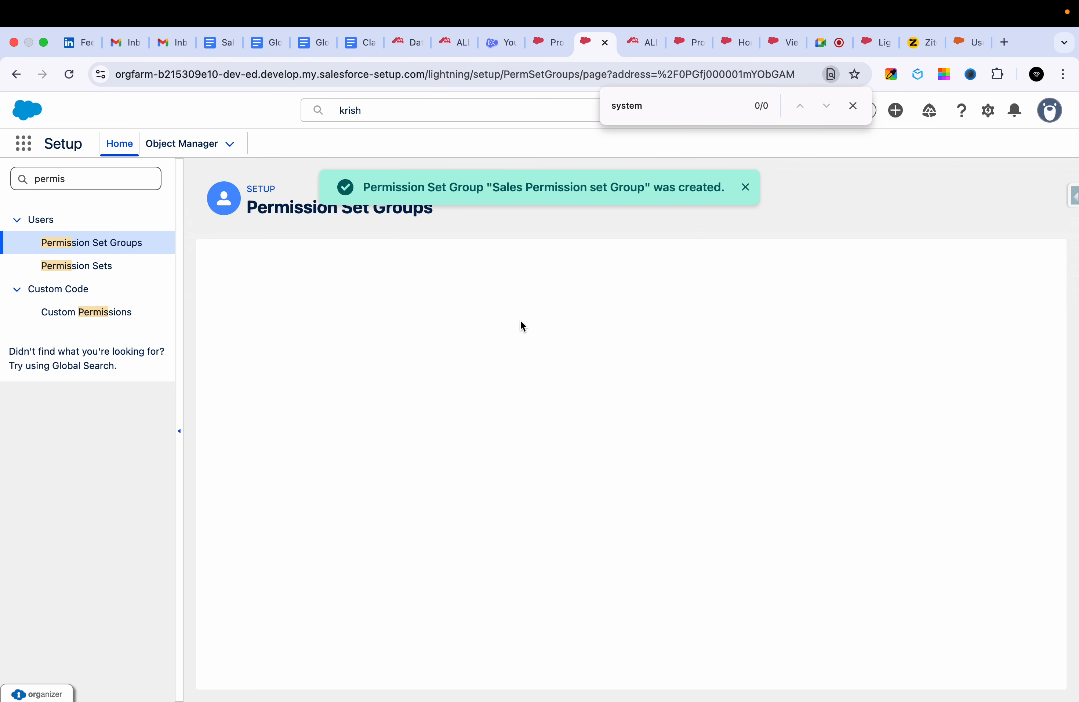
Start adding permission sets to Sales Permission set Group and browse to the second page of available sets.
scroll(466, 395, "up", 10)
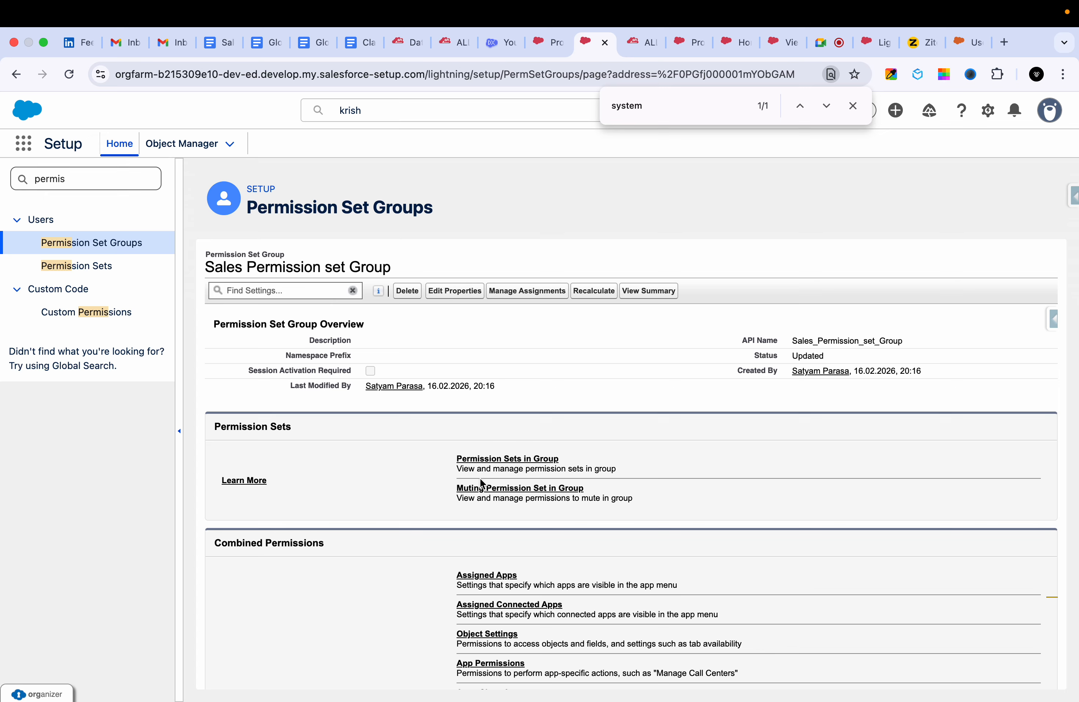
left_click(507, 461)
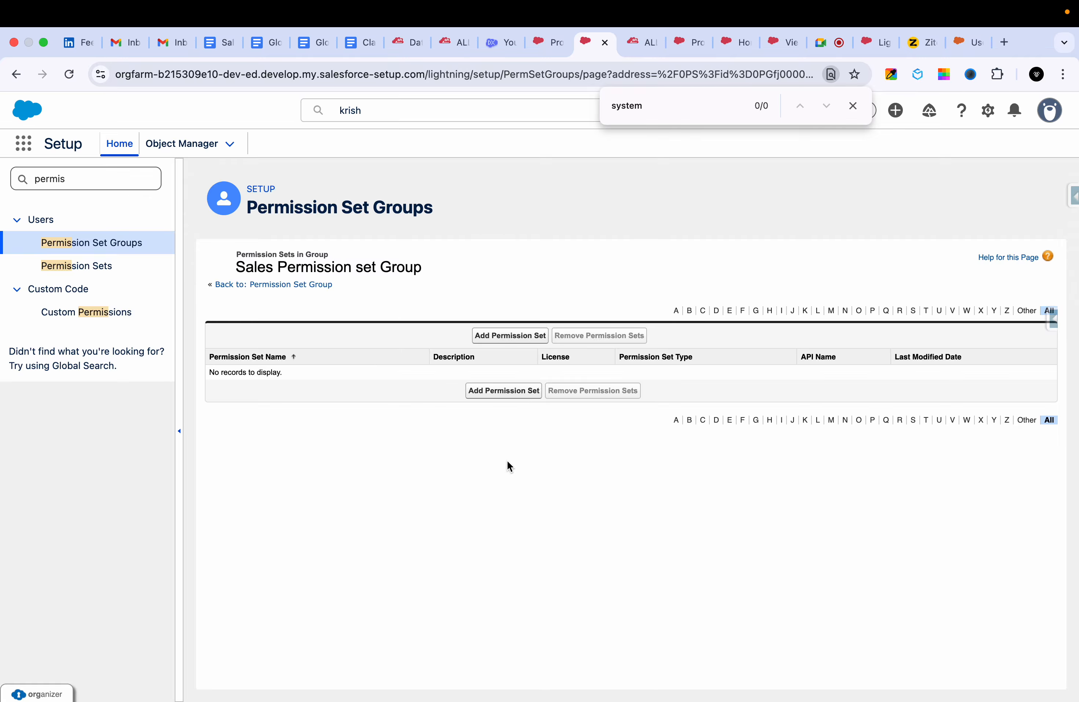
left_click(501, 398)
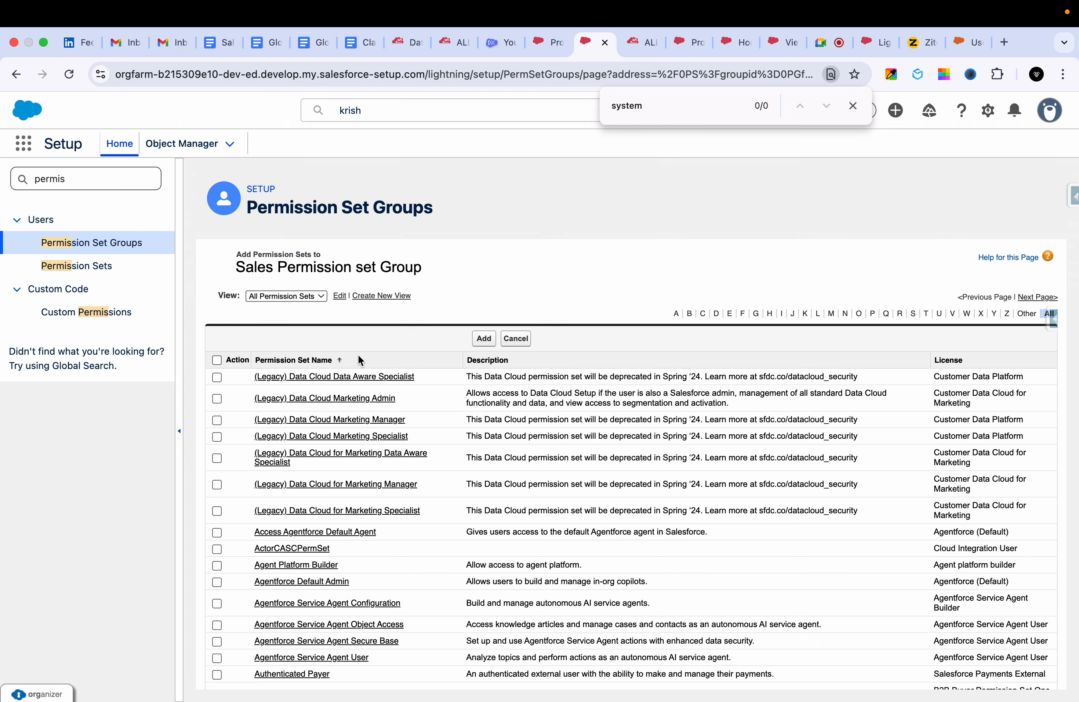
scroll(309, 529, "down", 2)
scroll(309, 528, "down", 3)
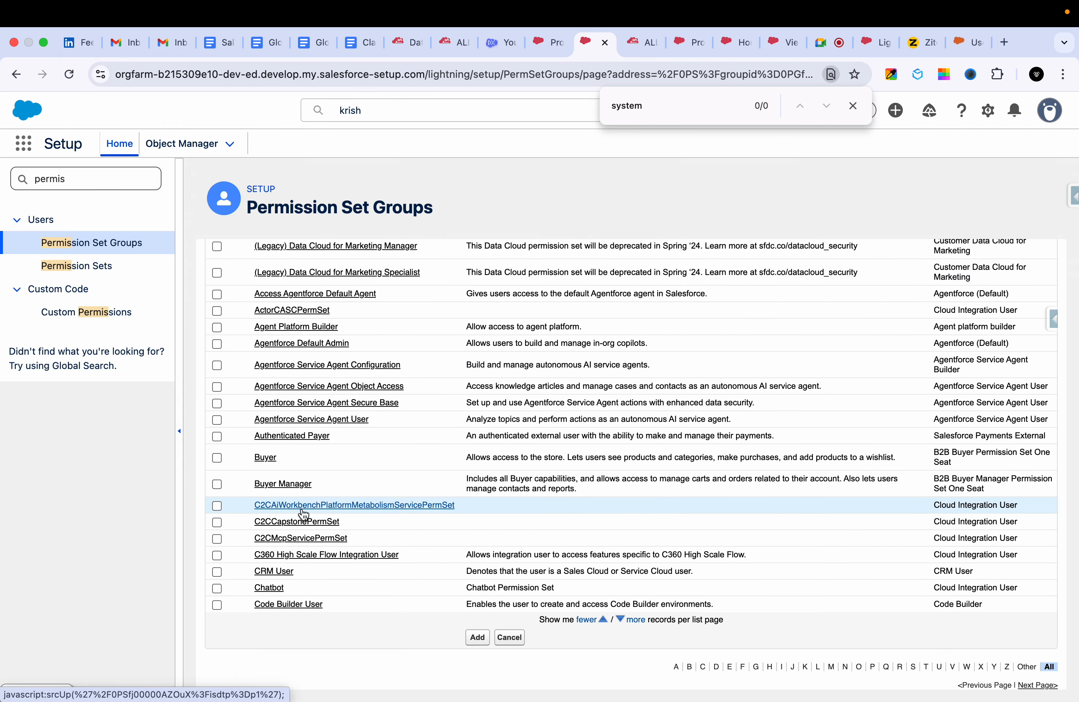
scroll(292, 522, "up", 5)
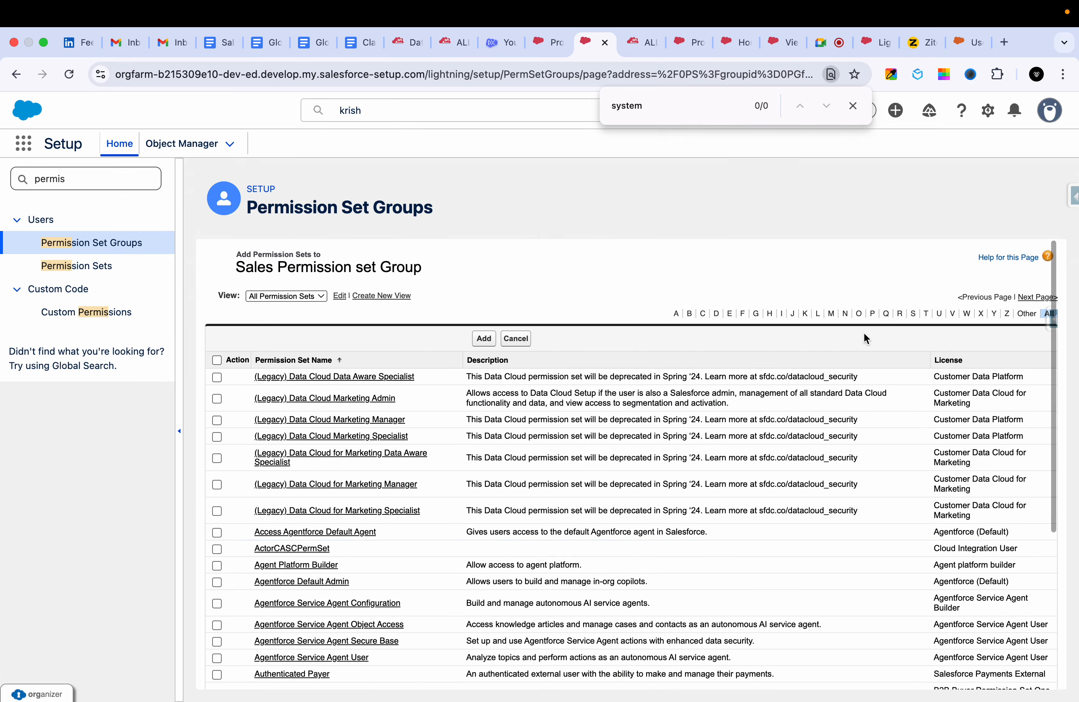
left_click(1044, 297)
scroll(228, 565, "down", 6)
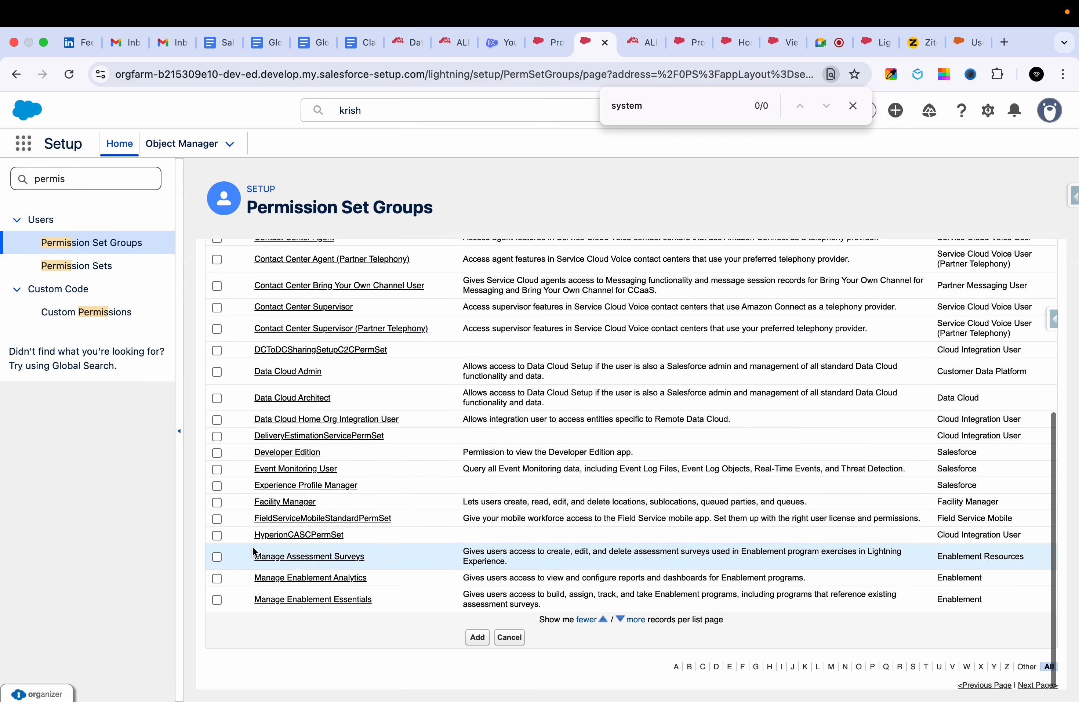
Add the Data Cloud Architect and Developer Edition permission sets to Sales Permission set Group.
left_click(217, 398)
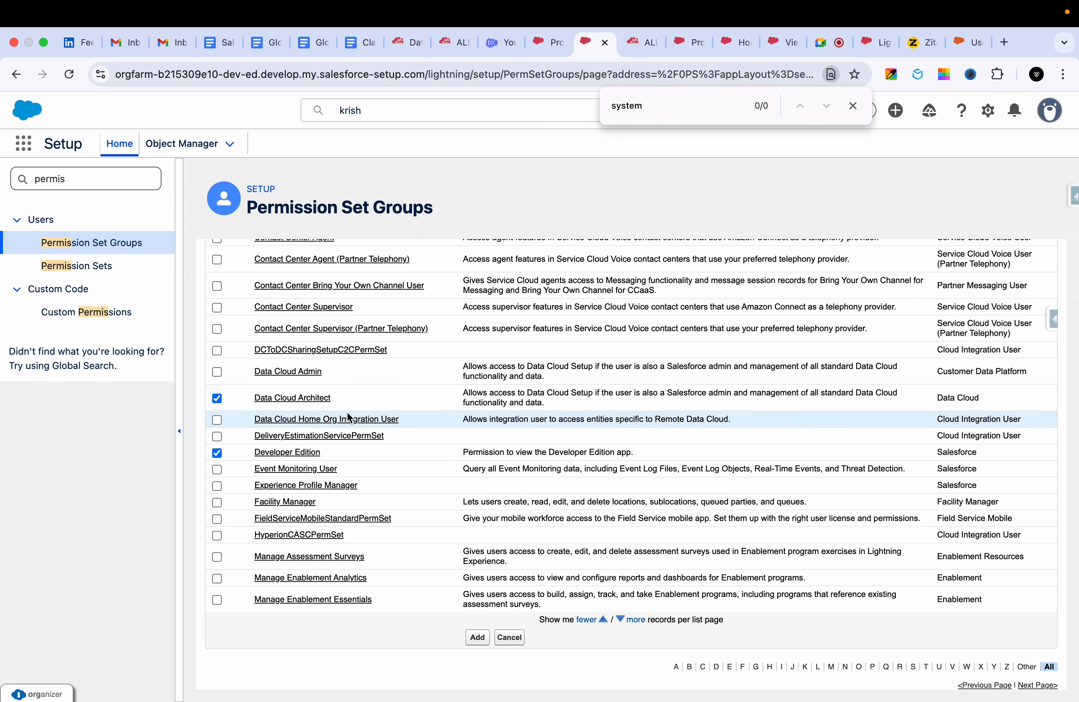
scroll(346, 412, "up", 6)
scroll(539, 501, "down", 6)
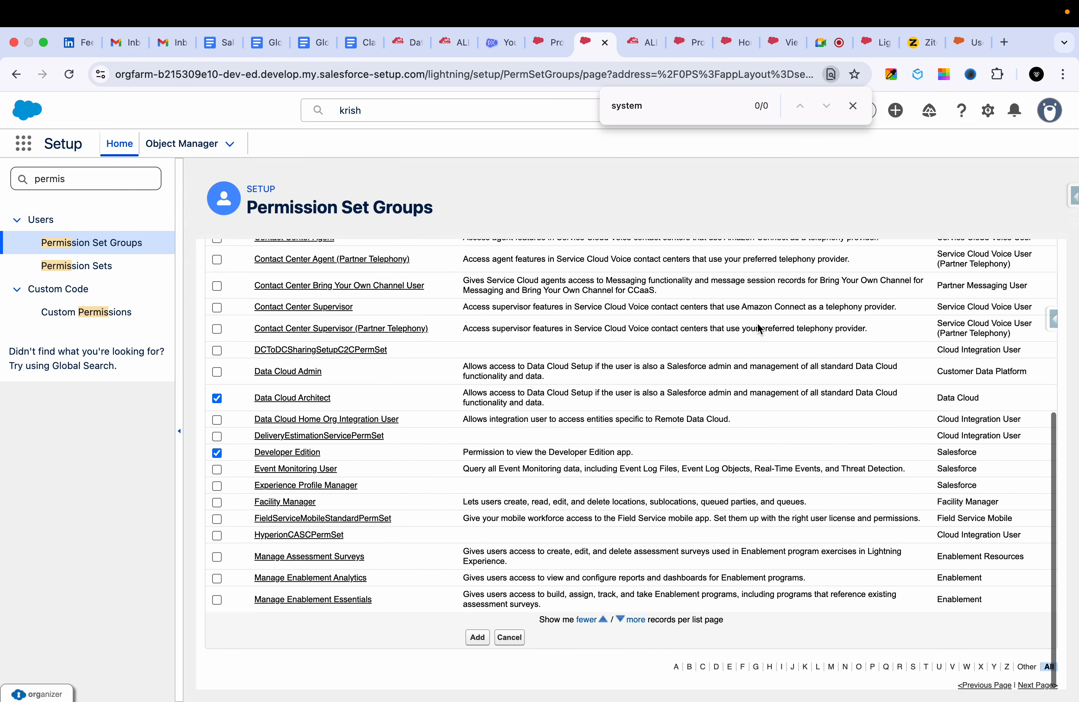
scroll(539, 583, "up", 2)
scroll(539, 585, "up", 3)
left_click(484, 290)
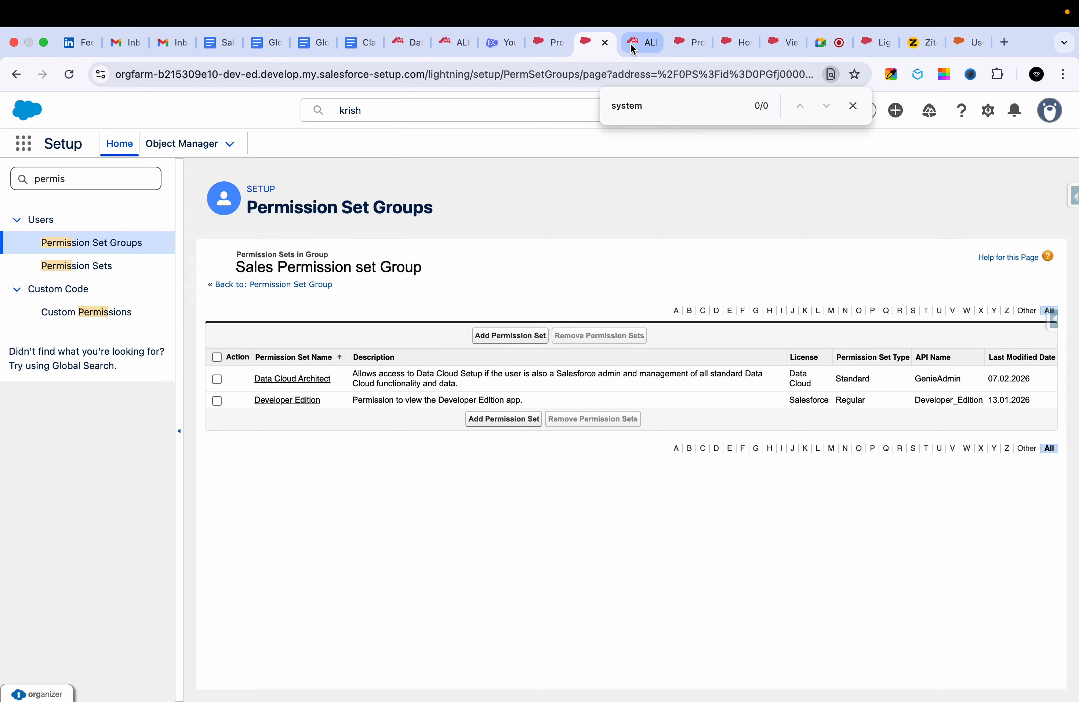
Open the recently viewed GHS Sales Profile user from Setup search and edit the user's Permission Set Group Assignments.
left_click(548, 42)
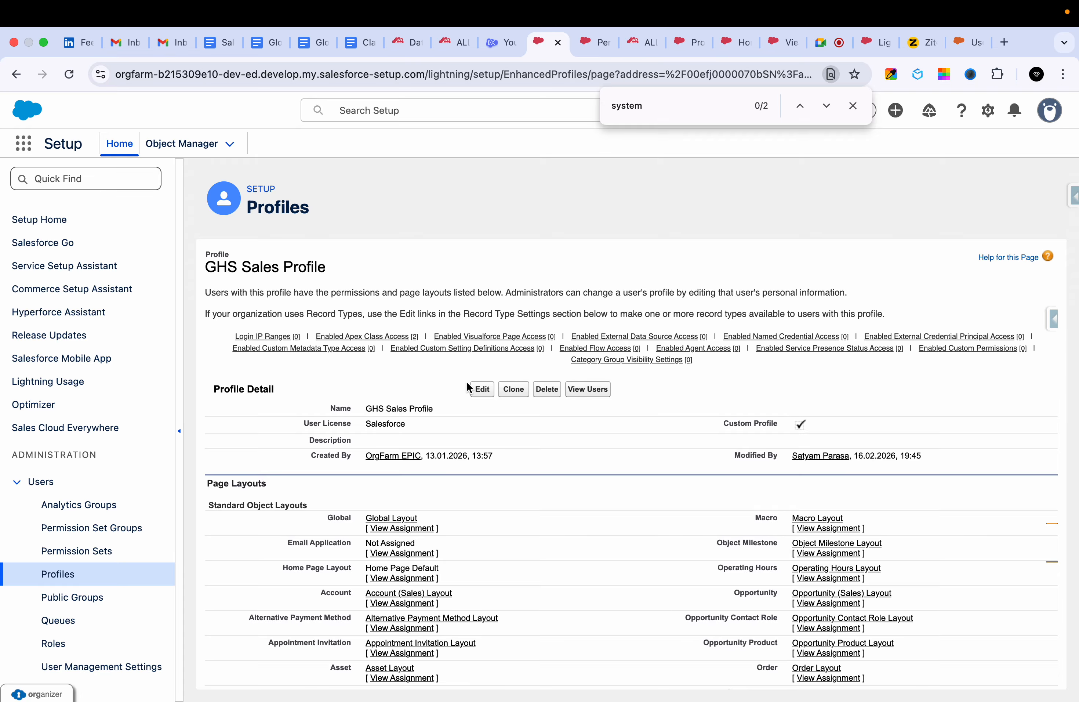
left_click(411, 111)
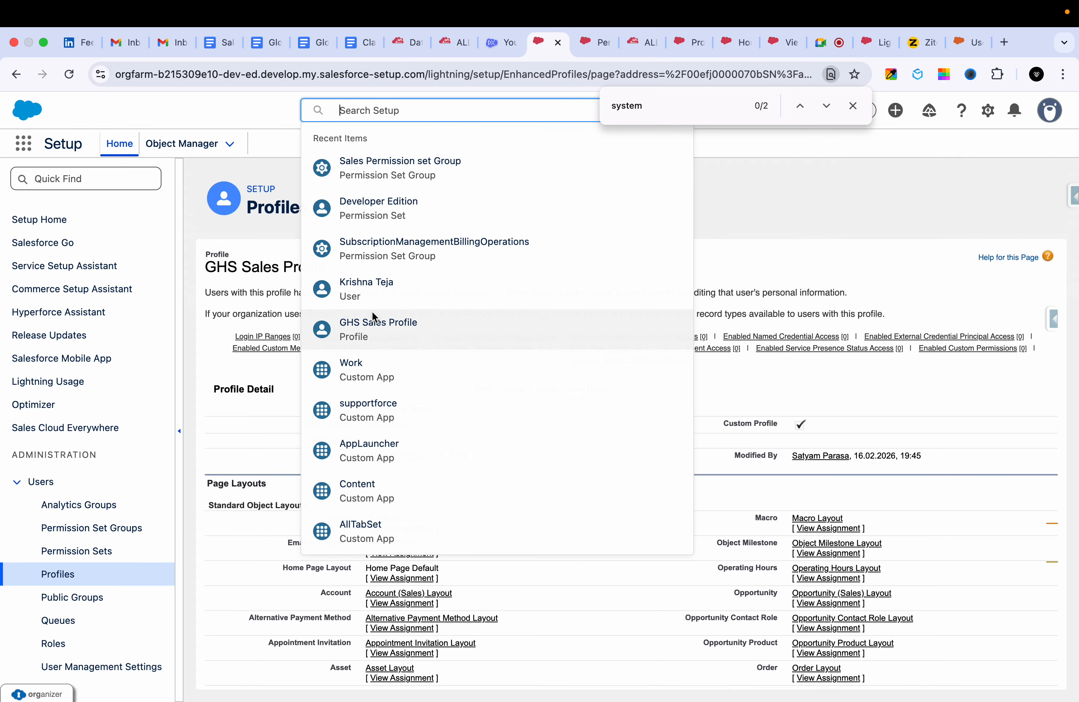
left_click(391, 290)
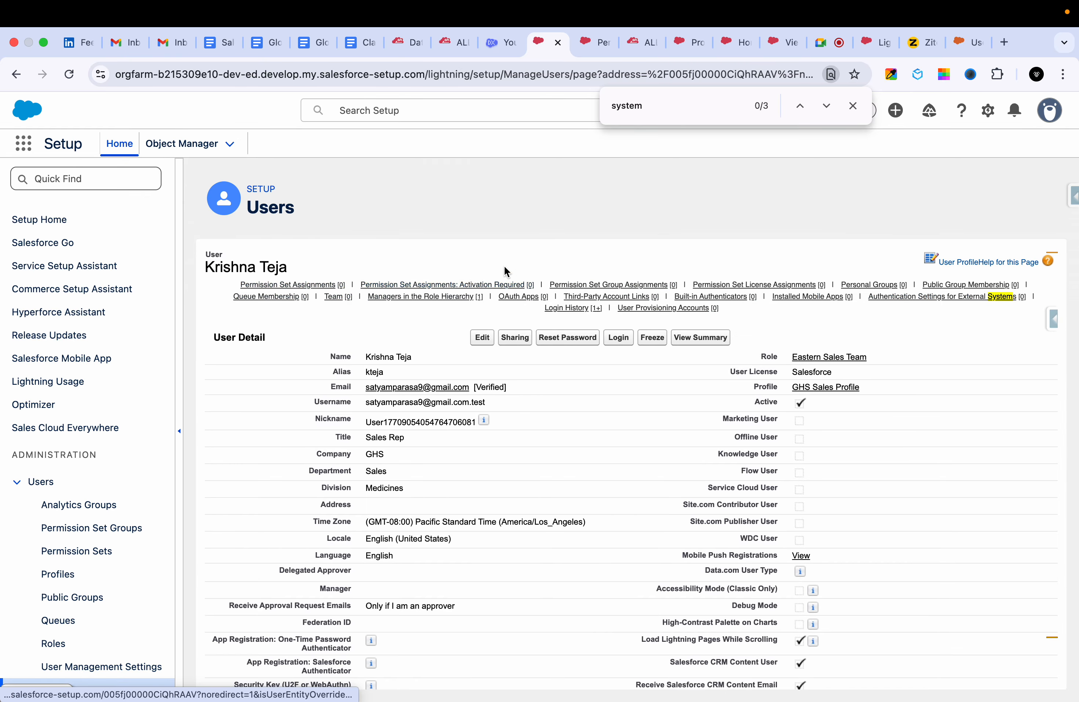
mouse_move(668, 283)
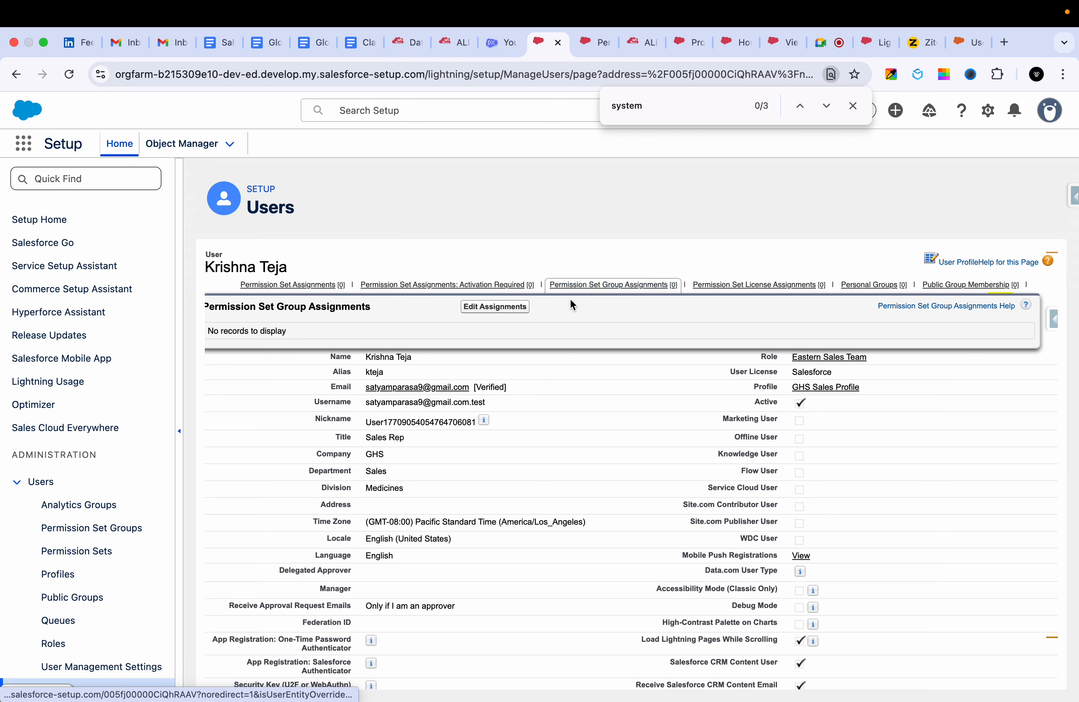
left_click(517, 306)
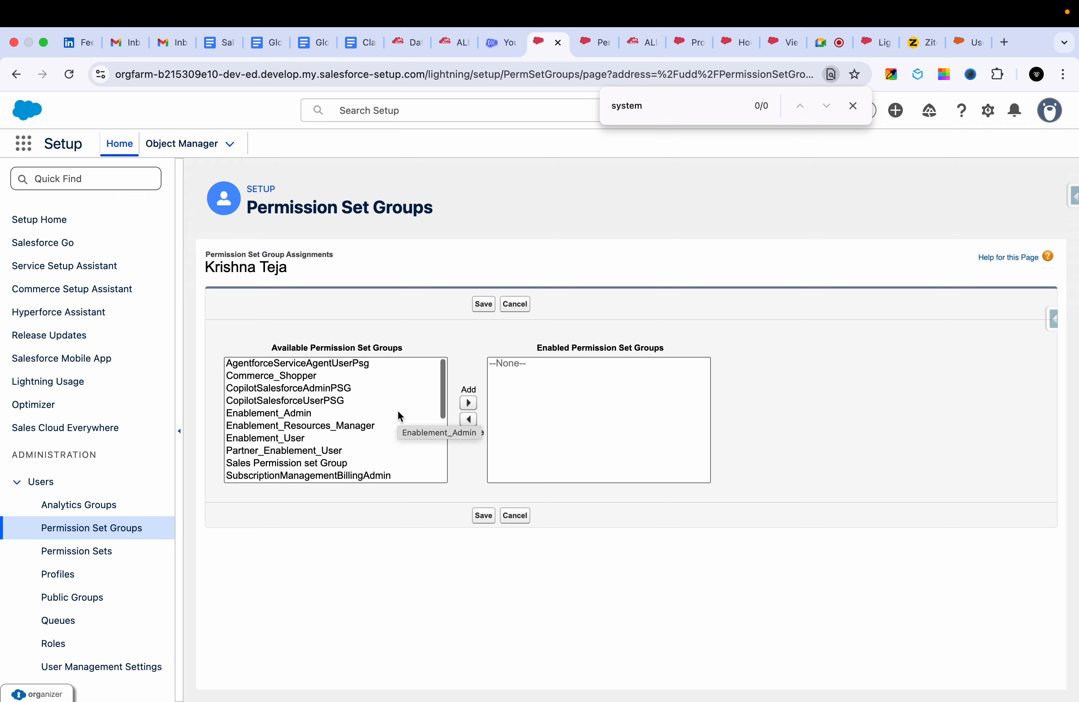
Enable Sales Permission set Group for the user and save, accepting the required Data Cloud permission set license assignment.
scroll(398, 413, "down", 3)
scroll(333, 385, "up", 3)
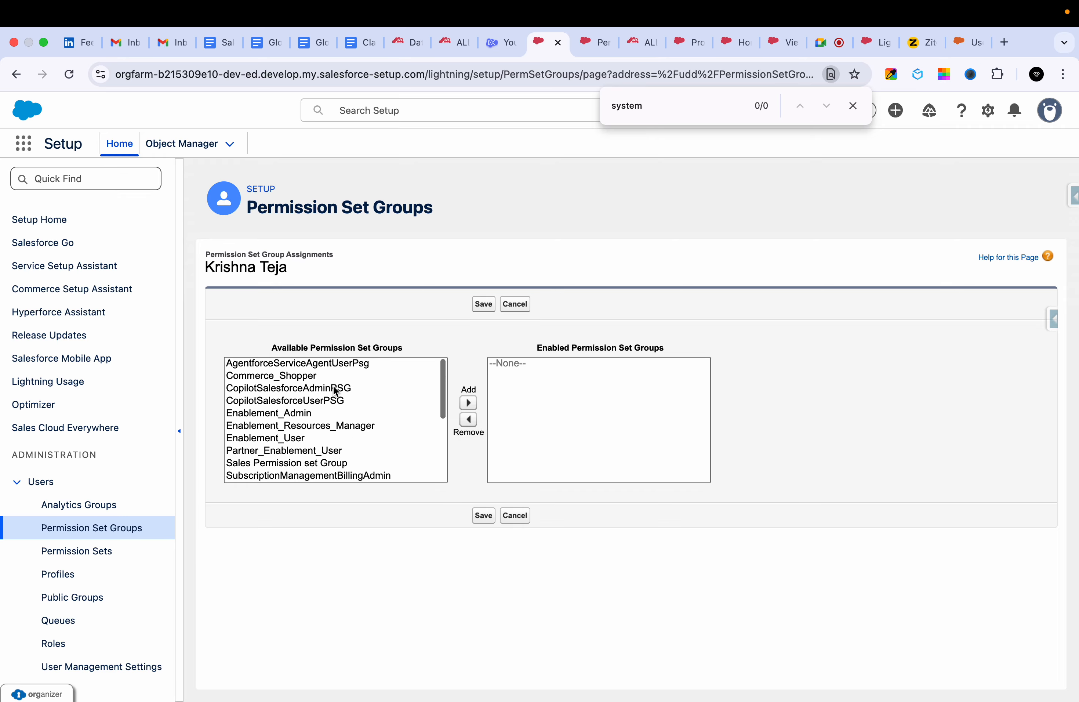
scroll(333, 385, "down", 5)
scroll(332, 385, "up", 3)
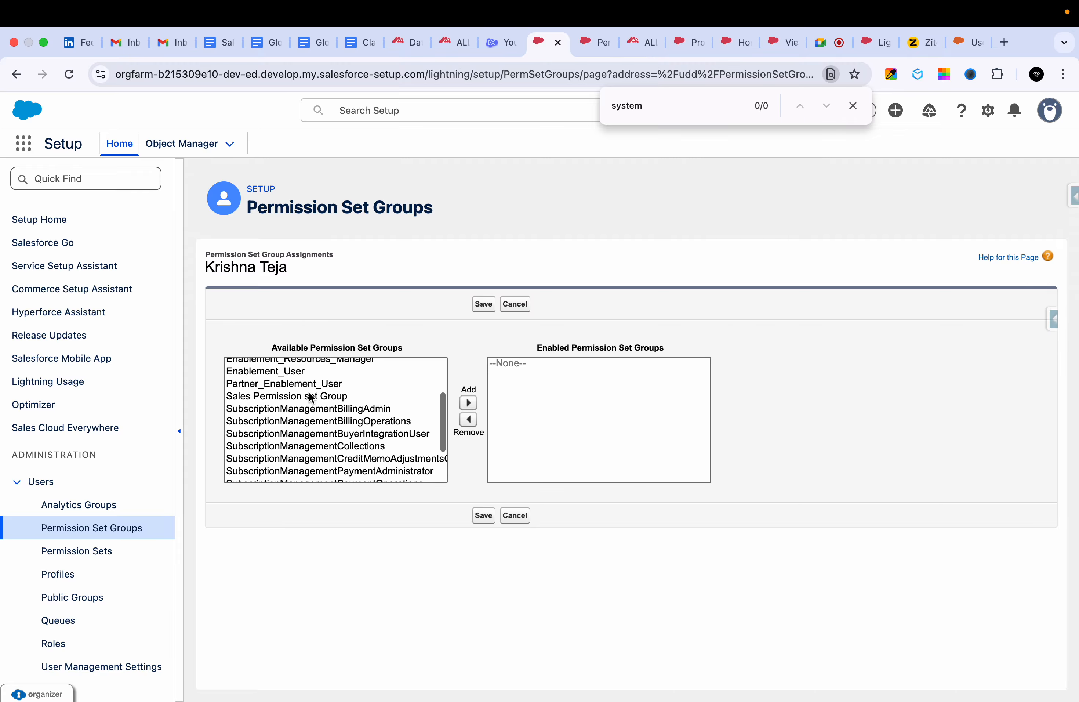
left_click(296, 407)
left_click(304, 396)
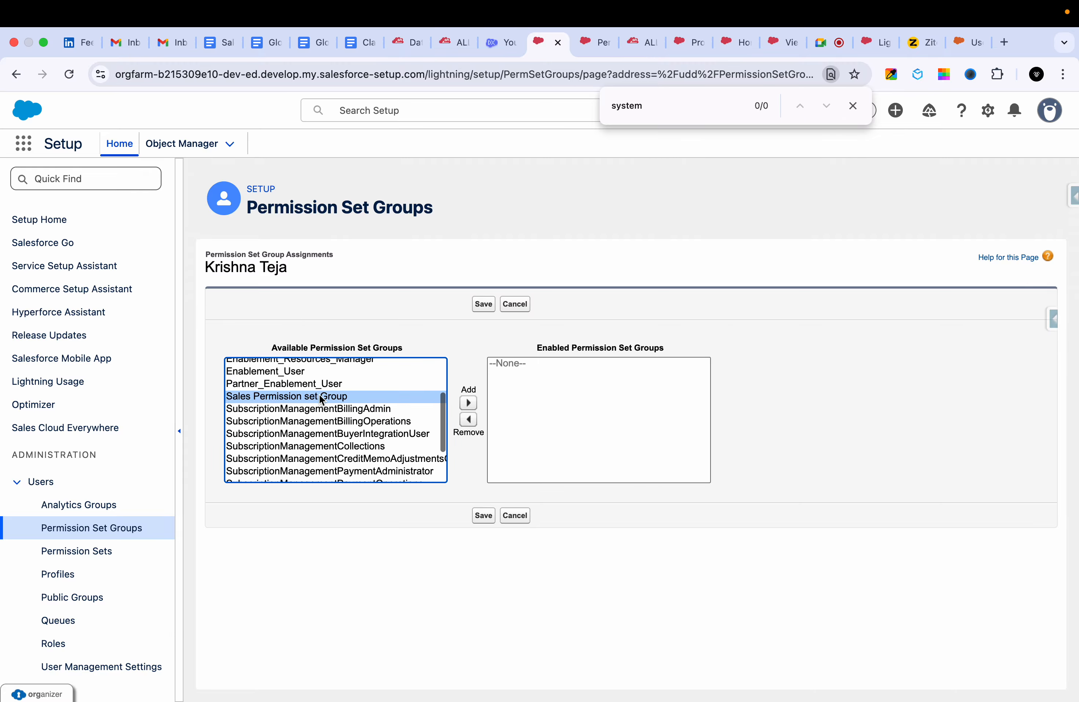
left_click(468, 403)
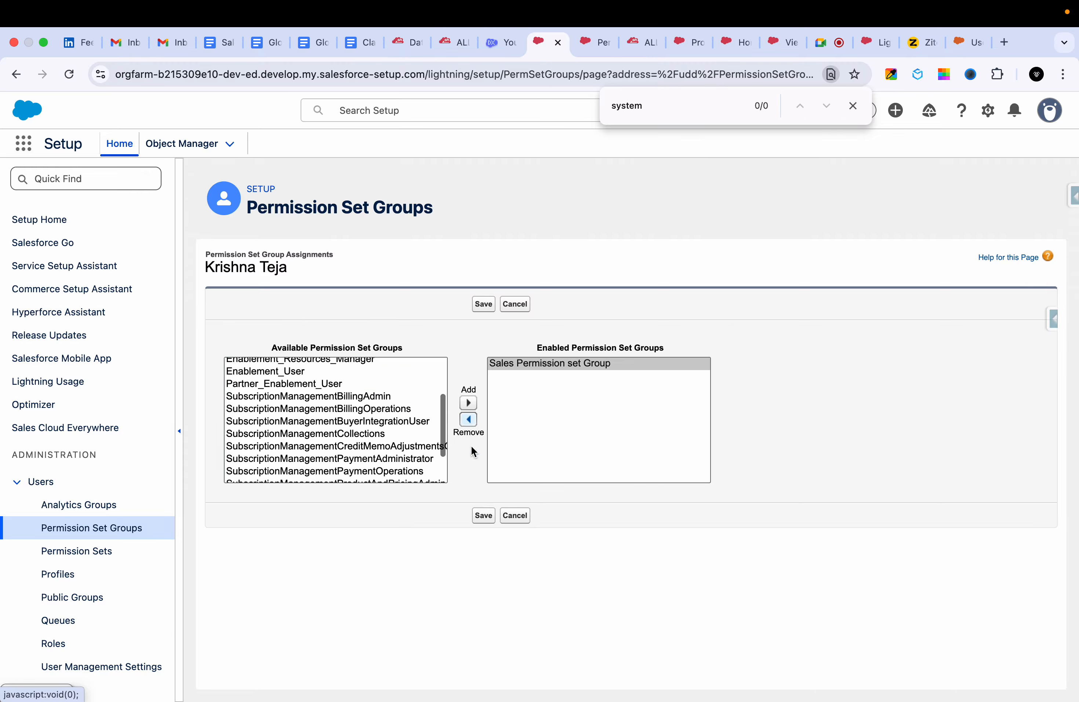
left_click(487, 511)
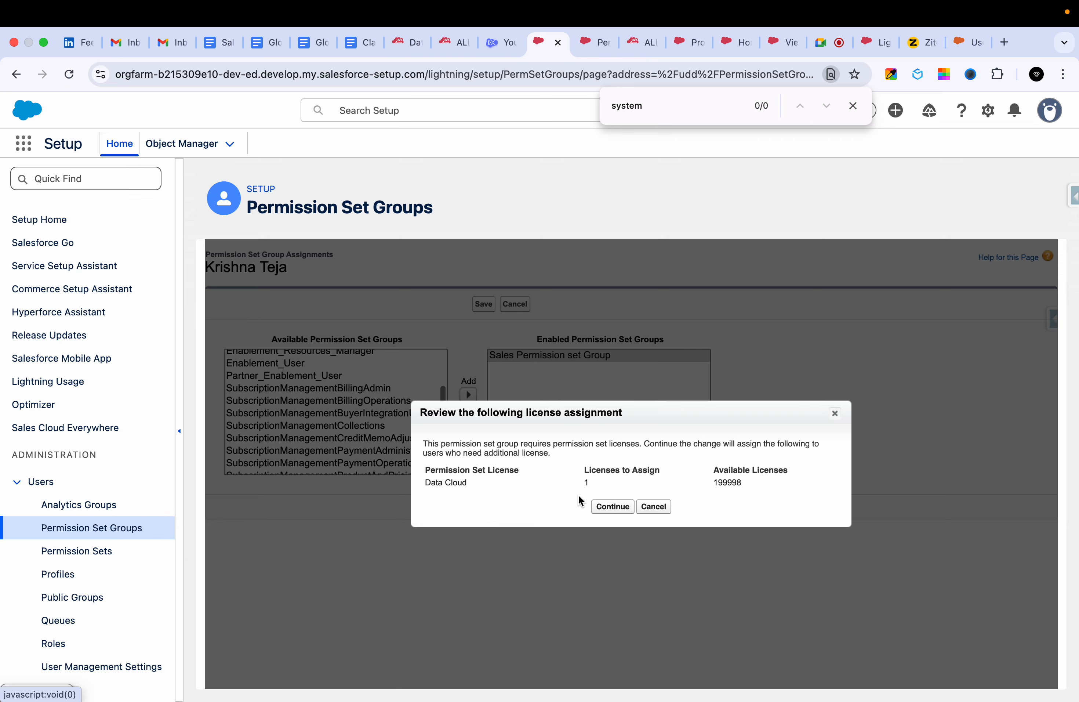
left_click(608, 507)
Check the session activation help in the Sales Permission set Group's properties, leaving the properties unedited.
left_click(455, 291)
mouse_move(578, 491)
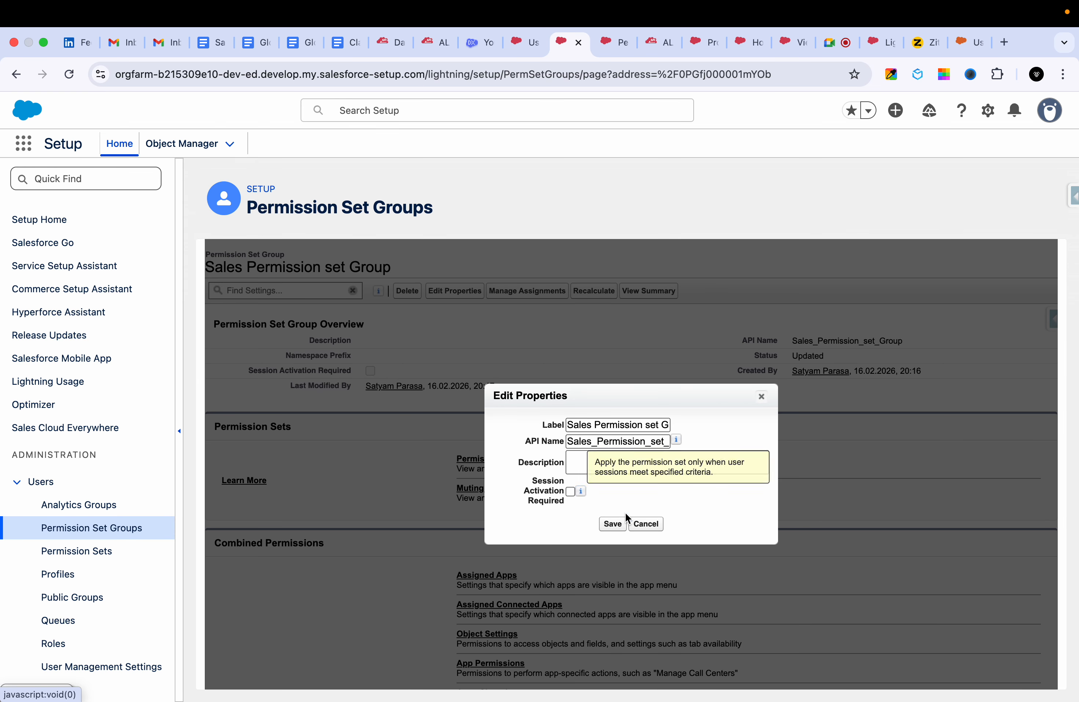
left_click(646, 524)
Review the current assignments of Sales Permission set Group and the permission set and group assignments on the user's record.
left_click(527, 291)
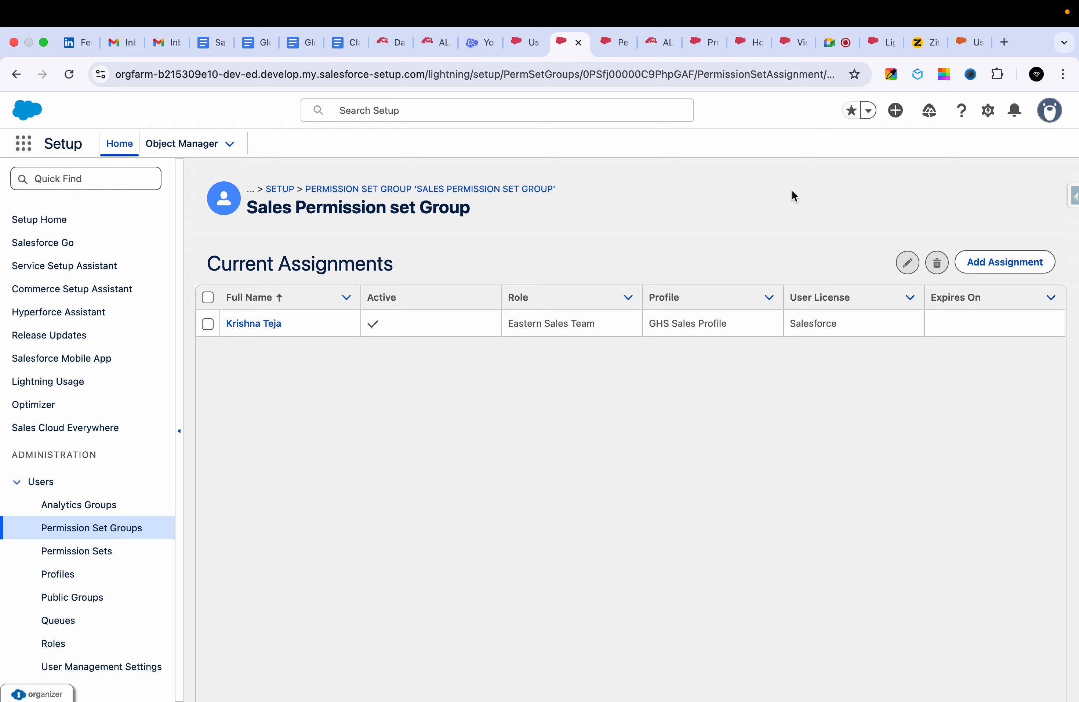
left_click(524, 41)
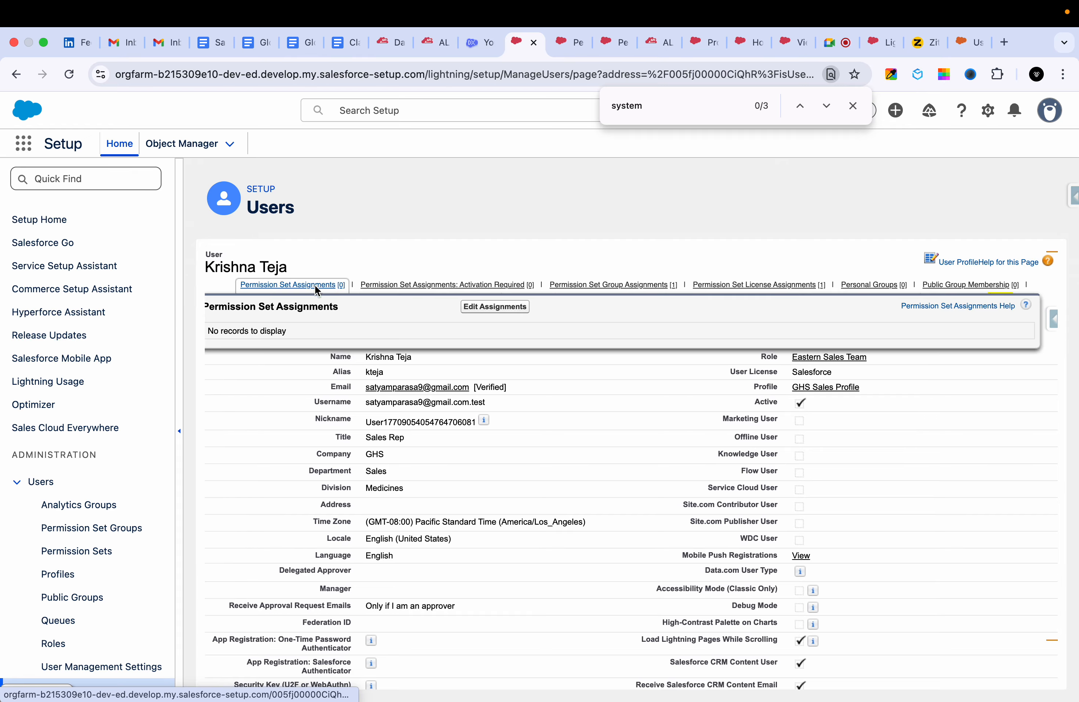
mouse_move(624, 285)
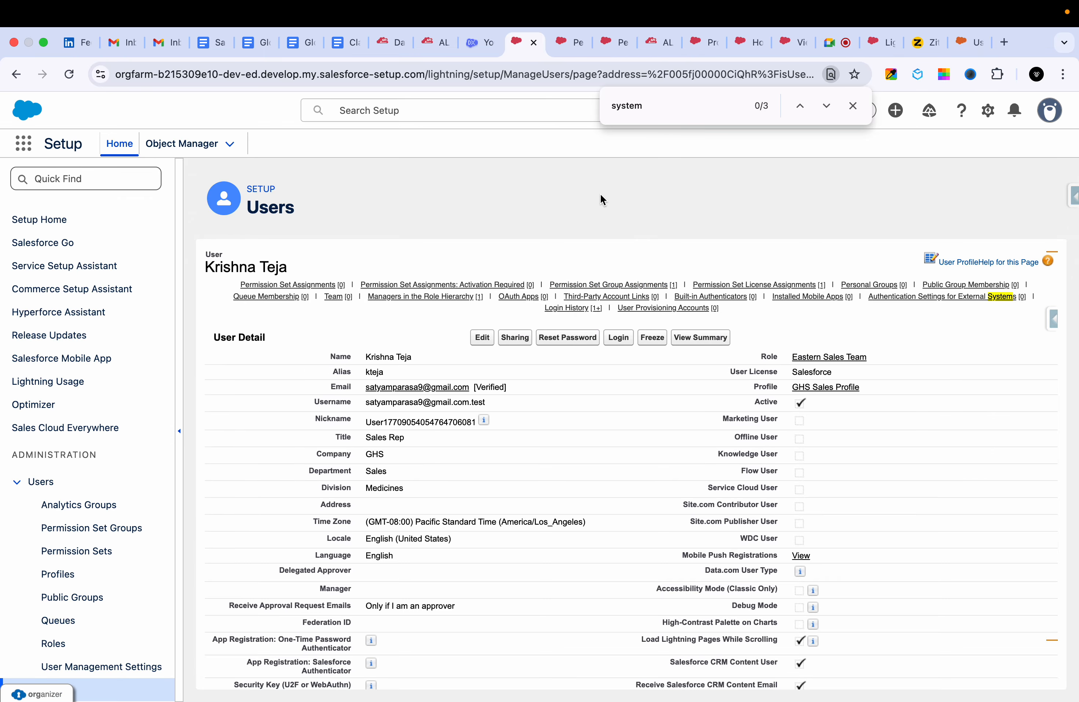
Start a new assignment for Sales Permission set Group and select the Integration User and OrgFarm EPIC users.
left_click(565, 48)
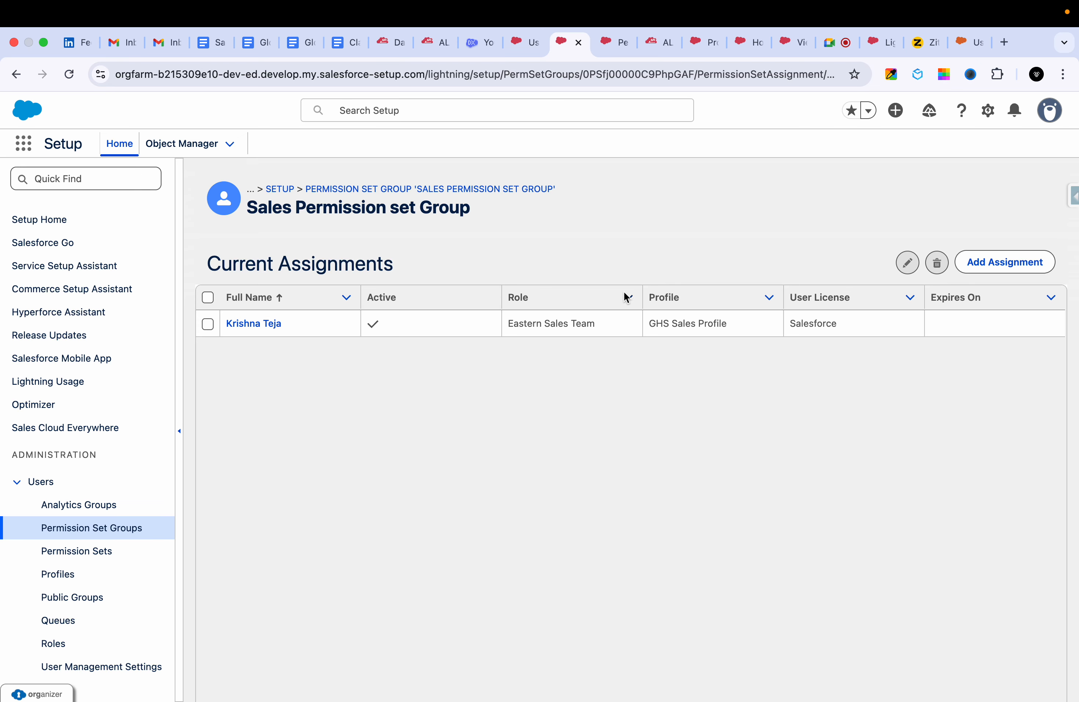
left_click(993, 266)
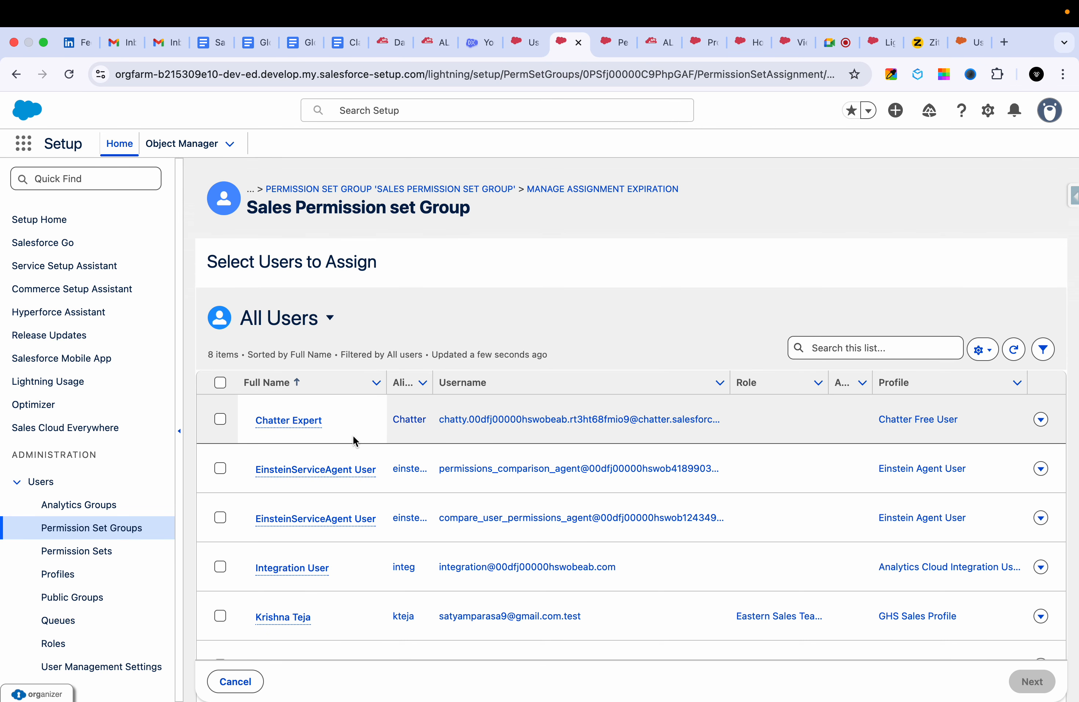
scroll(224, 506, "down", 2)
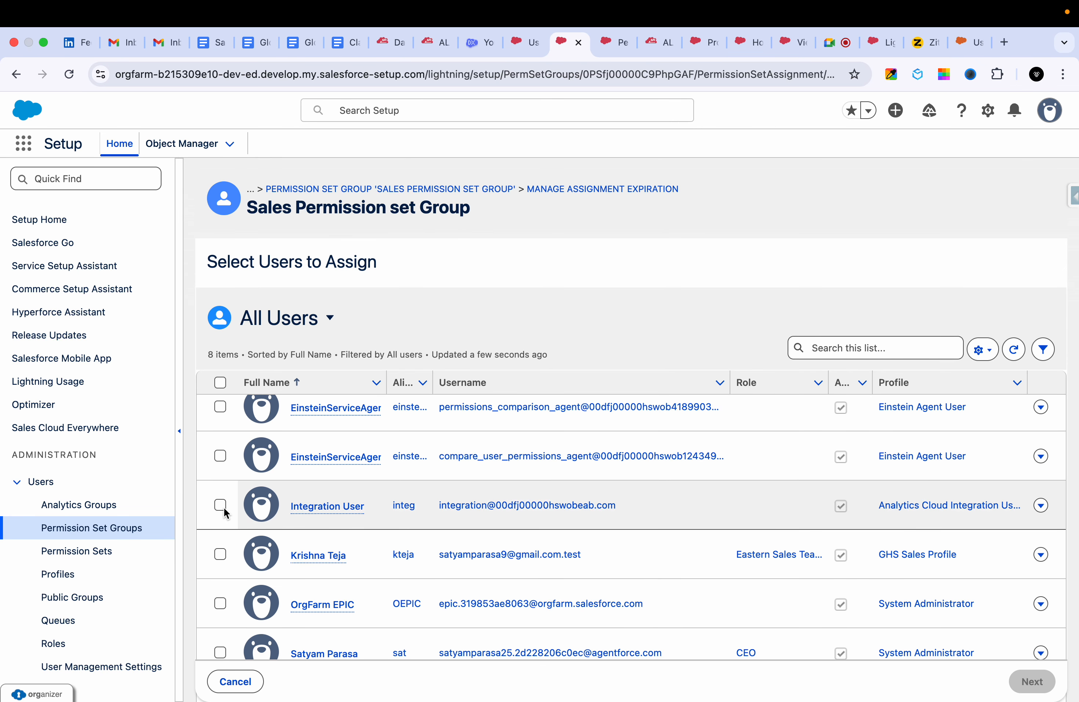
left_click(222, 508)
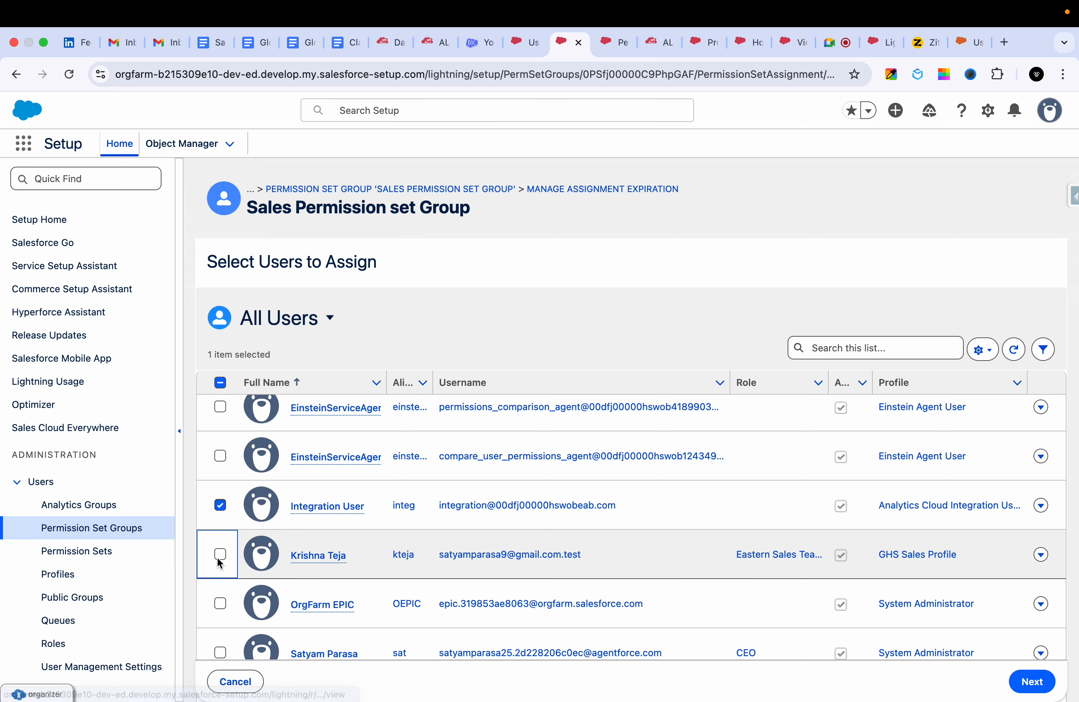
left_click(220, 555)
left_click(220, 555)
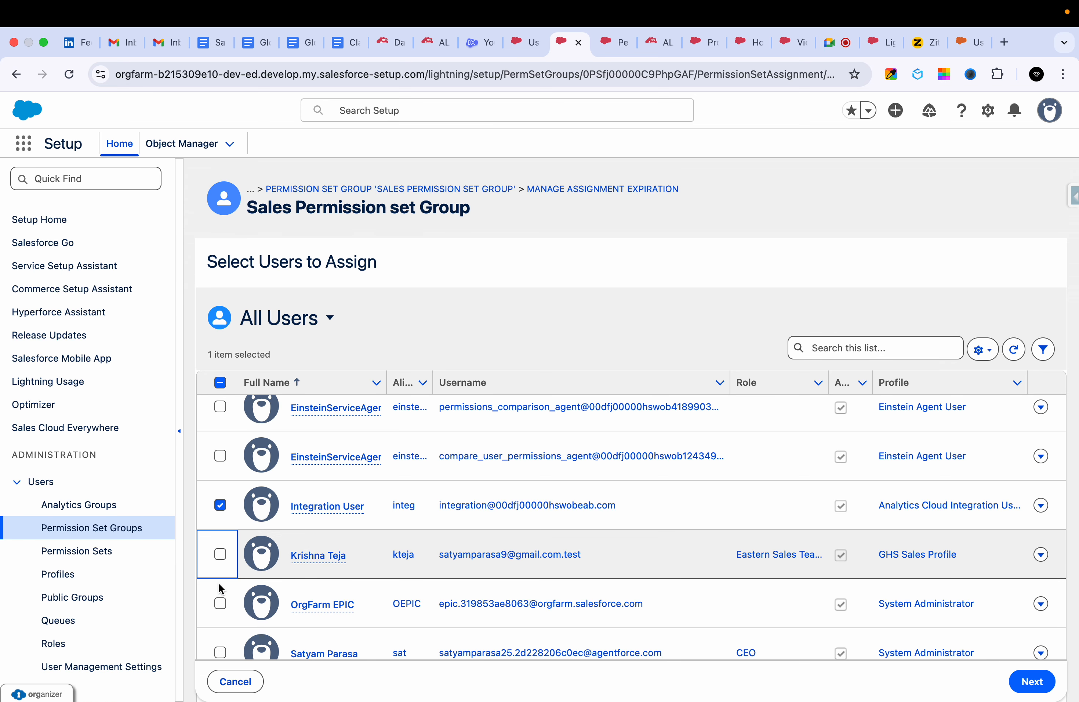
left_click(221, 604)
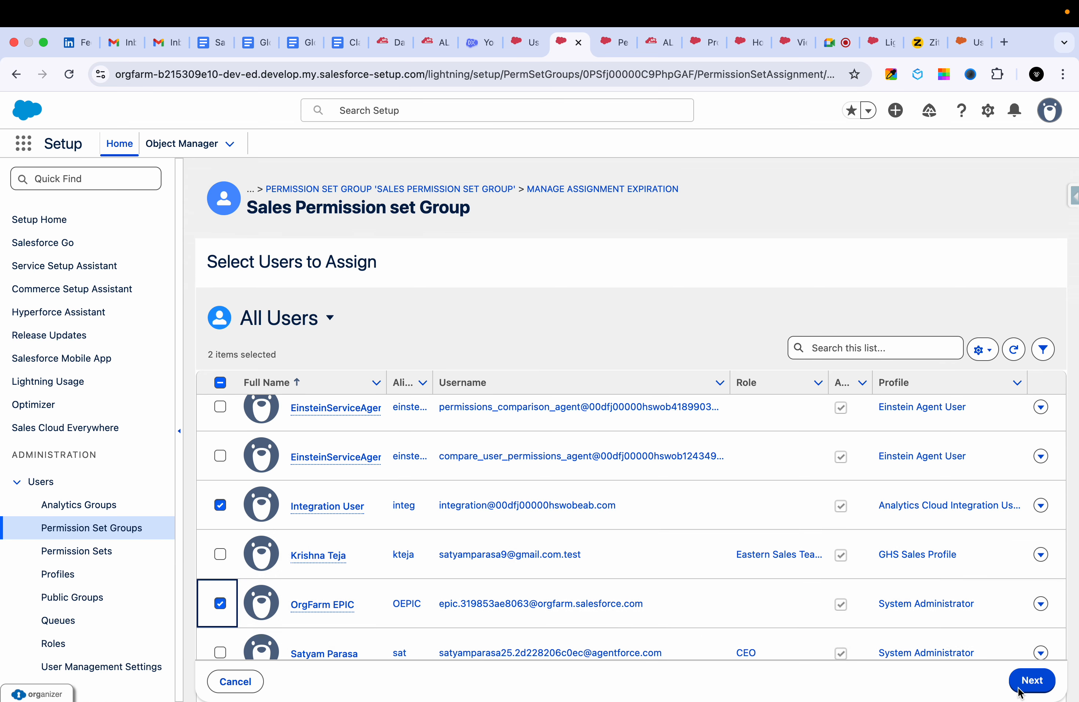
scroll(959, 513, "up", 2)
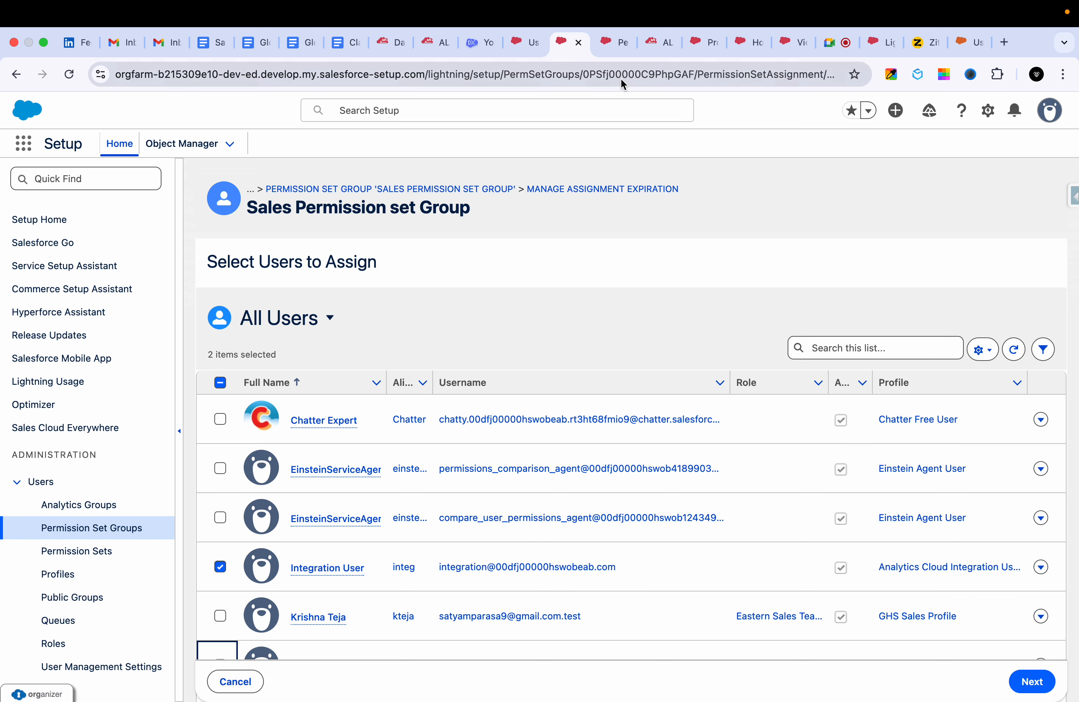
Look over the permission sets in Sales Permission set Group, and switch to Ziteboard to review the permission set group sketch.
left_click(599, 52)
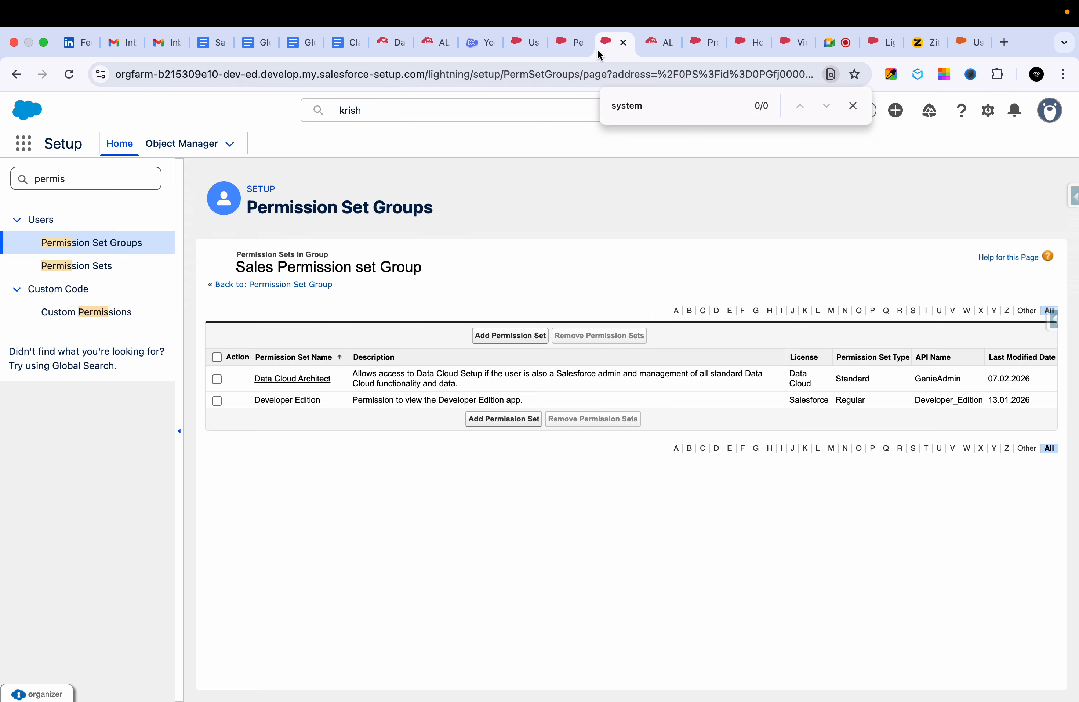
left_click(916, 45)
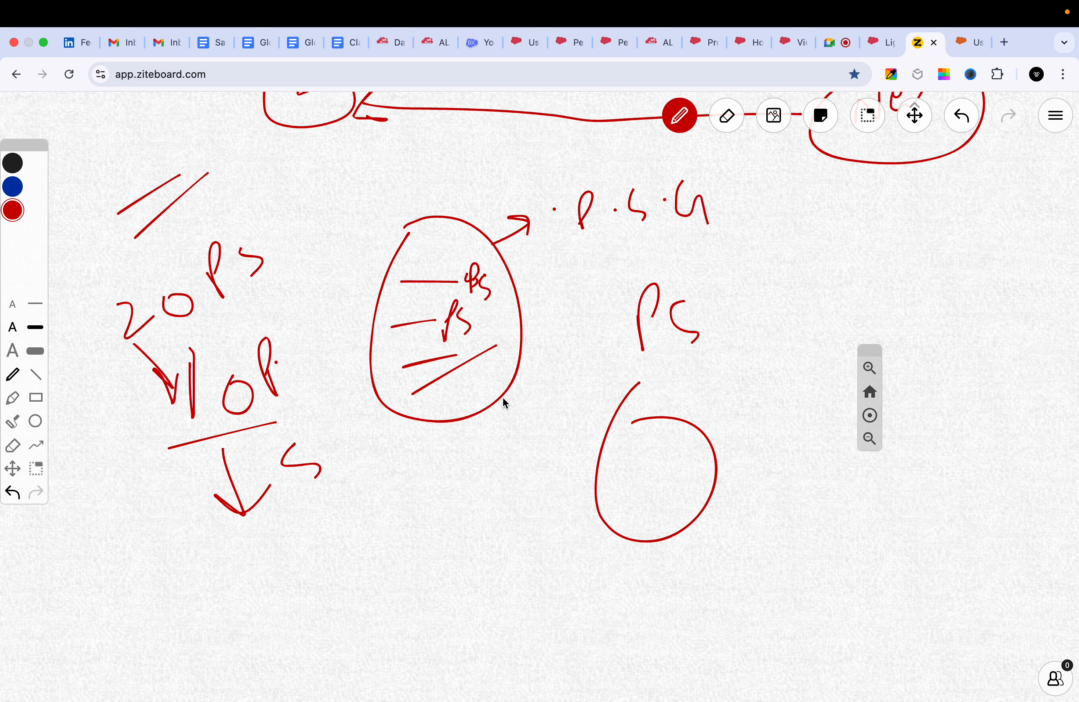
mouse_move(840, 4)
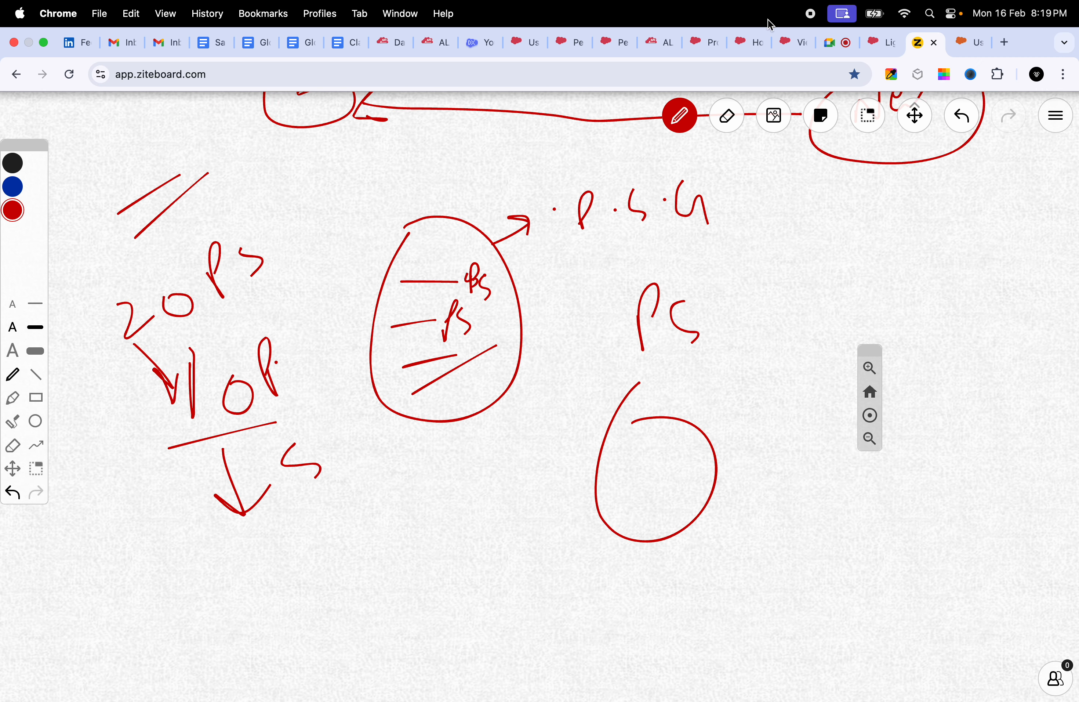